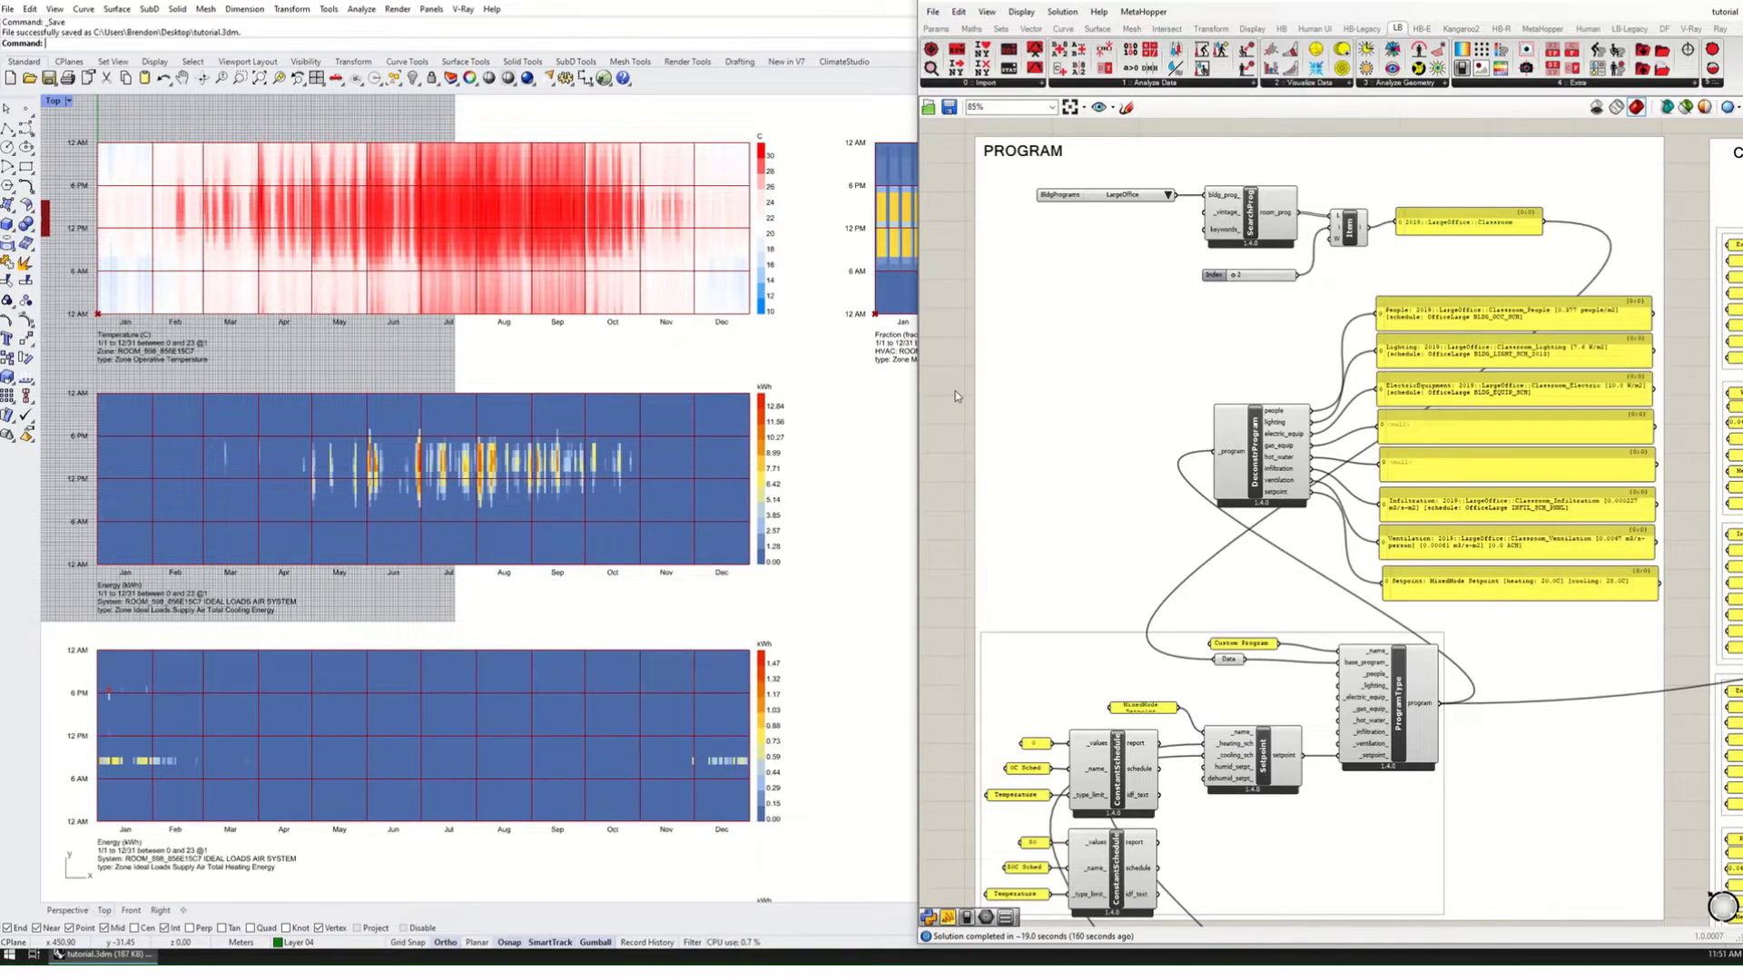
Step: Examine the custom infiltration and ventilation components and the infiltration and ventilation loads of the deconstructed classroom program
right_drag(418, 625, 430, 613)
right_drag(1193, 685, 1157, 399)
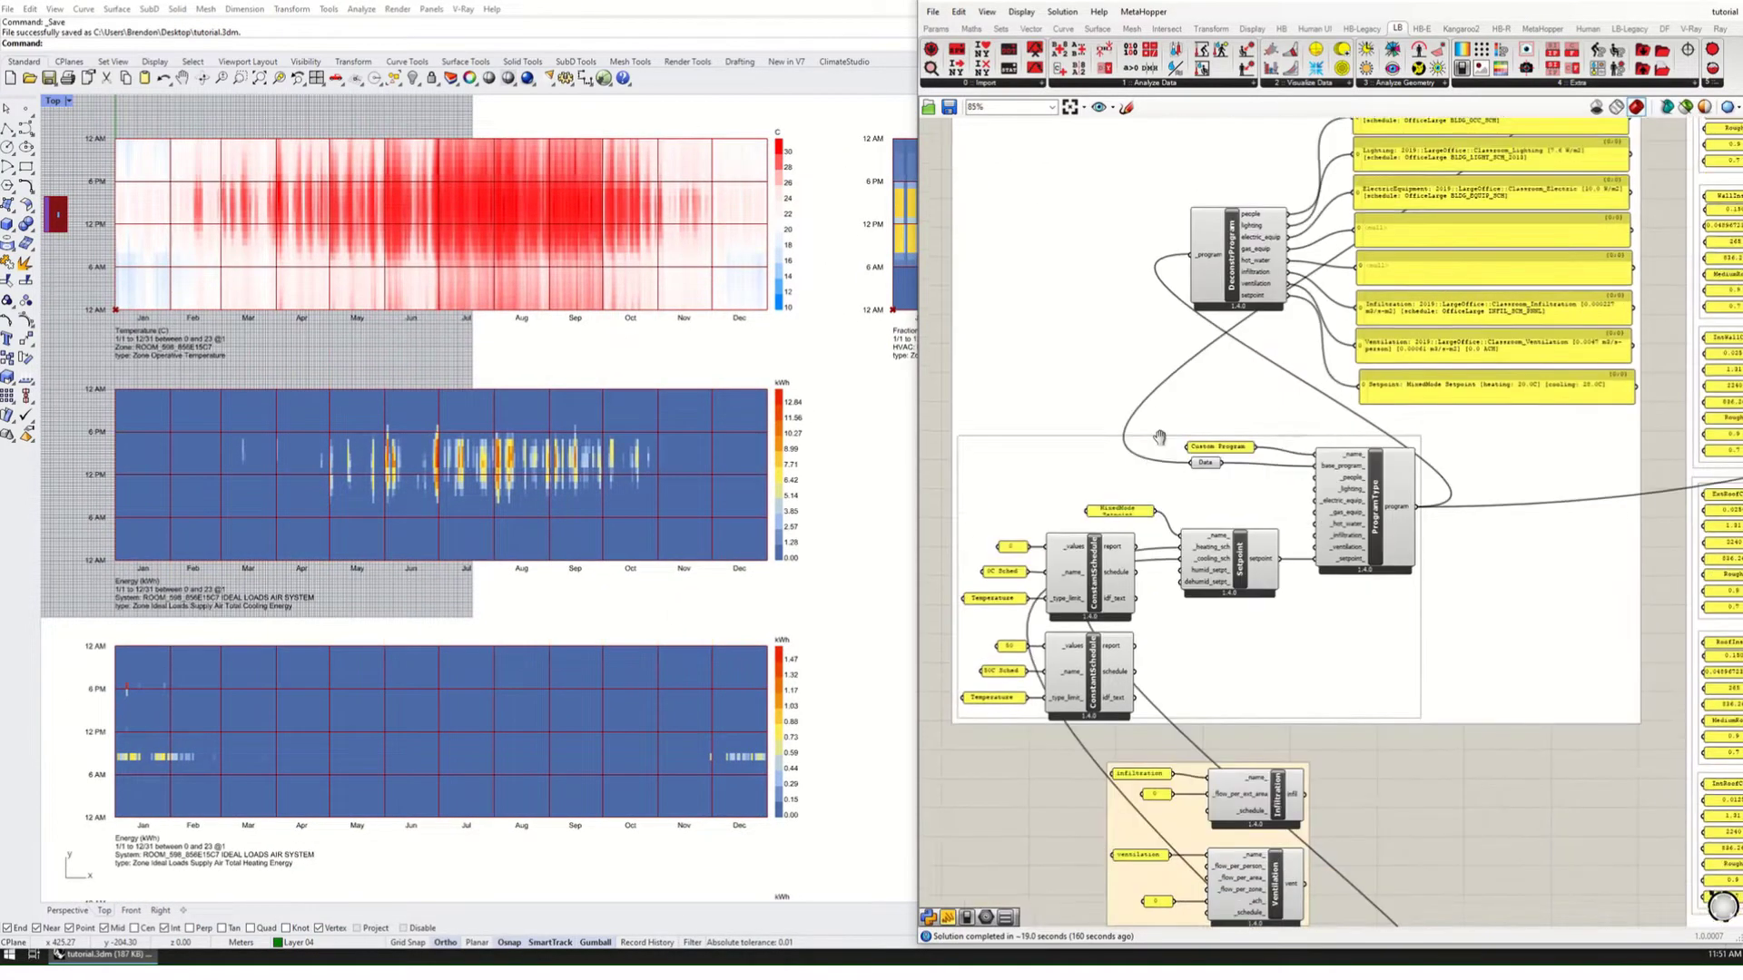
scroll(1155, 392, down, 2)
scroll(1365, 610, up, 5)
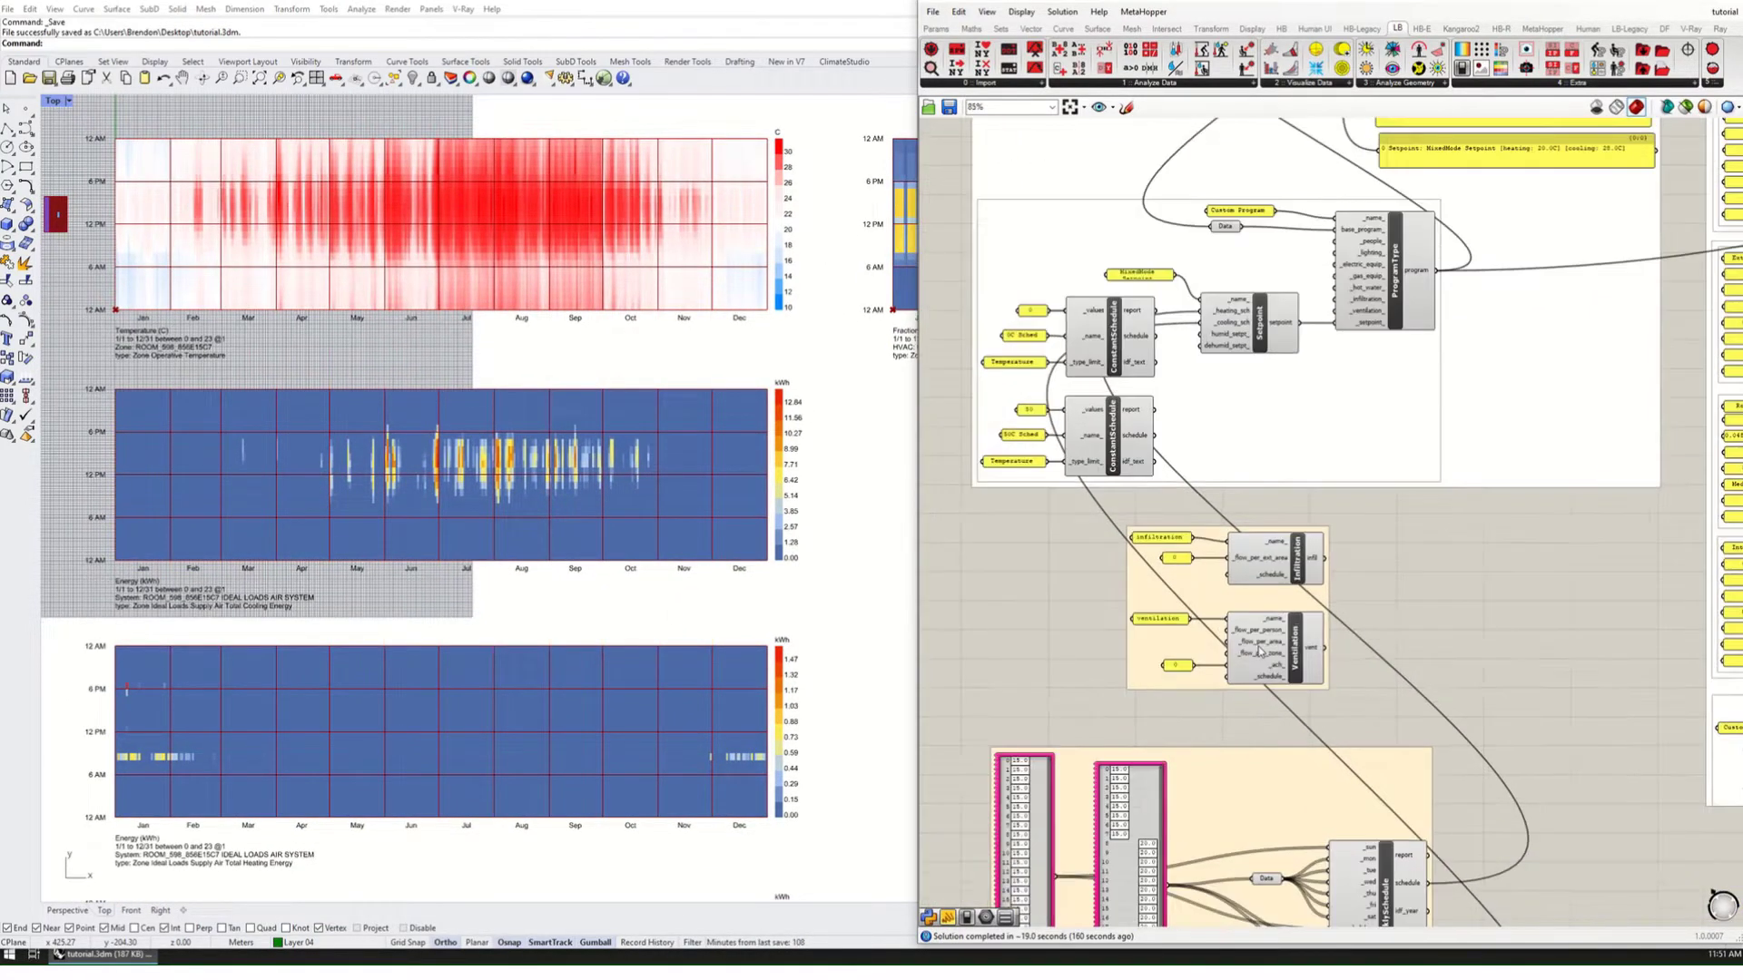
drag(1319, 482, 1316, 480)
drag(1321, 615, 1313, 614)
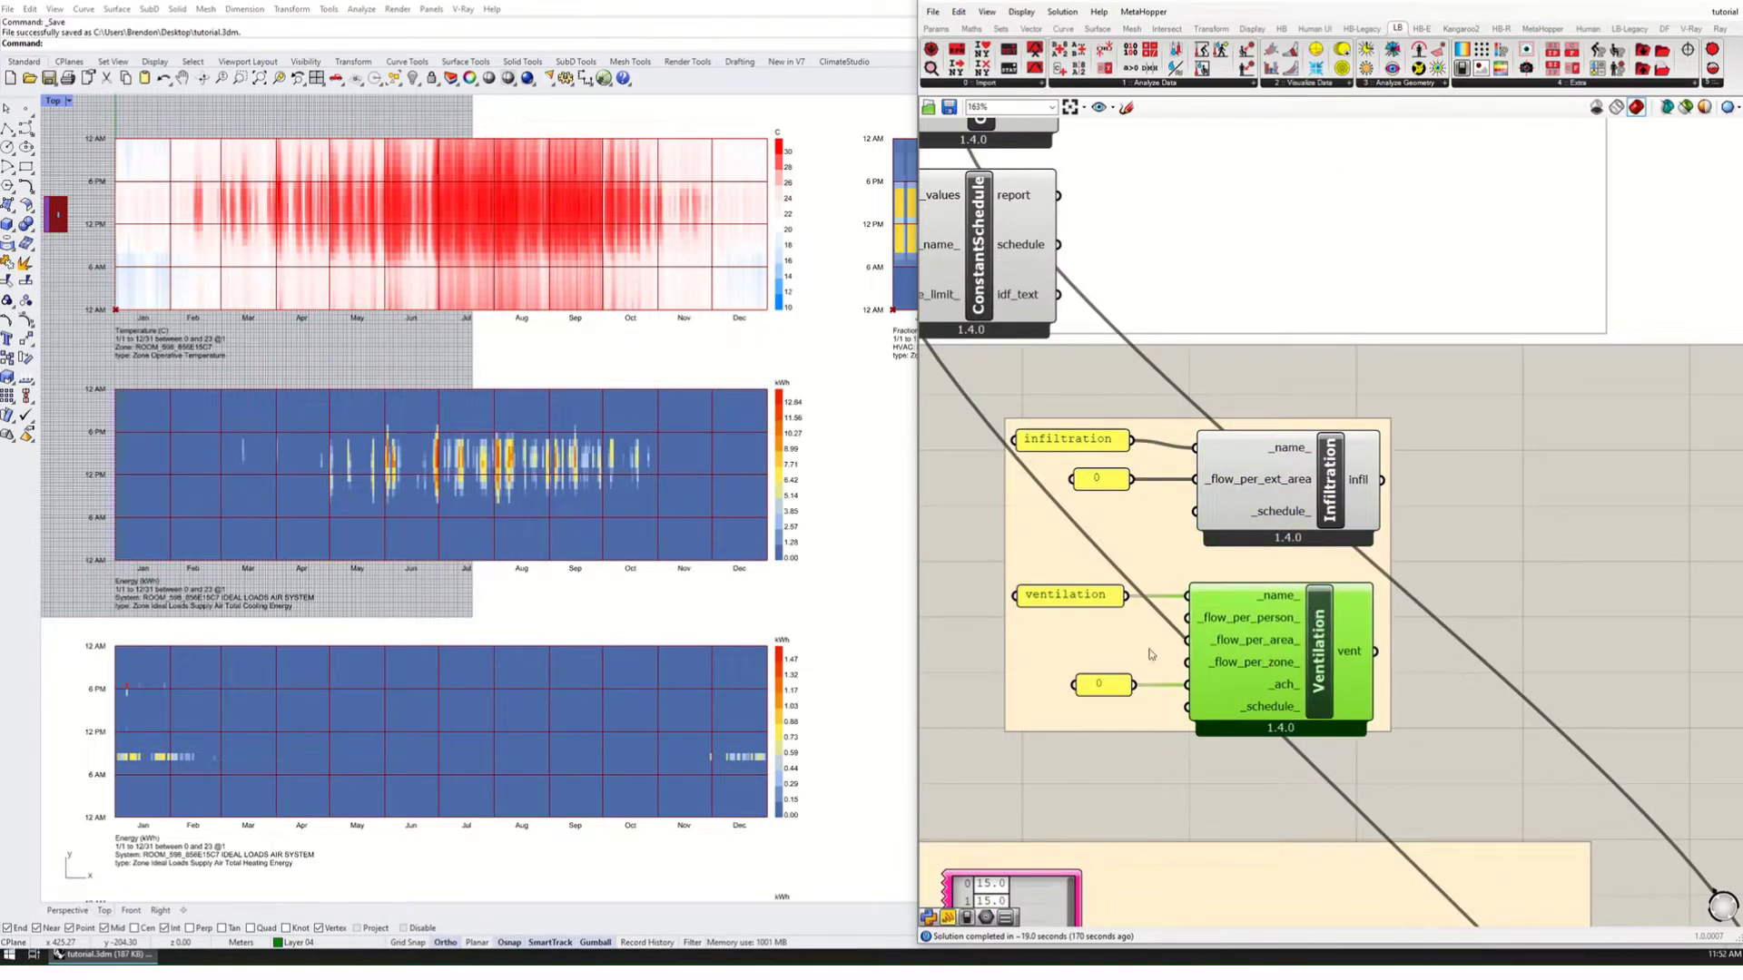
scroll(1149, 654, down, 5)
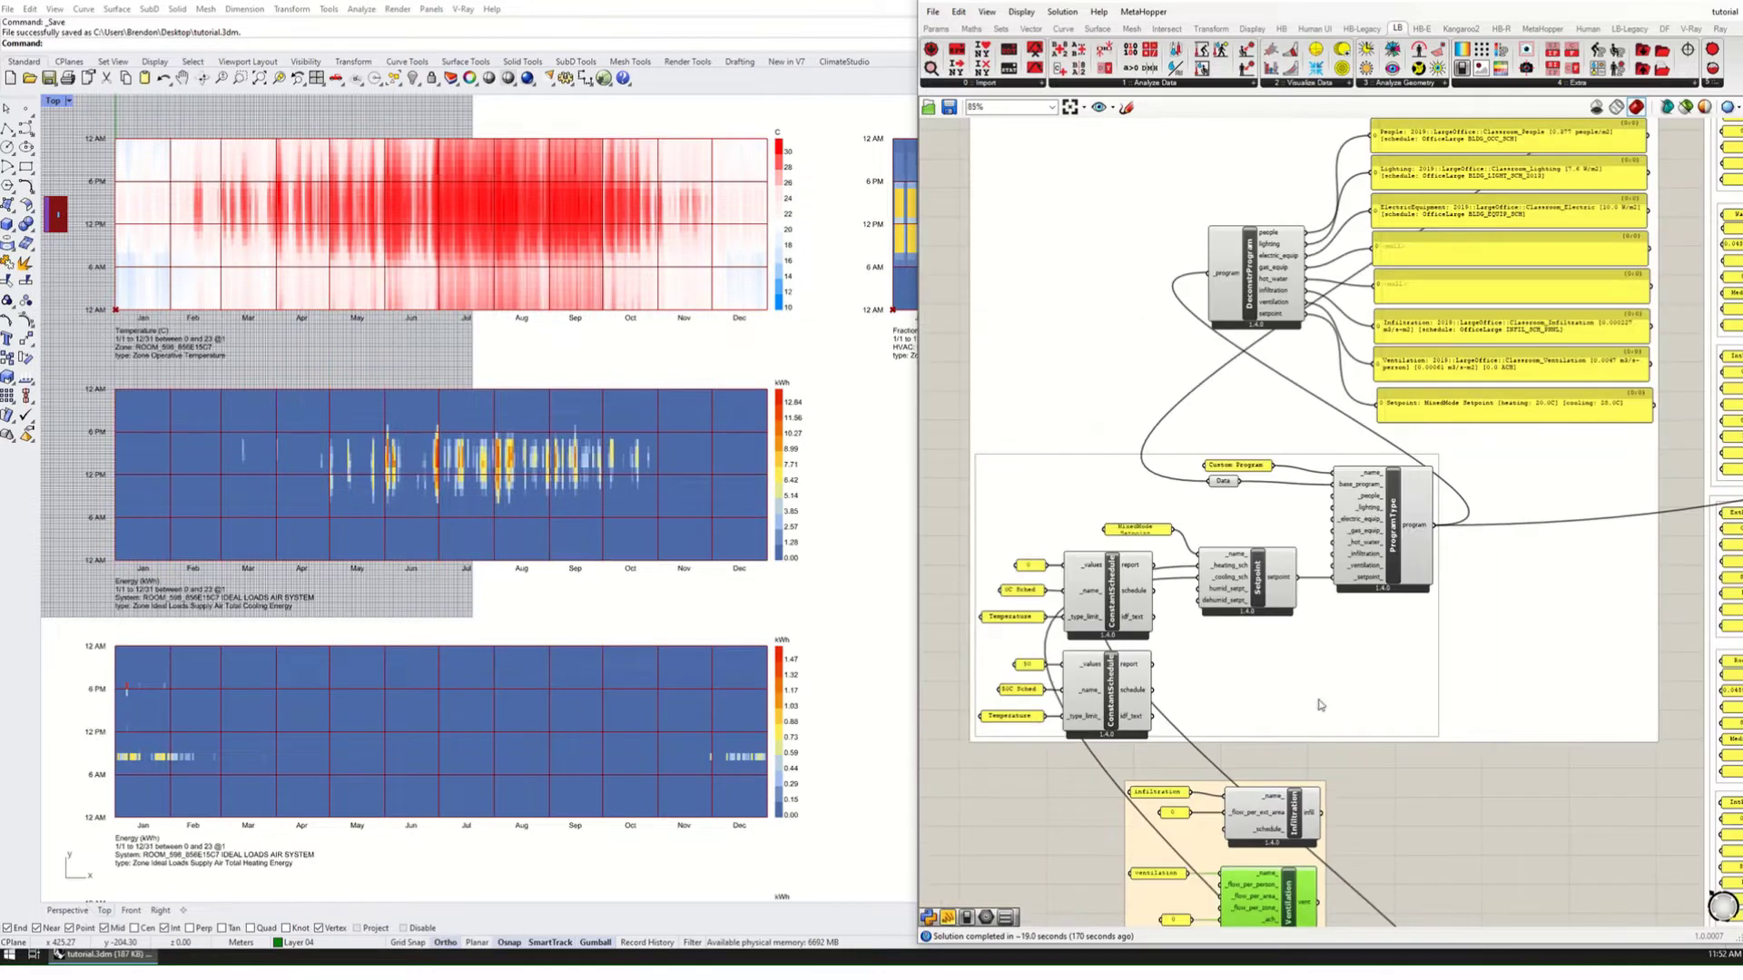
scroll(1375, 512, up, 5)
click(1385, 578)
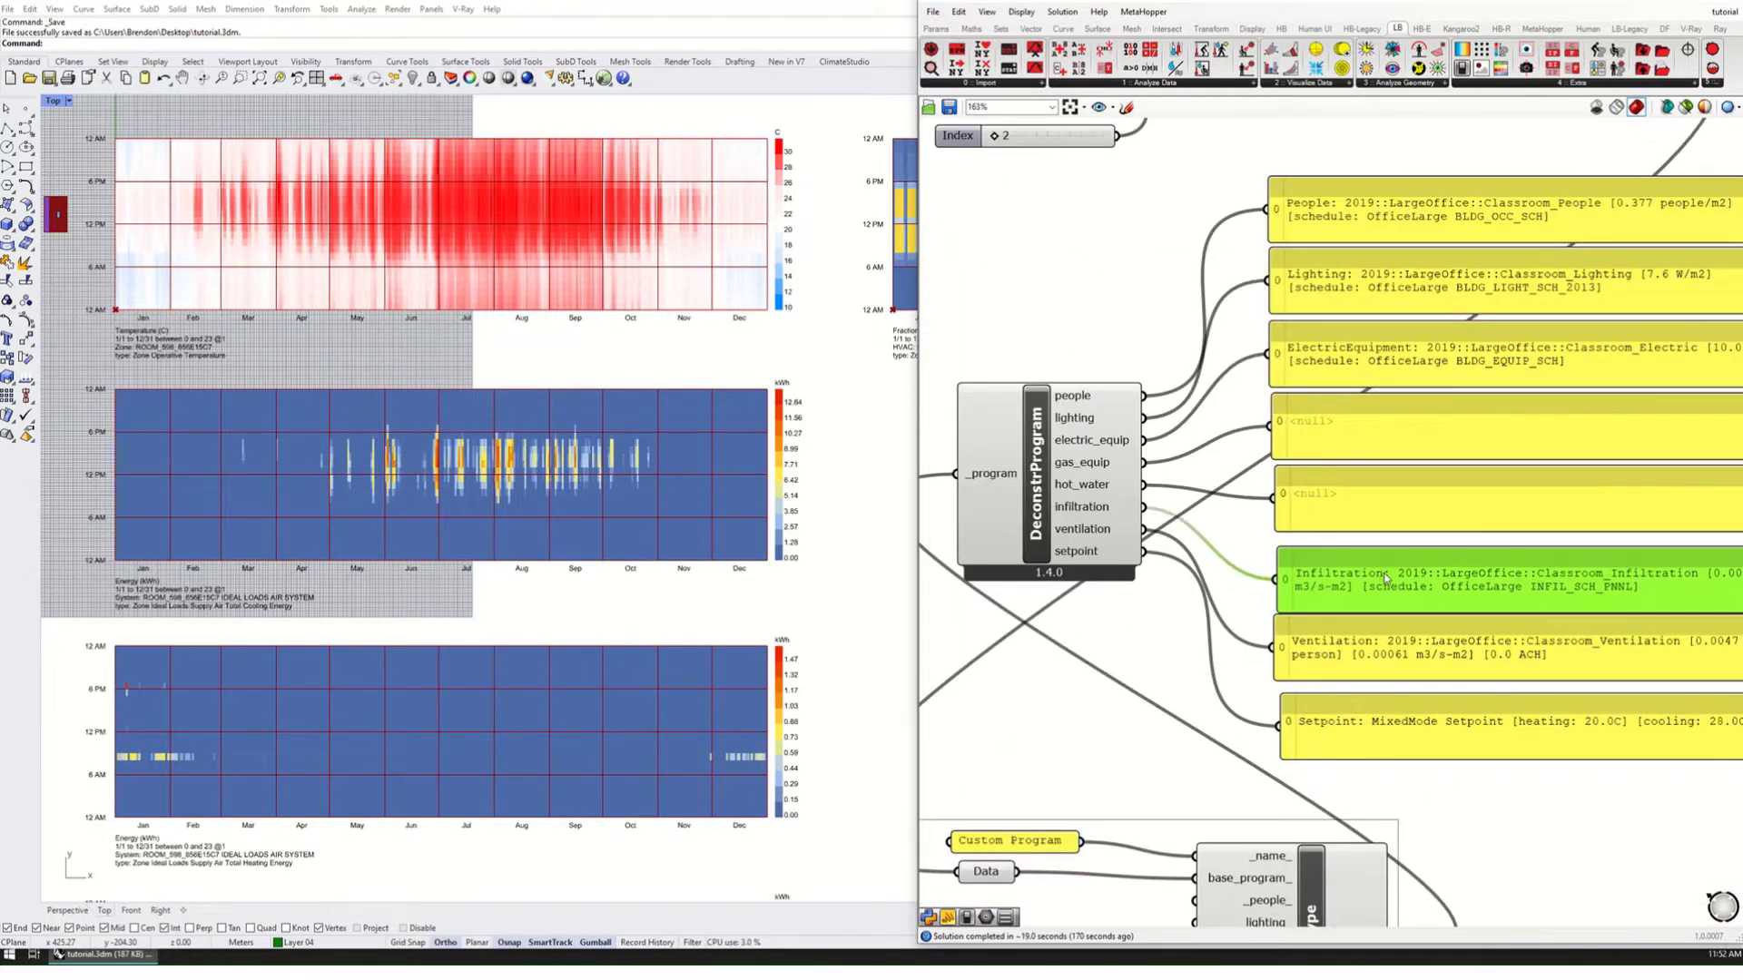
drag(1385, 578, 1381, 574)
click(1402, 659)
right_drag(1406, 663, 1276, 704)
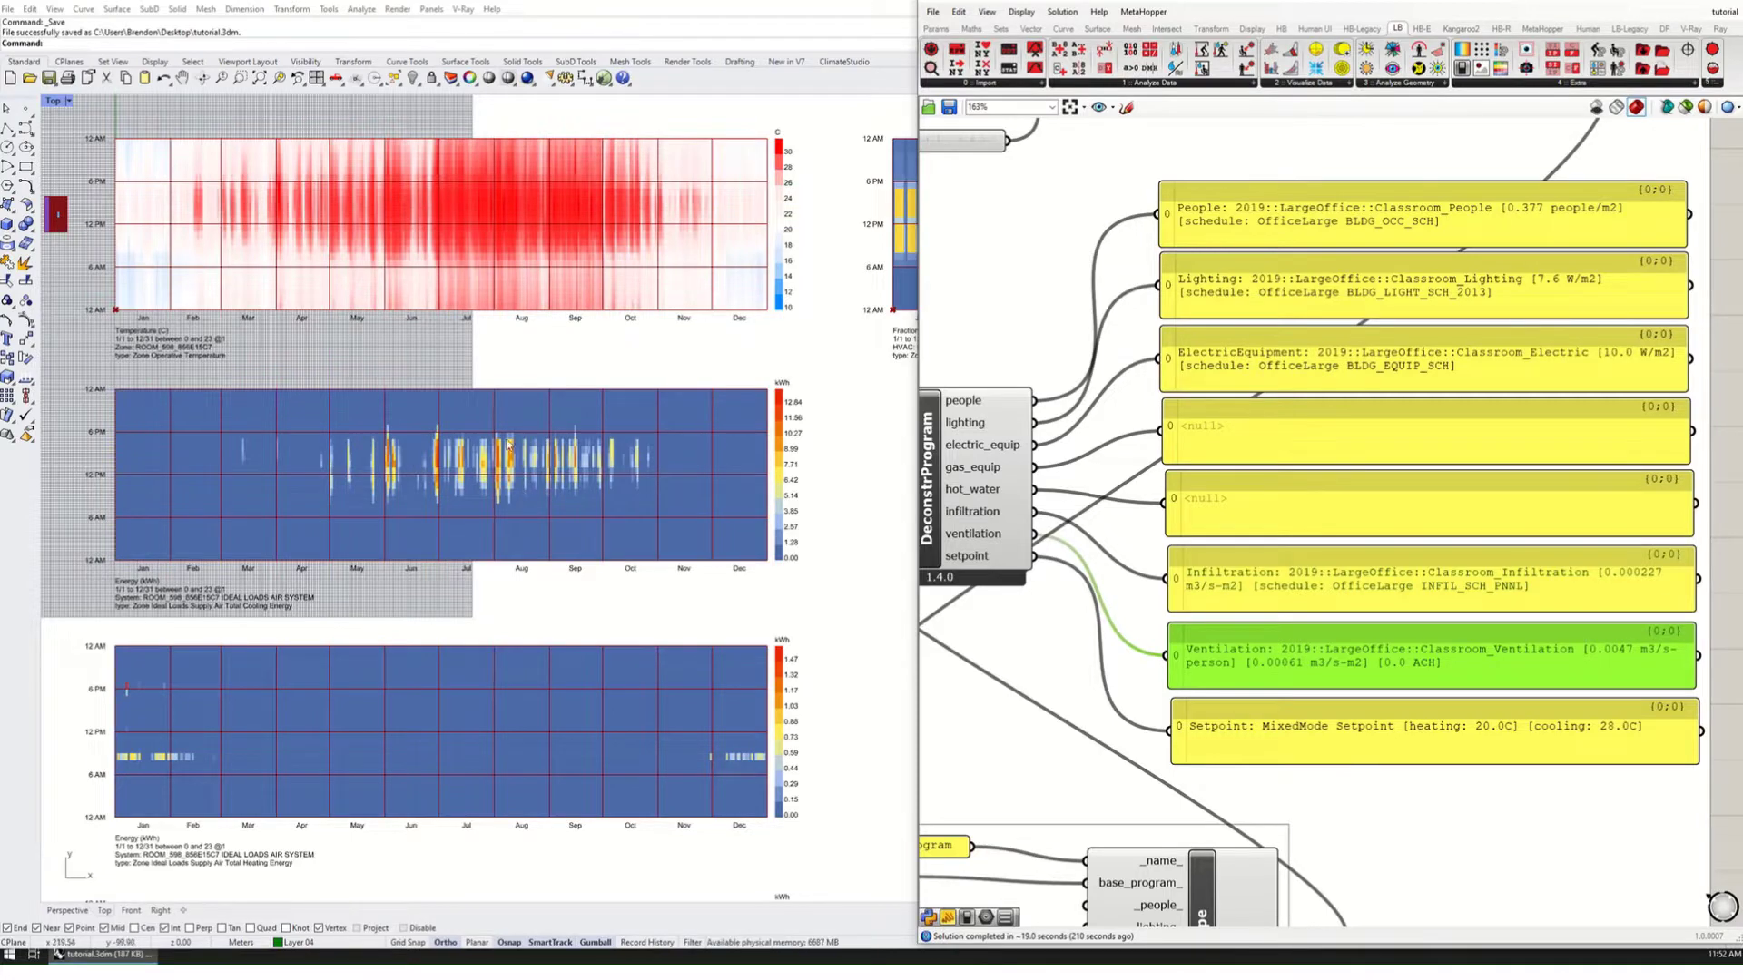
Step: In the HVAC group, reposition the selected economizer panel, the True toggle and the 0.7 panel beside the IdealAir component
scroll(1070, 542, down, 3)
right_drag(1069, 542, 1044, 613)
scroll(1555, 540, up, 1)
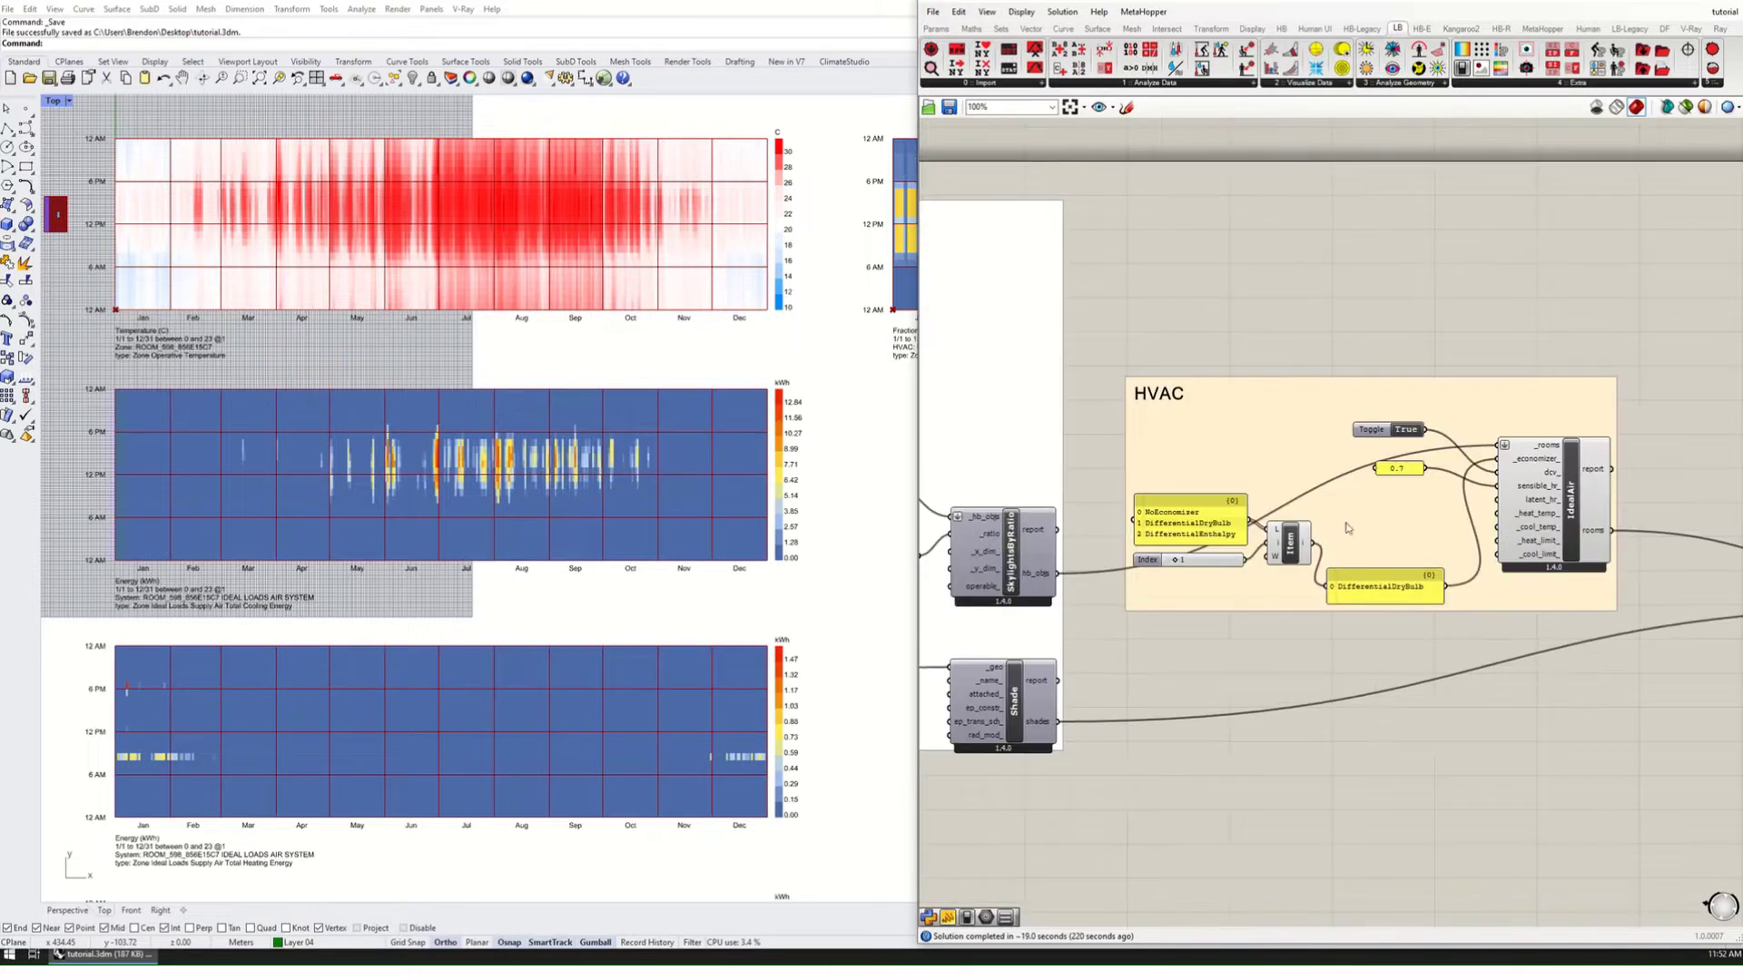
scroll(1310, 537, up, 2)
right_drag(1309, 537, 1307, 507)
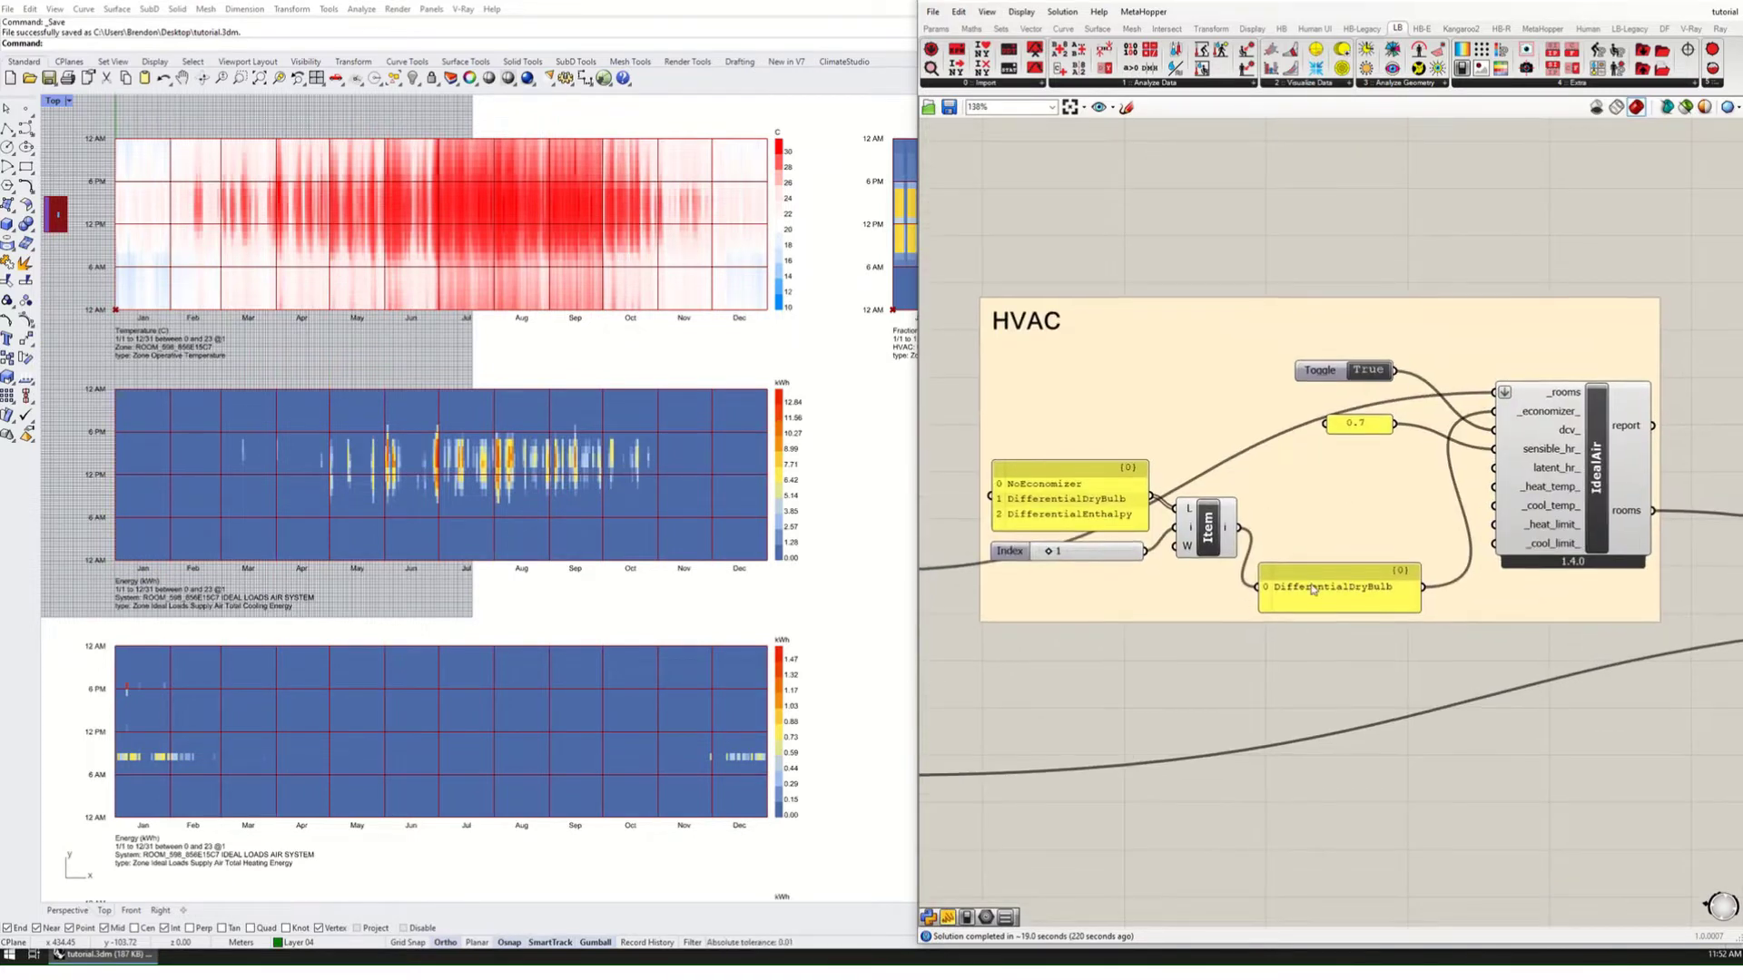
drag(1314, 587, 1330, 568)
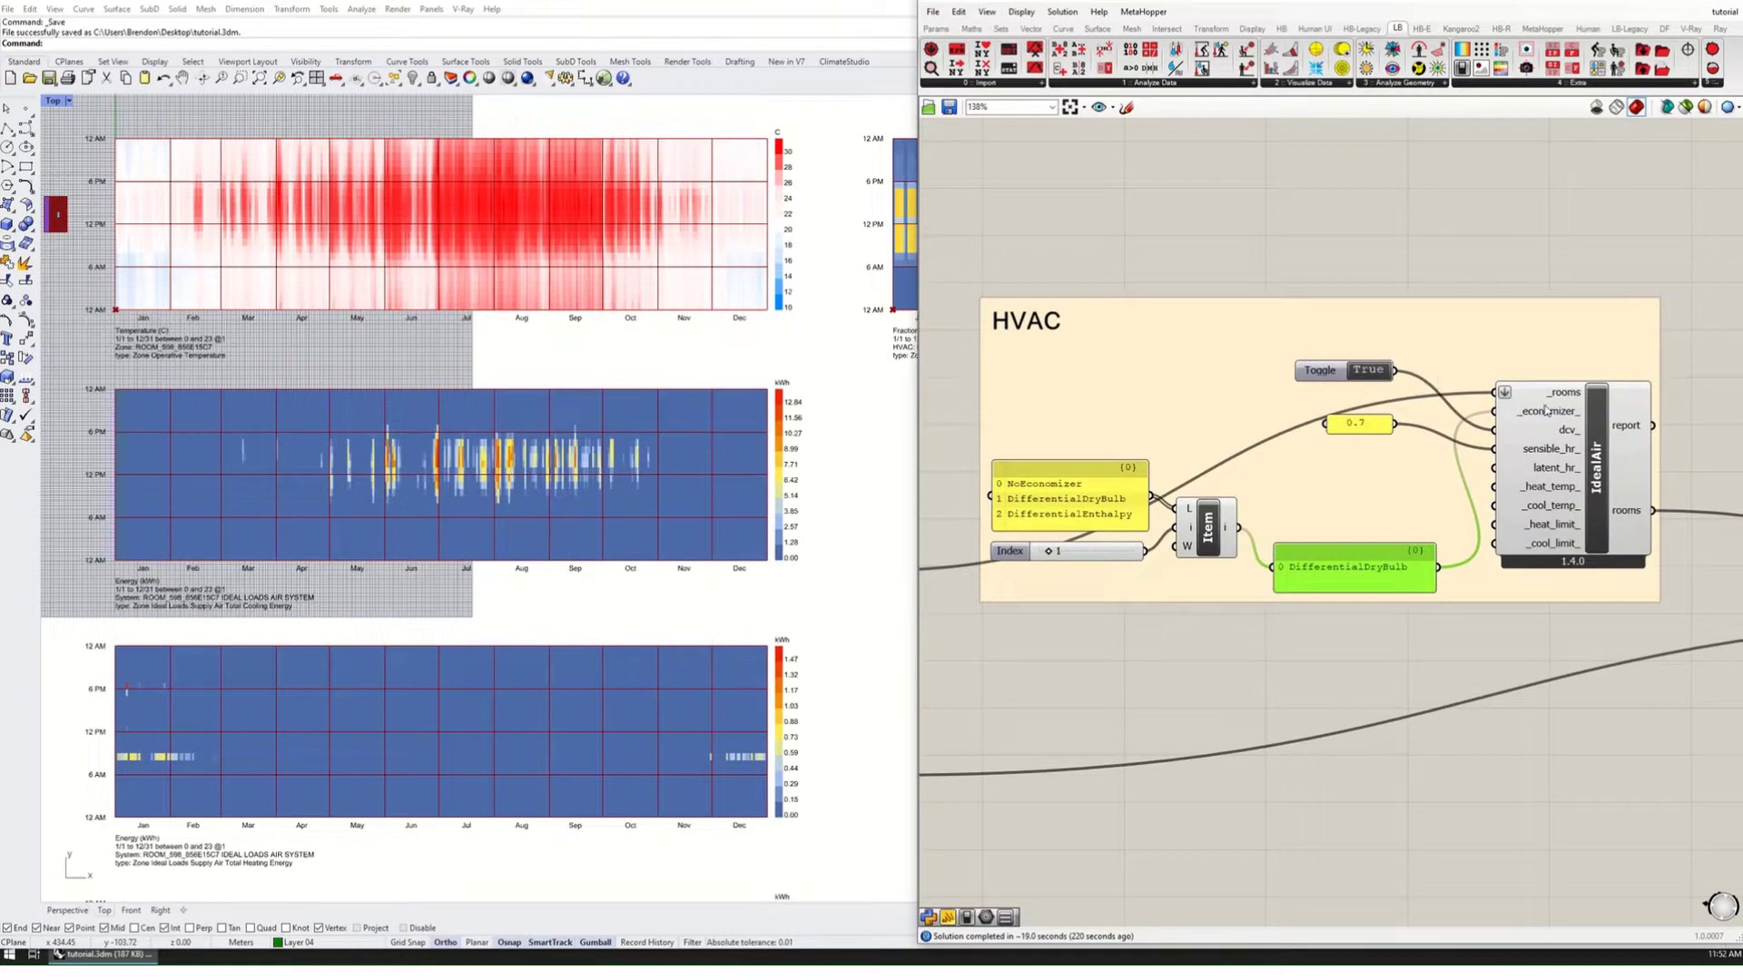
drag(1328, 374, 1378, 430)
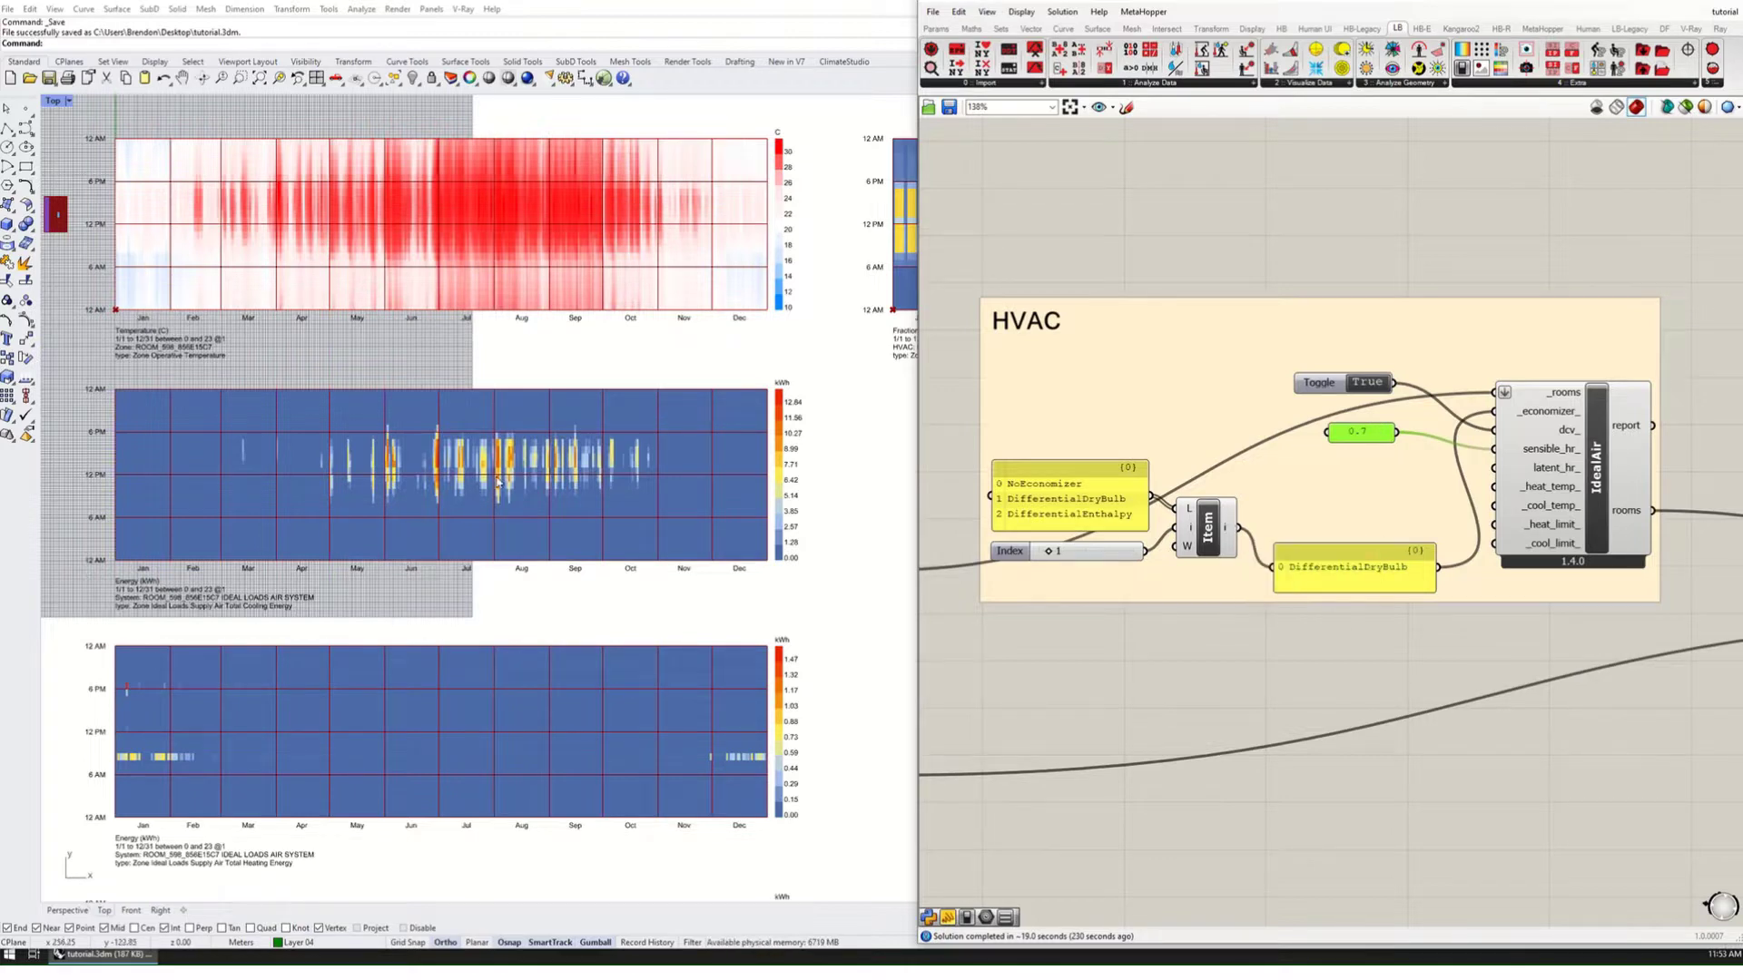
right_drag(265, 449, 252, 443)
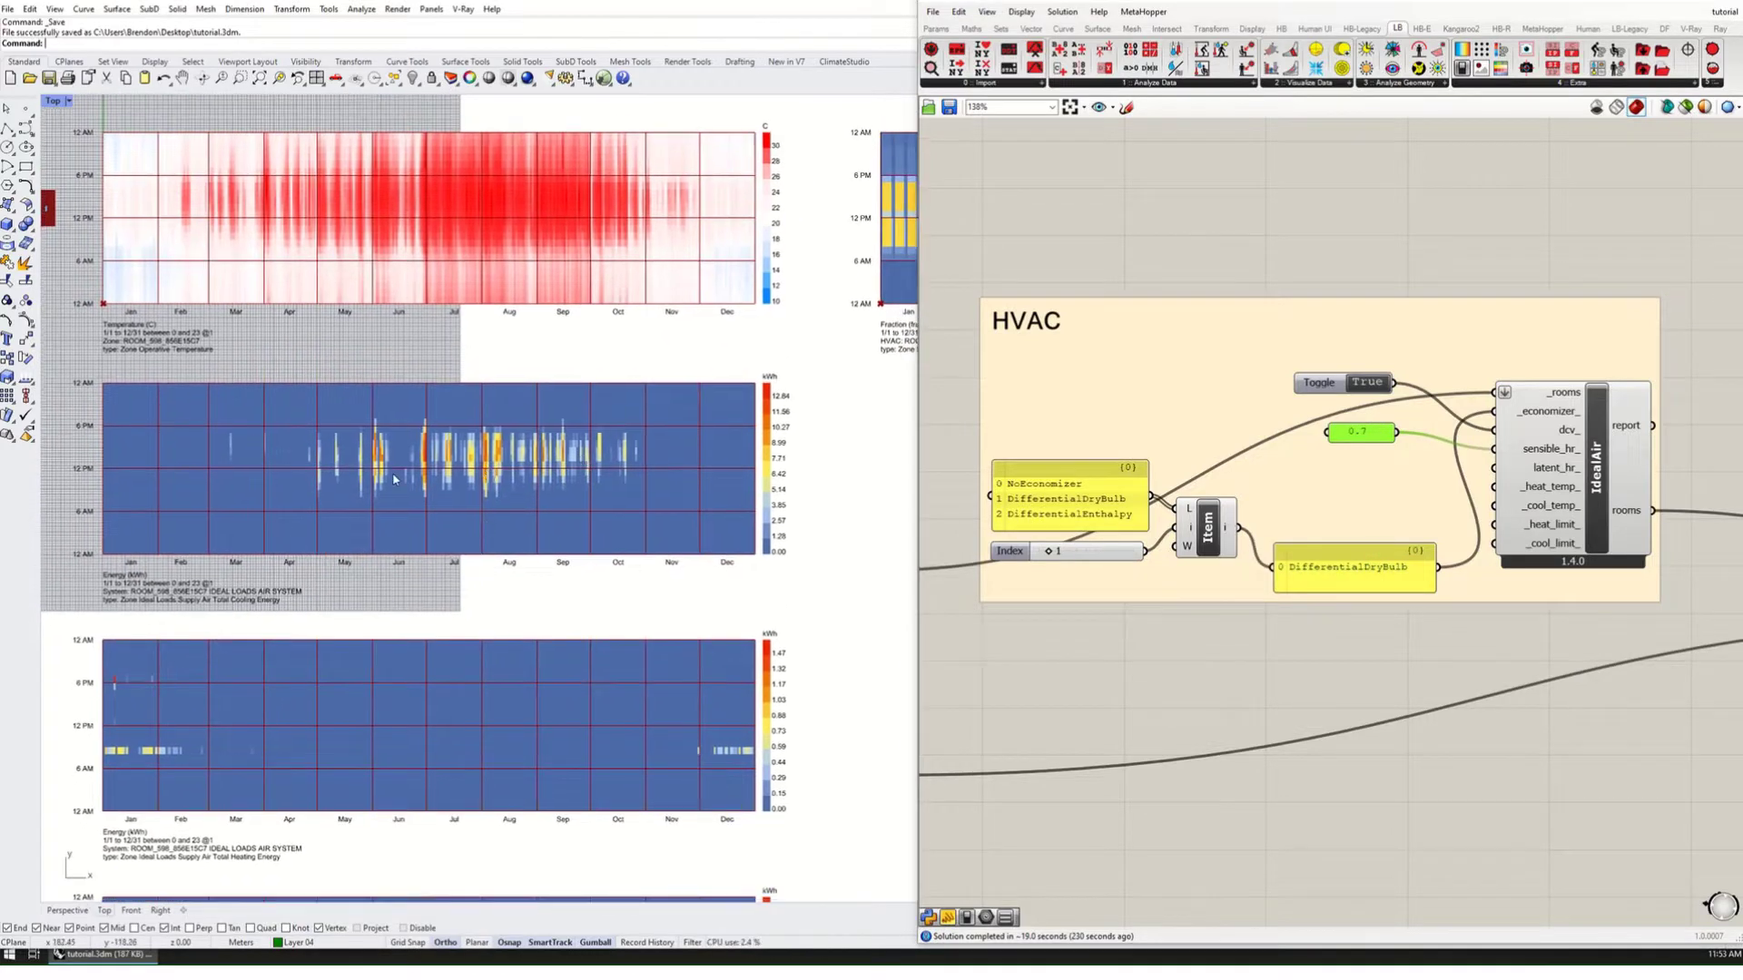
click(1595, 511)
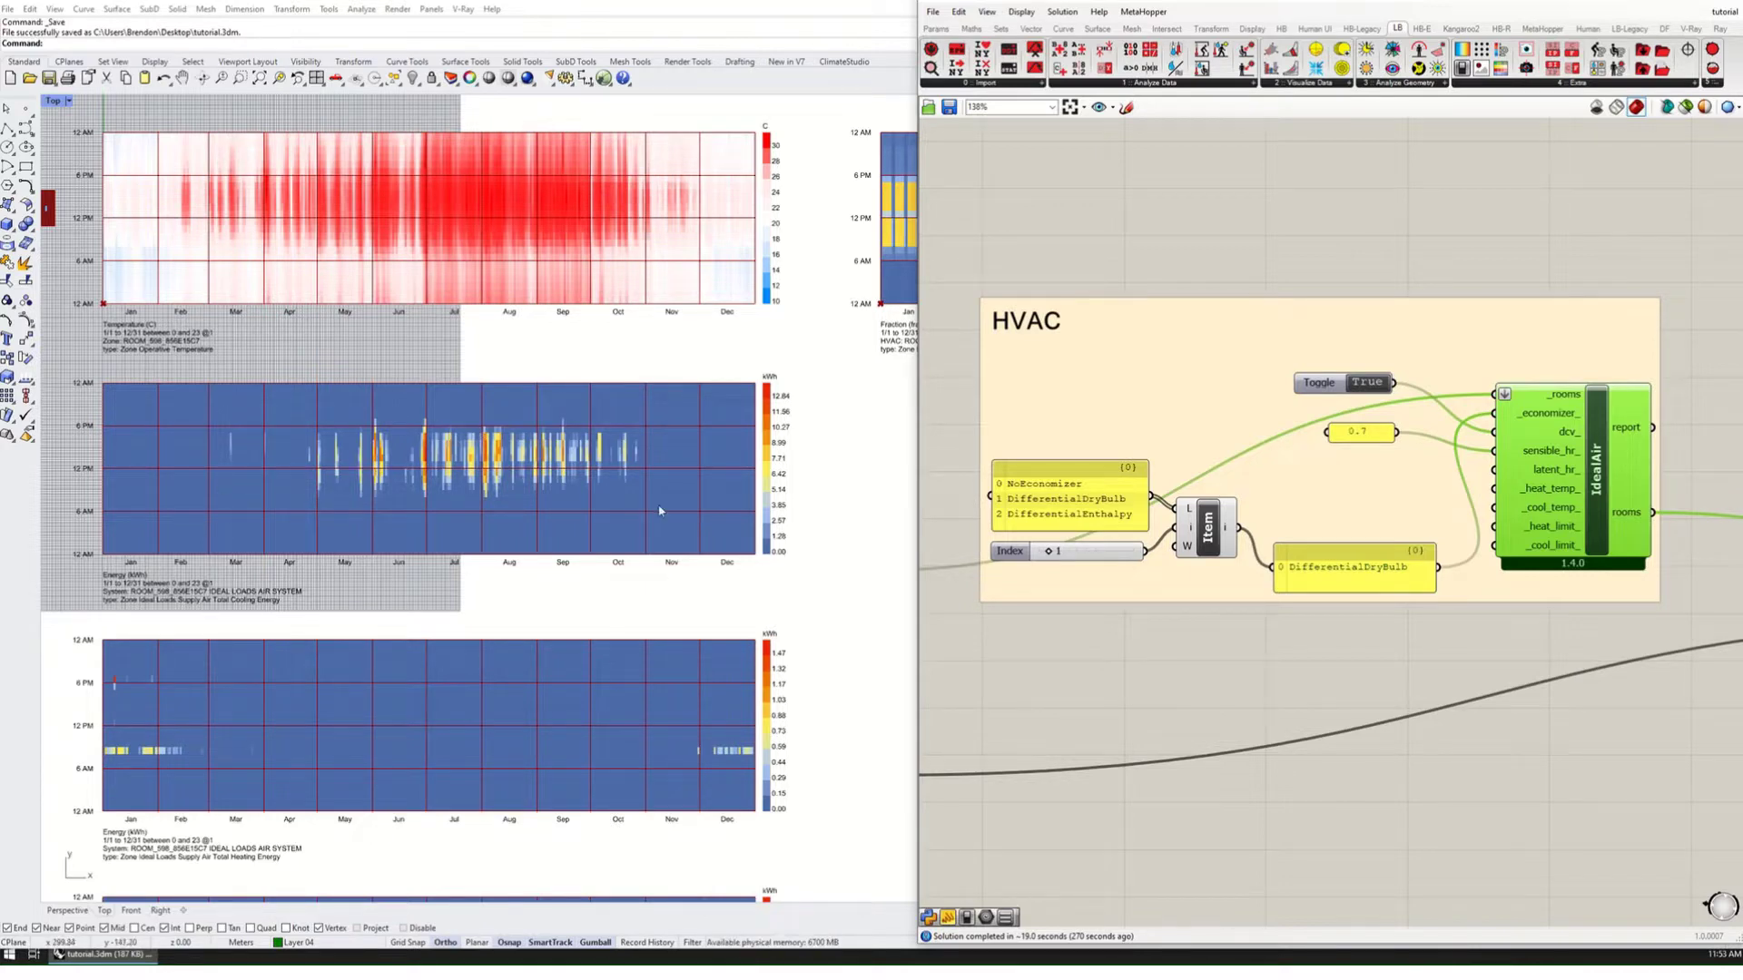
Step: Duplicate the cooling setback gene pool that holds the 28-degree daytime values, placing the copy beside the existing cooling pools
scroll(1151, 633, down, 6)
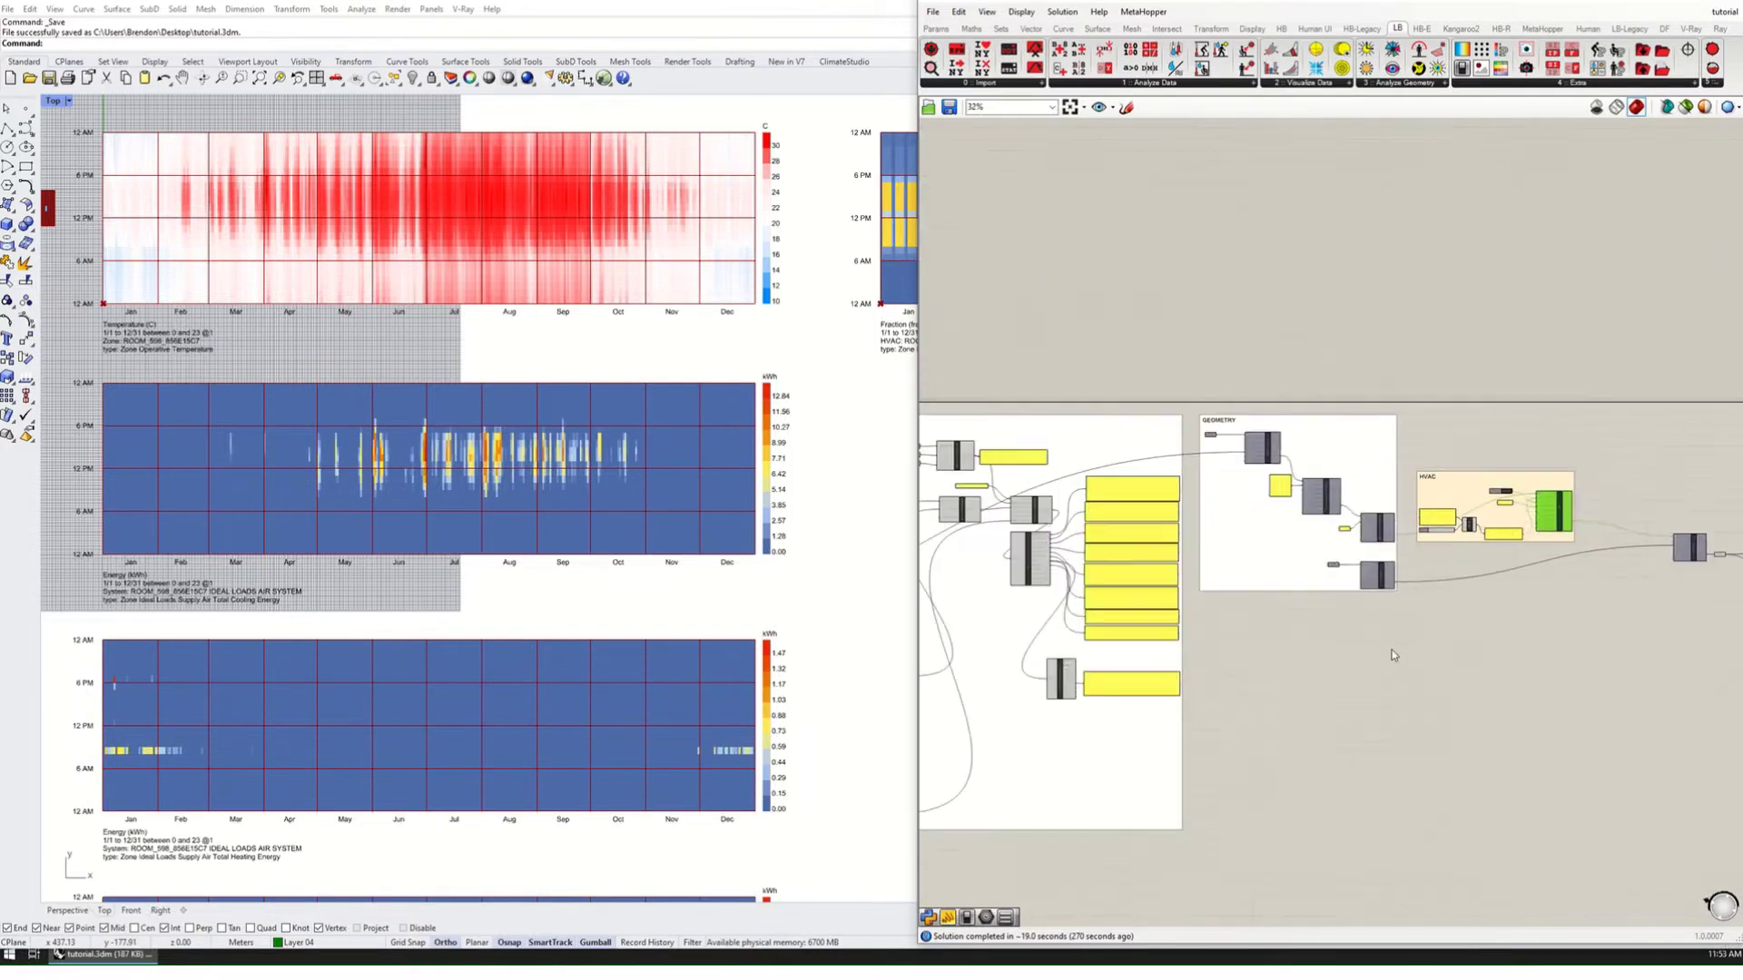
right_drag(1387, 653, 1448, 697)
scroll(1448, 697, up, 8)
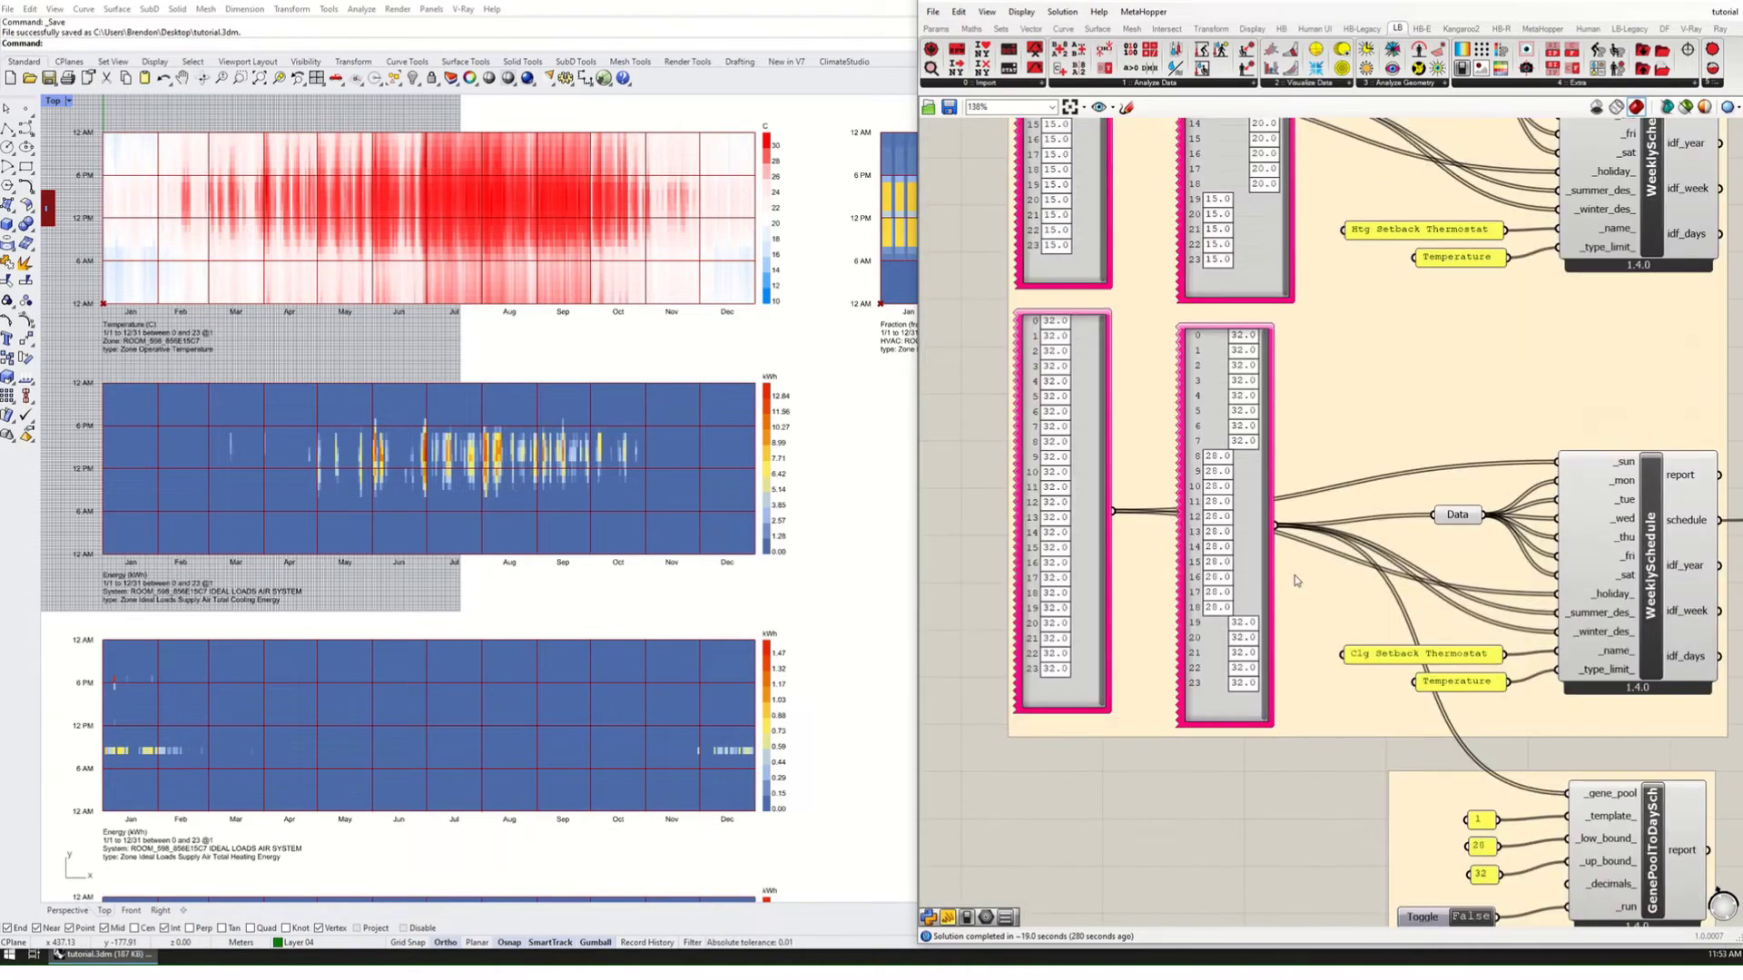
click(1253, 507)
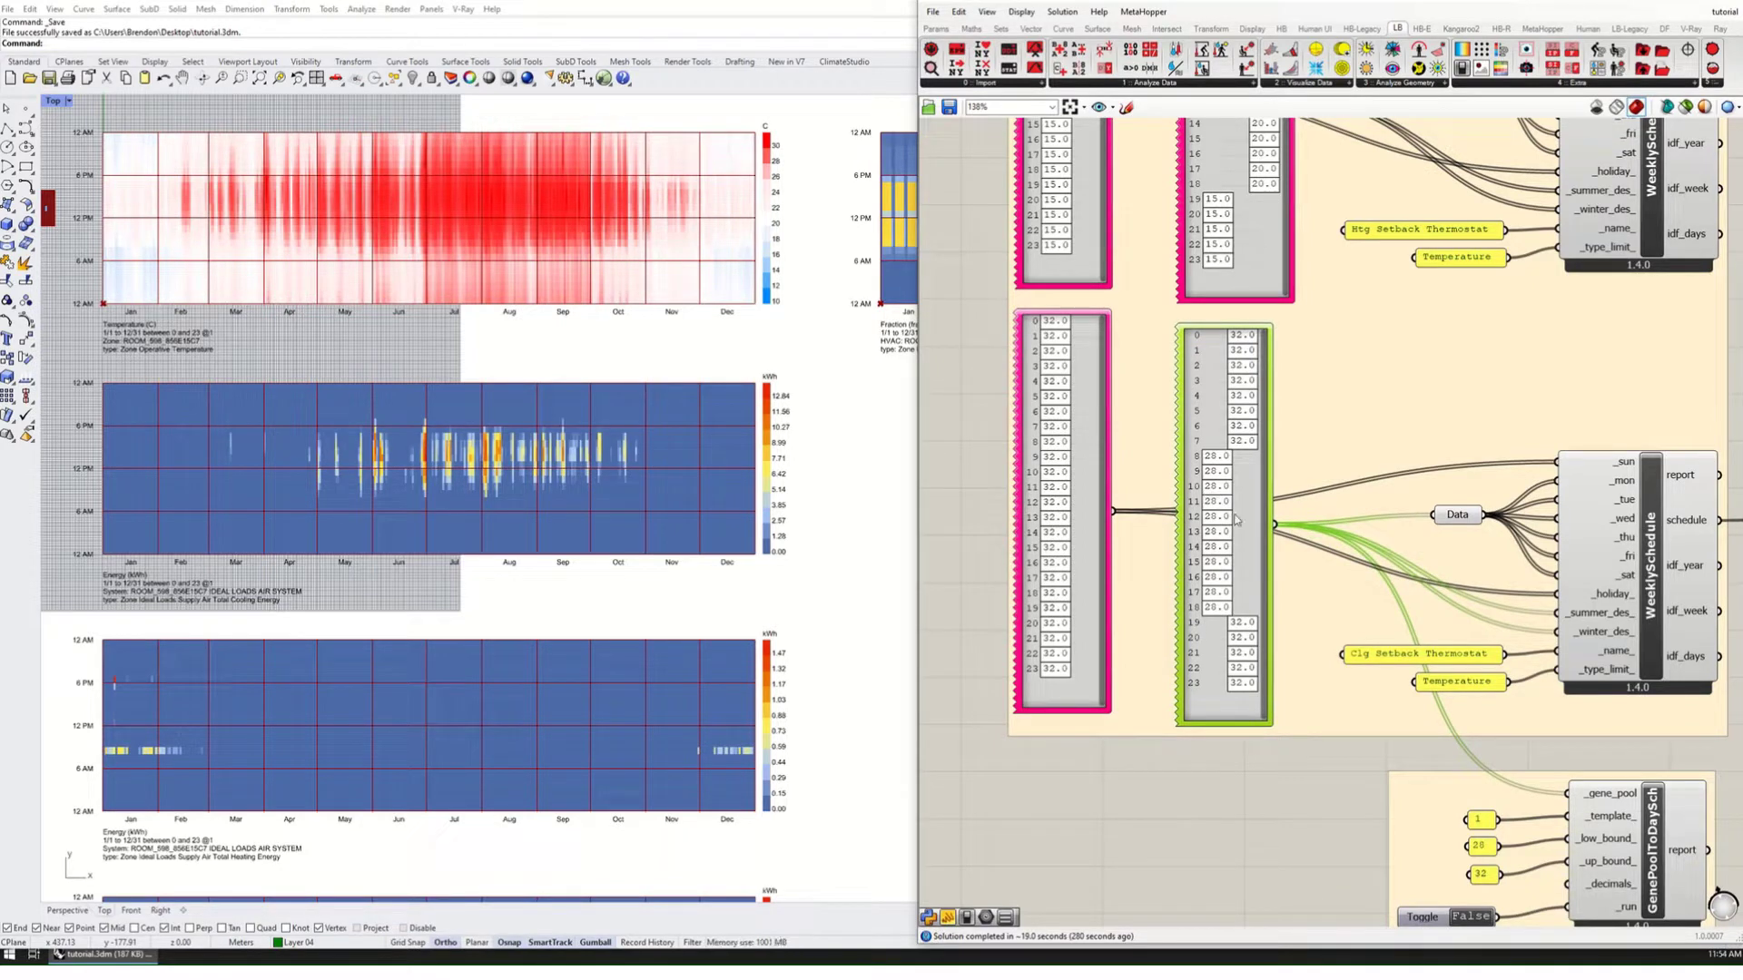
drag(1255, 522, 1248, 515)
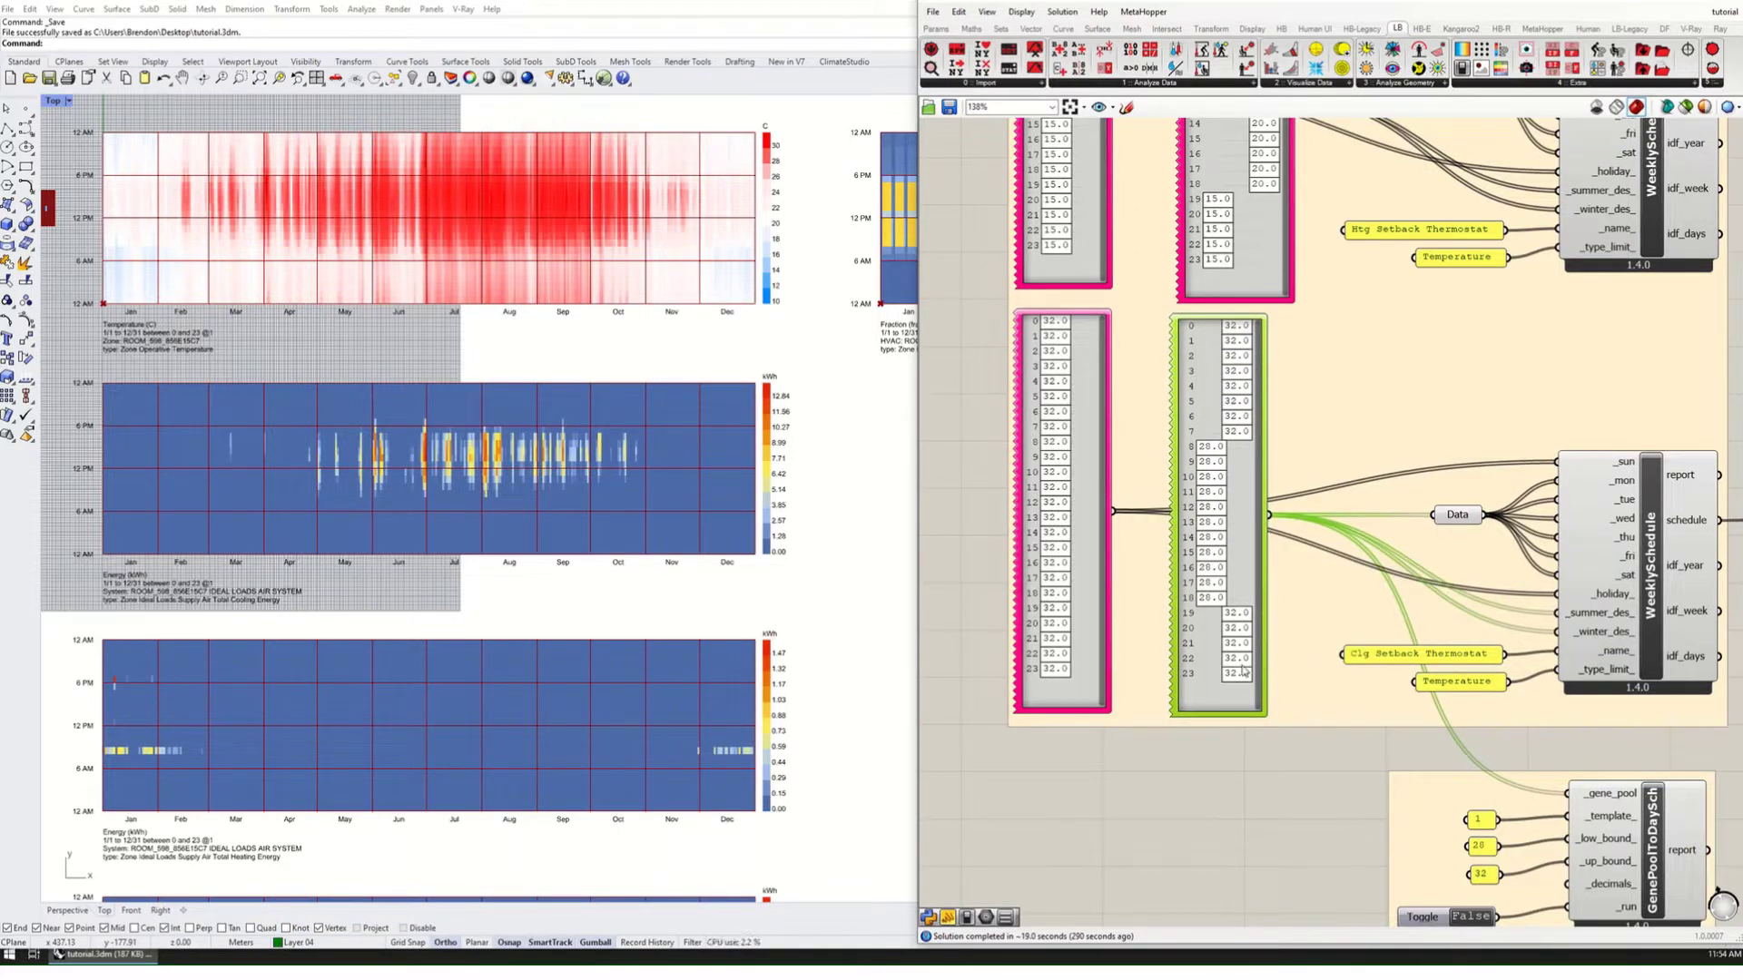
right_drag(1253, 758, 1357, 744)
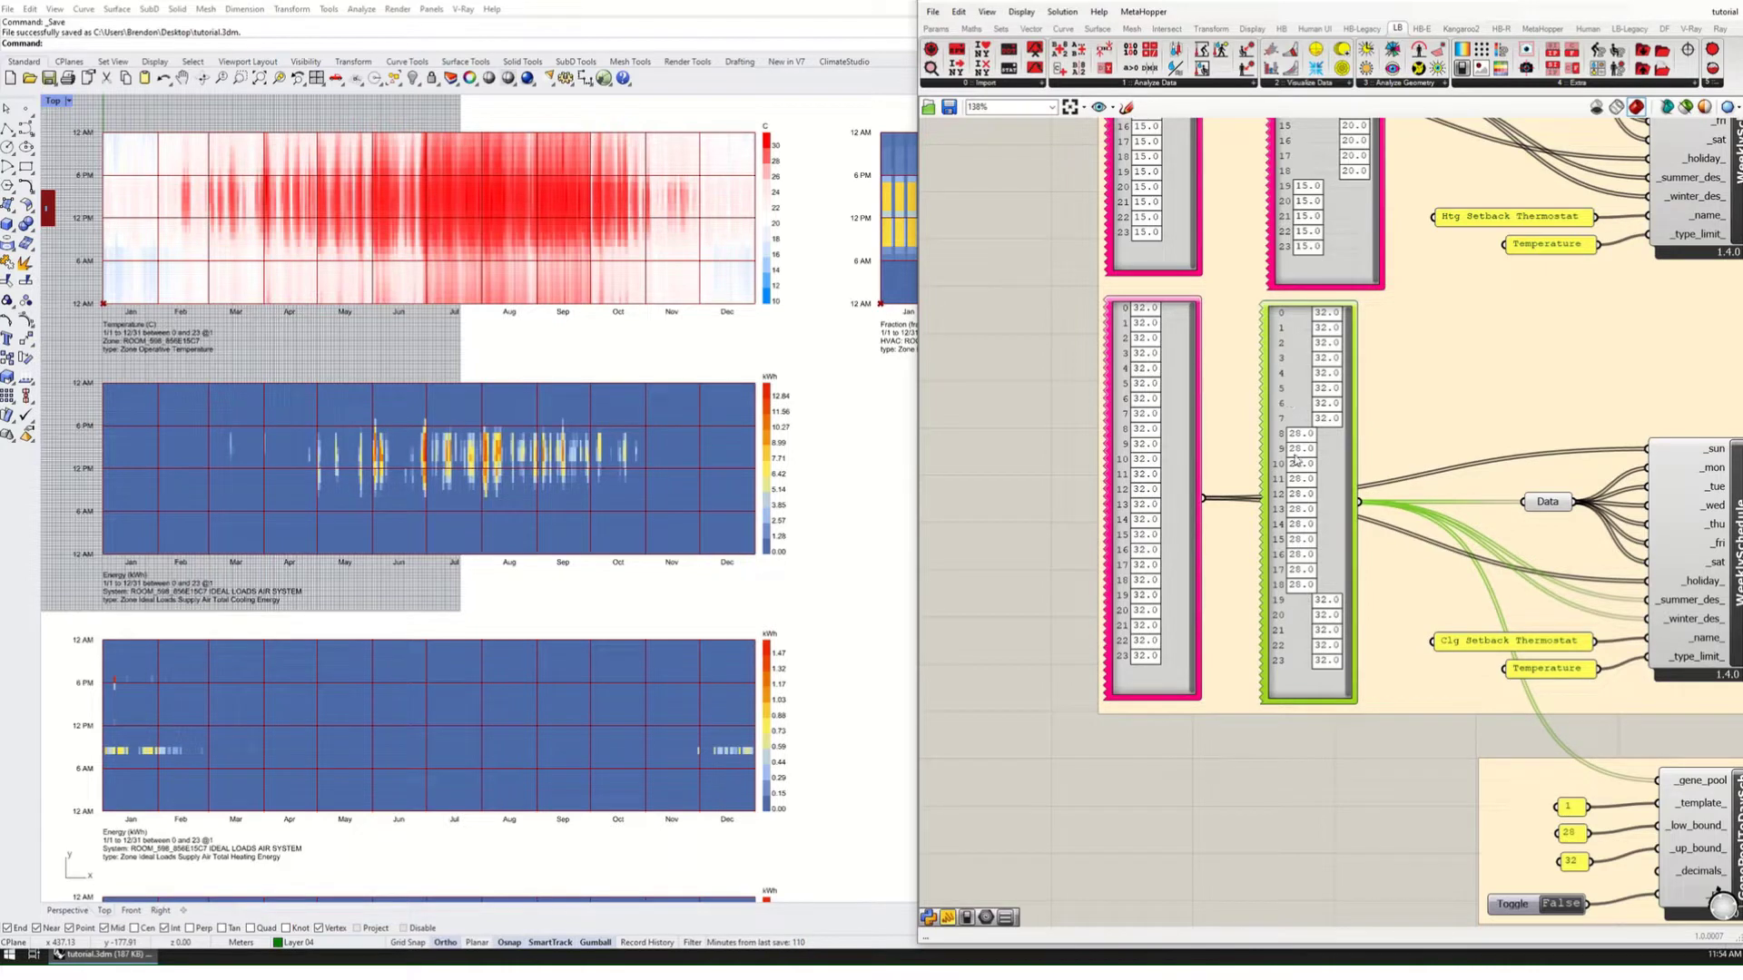
key(ctrl+v)
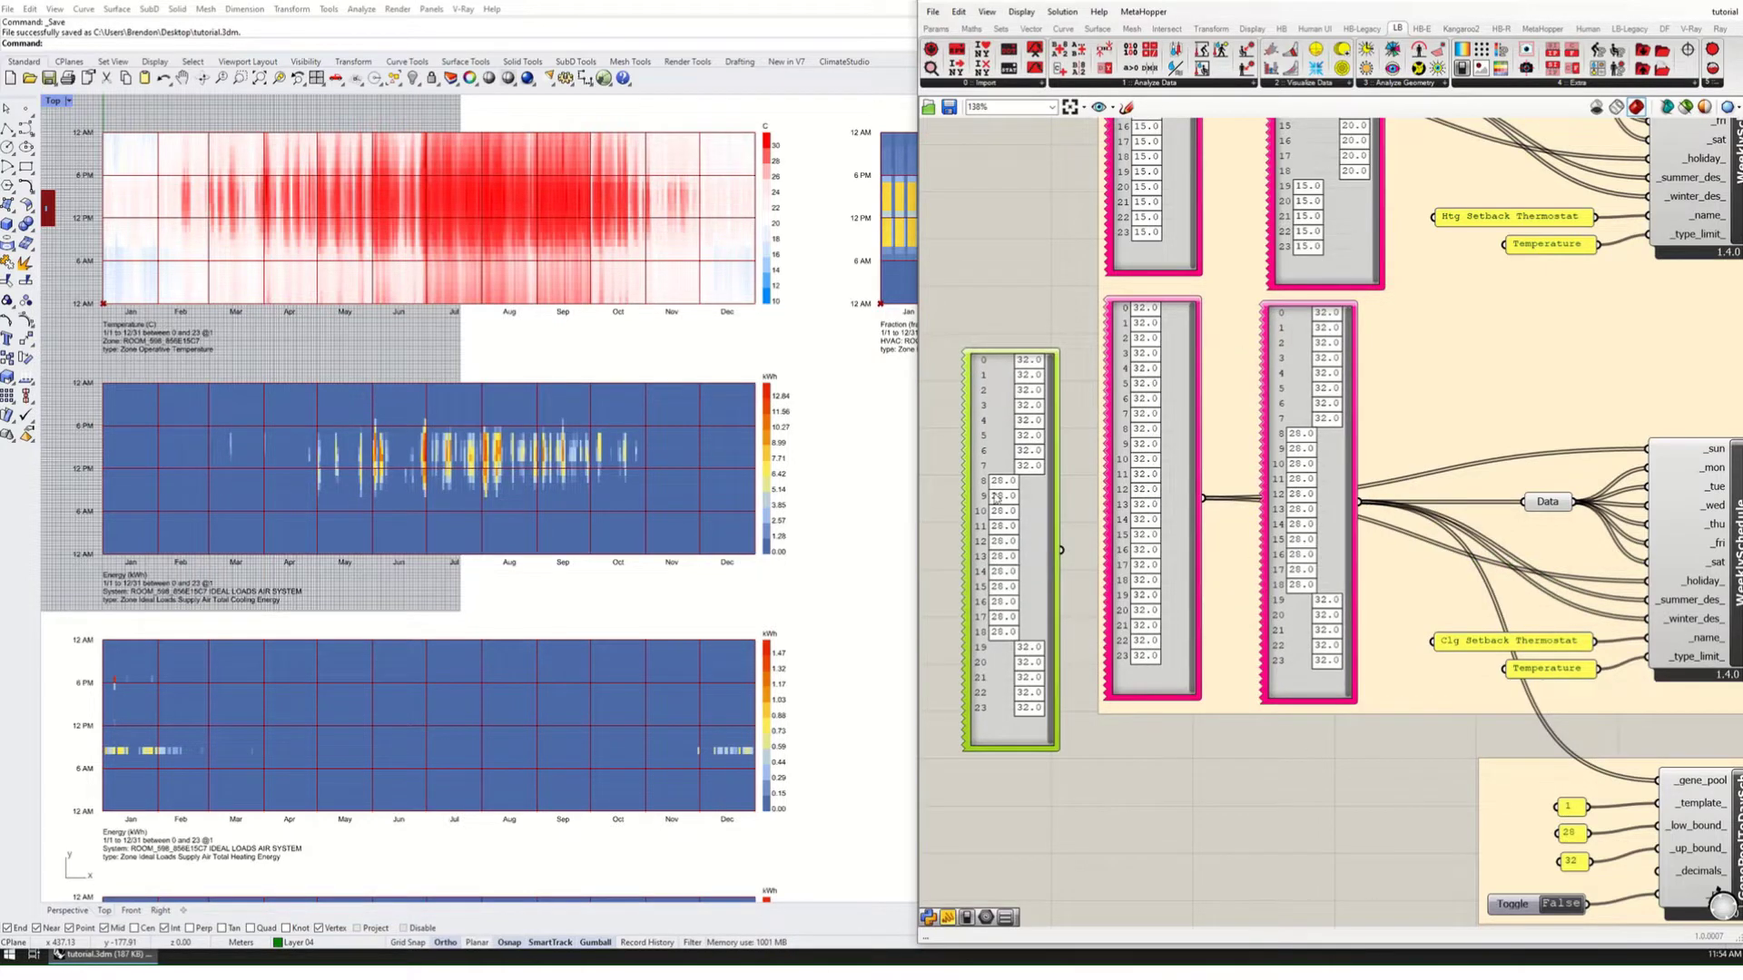
Step: Set the low bound of GenePoolToDaySch to 24 and connect the copied gene pool to its _gene_pool input
right_drag(1548, 846, 1486, 747)
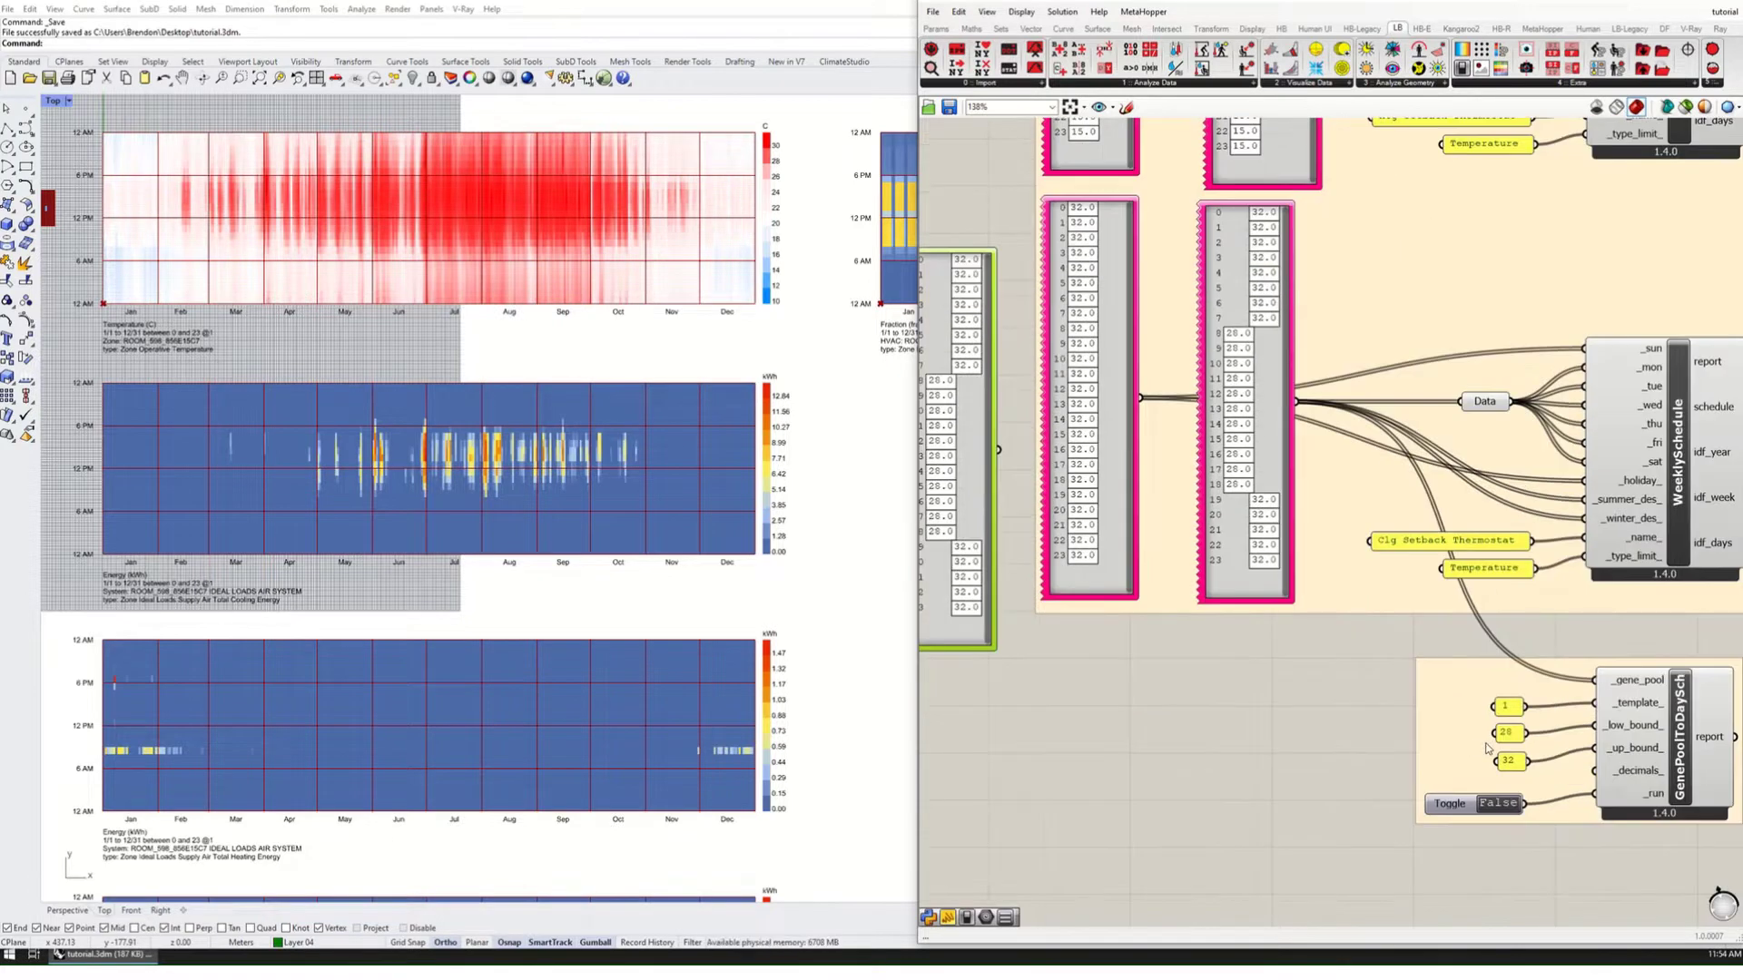
double_click(1504, 731)
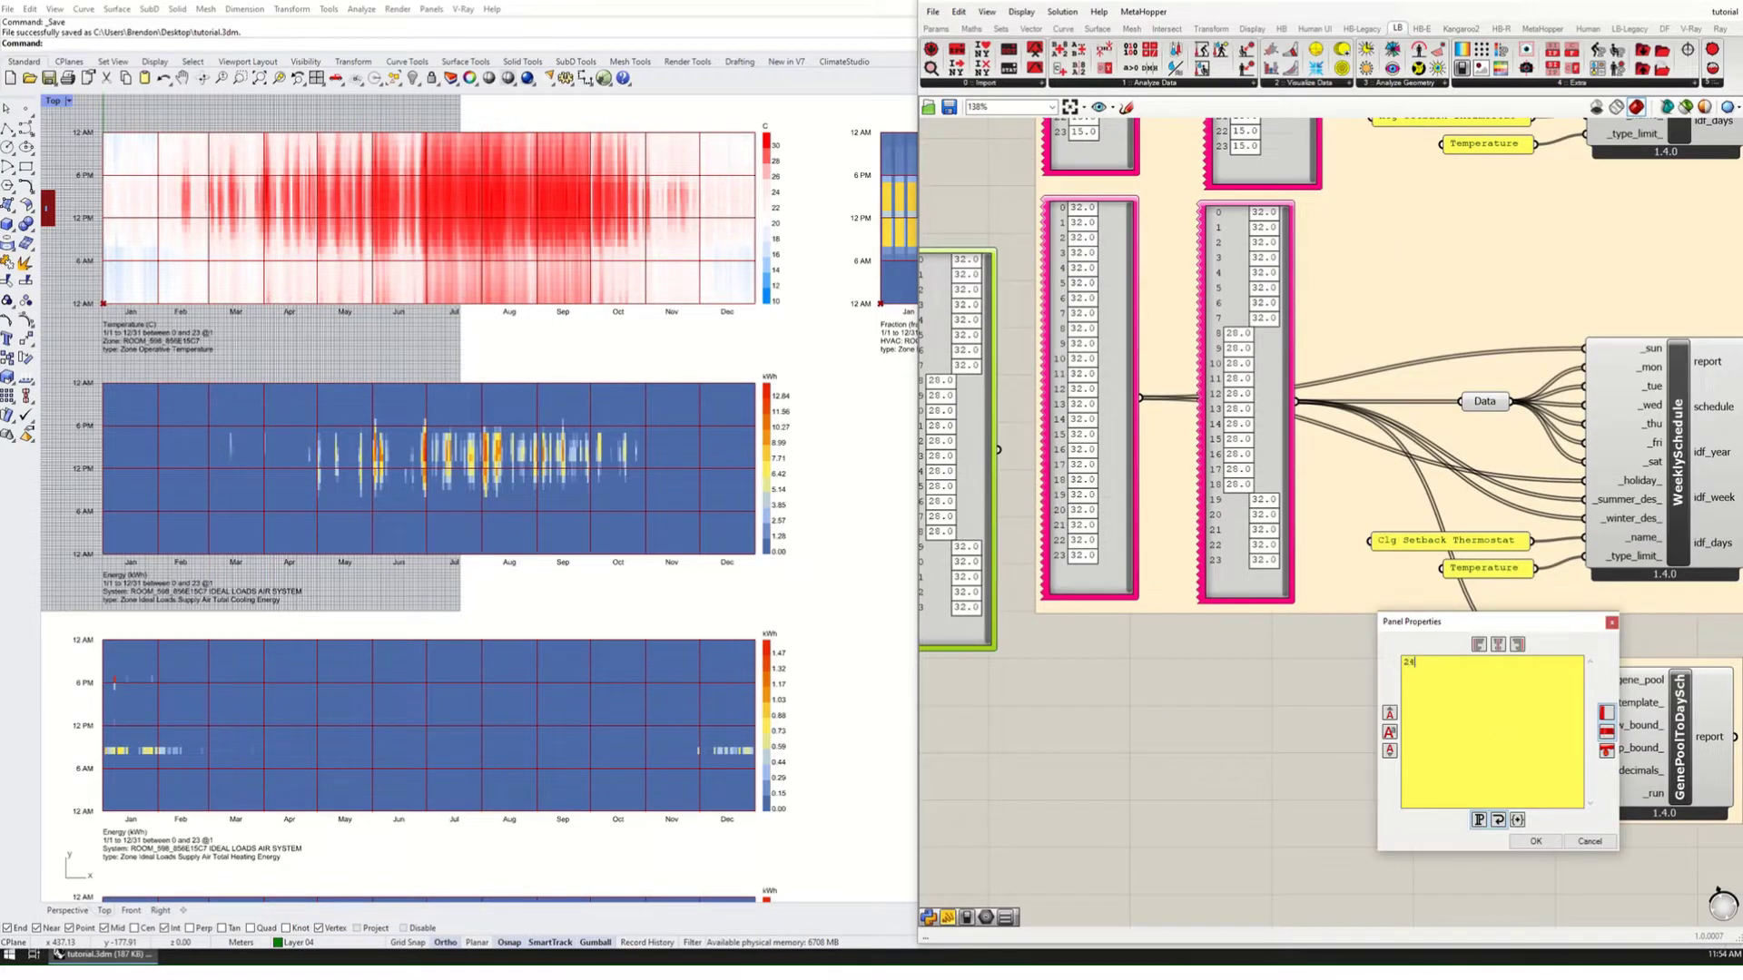
click(1535, 840)
right_drag(1189, 742, 1328, 740)
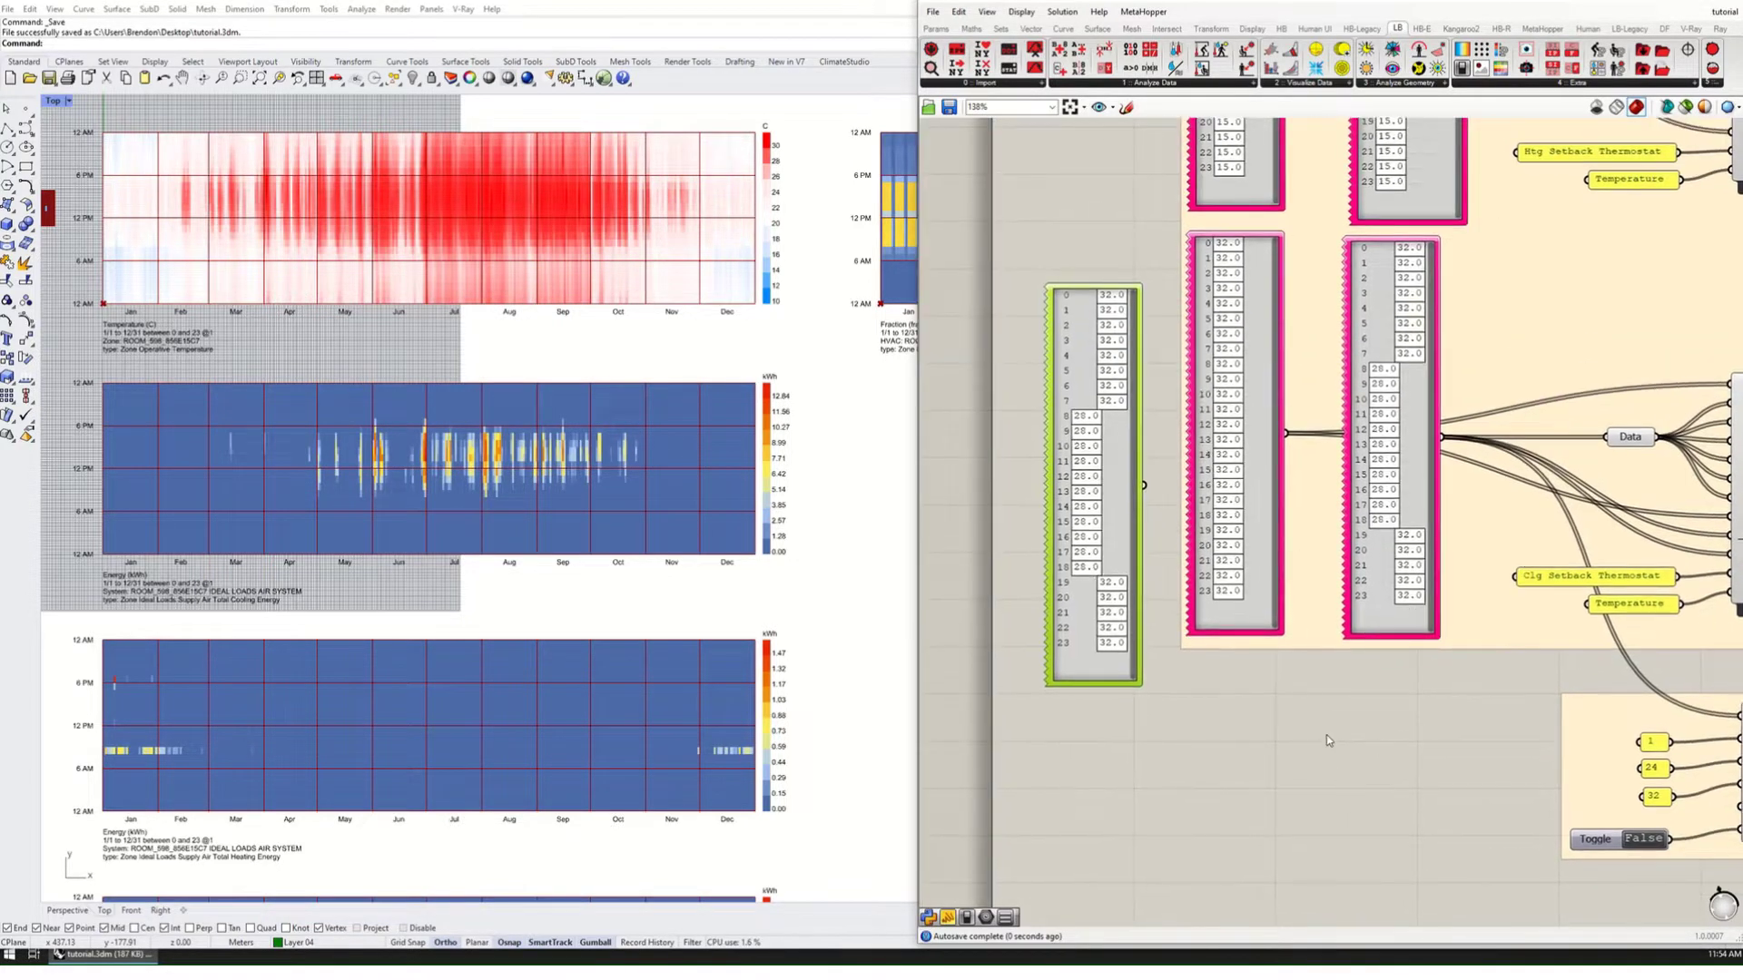
scroll(1328, 739, down, 2)
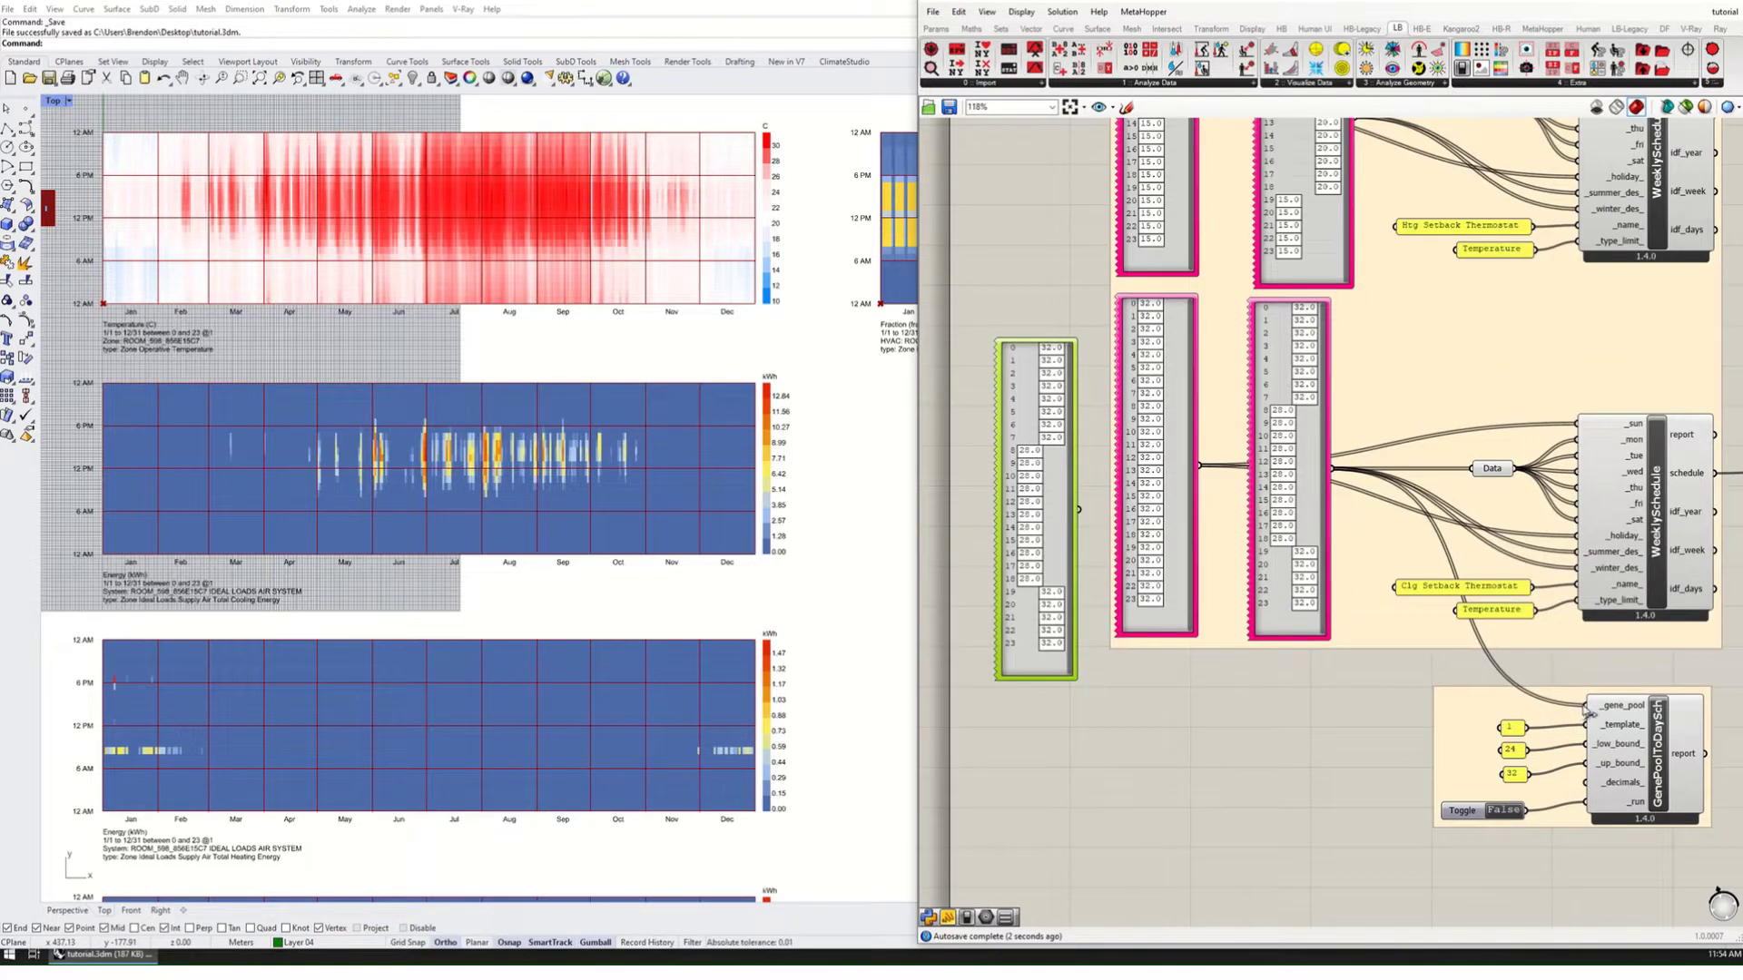
drag(1587, 713, 1079, 509)
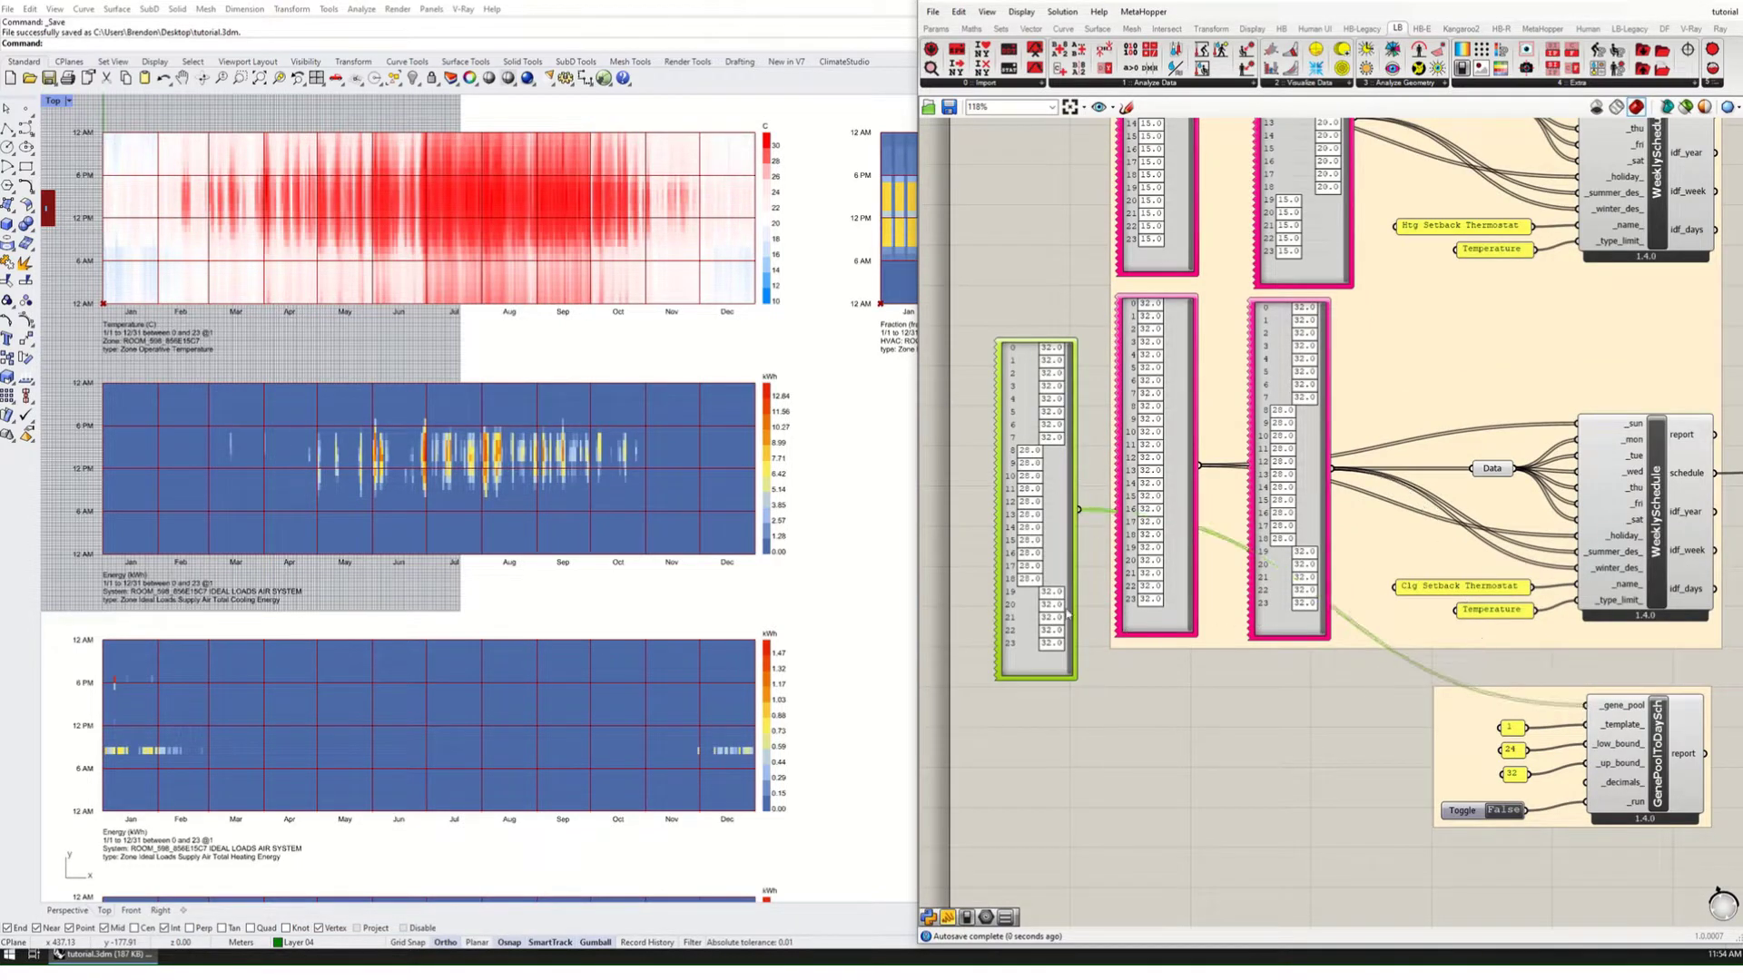
Step: Run GenePoolToDaySch once on the copied gene pool, then set its values for hours 8, 17 and 18 to 24.0
double_click(1512, 811)
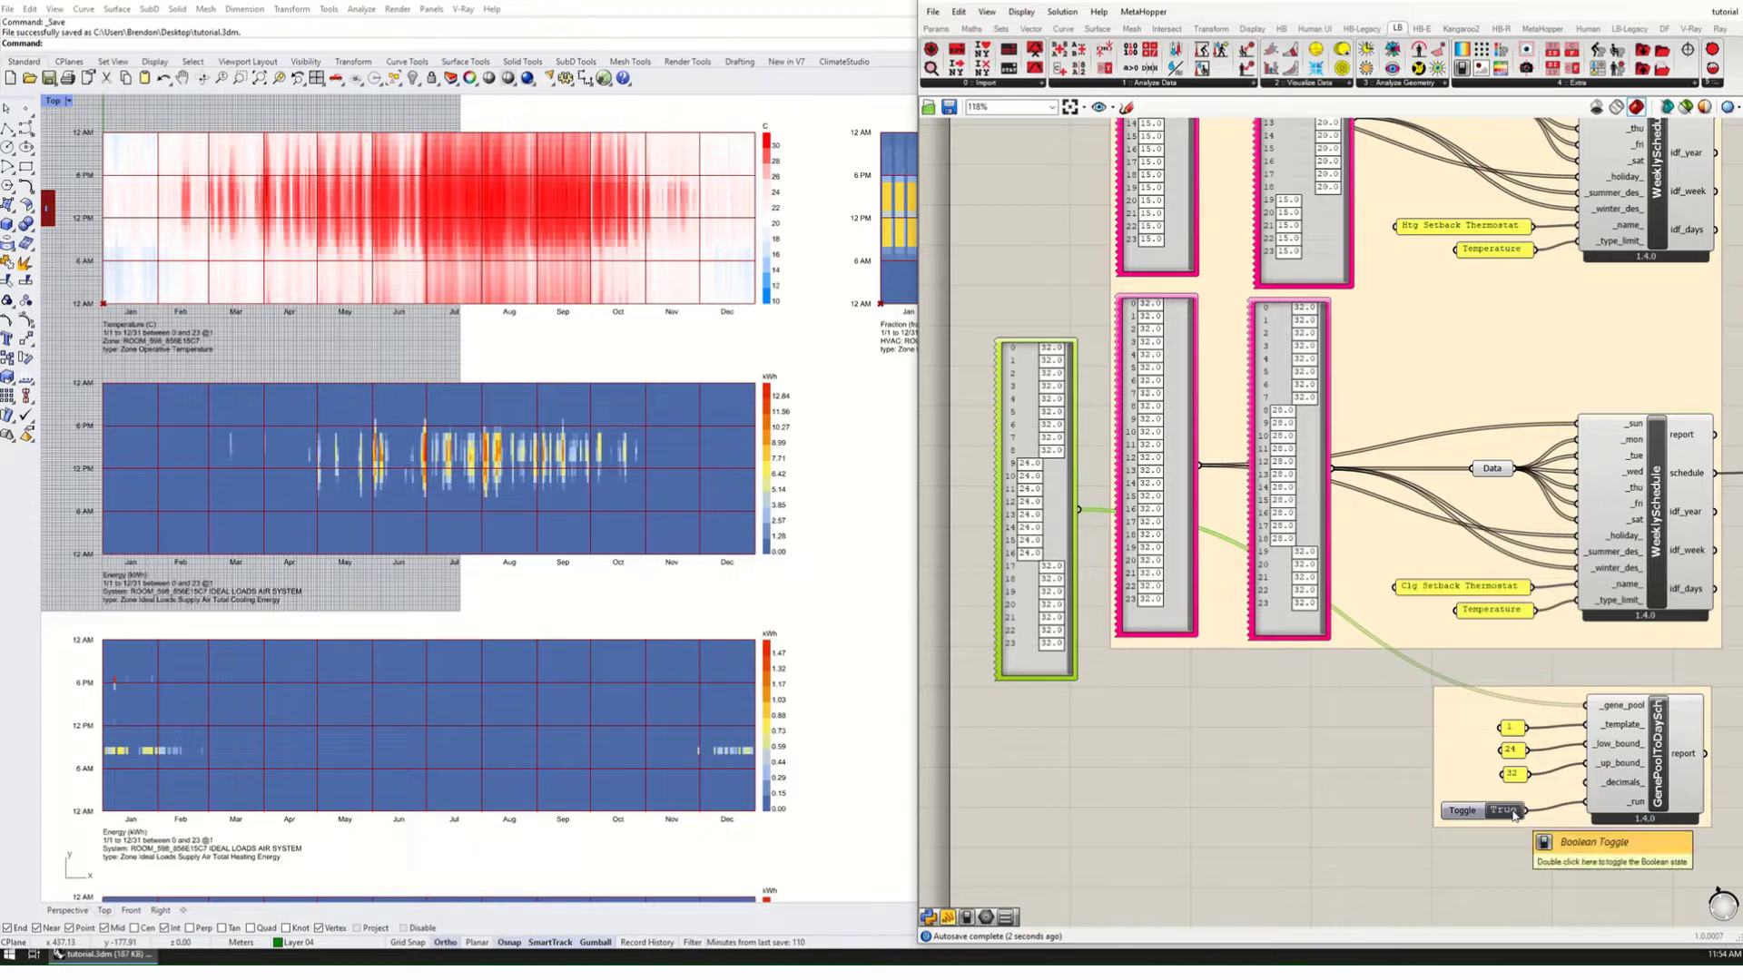
double_click(1512, 810)
drag(1048, 454, 991, 454)
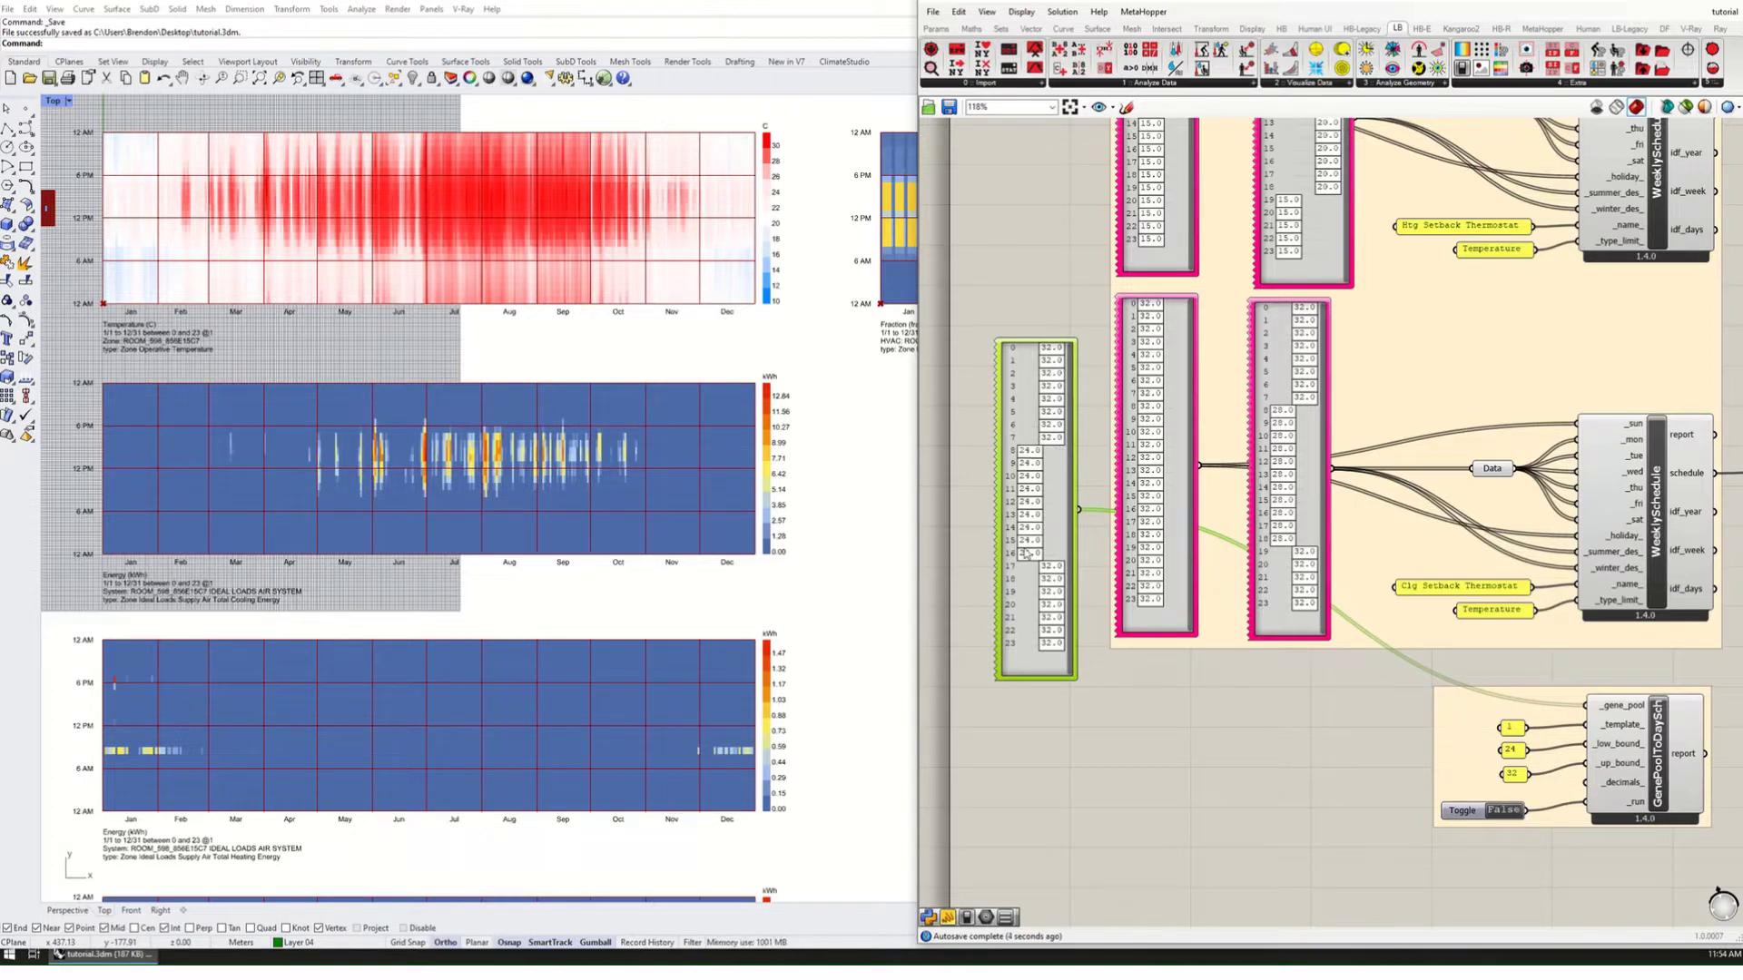
drag(1062, 567, 959, 578)
Step: Connect the copied gene pool to the weekday Data input of the cooling WeeklySchedule and review the recalculated temperature and energy charts
right_drag(1377, 638, 1318, 694)
click(1348, 646)
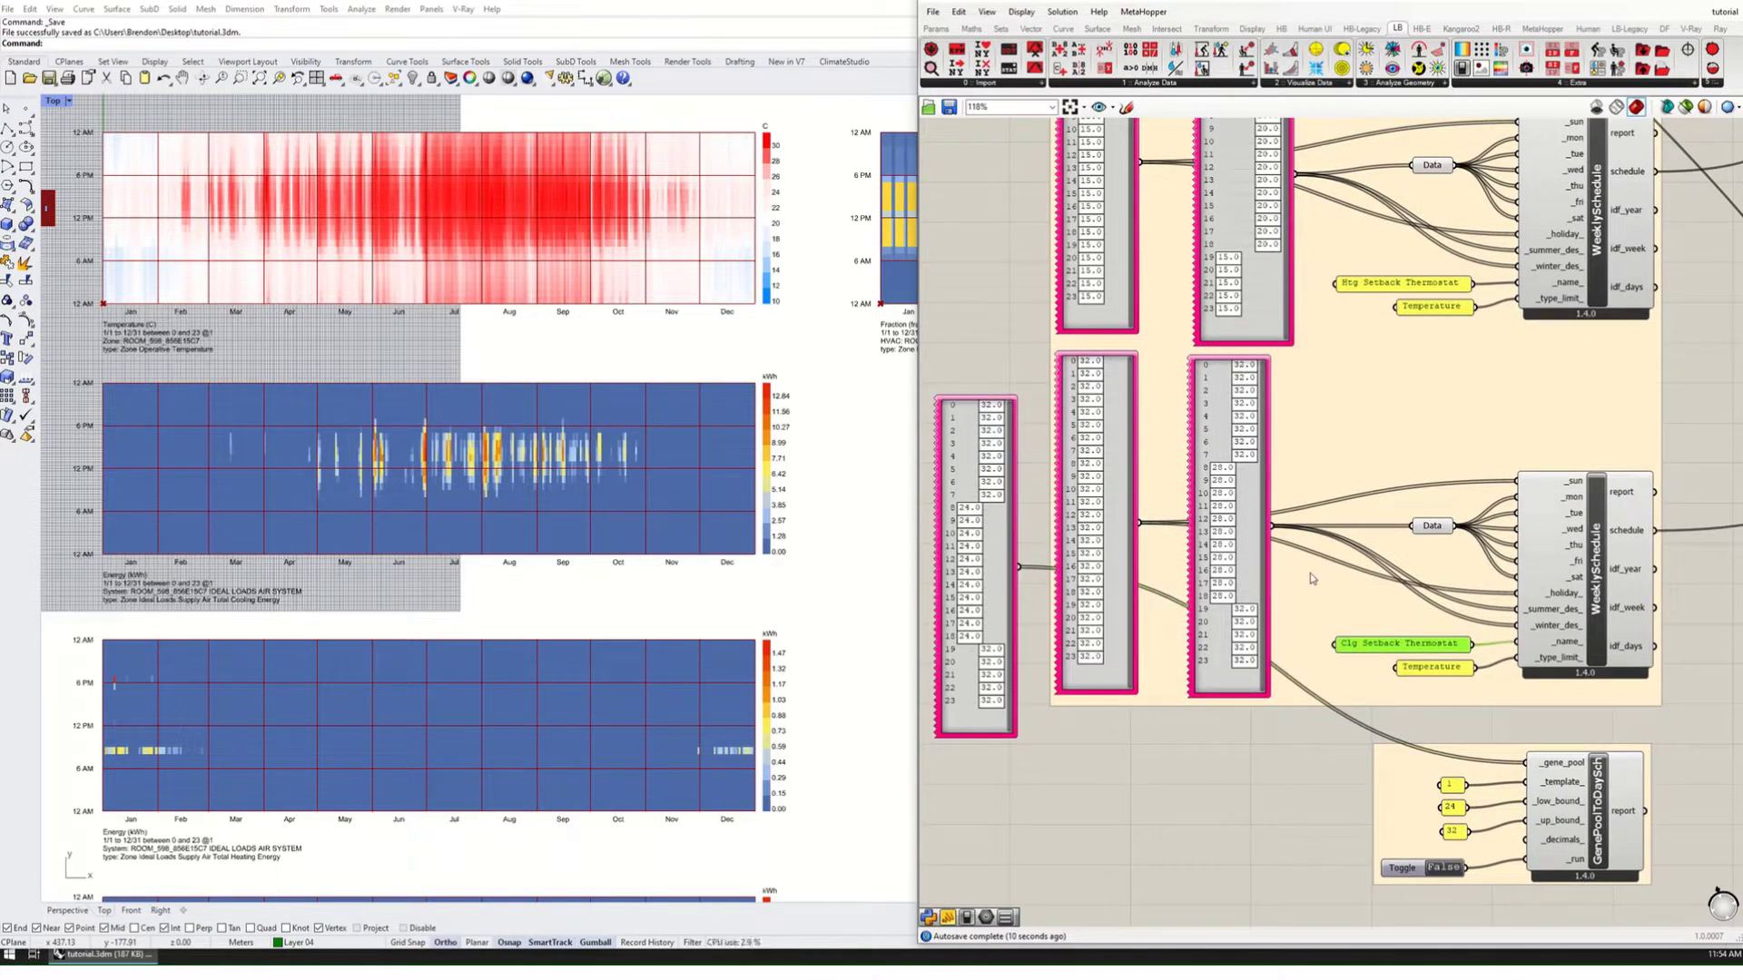
drag(1020, 569, 1418, 527)
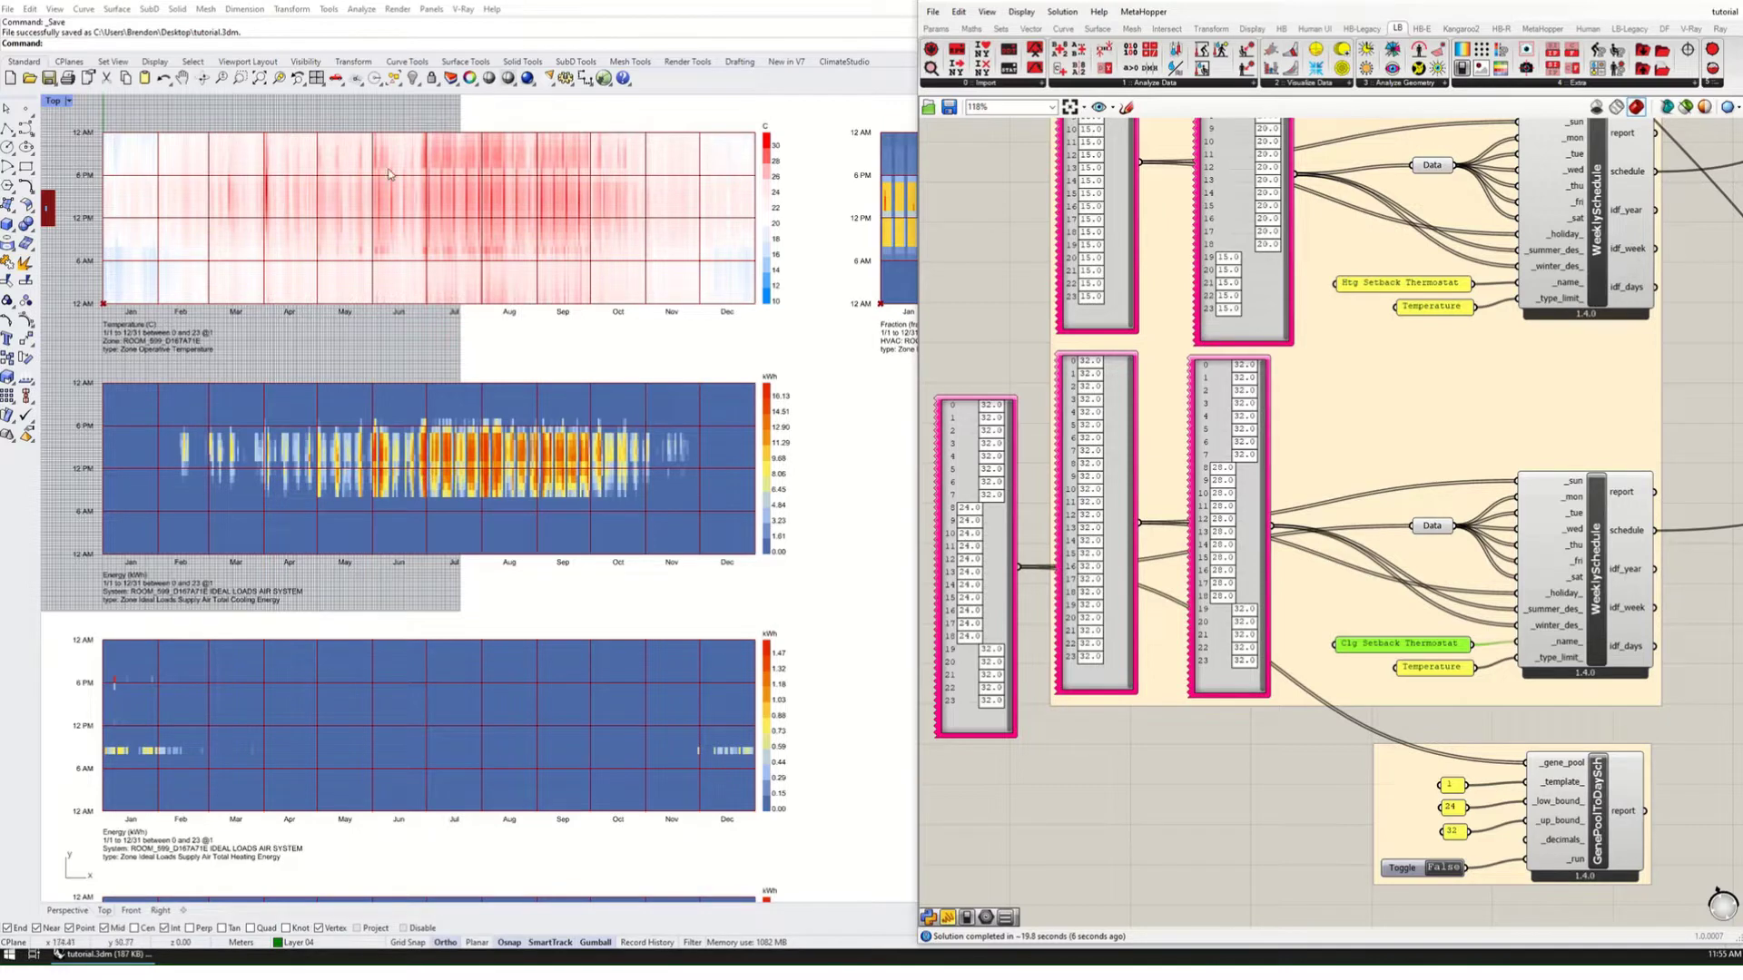
right_drag(528, 220, 510, 247)
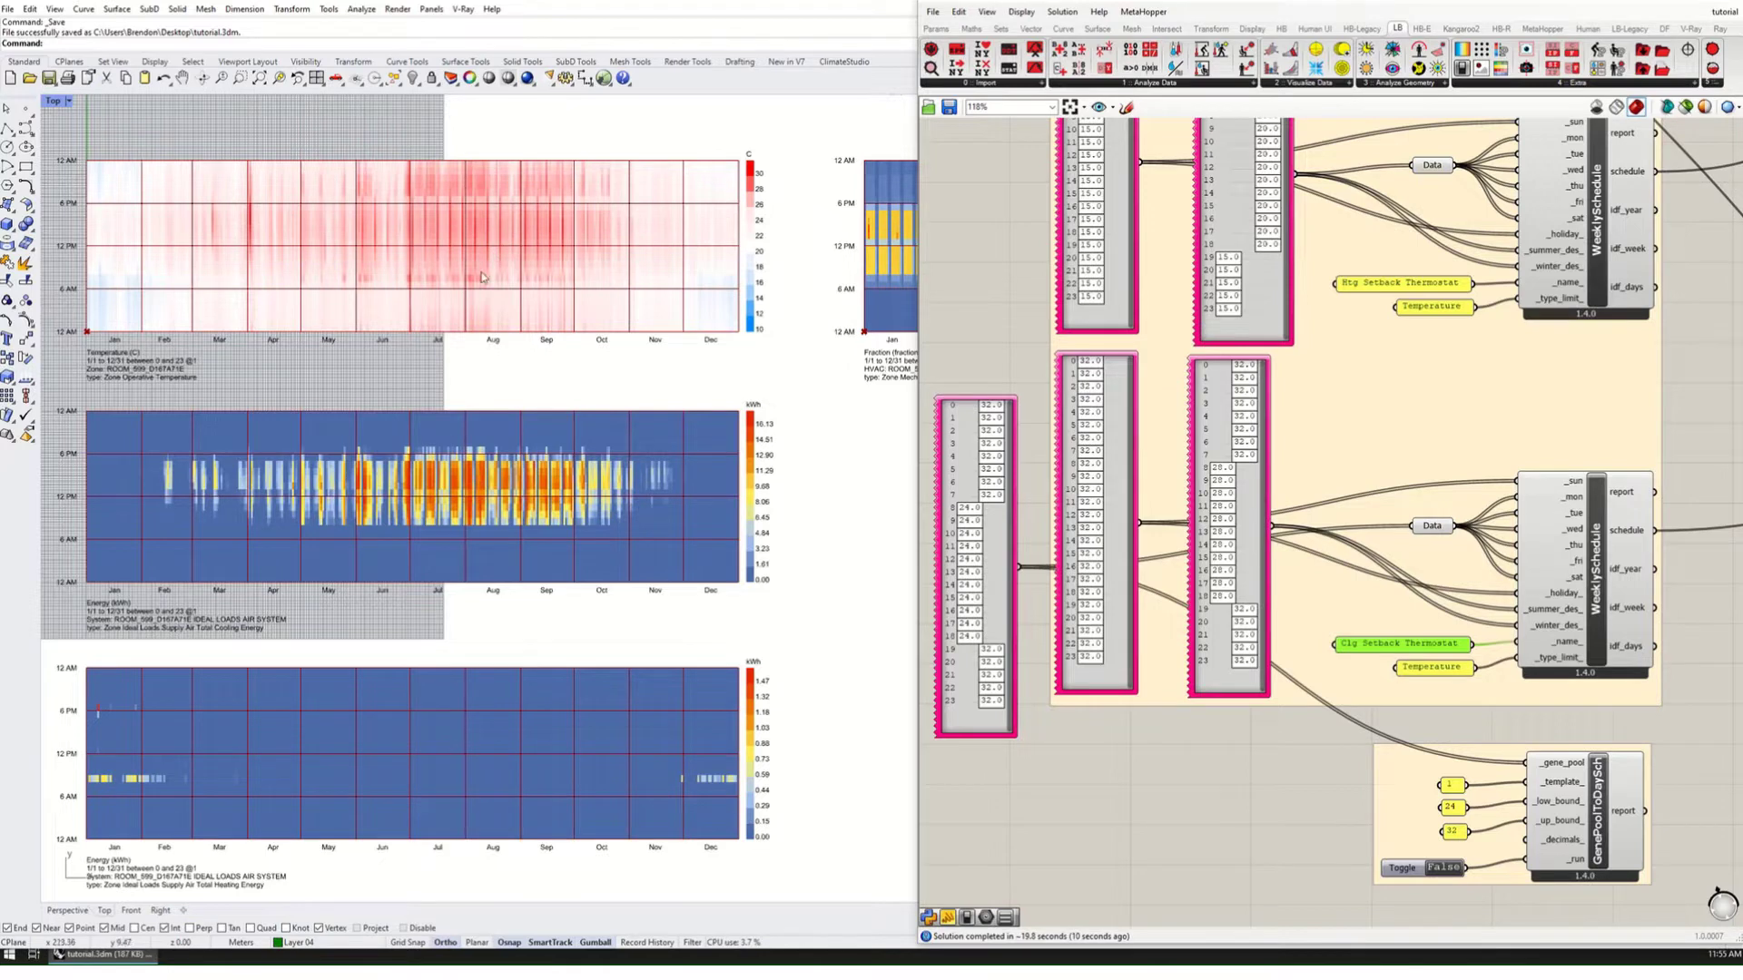
right_drag(509, 368, 516, 315)
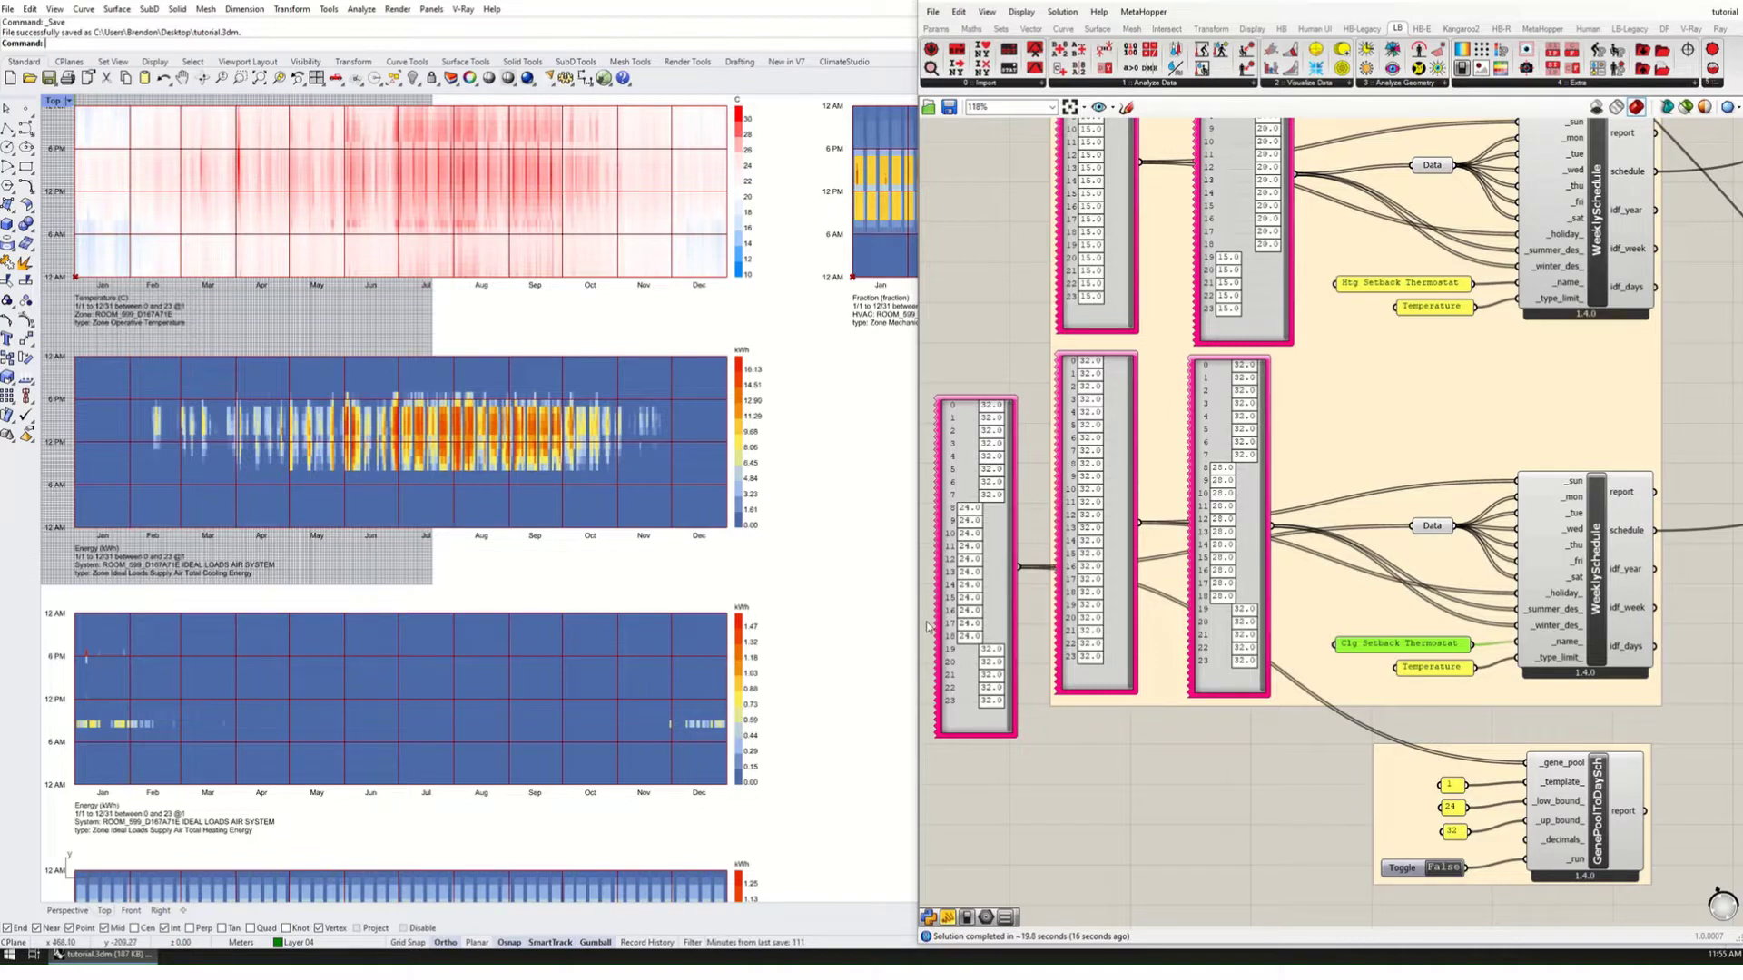
Step: Examine the EUI end uses, the RoomComfortResult and the RoomEnergyResult components in the Results group
scroll(1171, 667, down, 5)
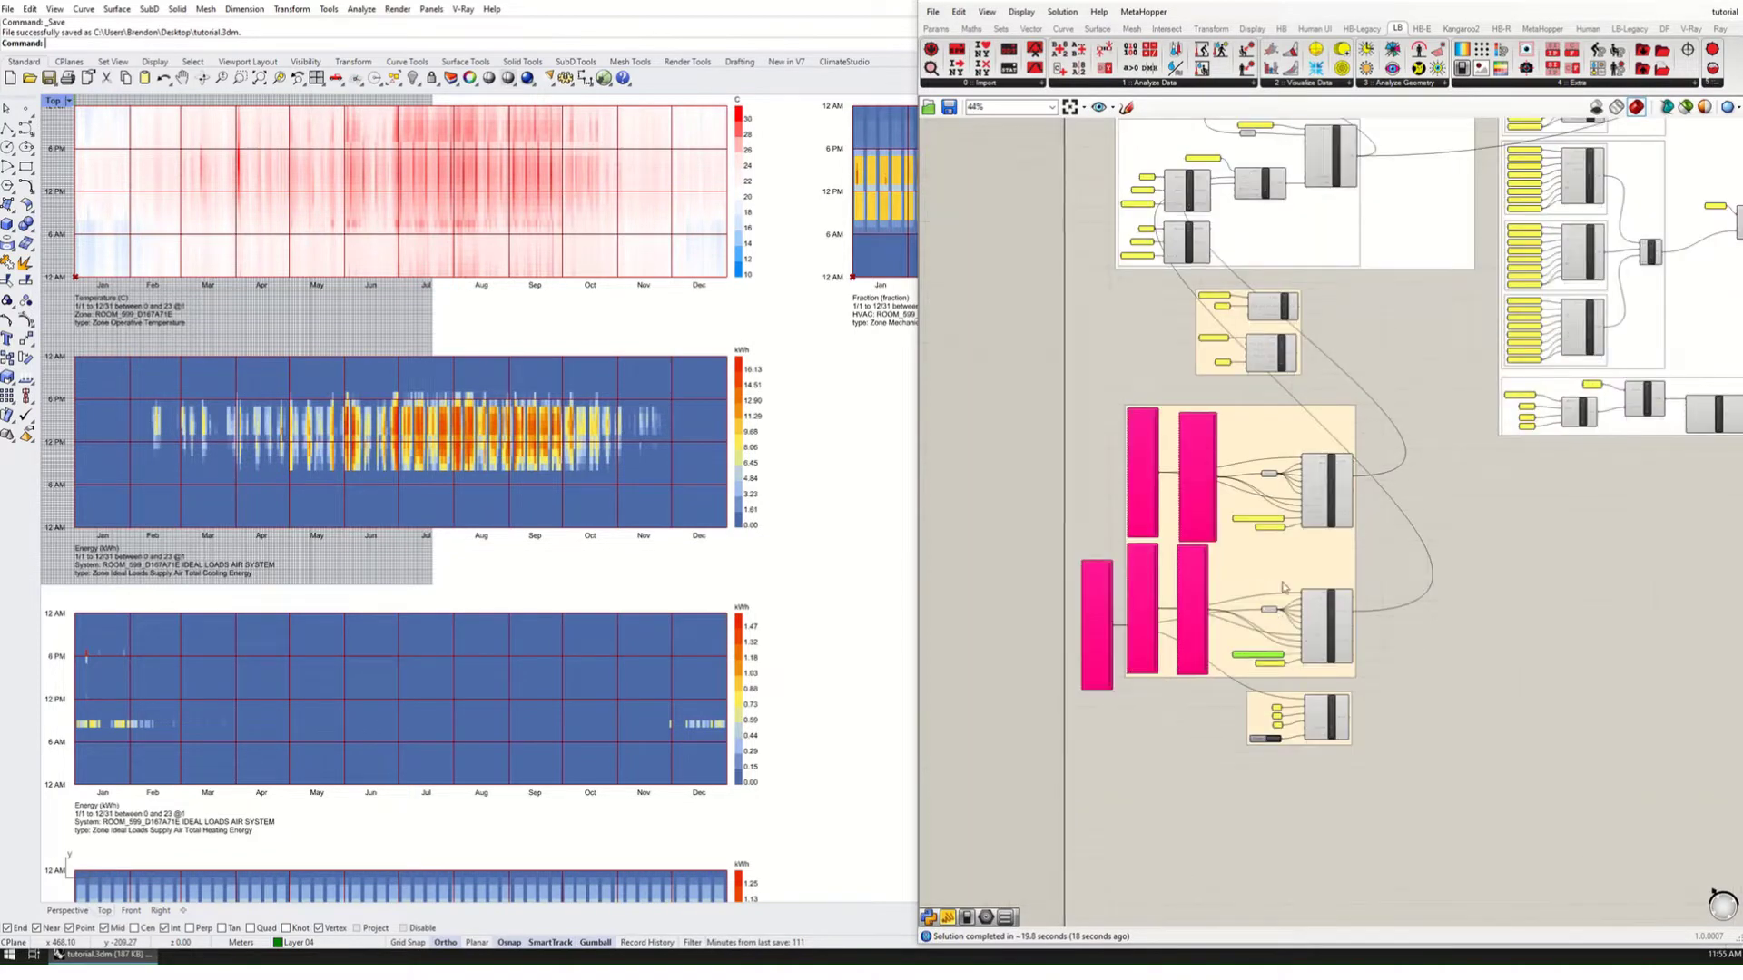
scroll(1282, 587, down, 4)
right_drag(1180, 580, 1157, 708)
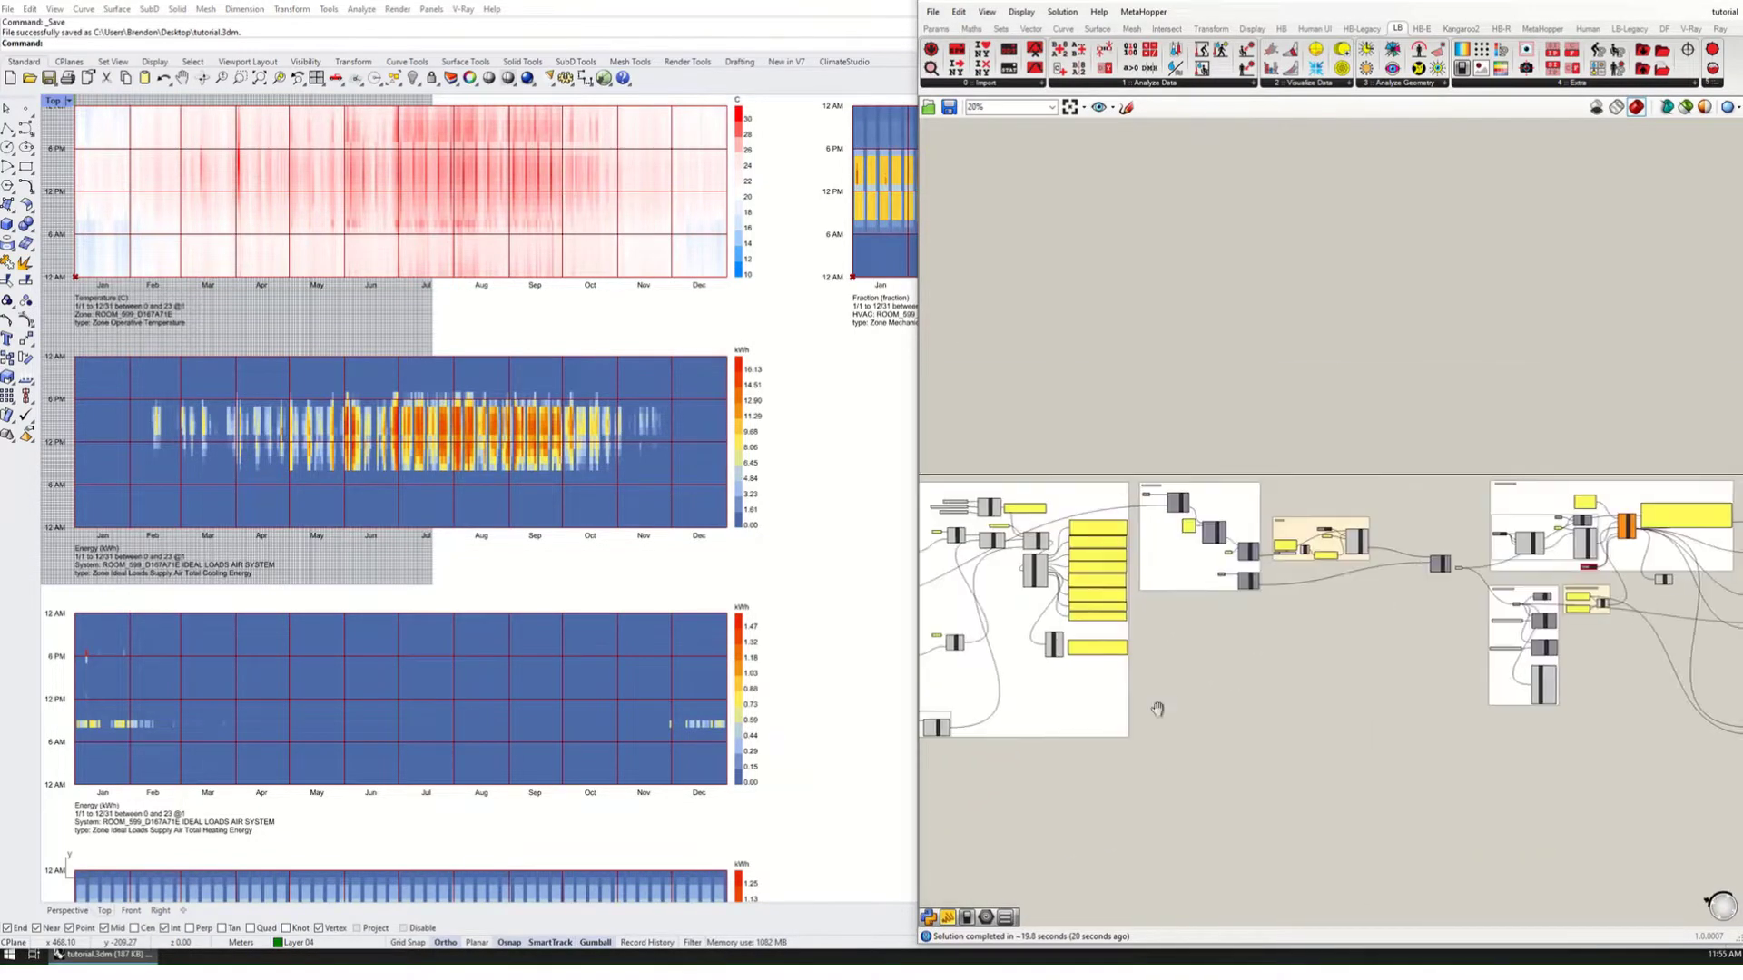
right_drag(1522, 578, 1167, 599)
scroll(1327, 604, up, 5)
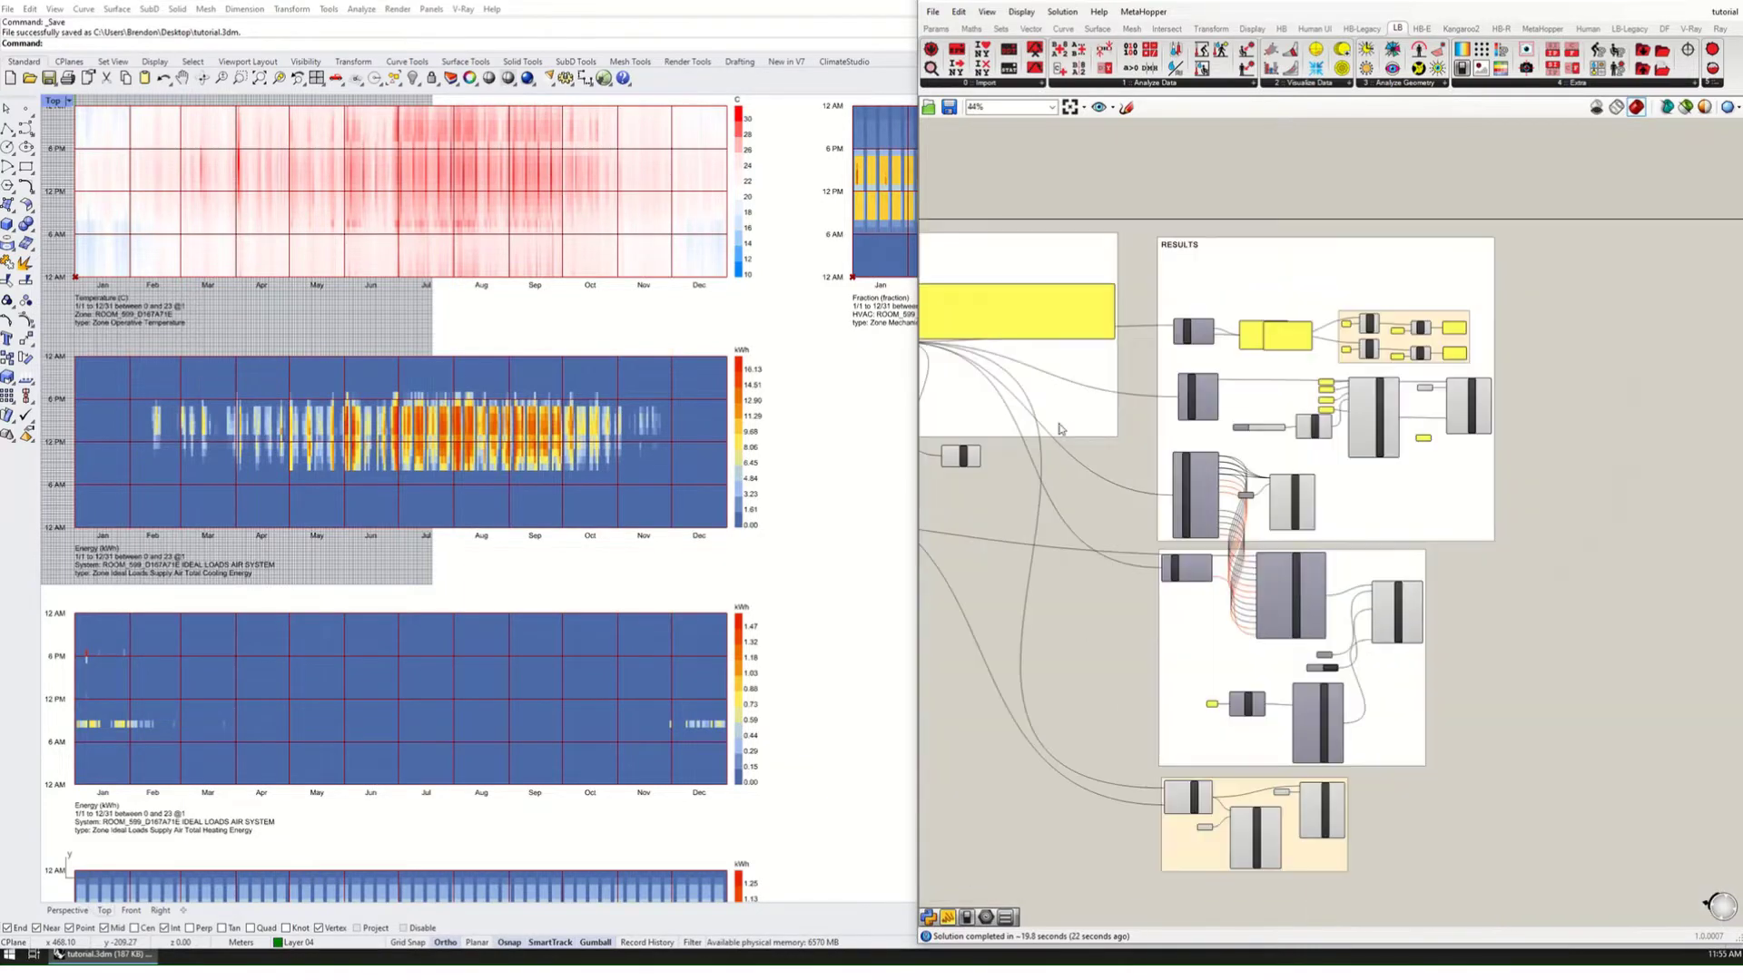
right_drag(1314, 582, 1303, 714)
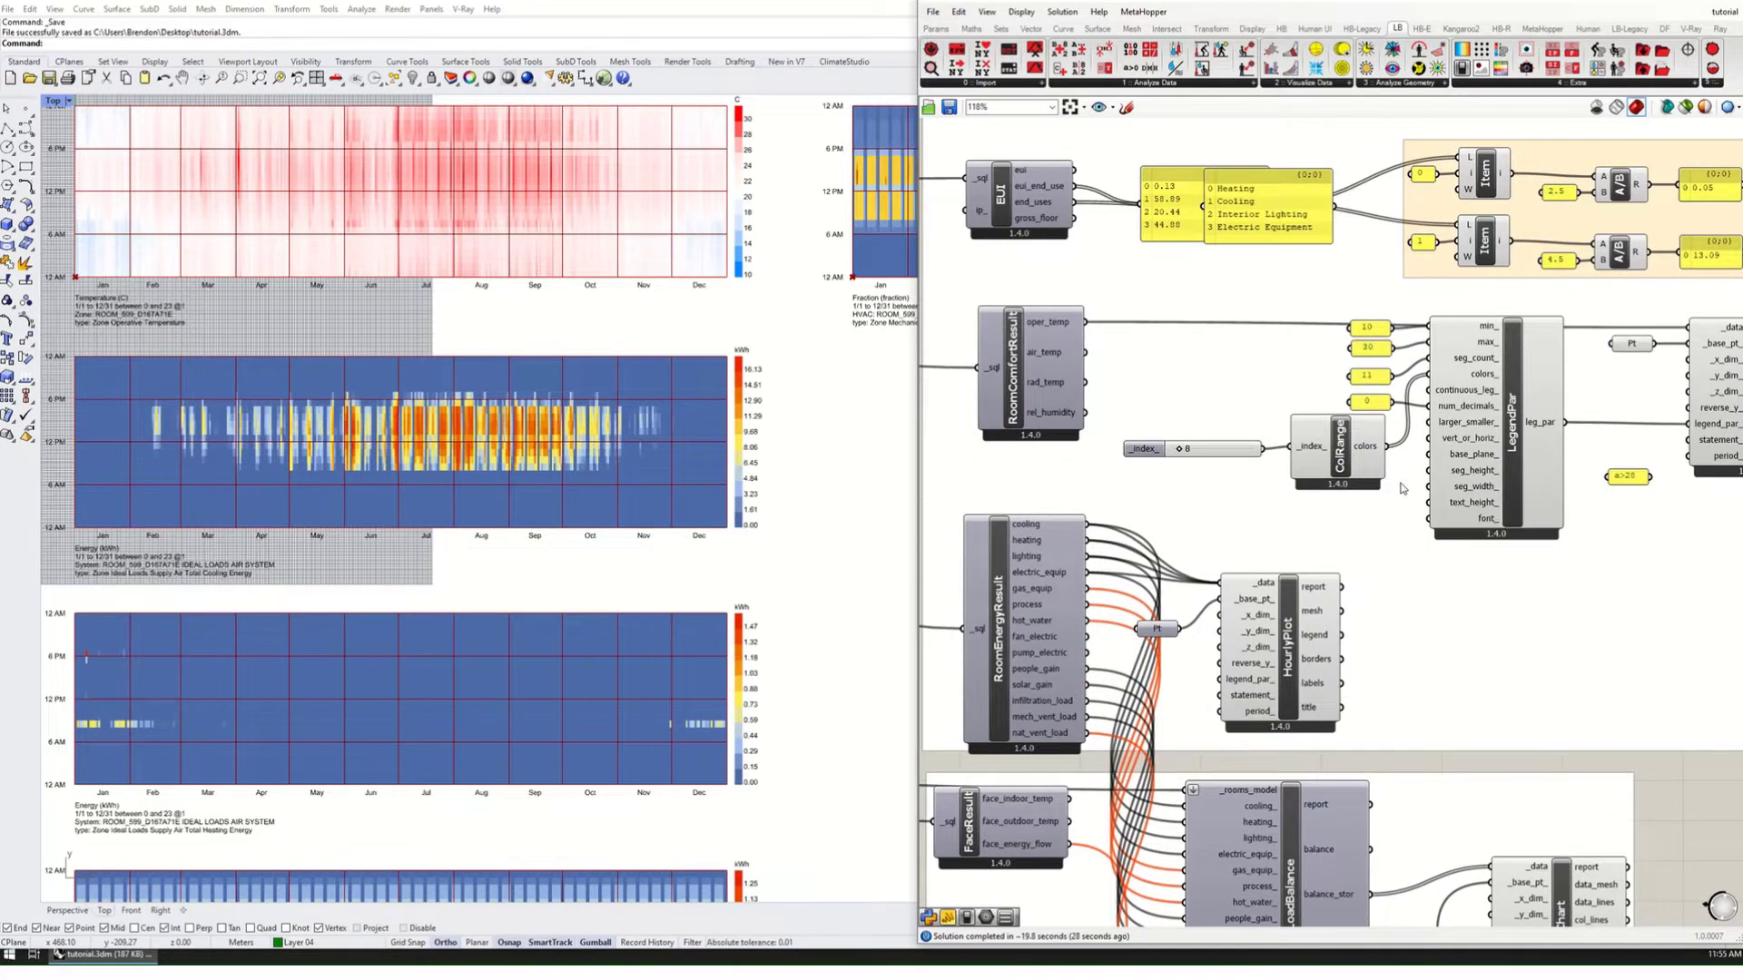
scroll(1402, 489, down, 2)
right_drag(1401, 489, 1366, 580)
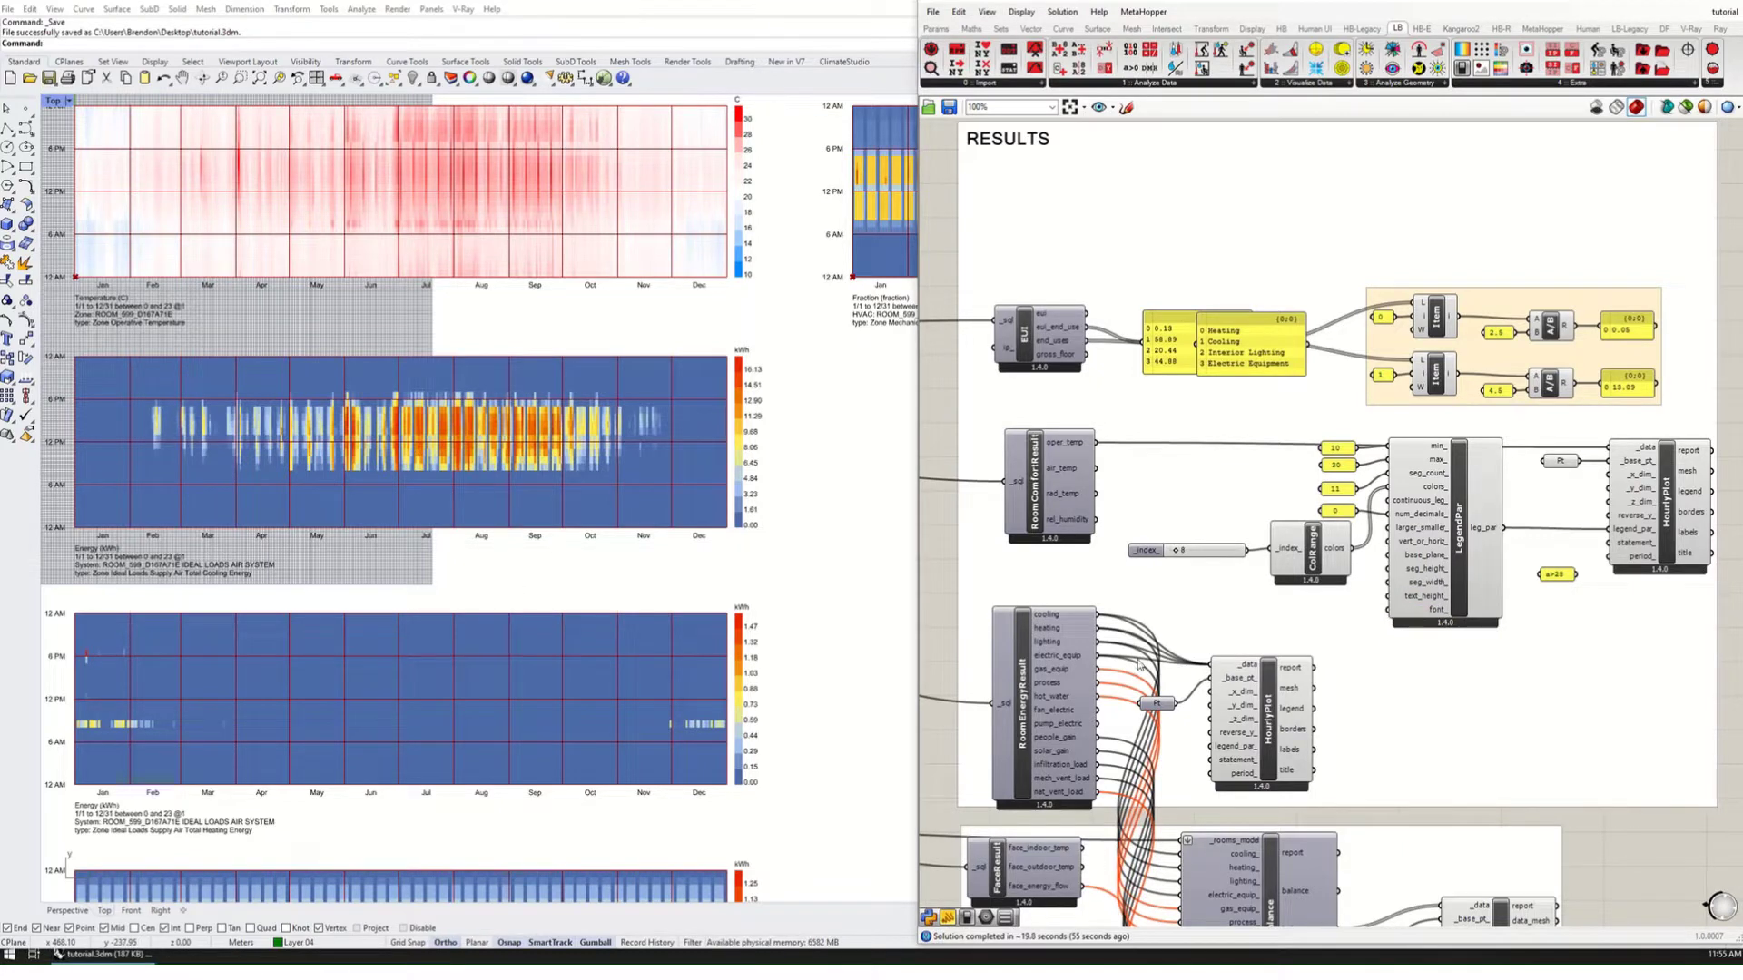
right_drag(1139, 666, 1177, 547)
click(1085, 502)
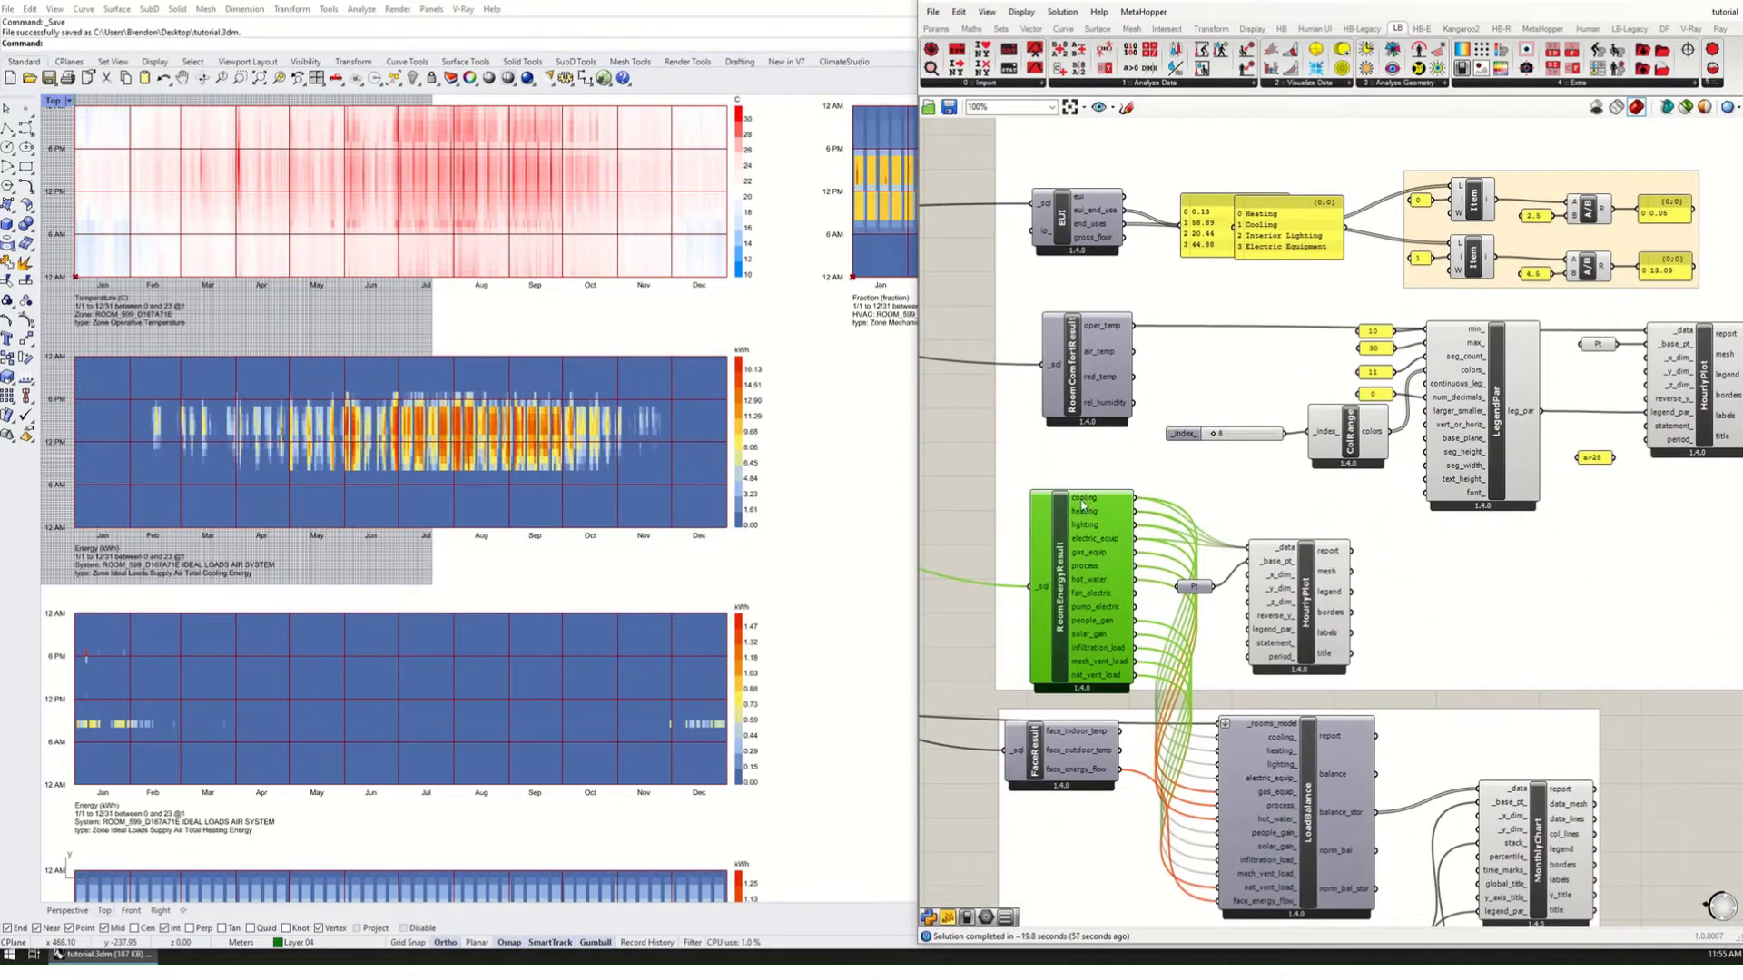
Step: Add an LB Deconstruct Data component beside the Results group and connect the RoomEnergyResult cooling output to its _data input
right_drag(1082, 504, 1109, 425)
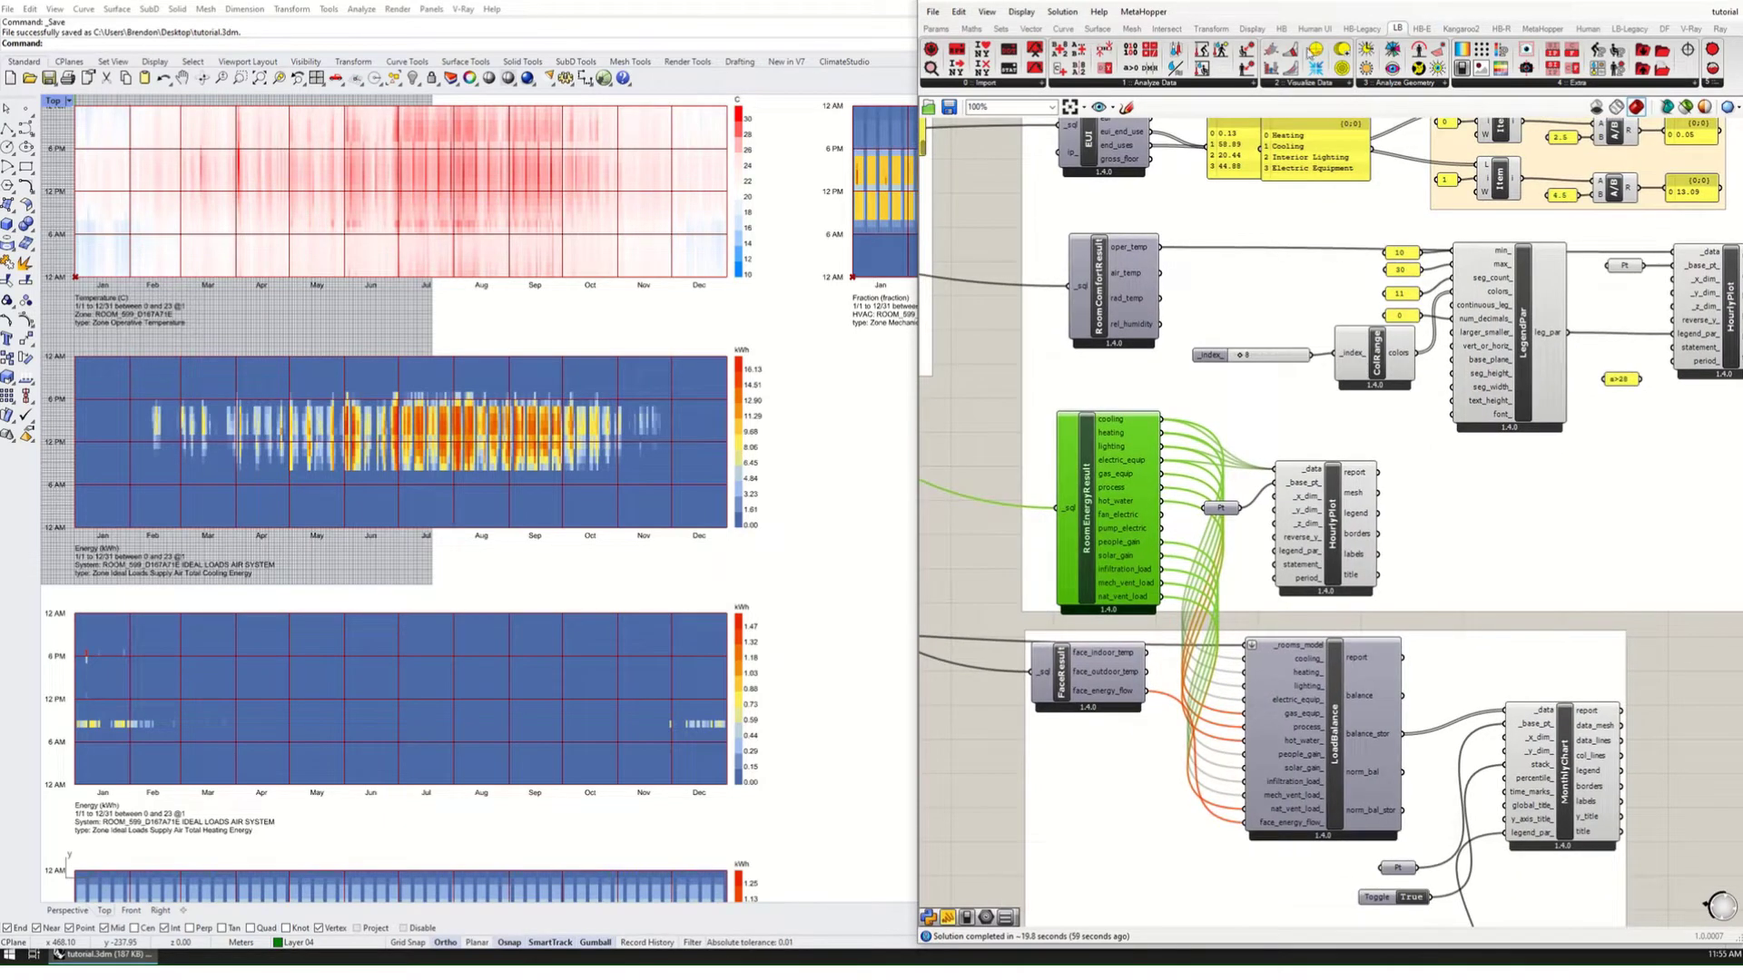
double_click(1696, 2)
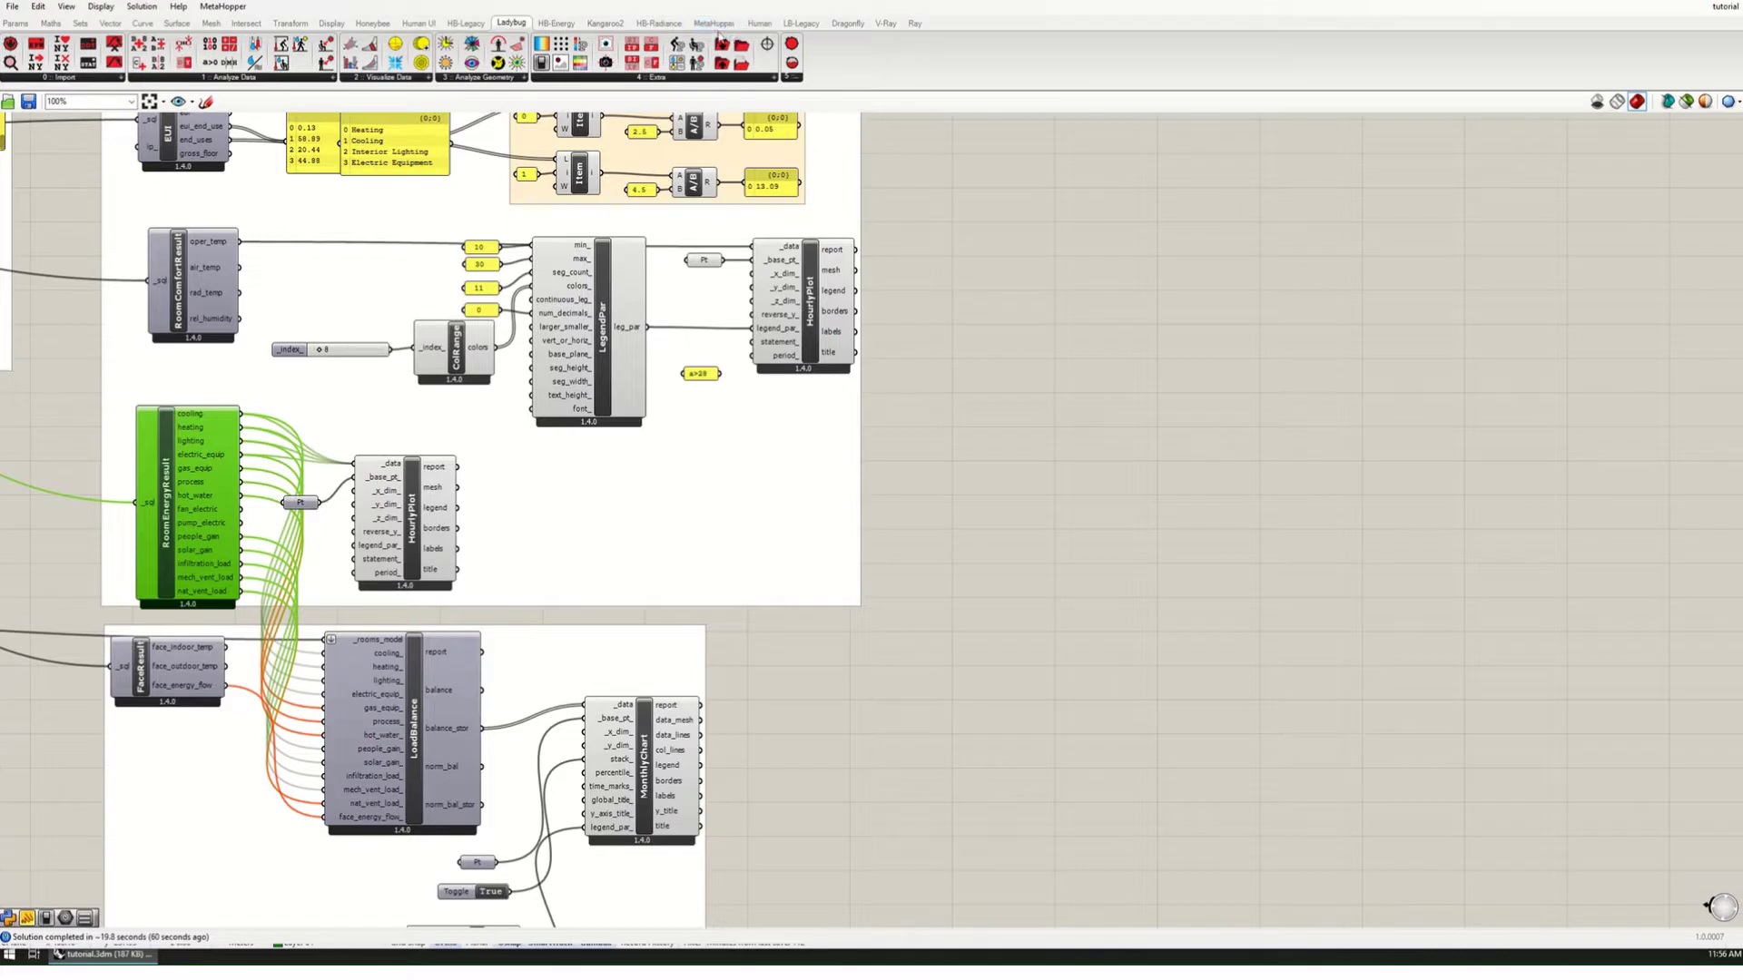
click(251, 80)
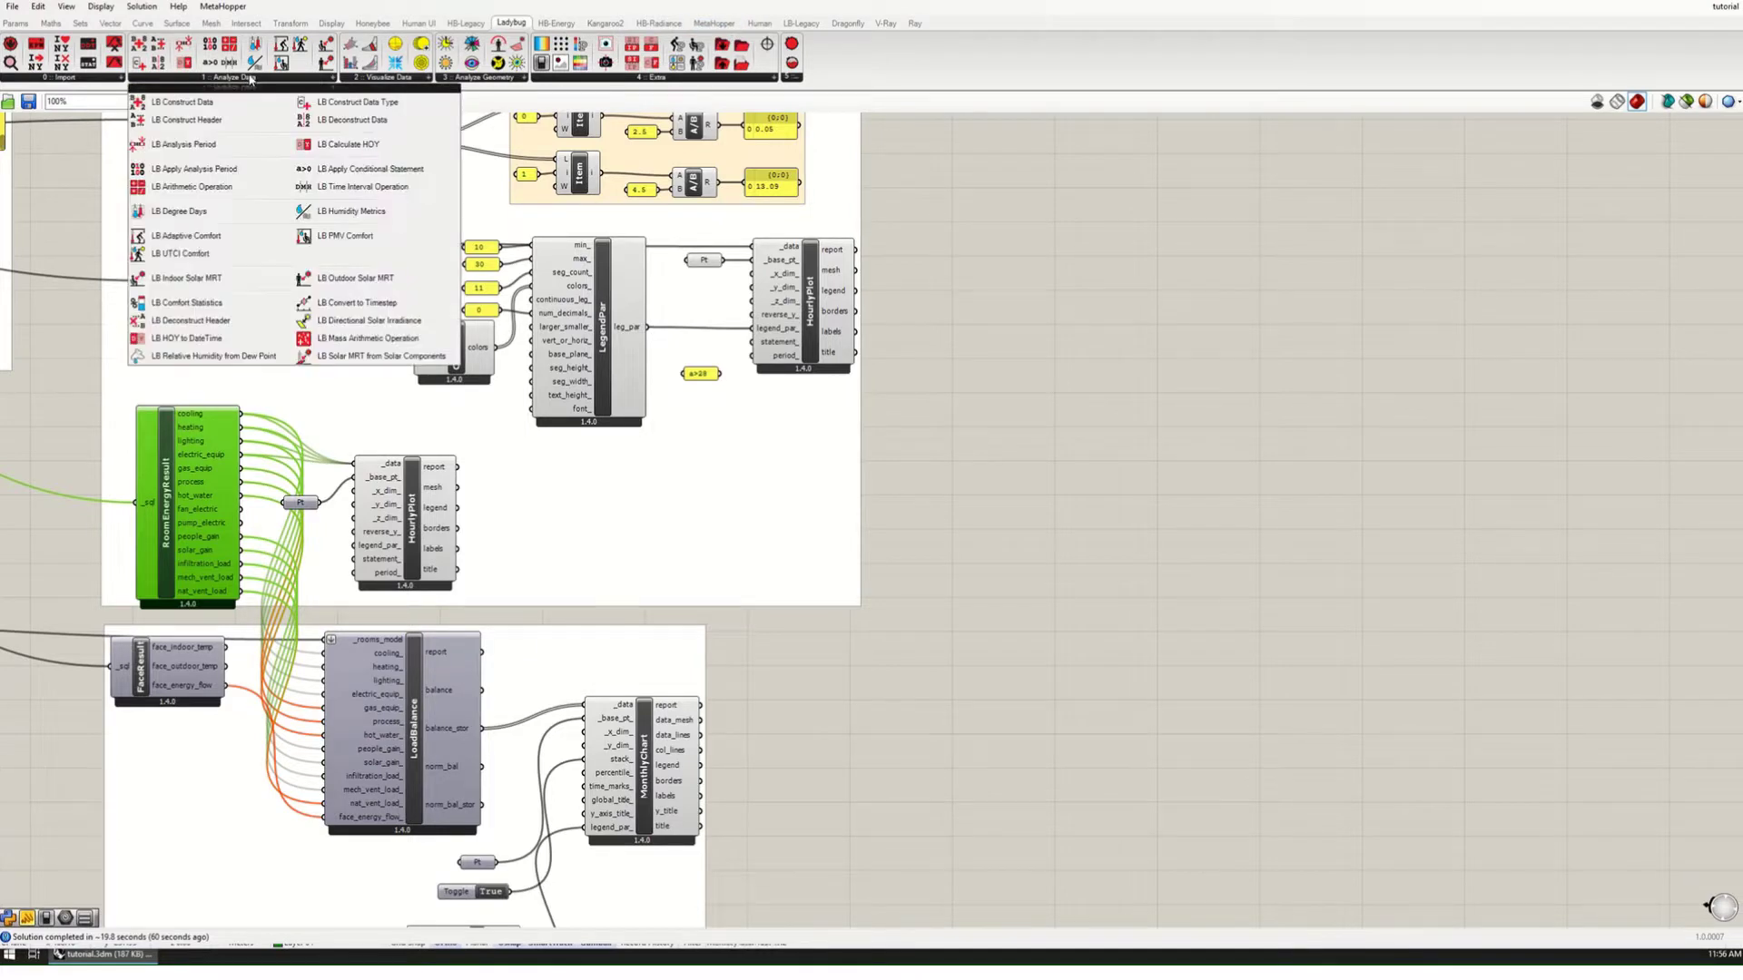
click(359, 120)
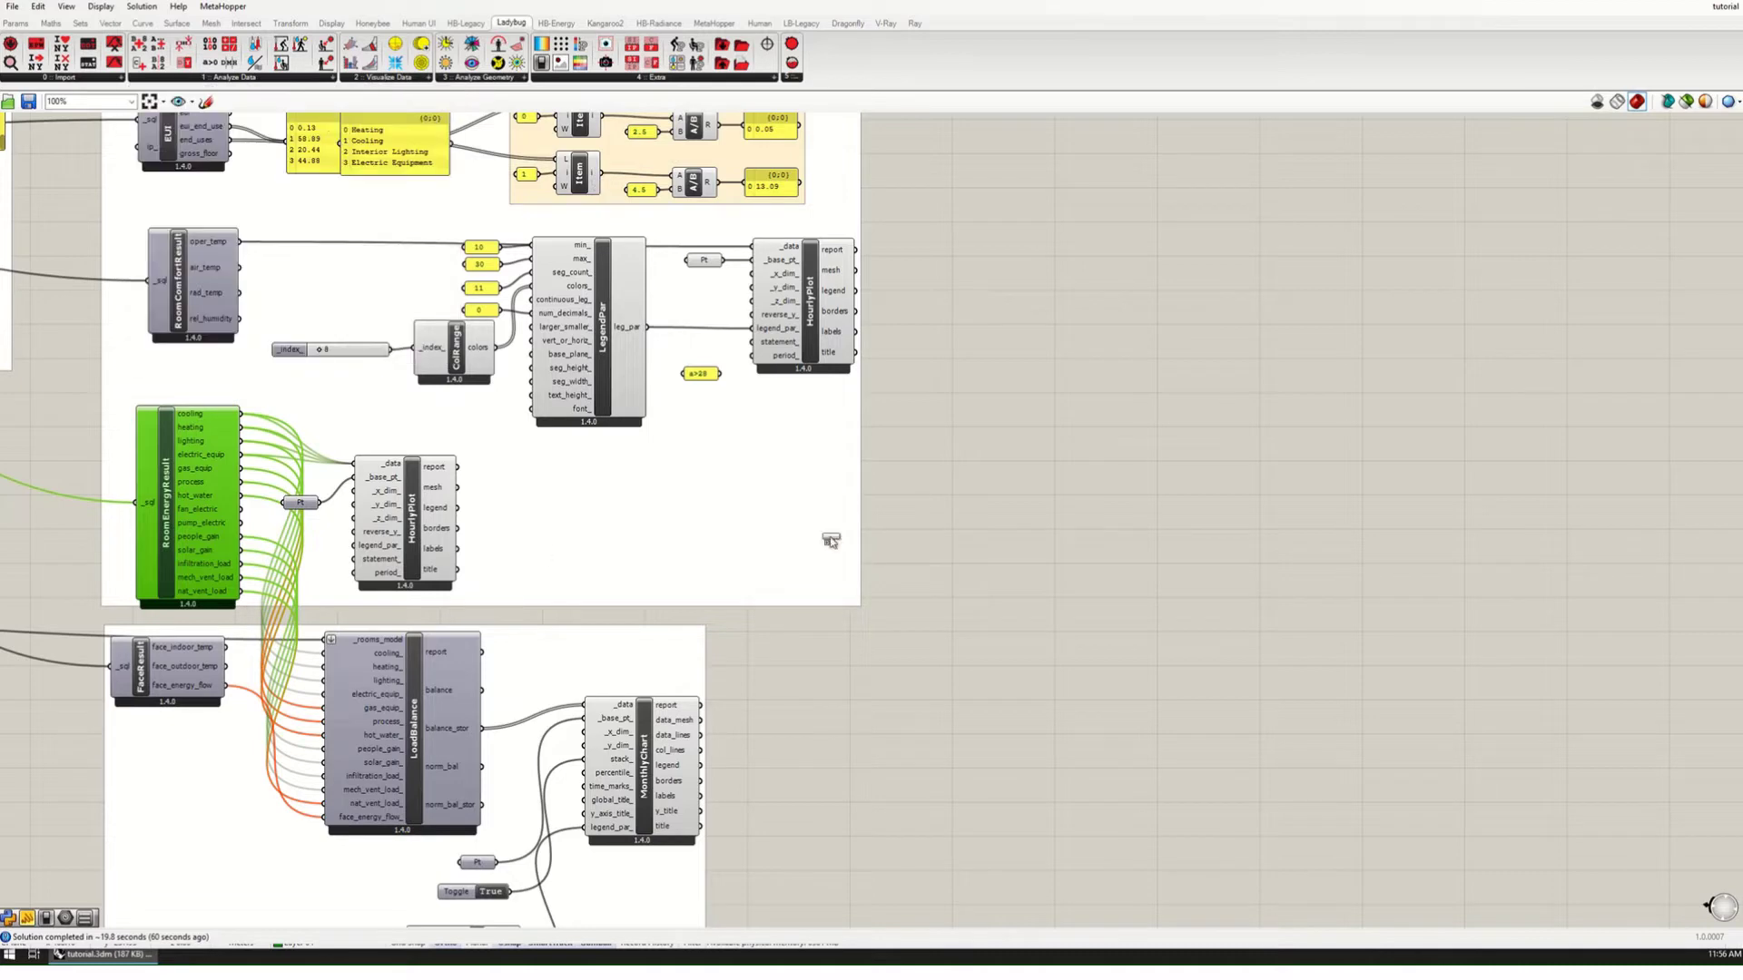
click(930, 585)
drag(241, 414, 903, 576)
scroll(1013, 577, up, 2)
scroll(1013, 577, up, 2)
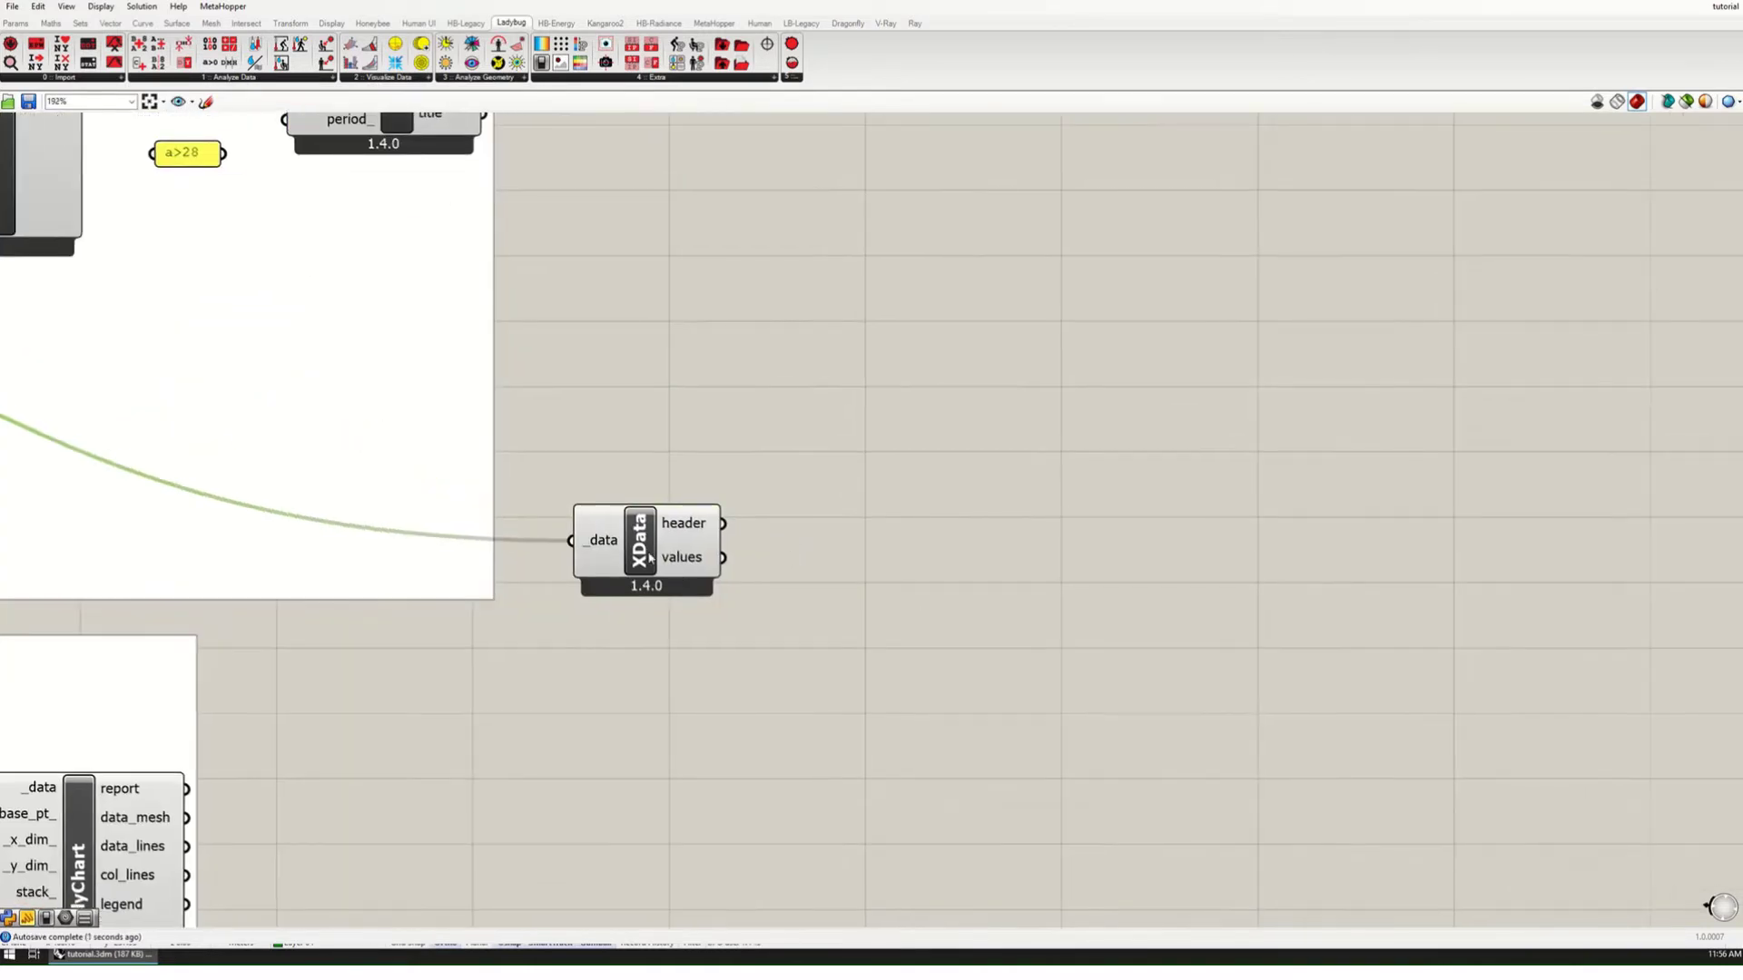
Step: Add a Data Recorder next to the XData component and connect the values output to it
click(917, 587)
double_click(917, 526)
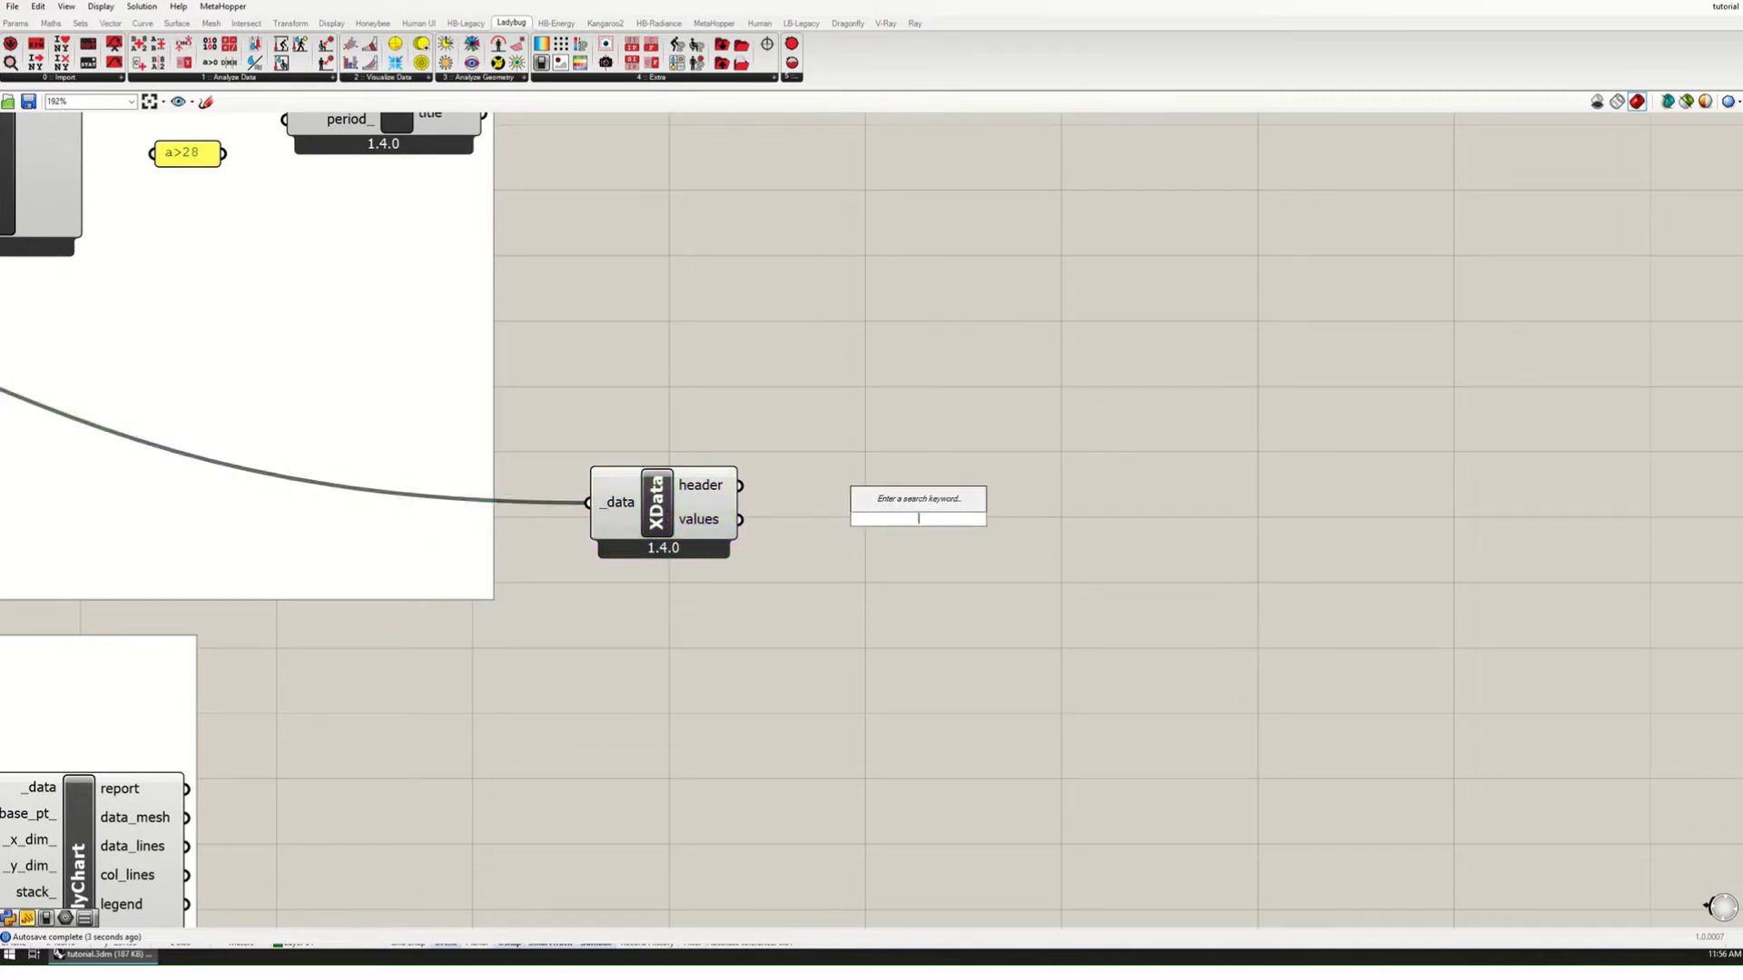
text(recorder)
key(Return)
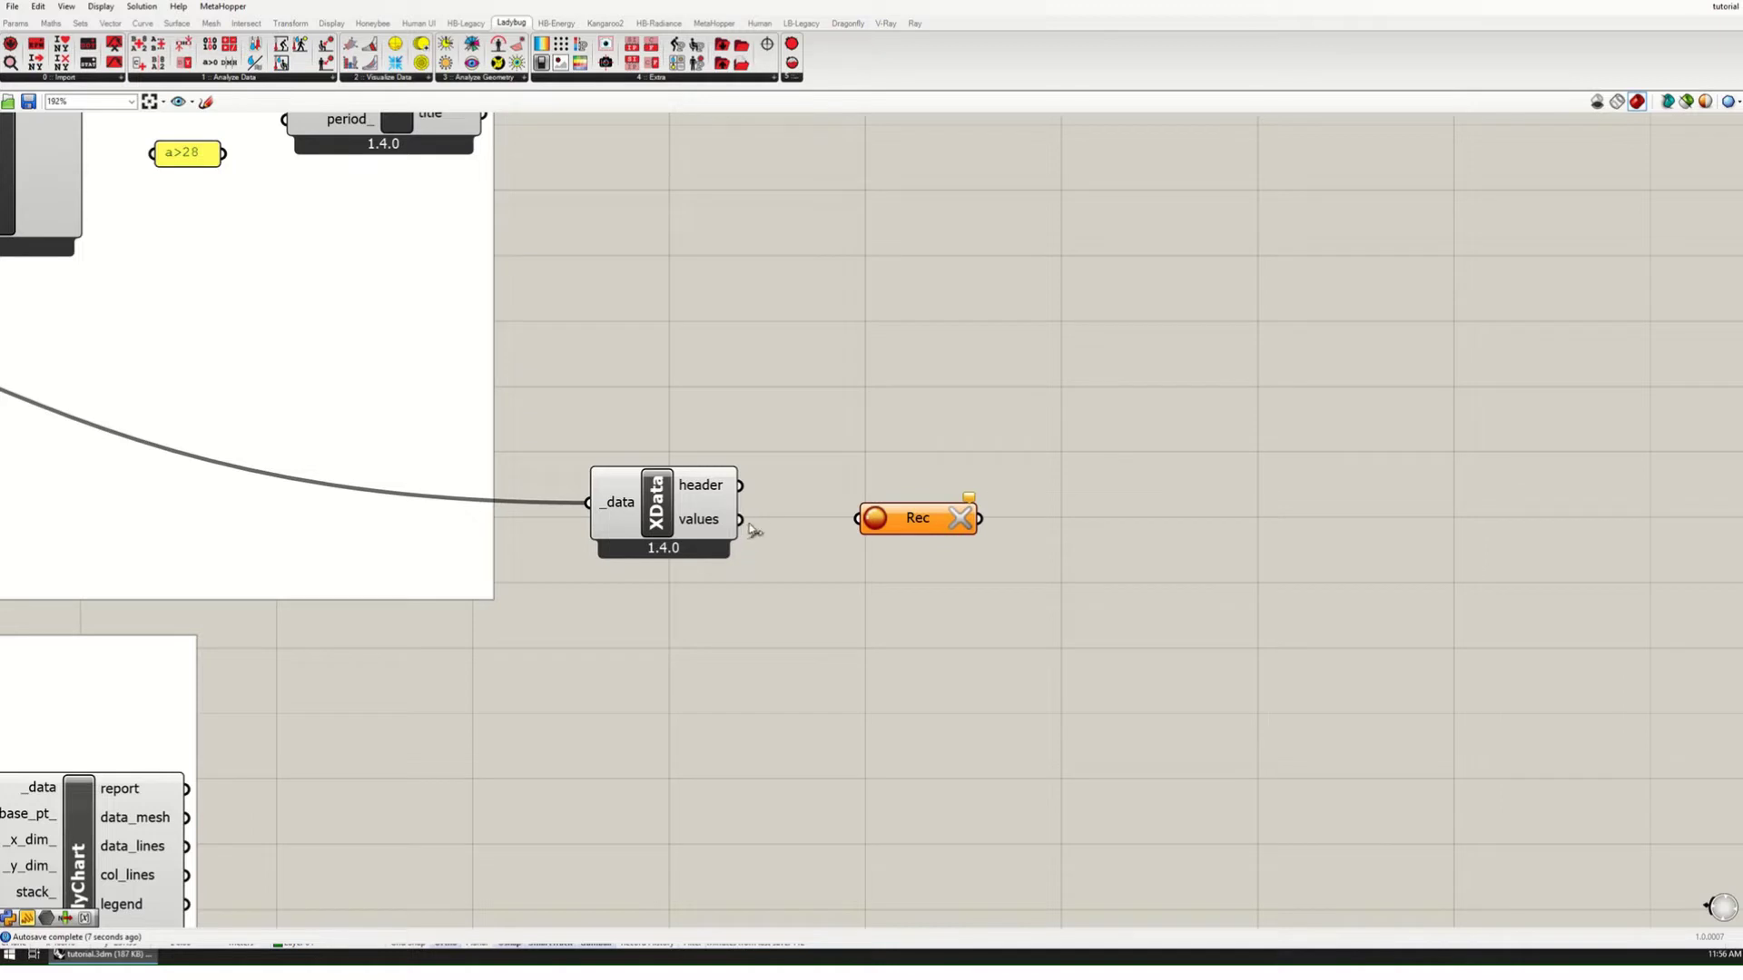
drag(741, 519, 844, 527)
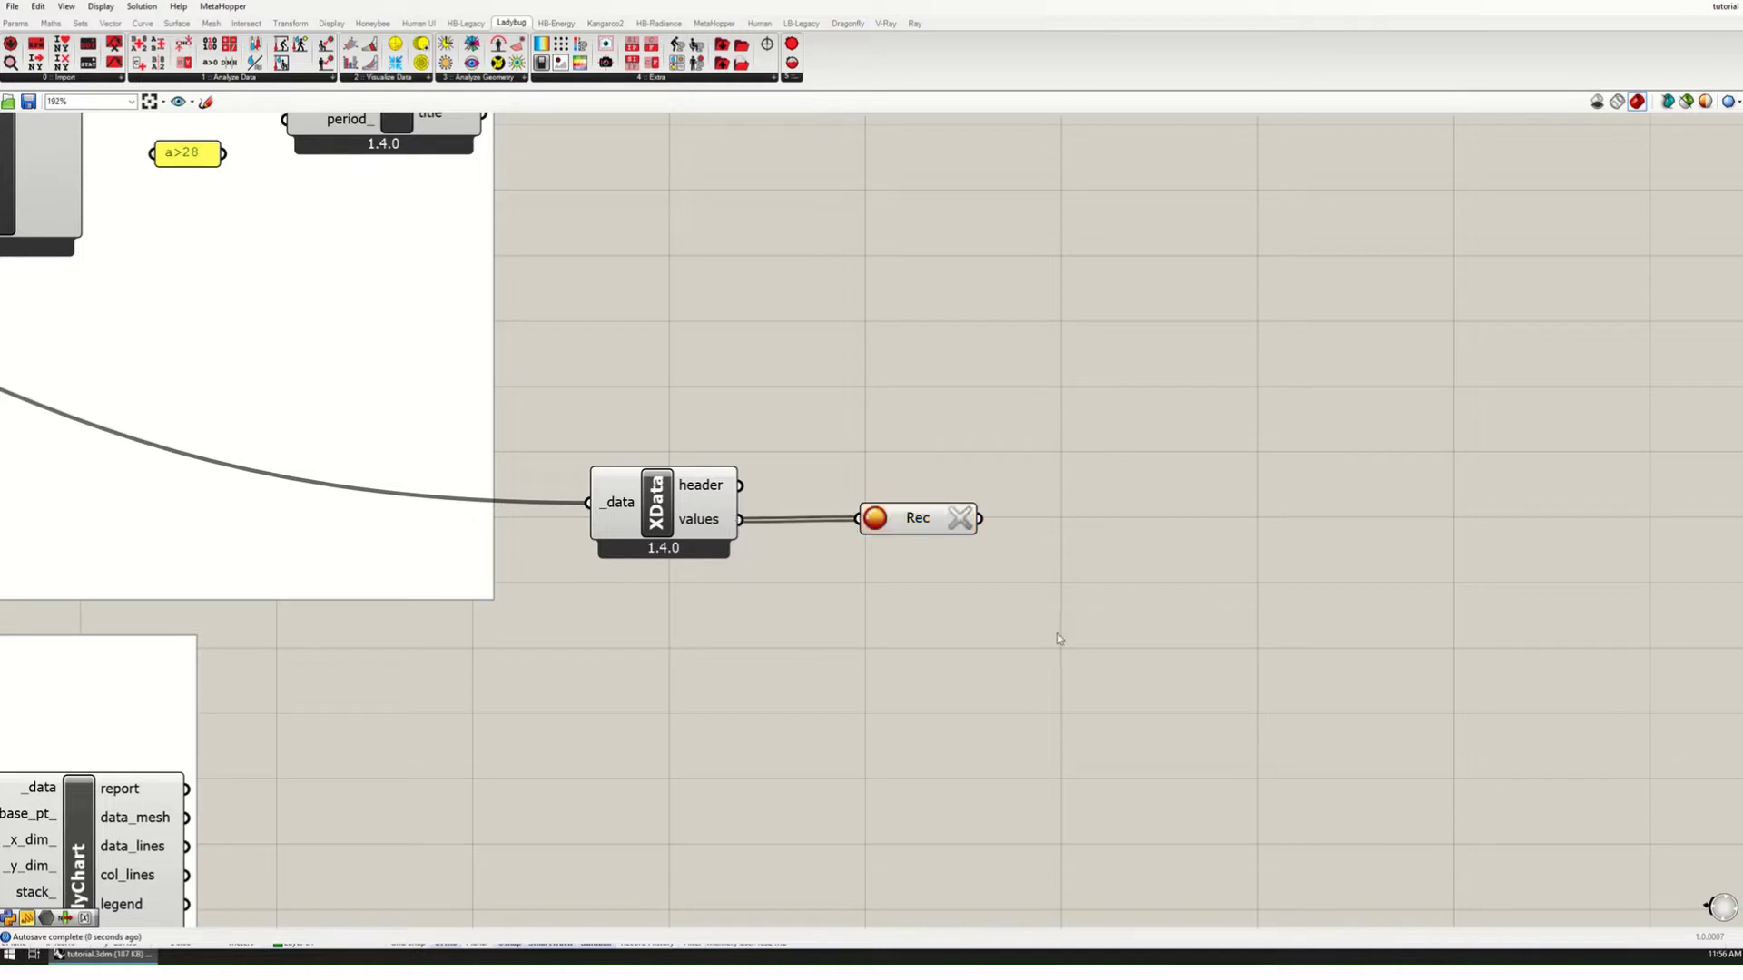
Step: Add a panel after the recorder, connect the recorder's output to it, and enlarge the panel
double_click(1123, 545)
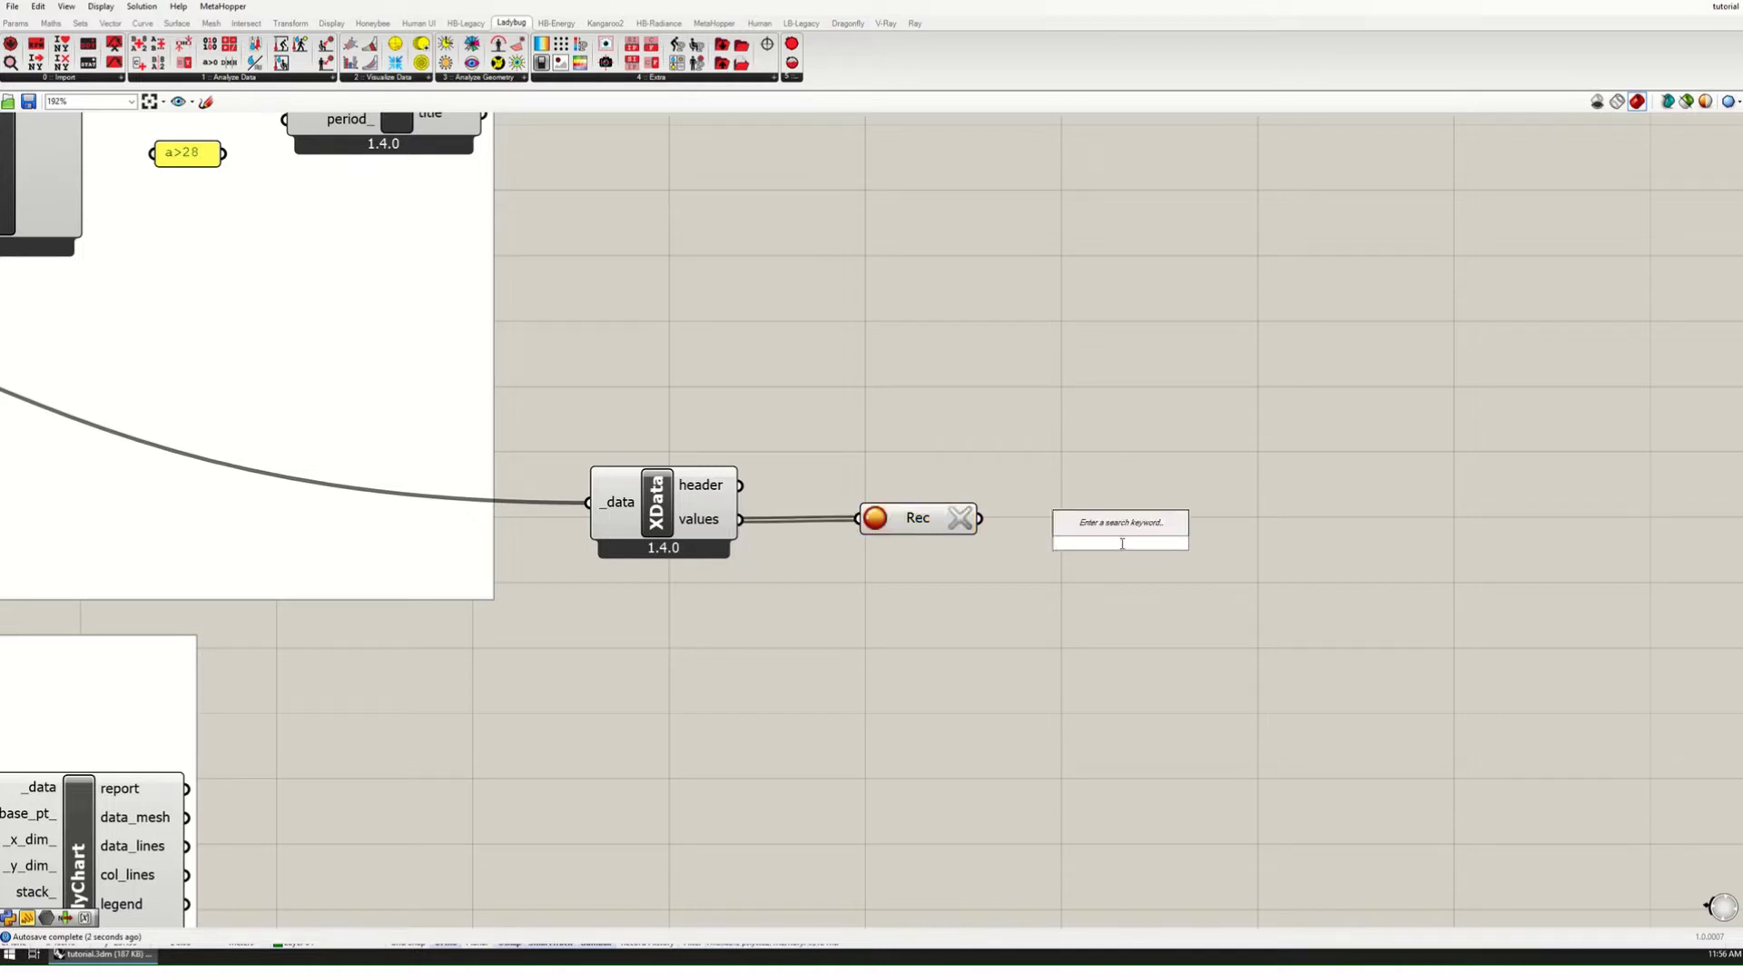
text(panel)
key(Return)
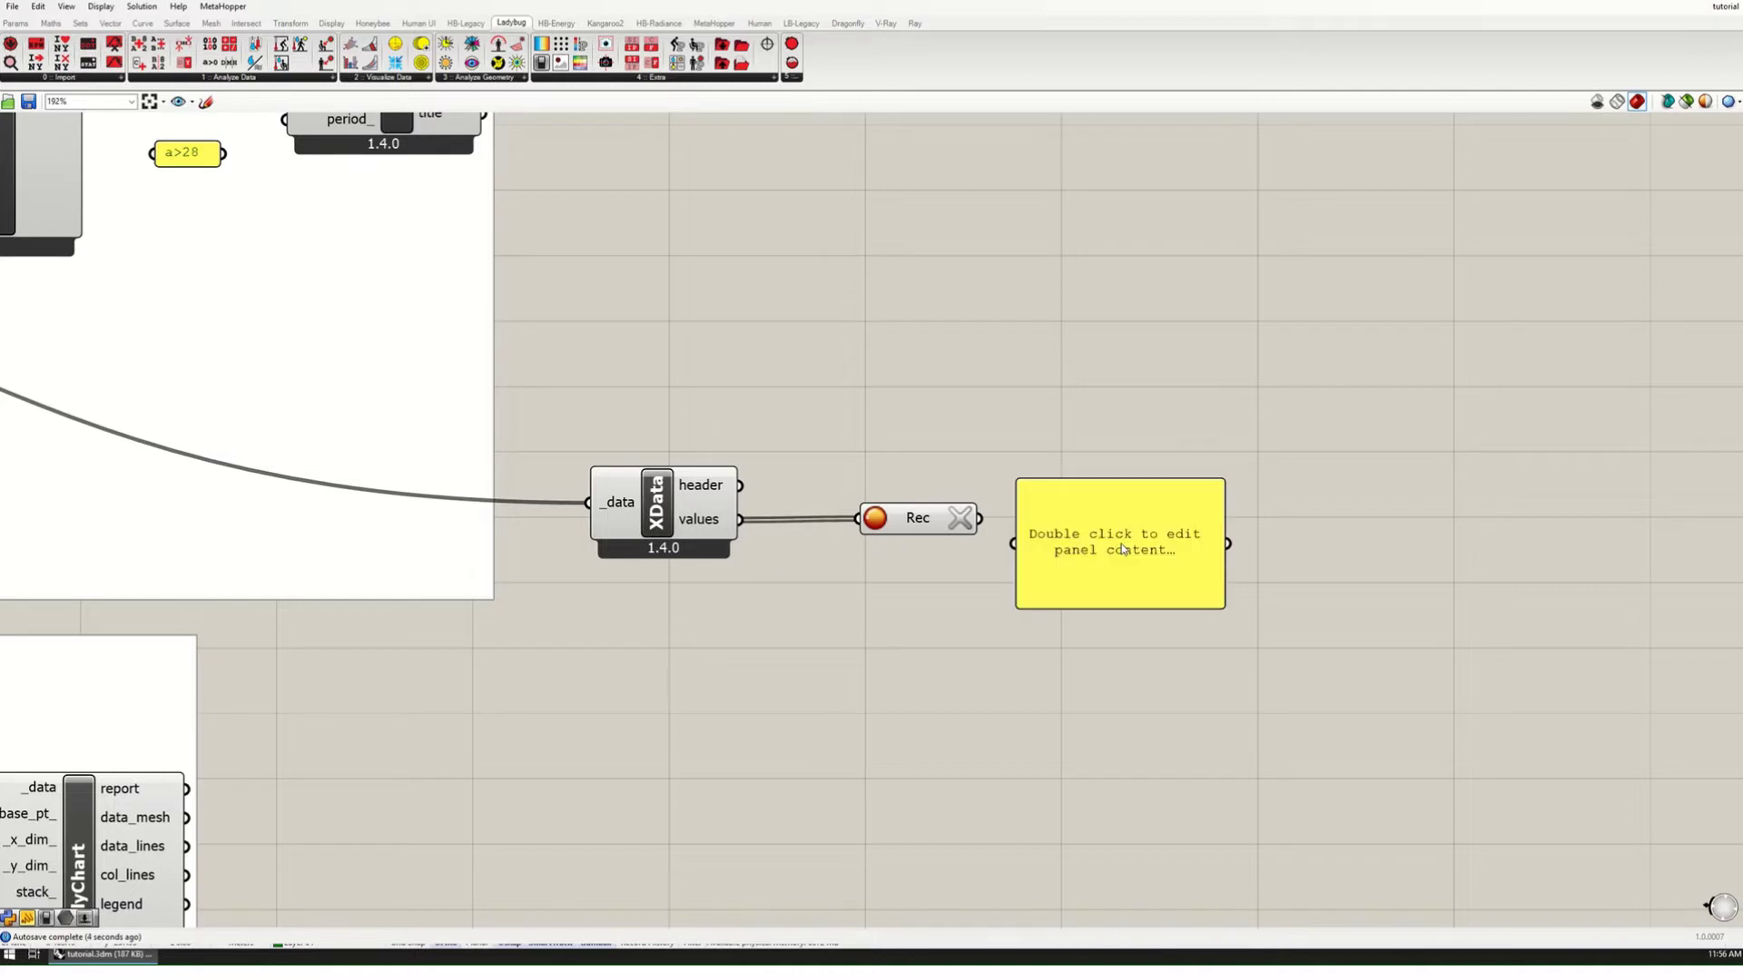
drag(980, 519, 1015, 543)
drag(1178, 607, 1212, 744)
scroll(1283, 494, down, 3)
drag(1096, 432, 1096, 439)
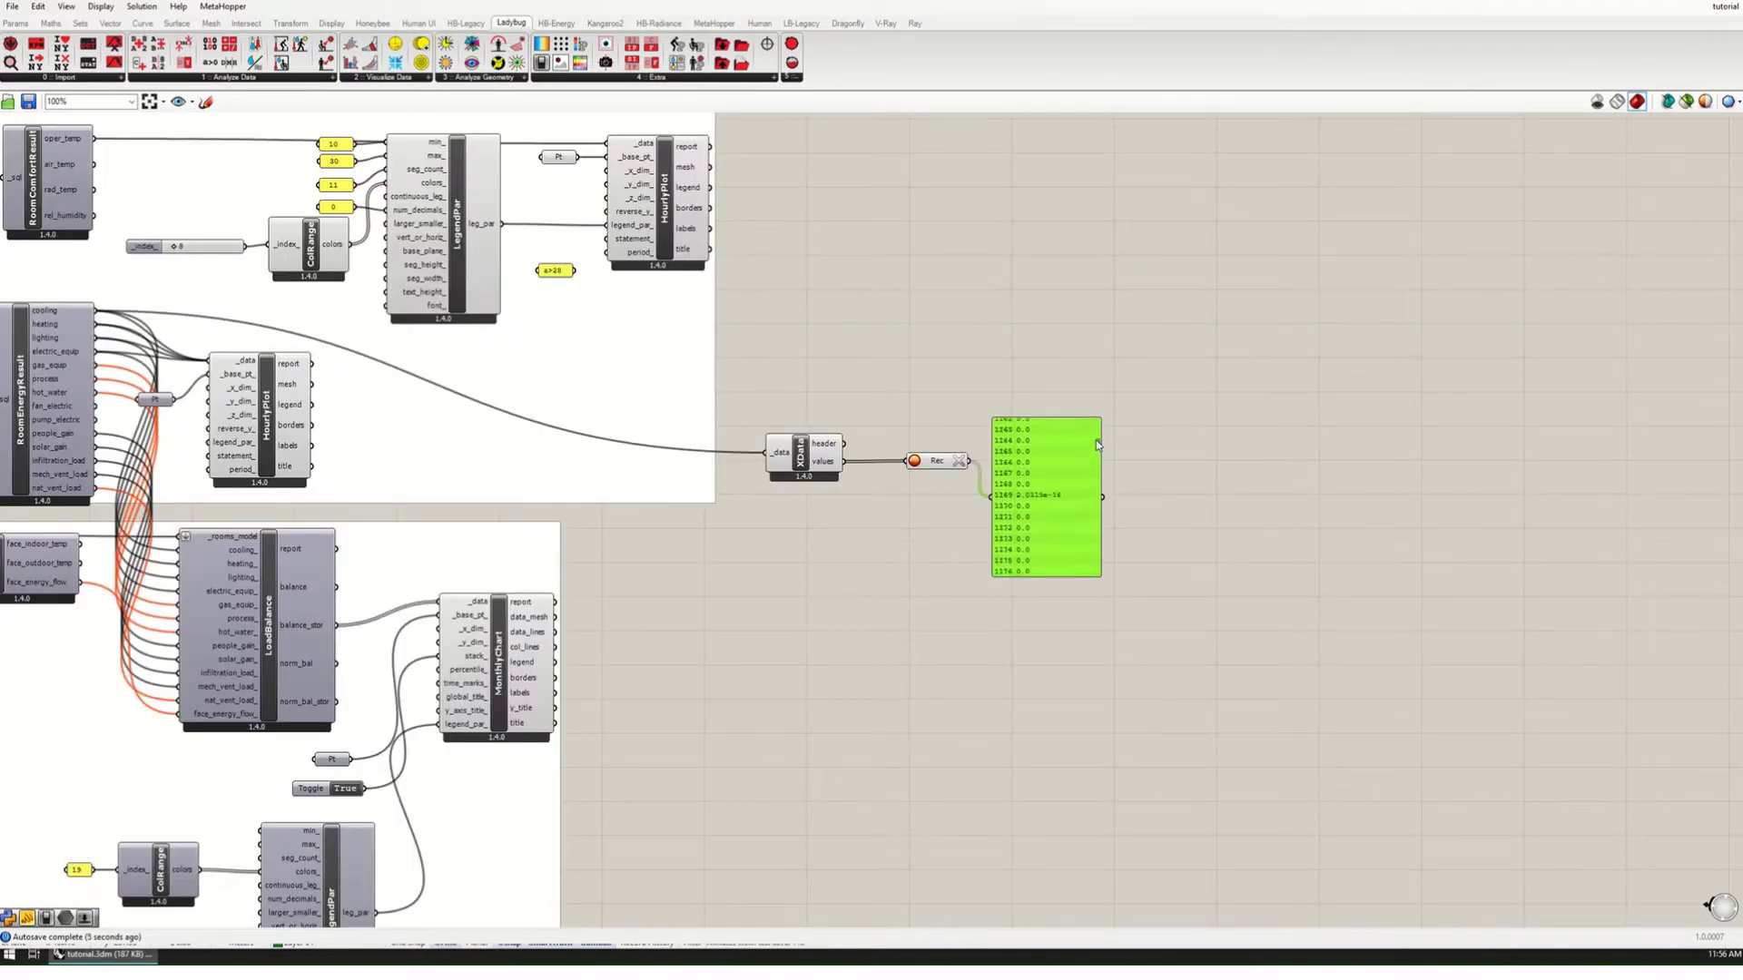
Step: Inspect the recorded cooling values in the panel and reconnect XData values to the recorder to record them a second time
scroll(1034, 499, up, 3)
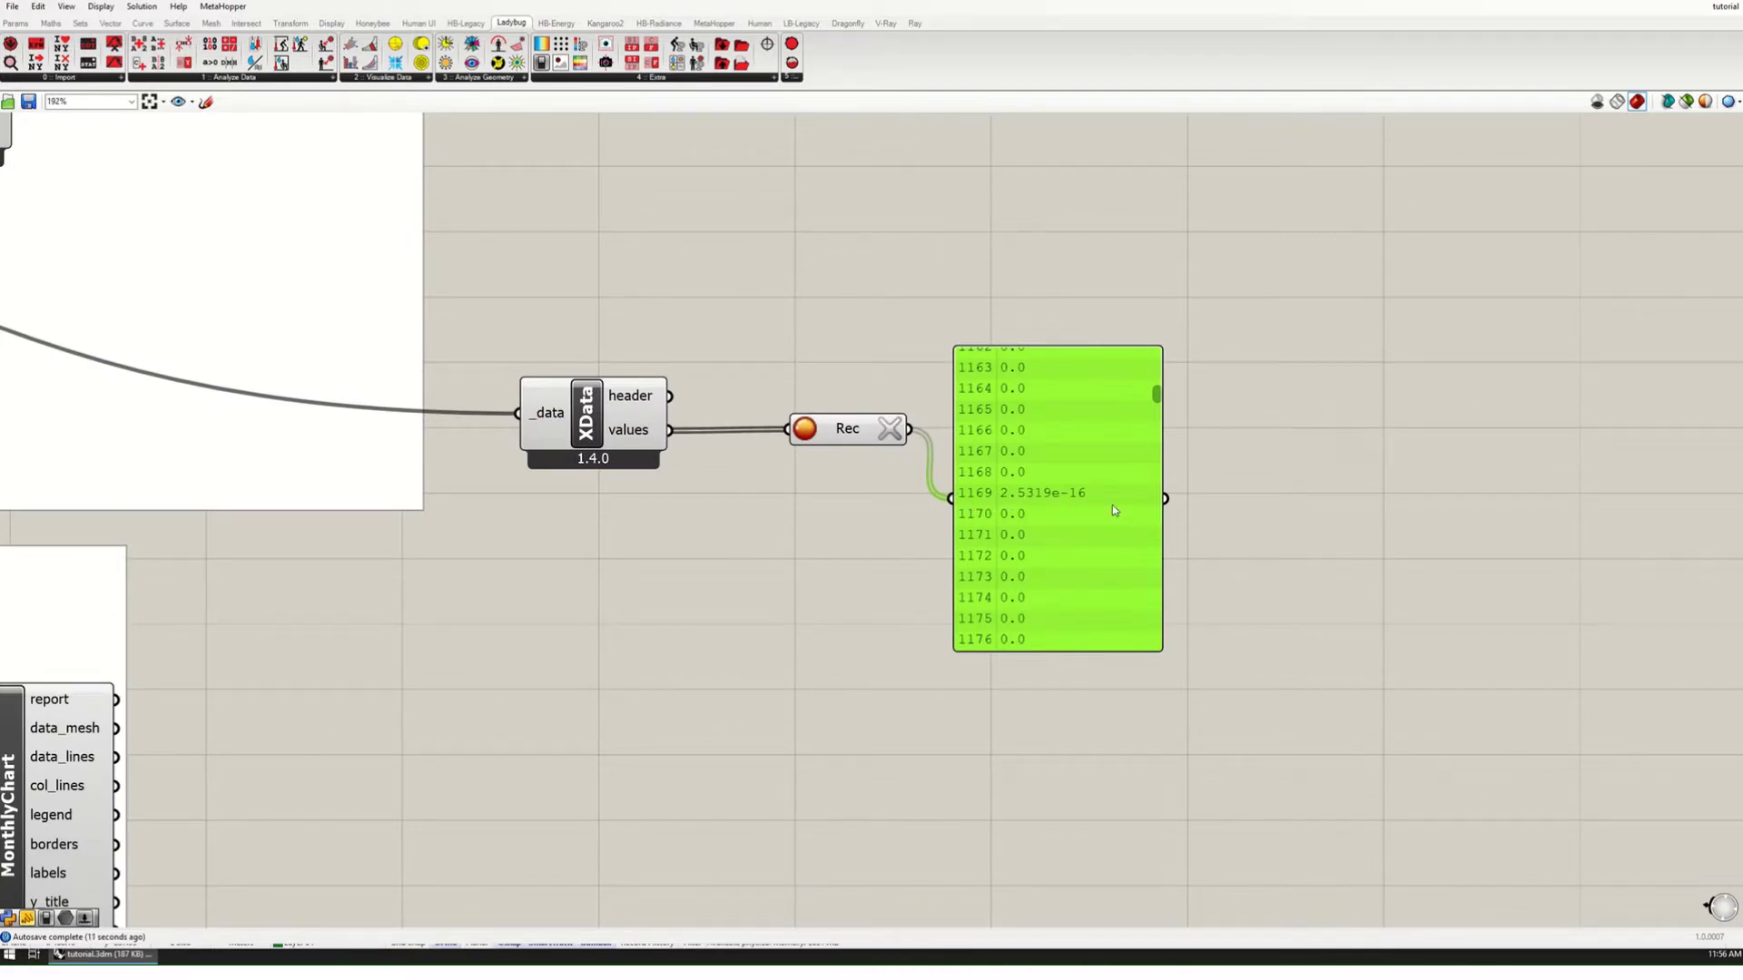
drag(1156, 397, 1161, 481)
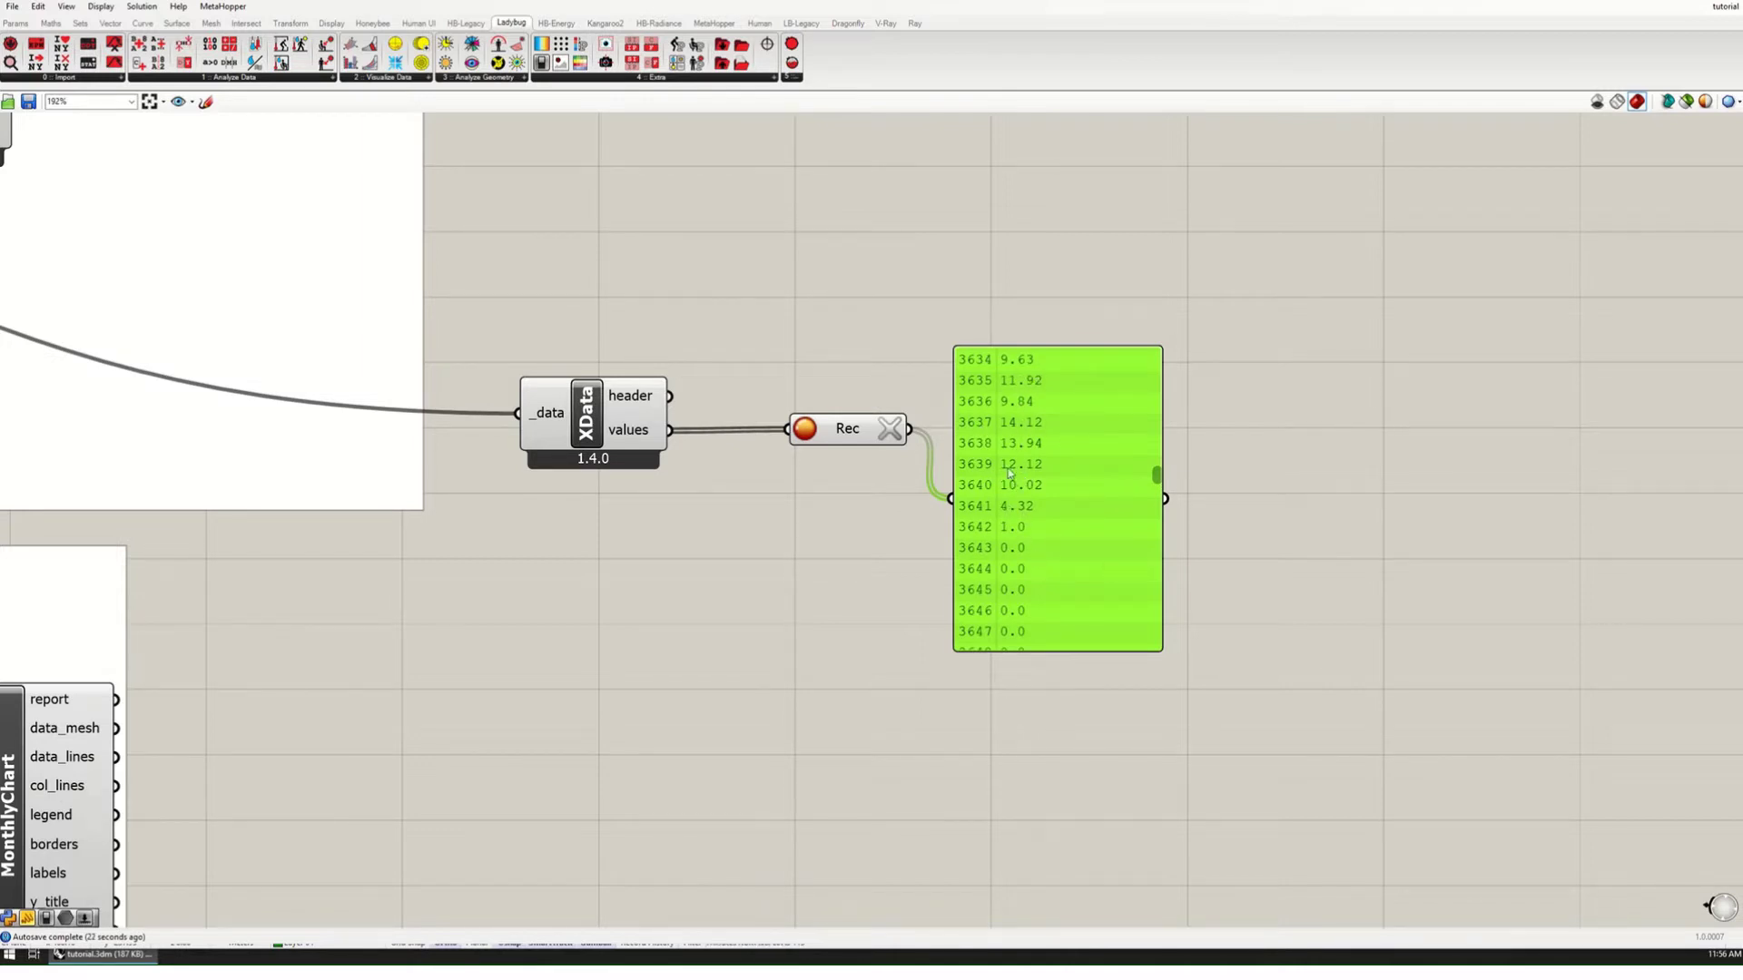
drag(1009, 472, 1041, 460)
drag(672, 430, 788, 431)
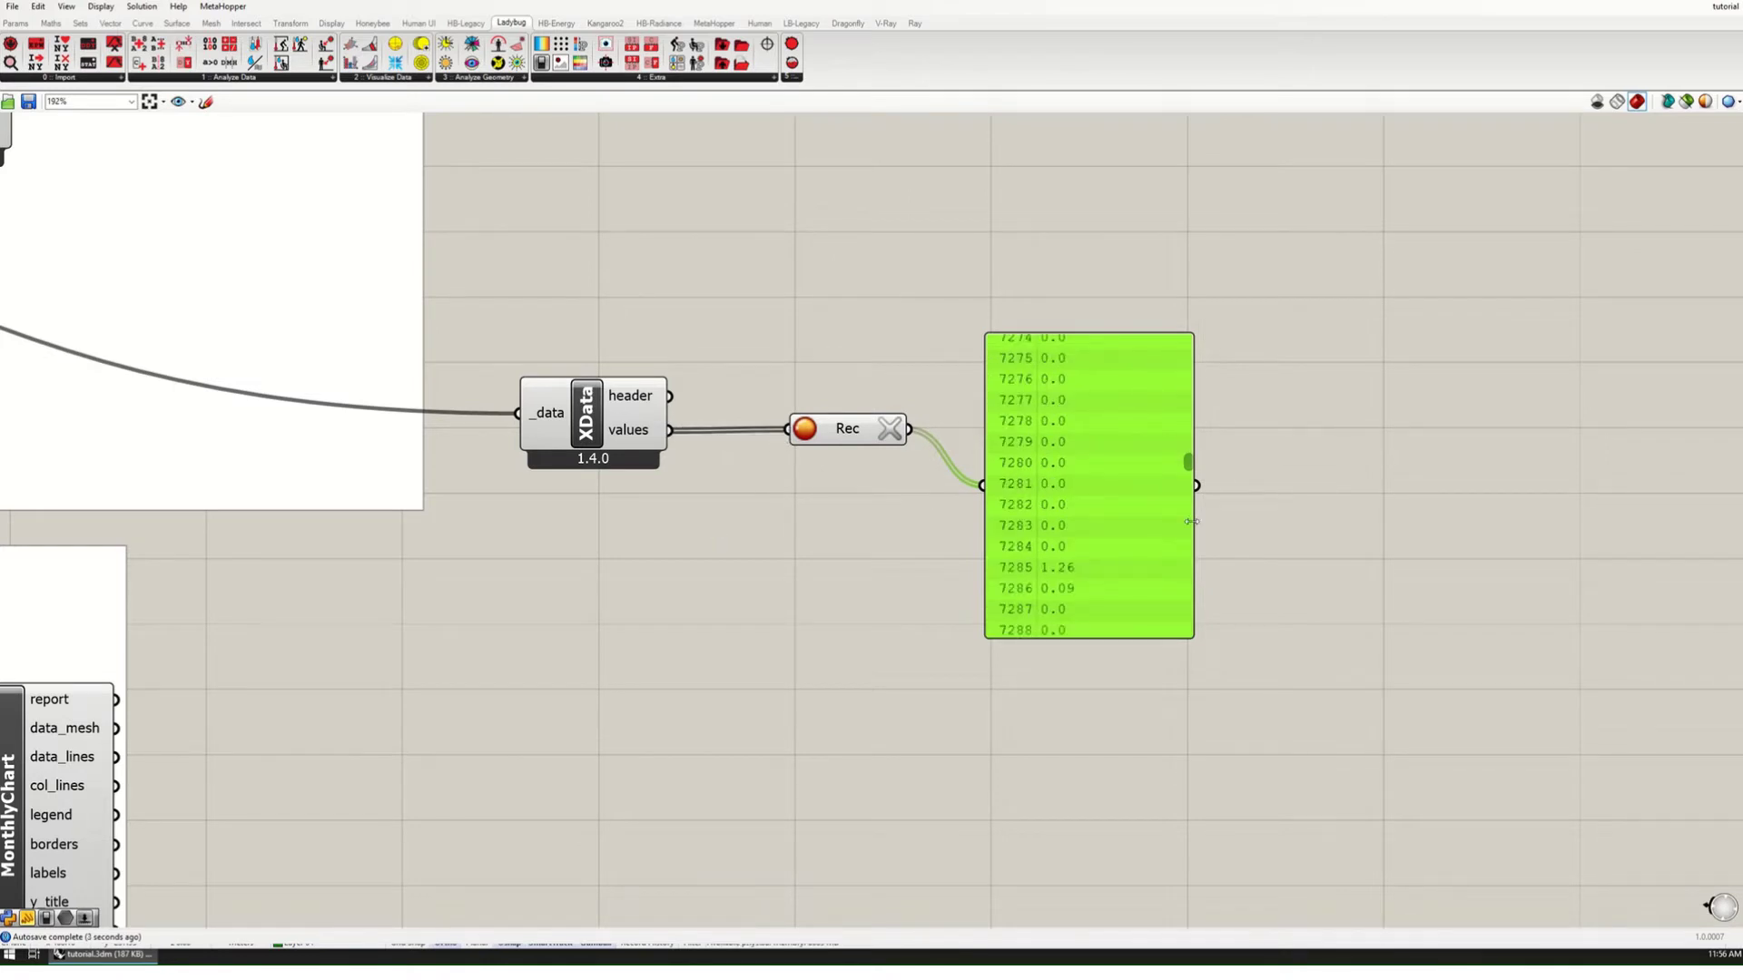
drag(1188, 464, 1168, 307)
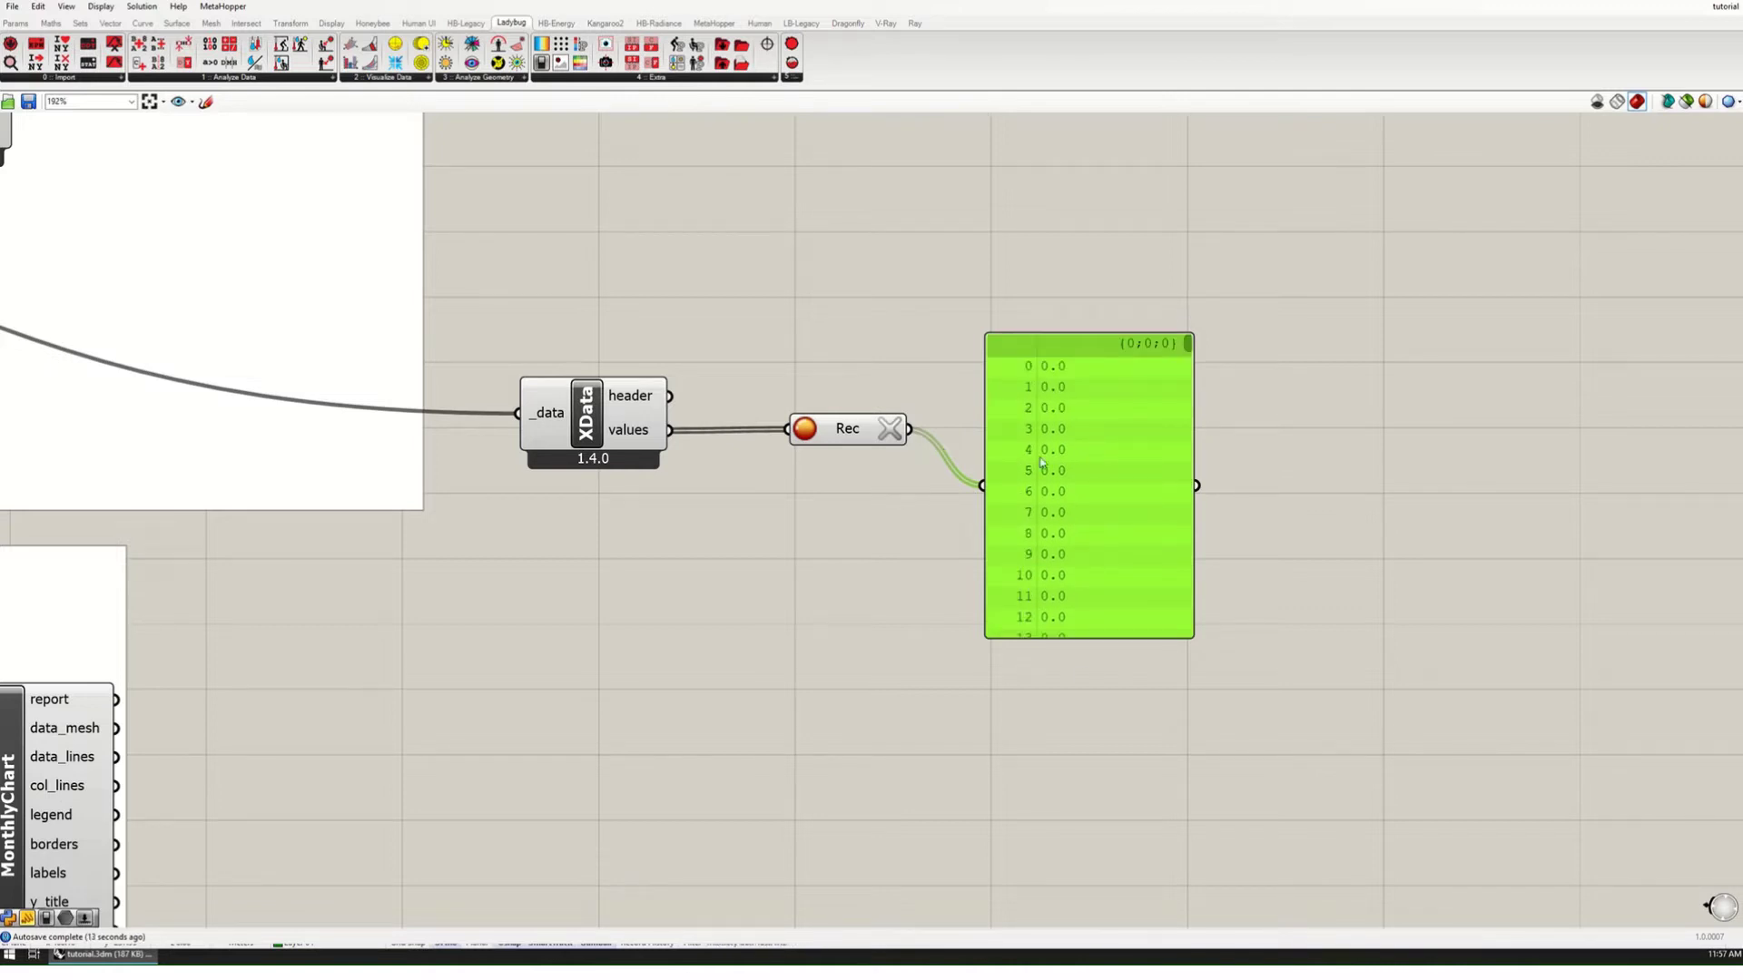
Step: Clear the recorder, reconnect XData values to record the cooling data afresh, and check the list from start to end
click(890, 429)
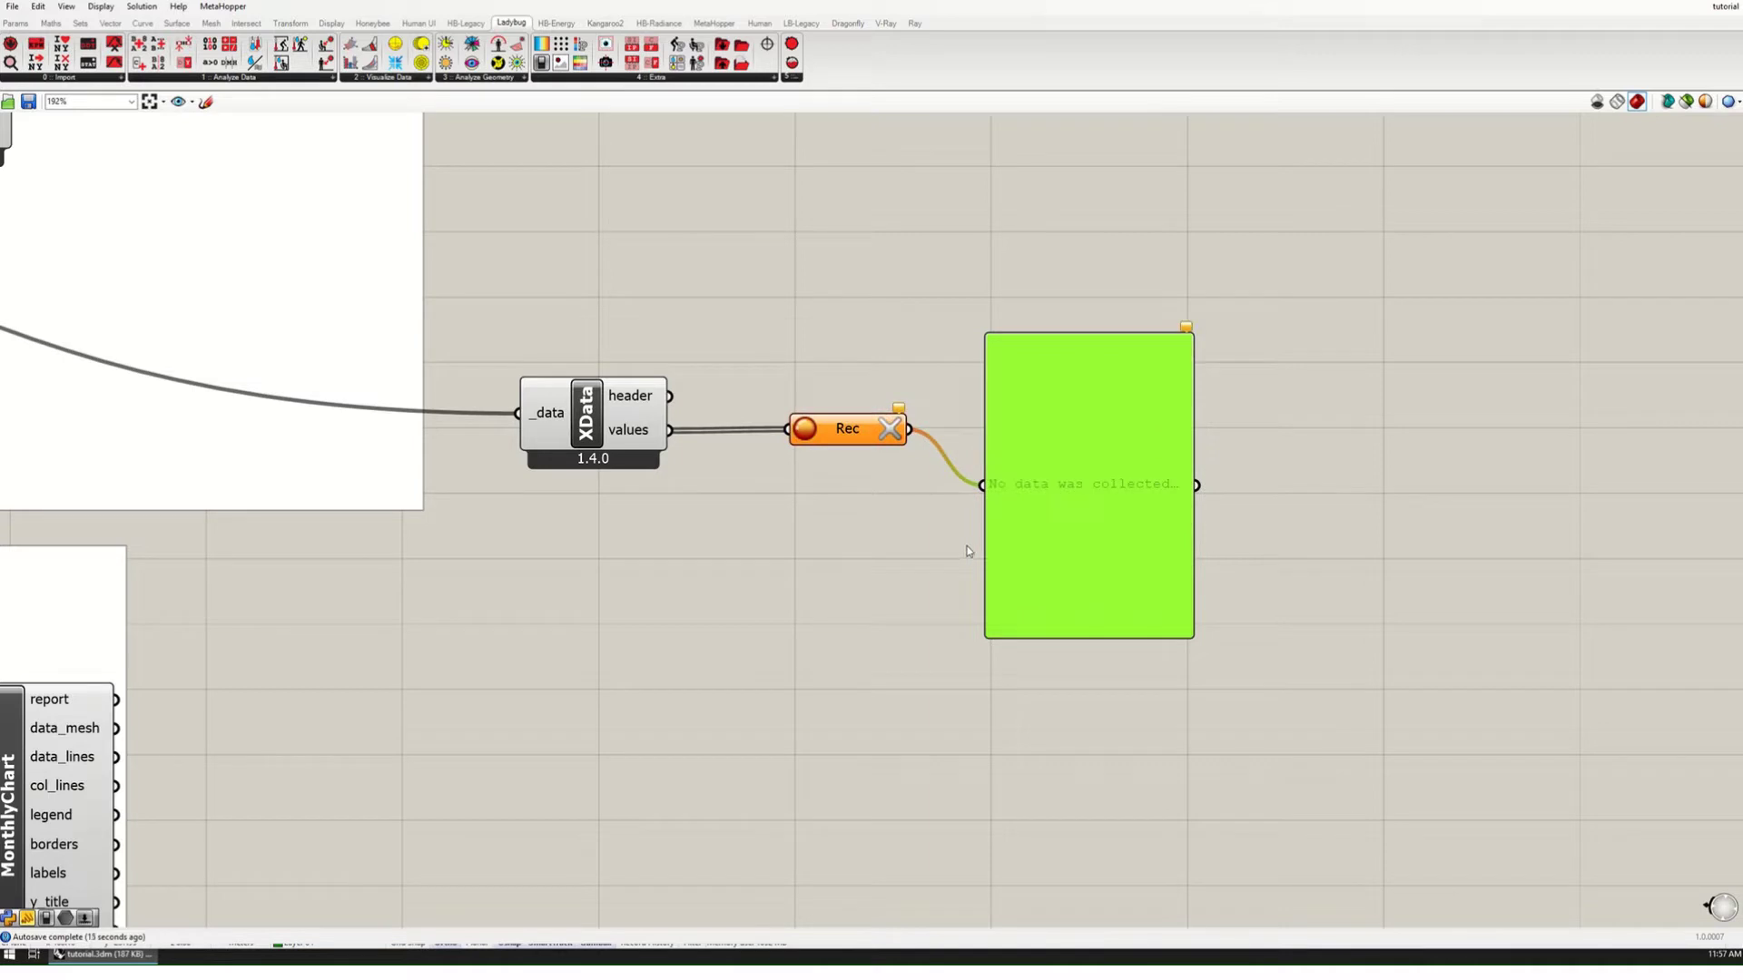
drag(1049, 490, 1035, 467)
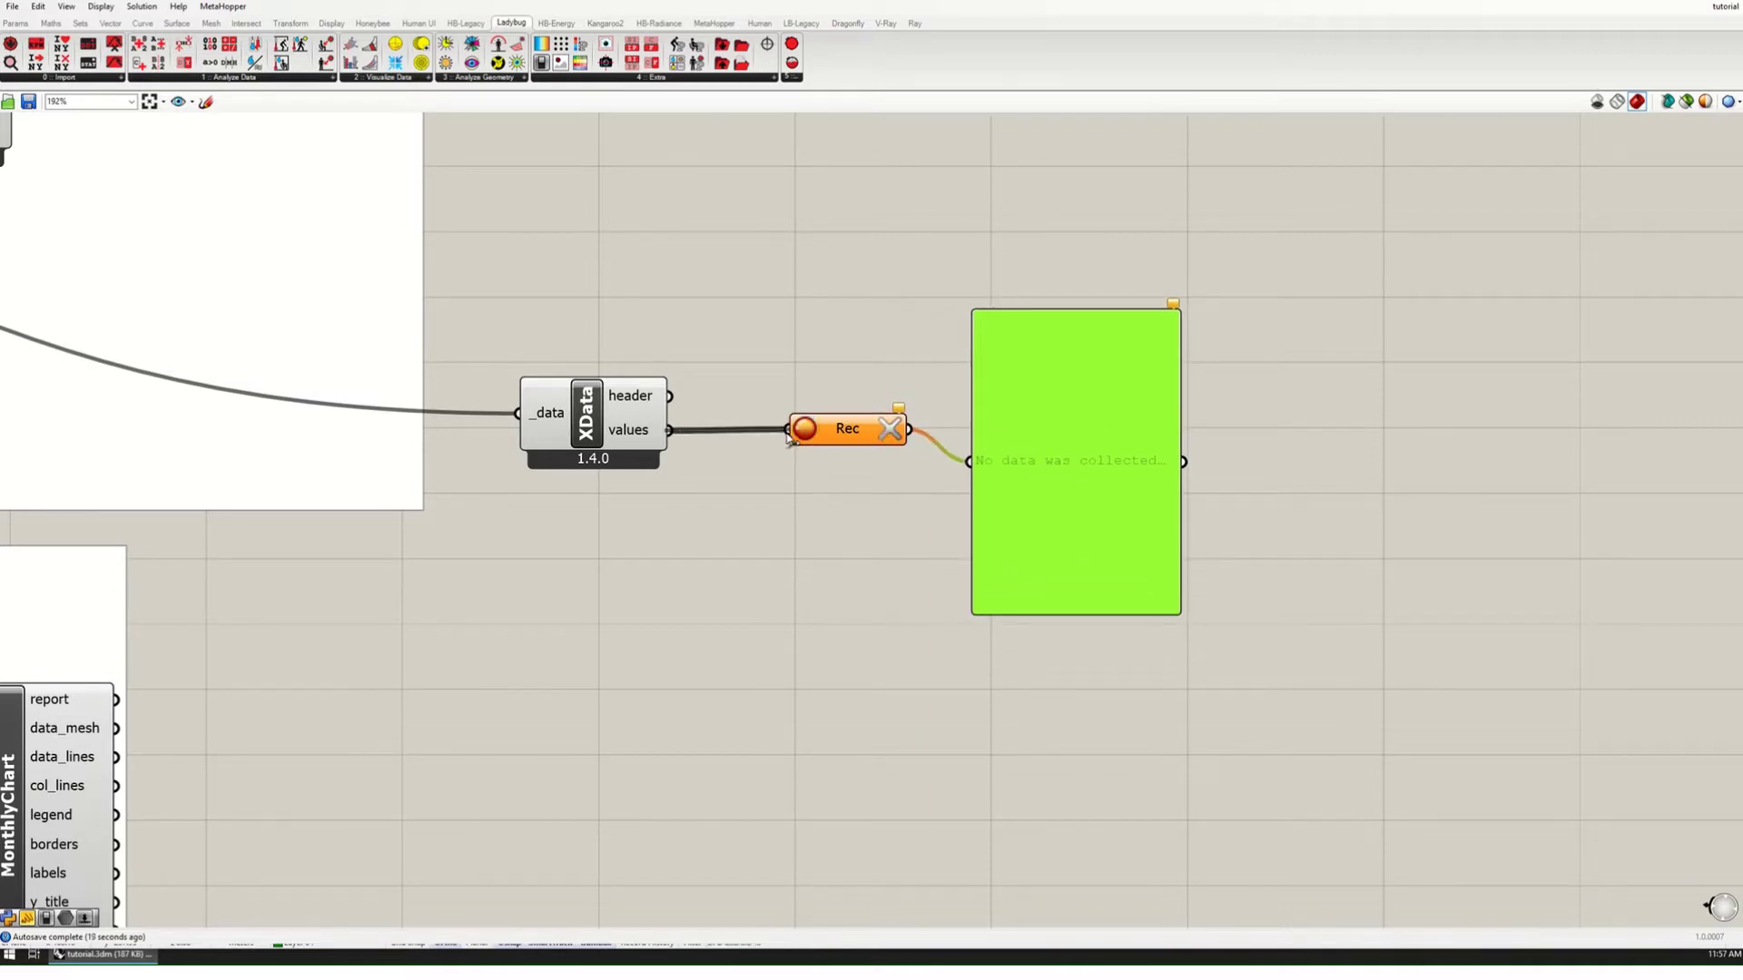
drag(787, 438, 788, 430)
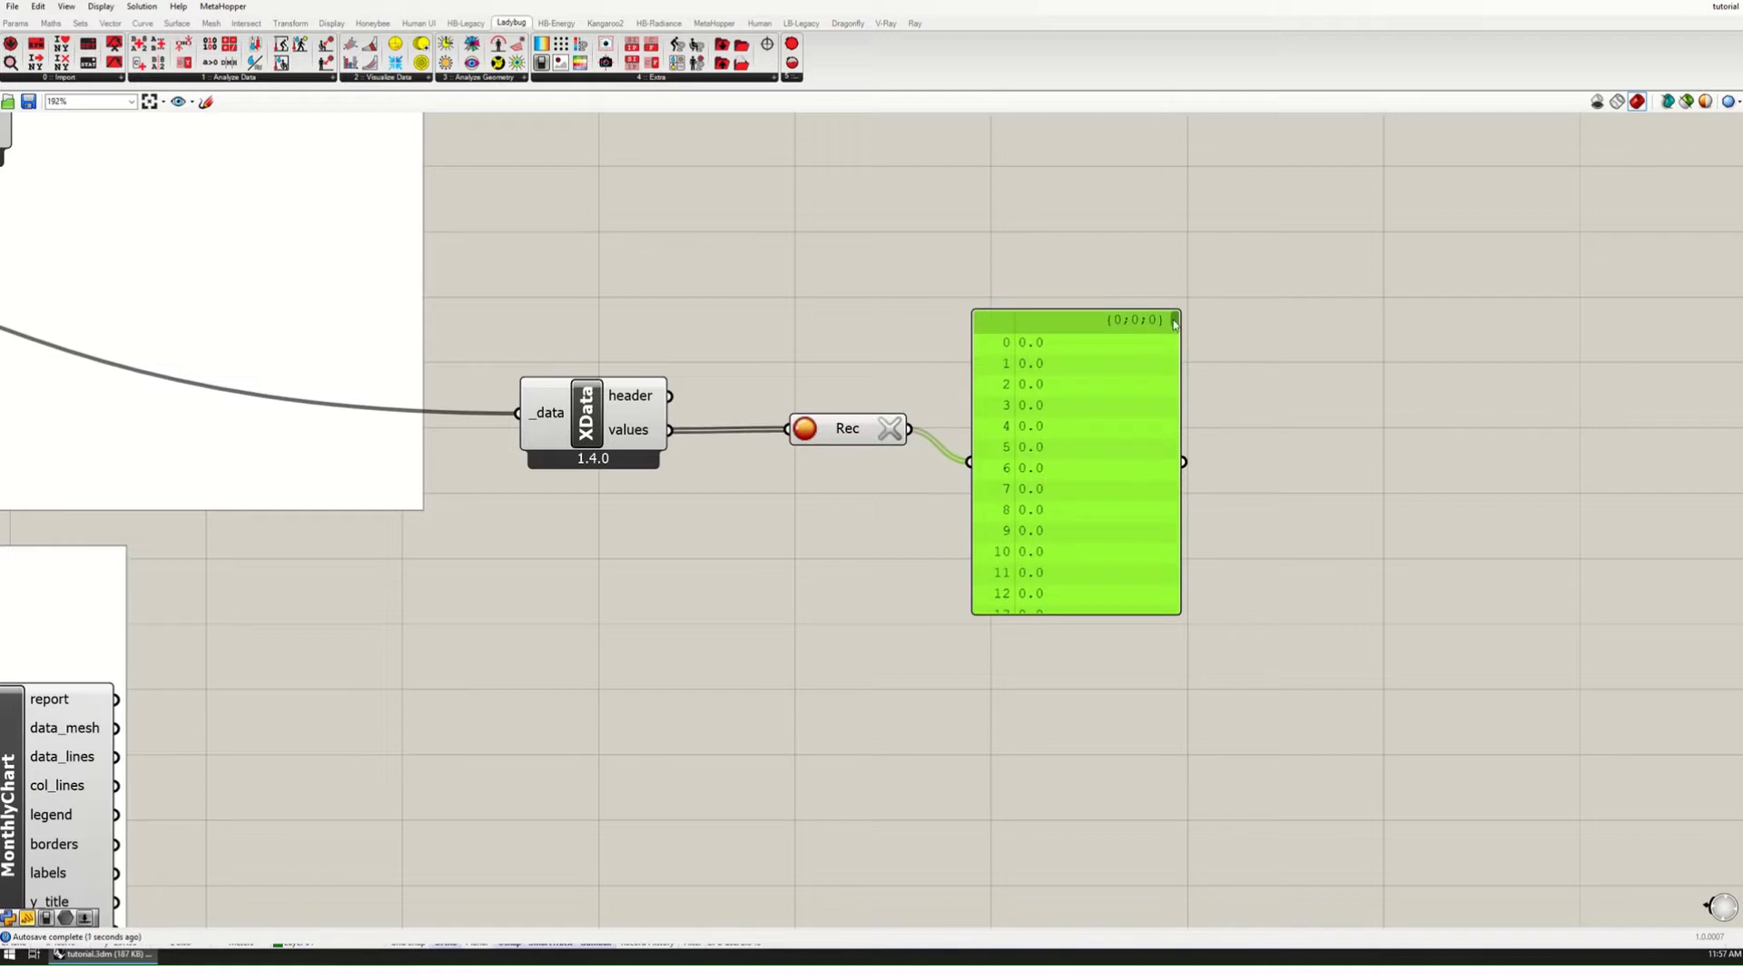
drag(1173, 325, 1182, 627)
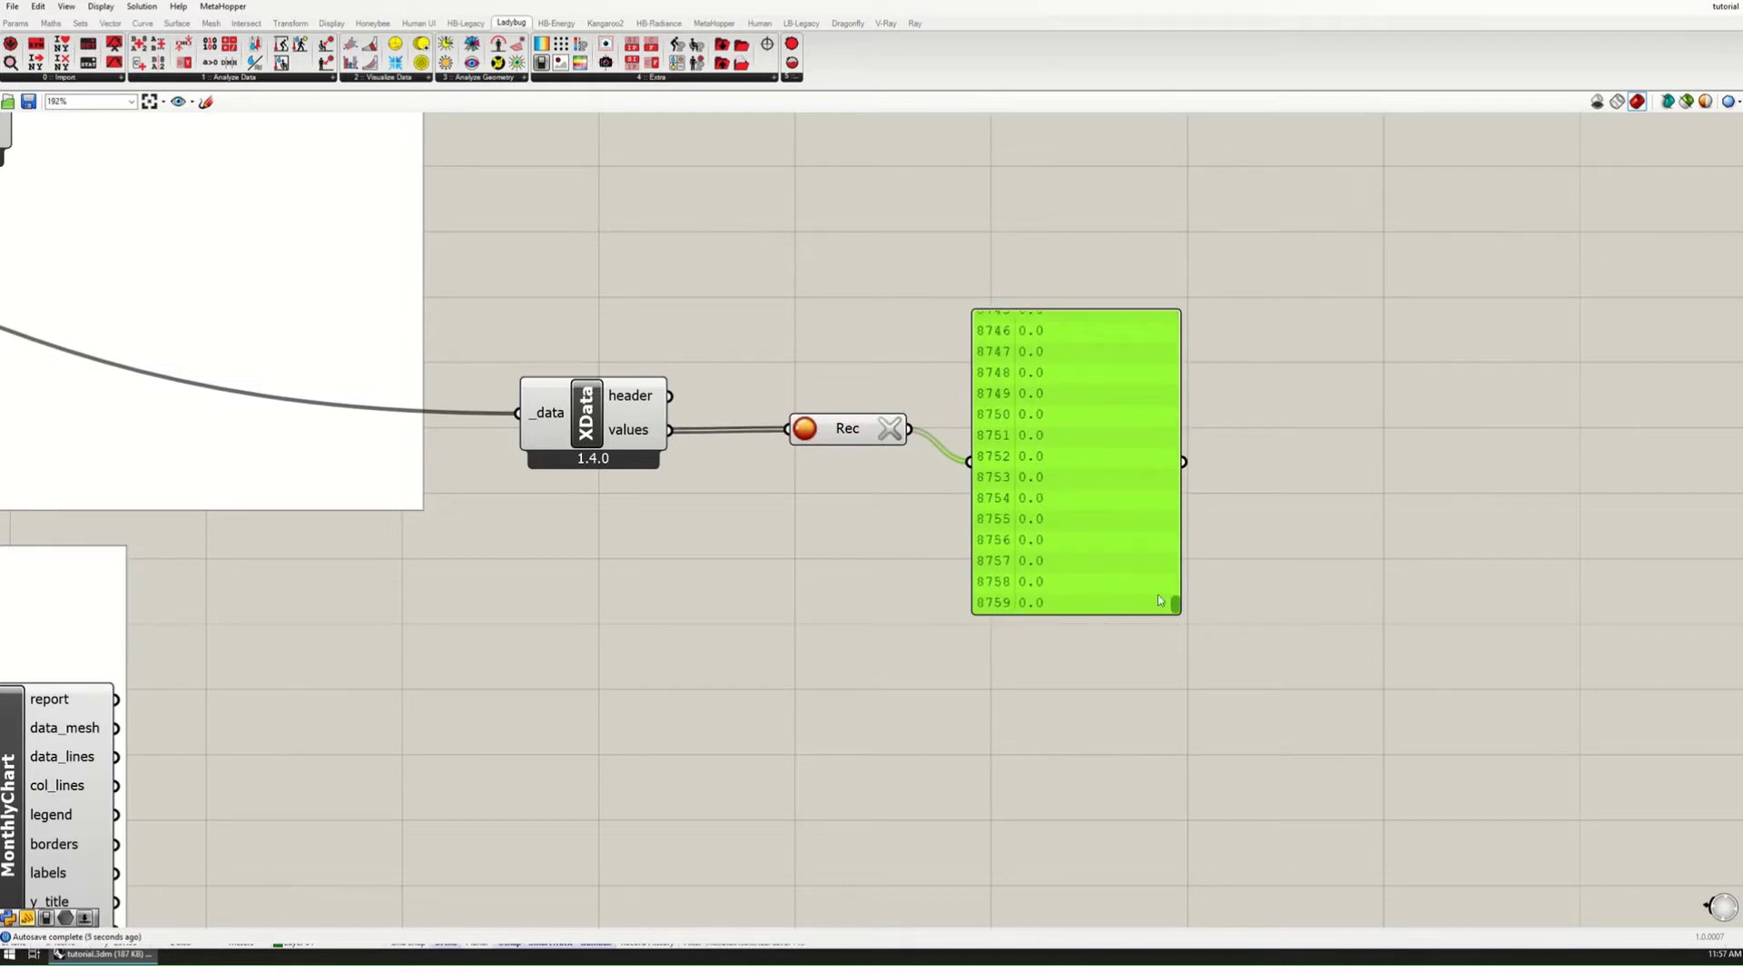
drag(1175, 607, 1167, 251)
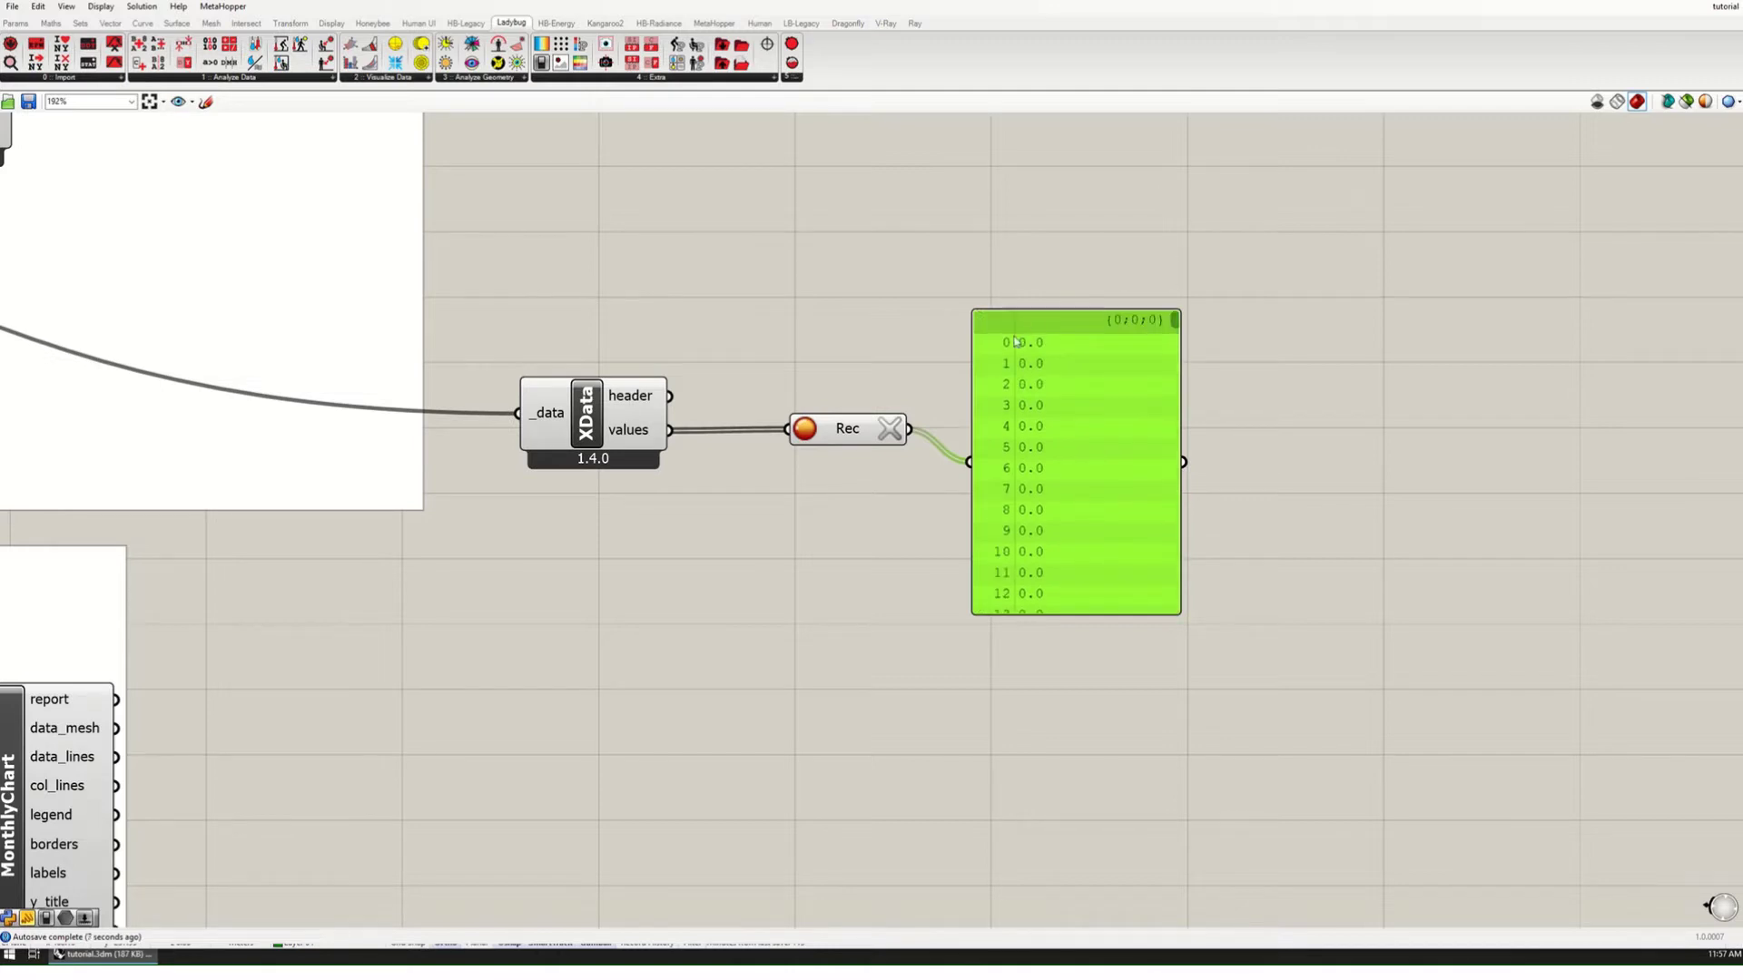
Step: Disconnect the XData values output from the recorder and align the panel with the recorder
ctrl+drag(669, 430, 786, 430)
drag(1076, 495, 1064, 454)
click(820, 575)
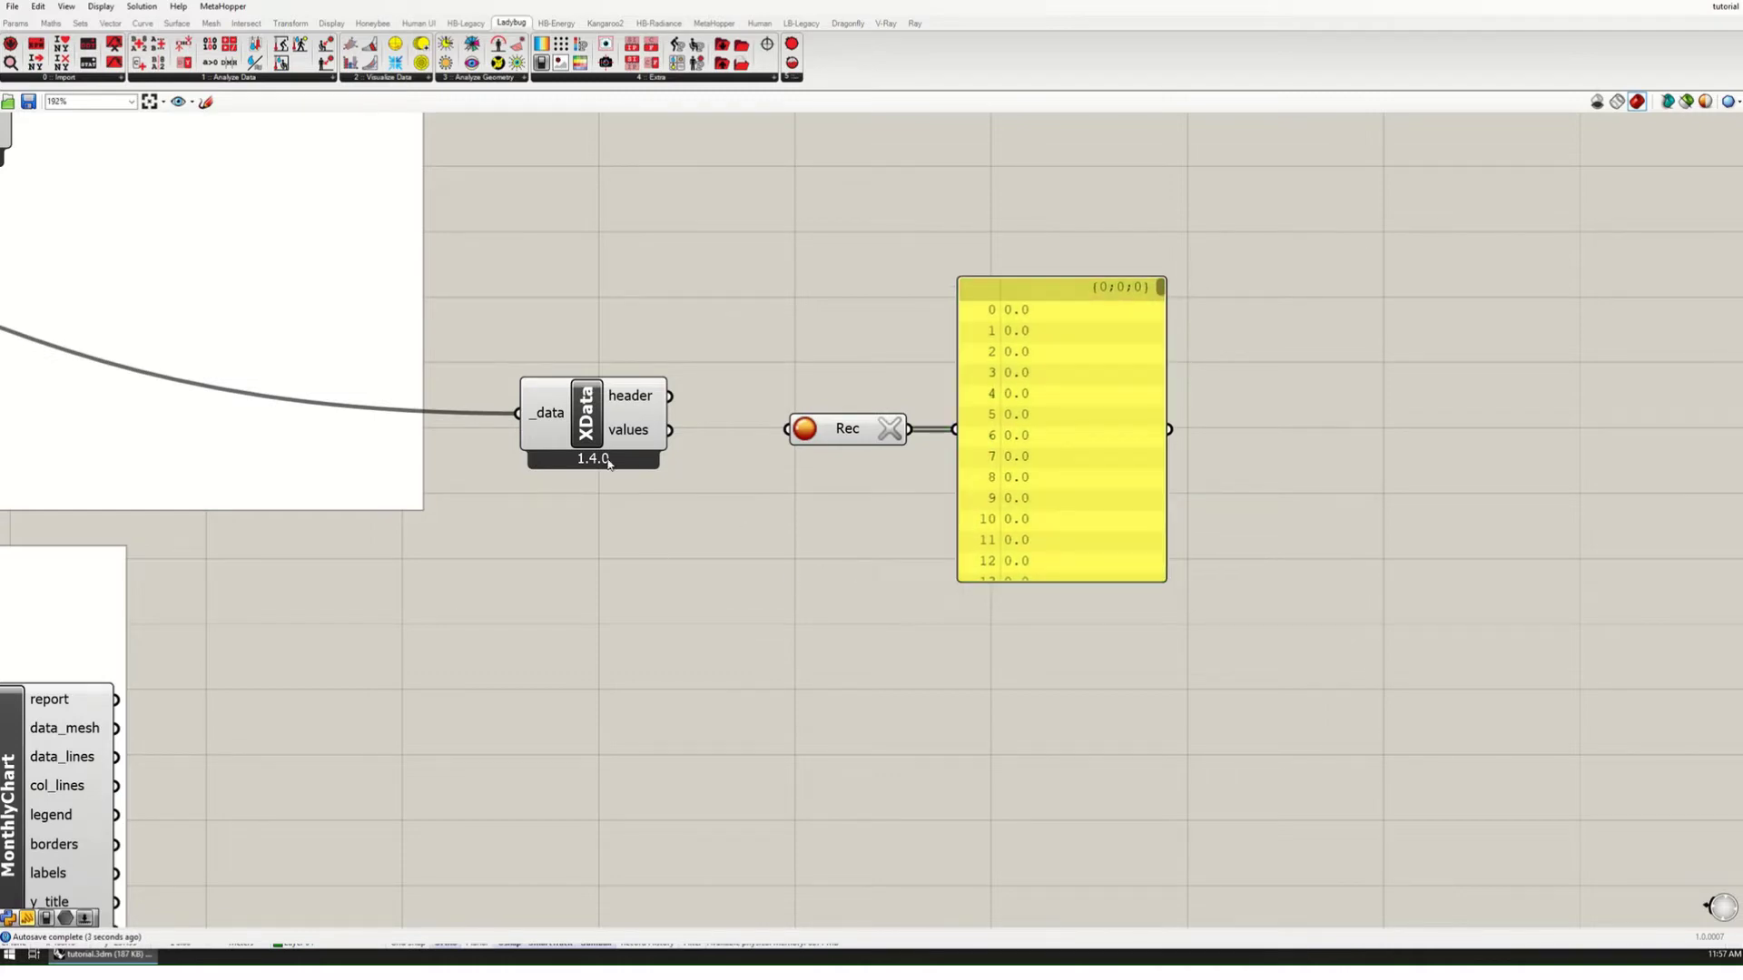
Step: Set the Boolean toggle that runs the simulation in the Simulation group to False
drag(610, 417, 616, 421)
scroll(944, 581, down, 10)
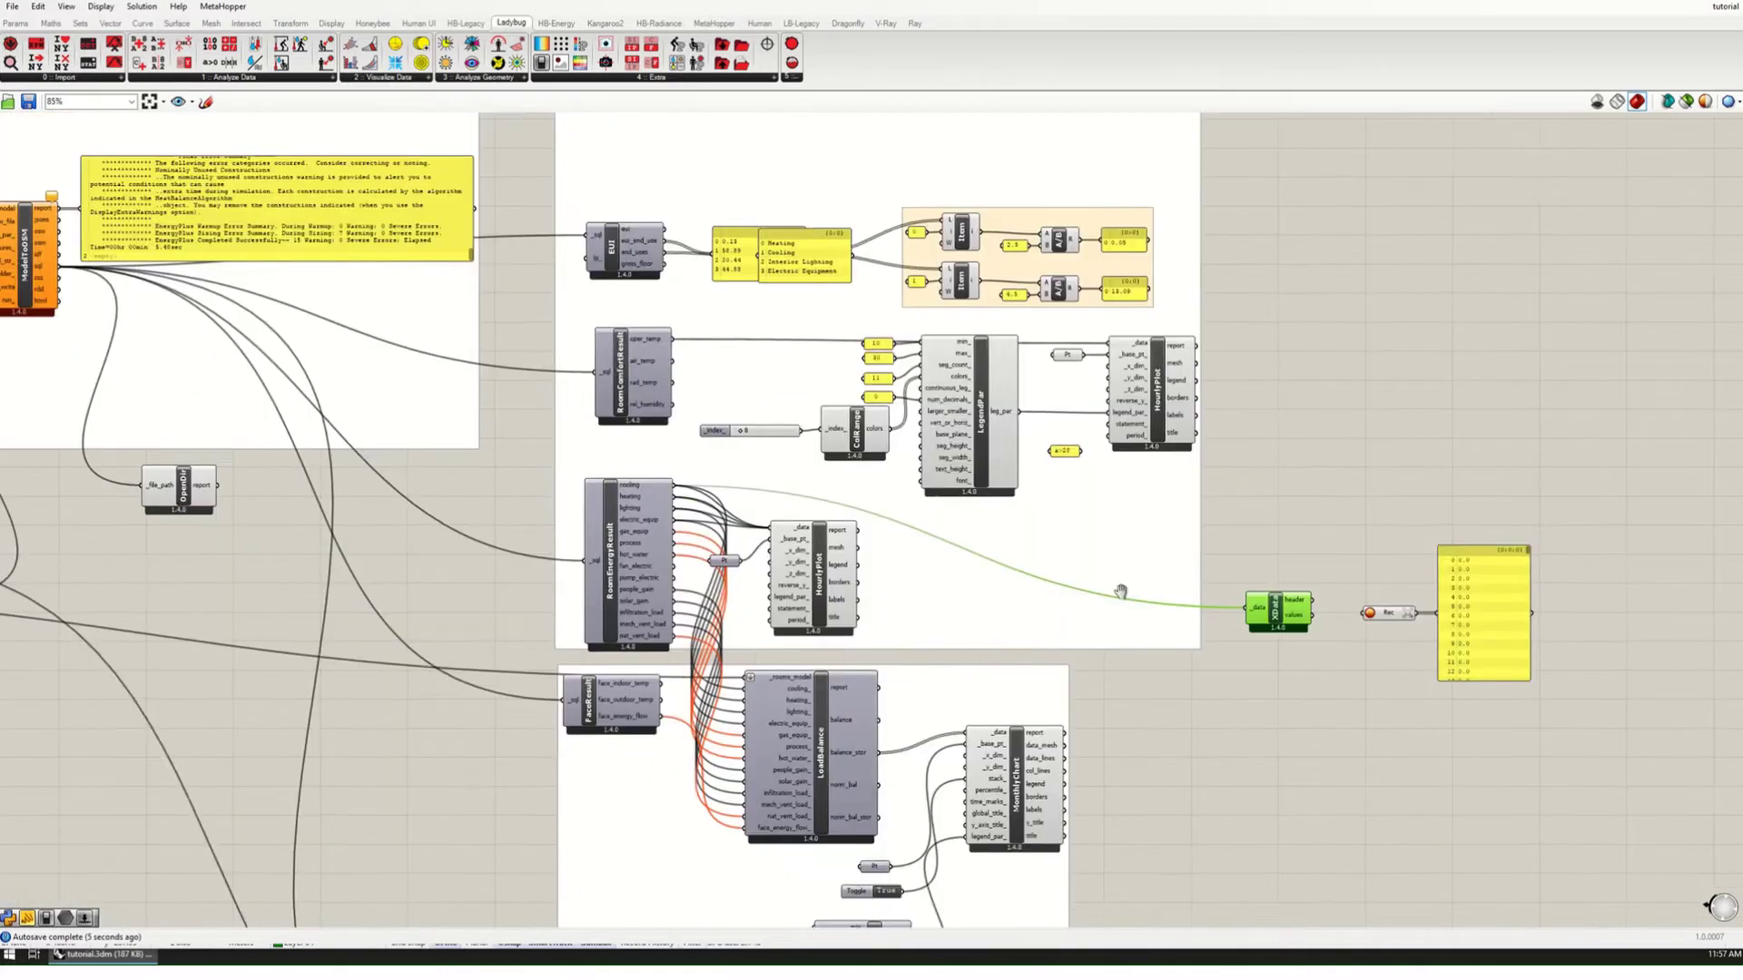
scroll(370, 428, up, 4)
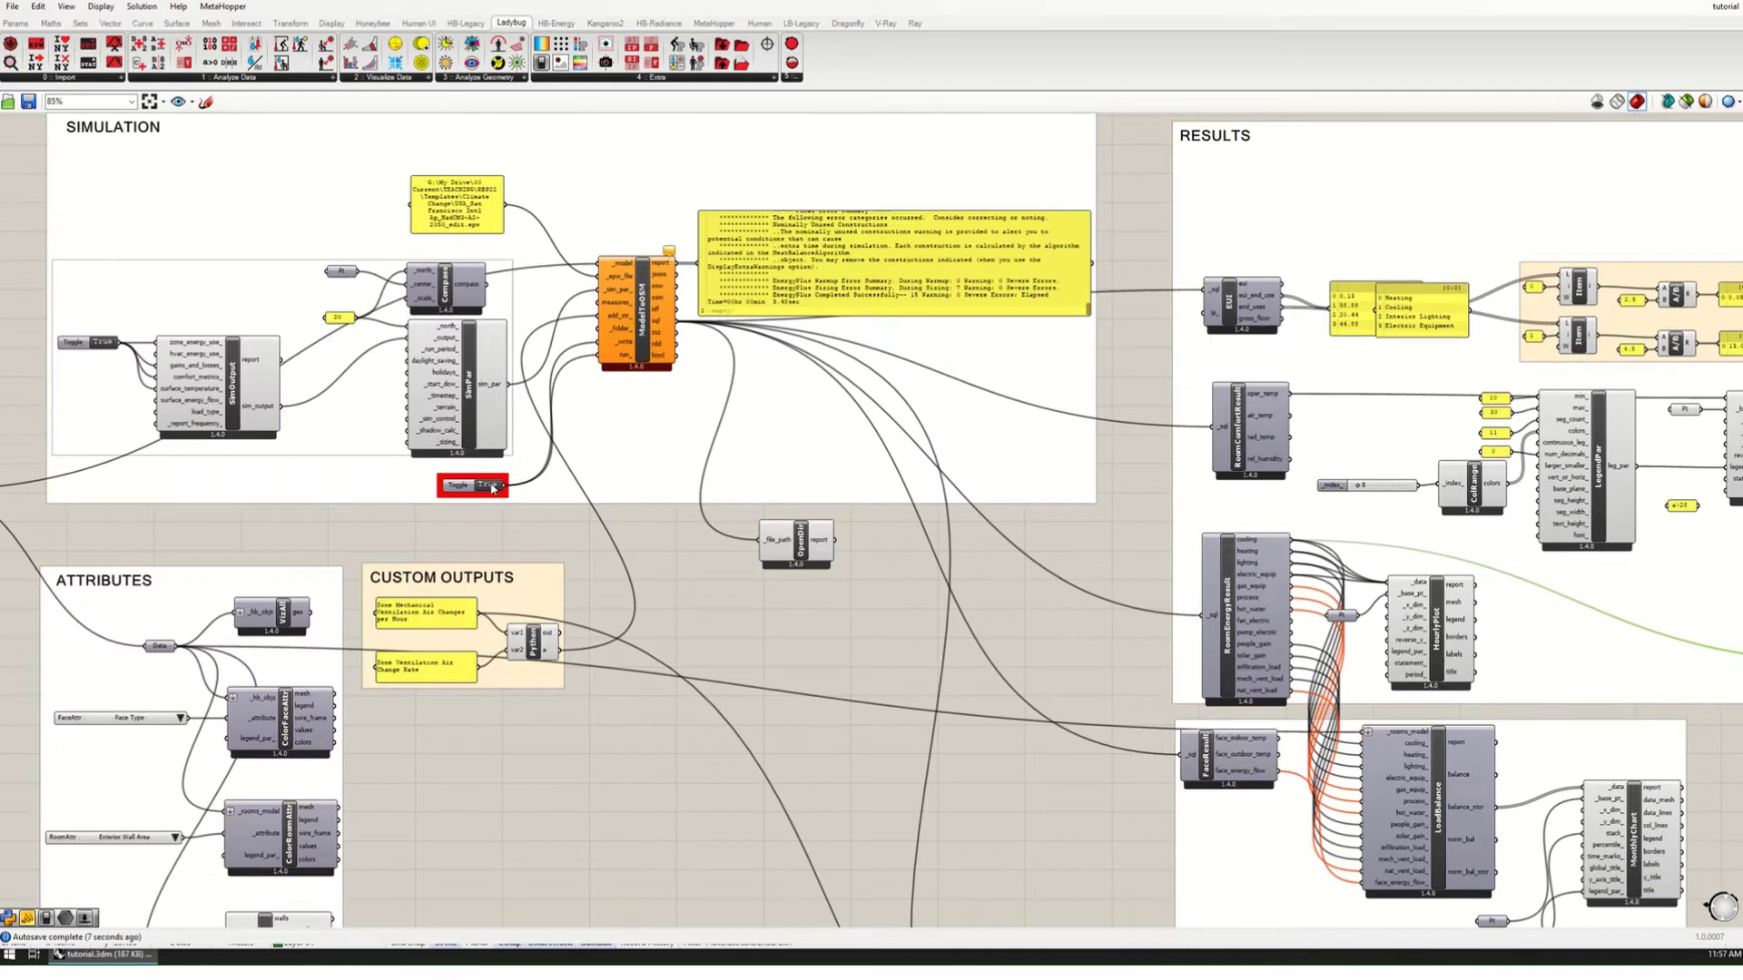
double_click(489, 485)
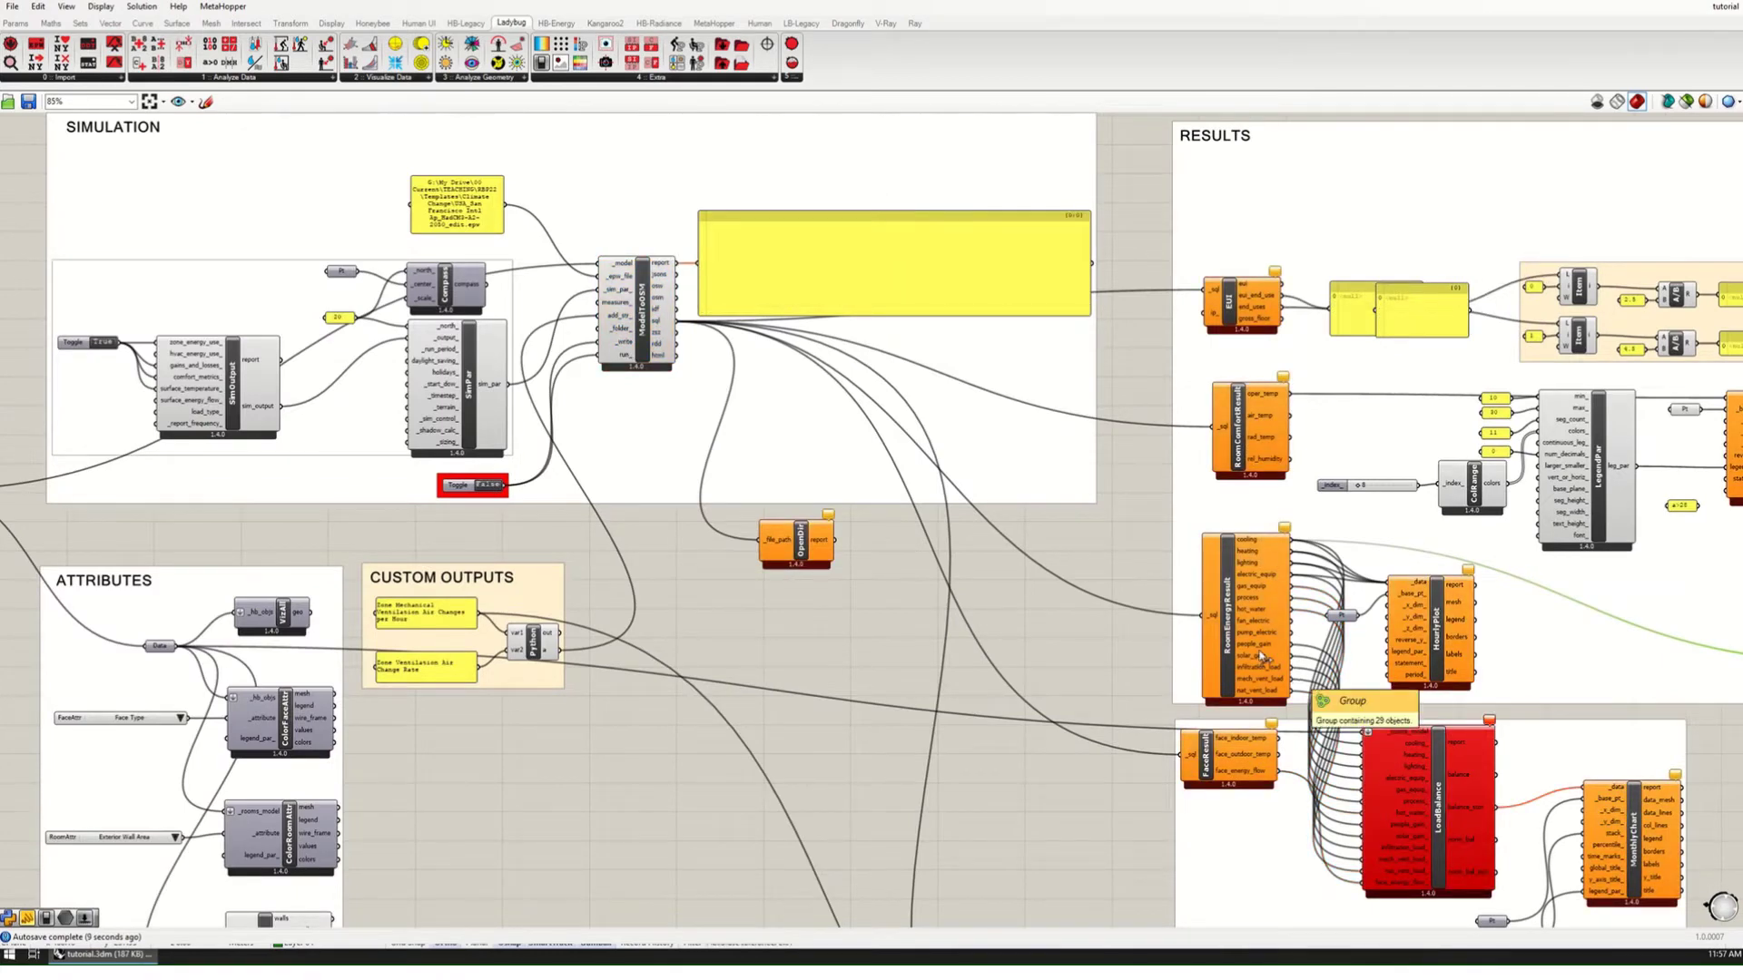
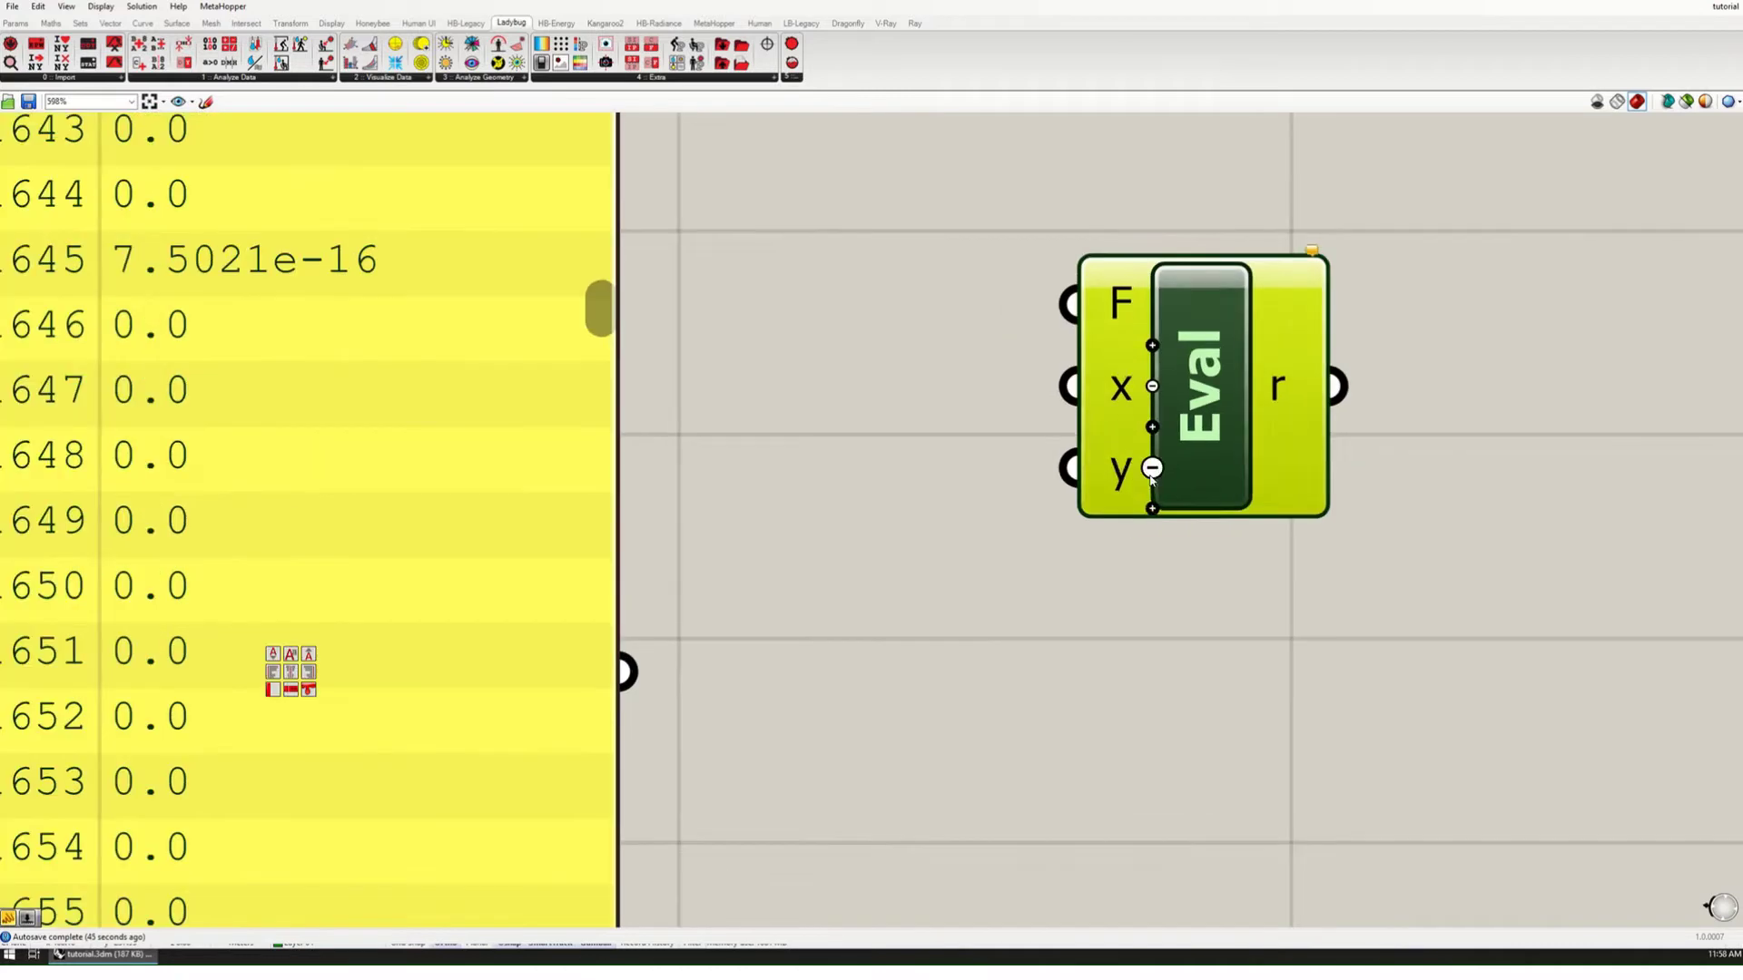
Step: Remove the y input from the Eval component, leaving only F and x
right_drag(1152, 463, 1172, 539)
scroll(1184, 491, down, 1)
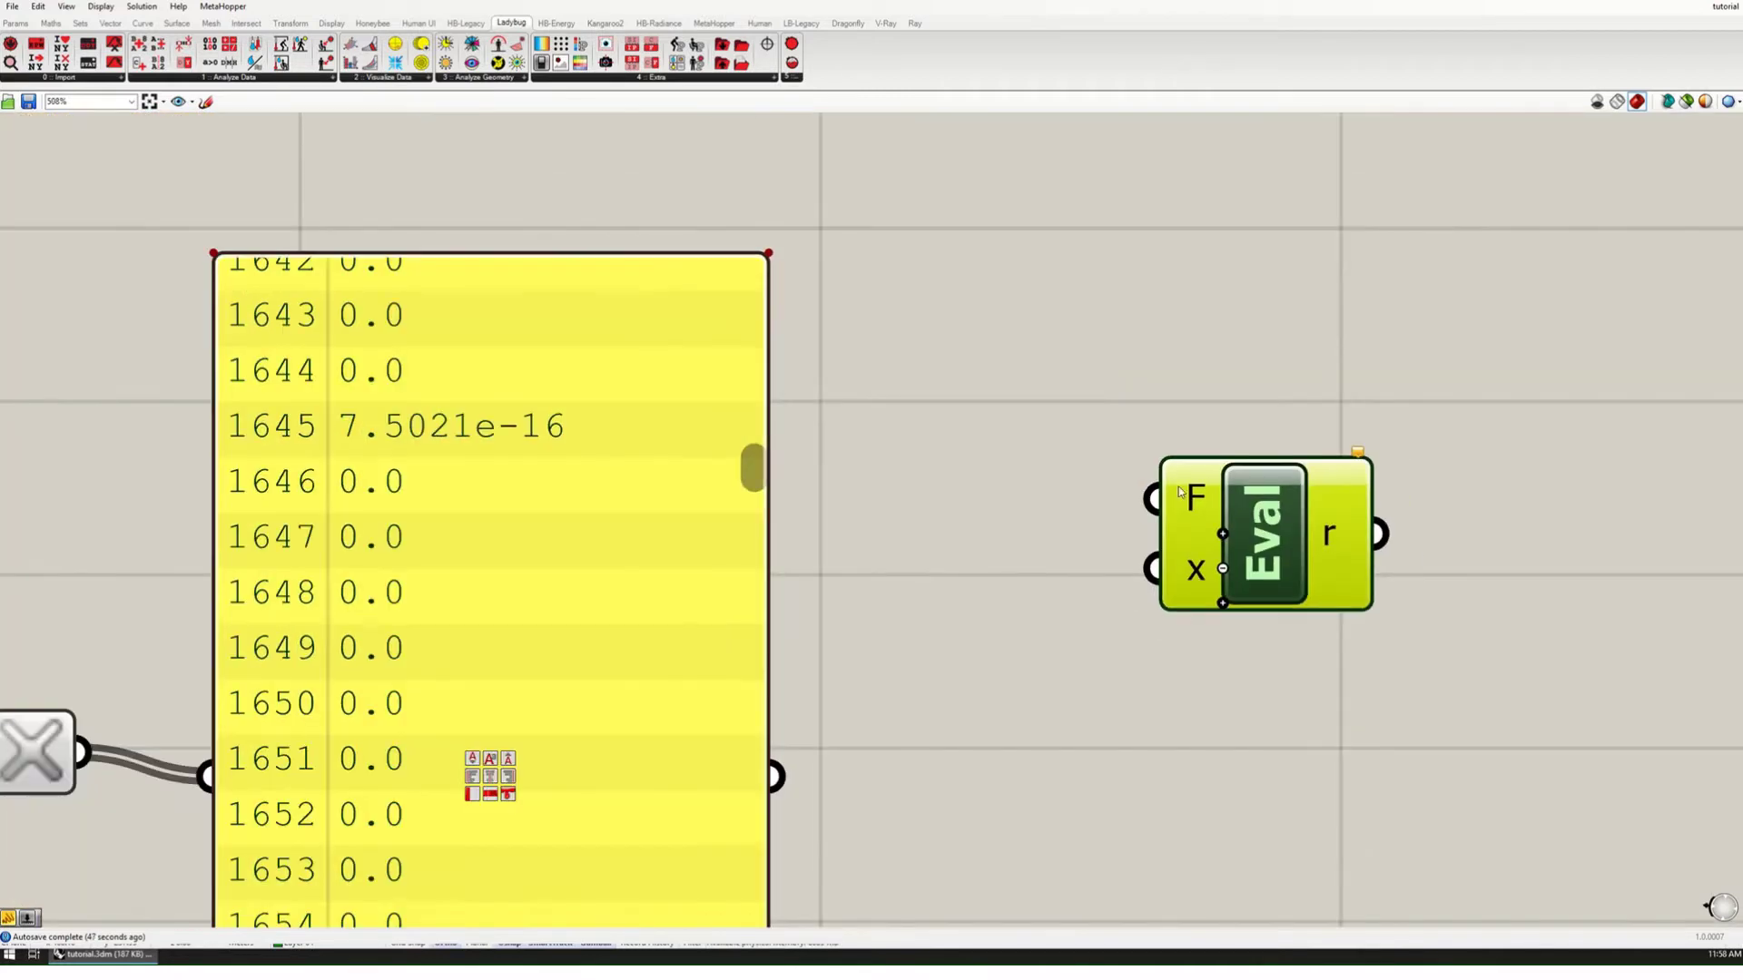
scroll(1221, 533, down, 2)
Step: Add a Number parameter between the recorded values panel and Eval, wiring the panel into it and its output into x
double_click(1082, 711)
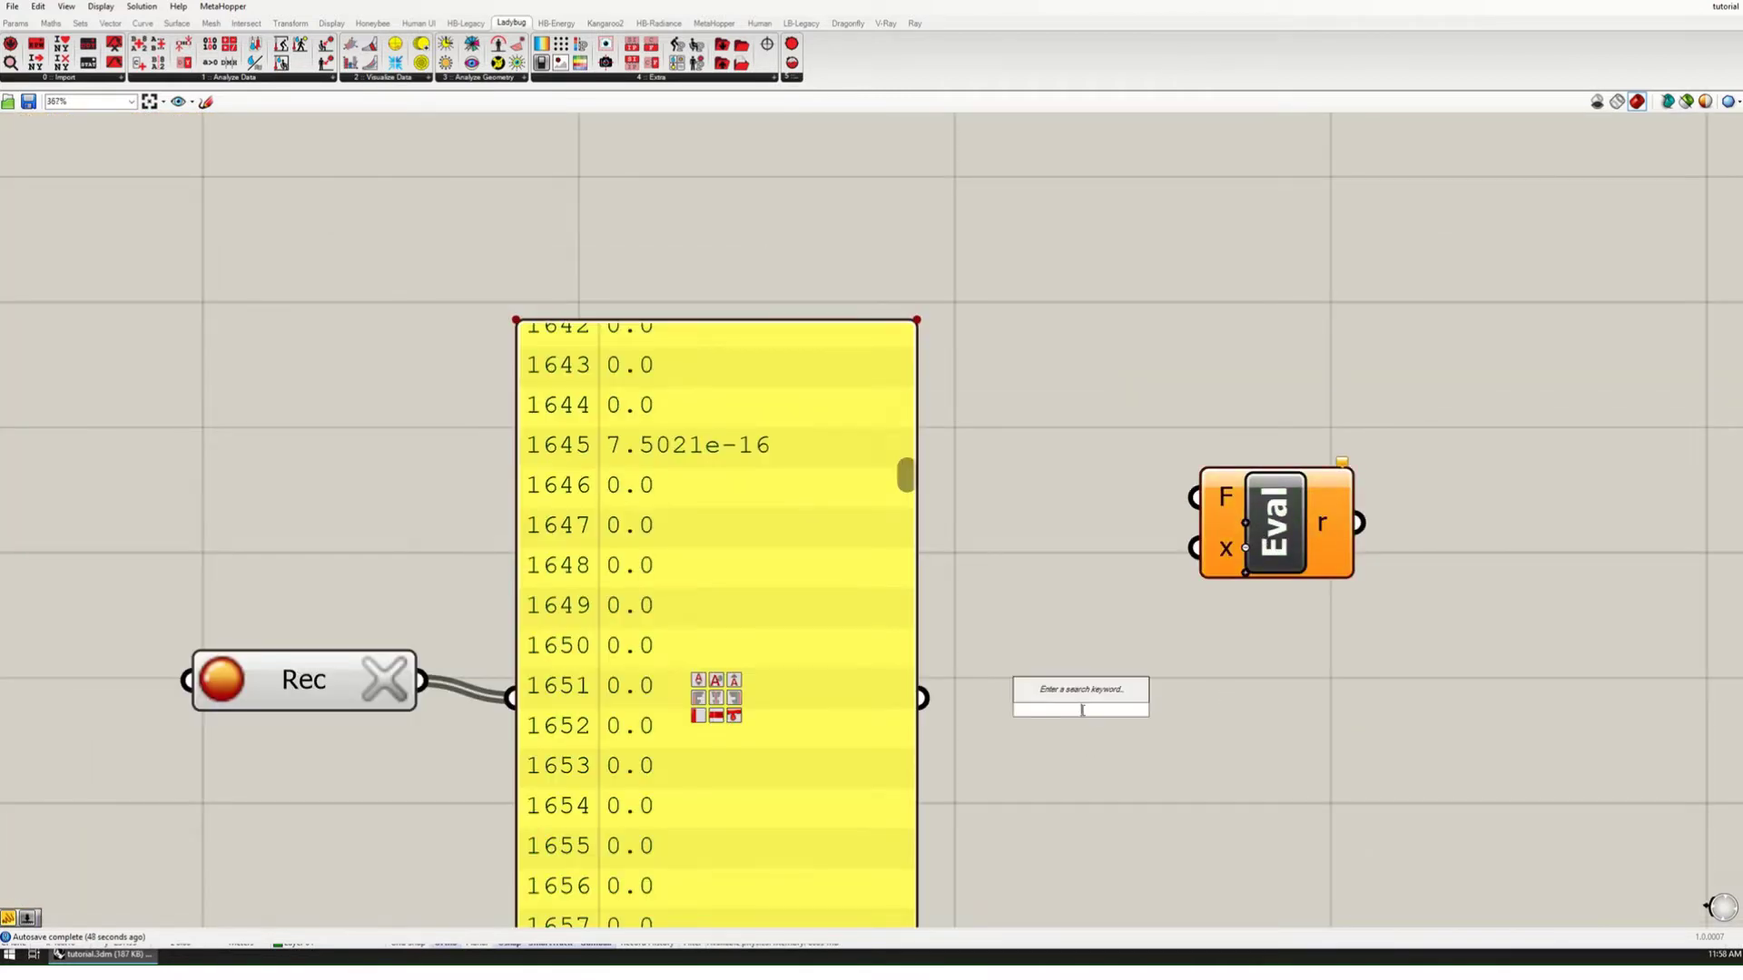
text(number)
key(Return)
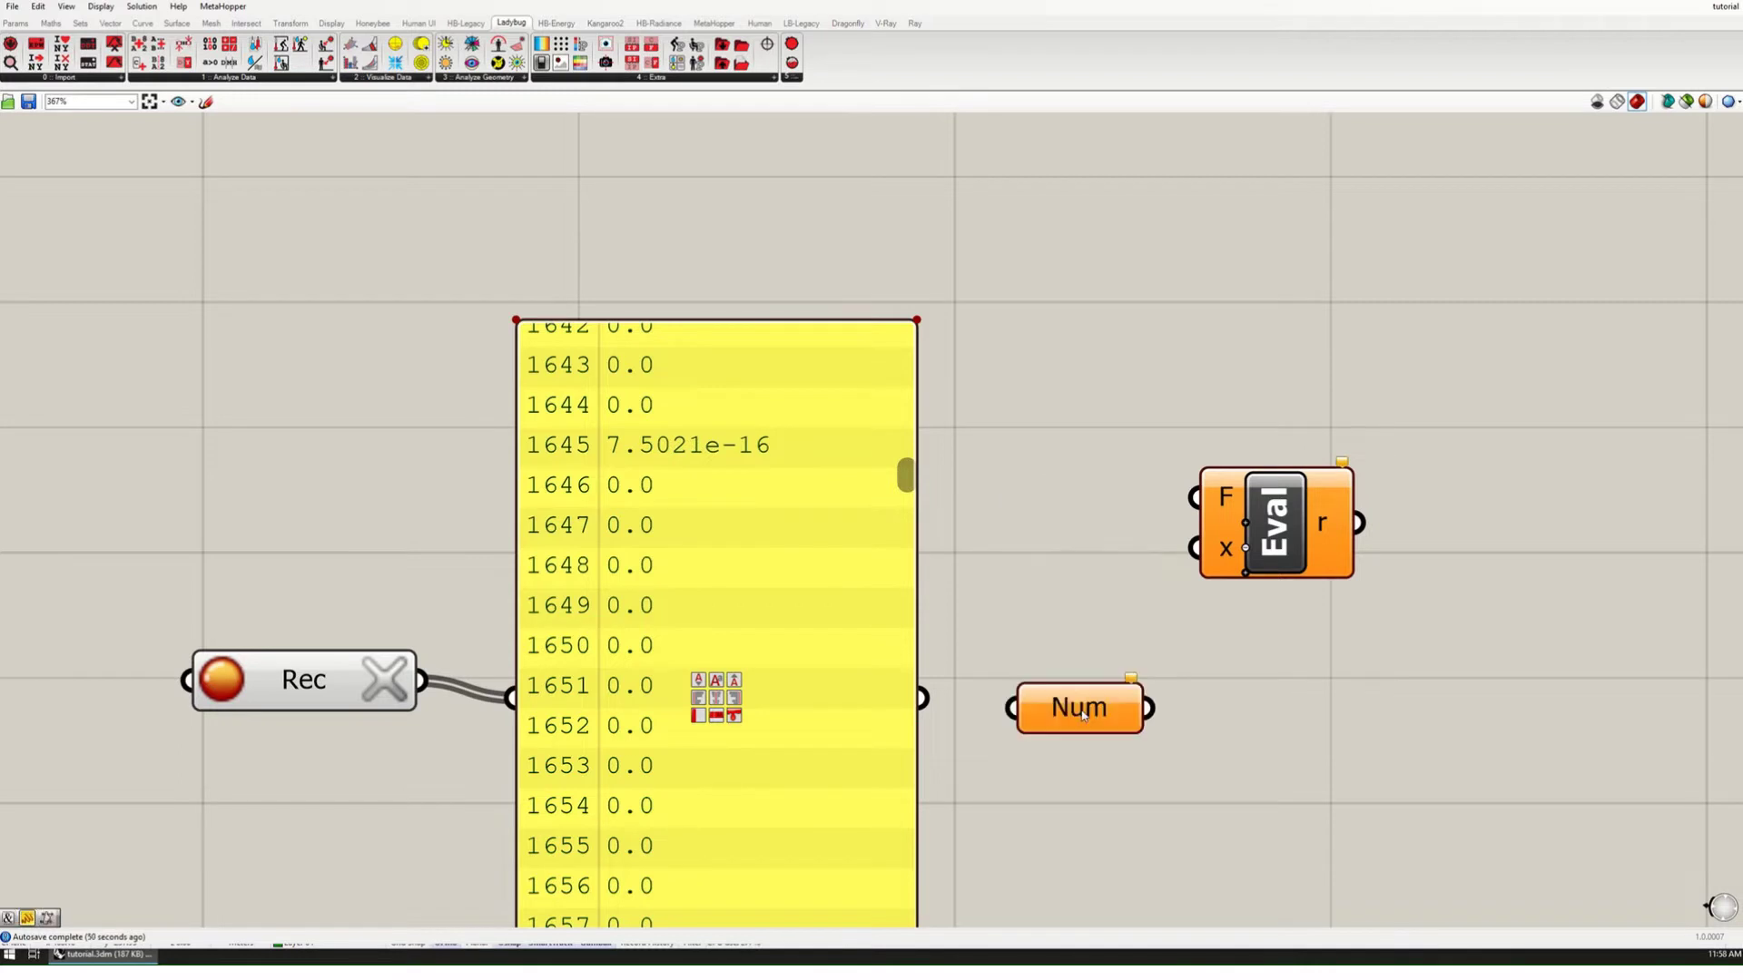
drag(1023, 707, 1052, 679)
drag(1164, 670, 1195, 549)
drag(1117, 672, 1098, 652)
drag(1287, 524, 1292, 519)
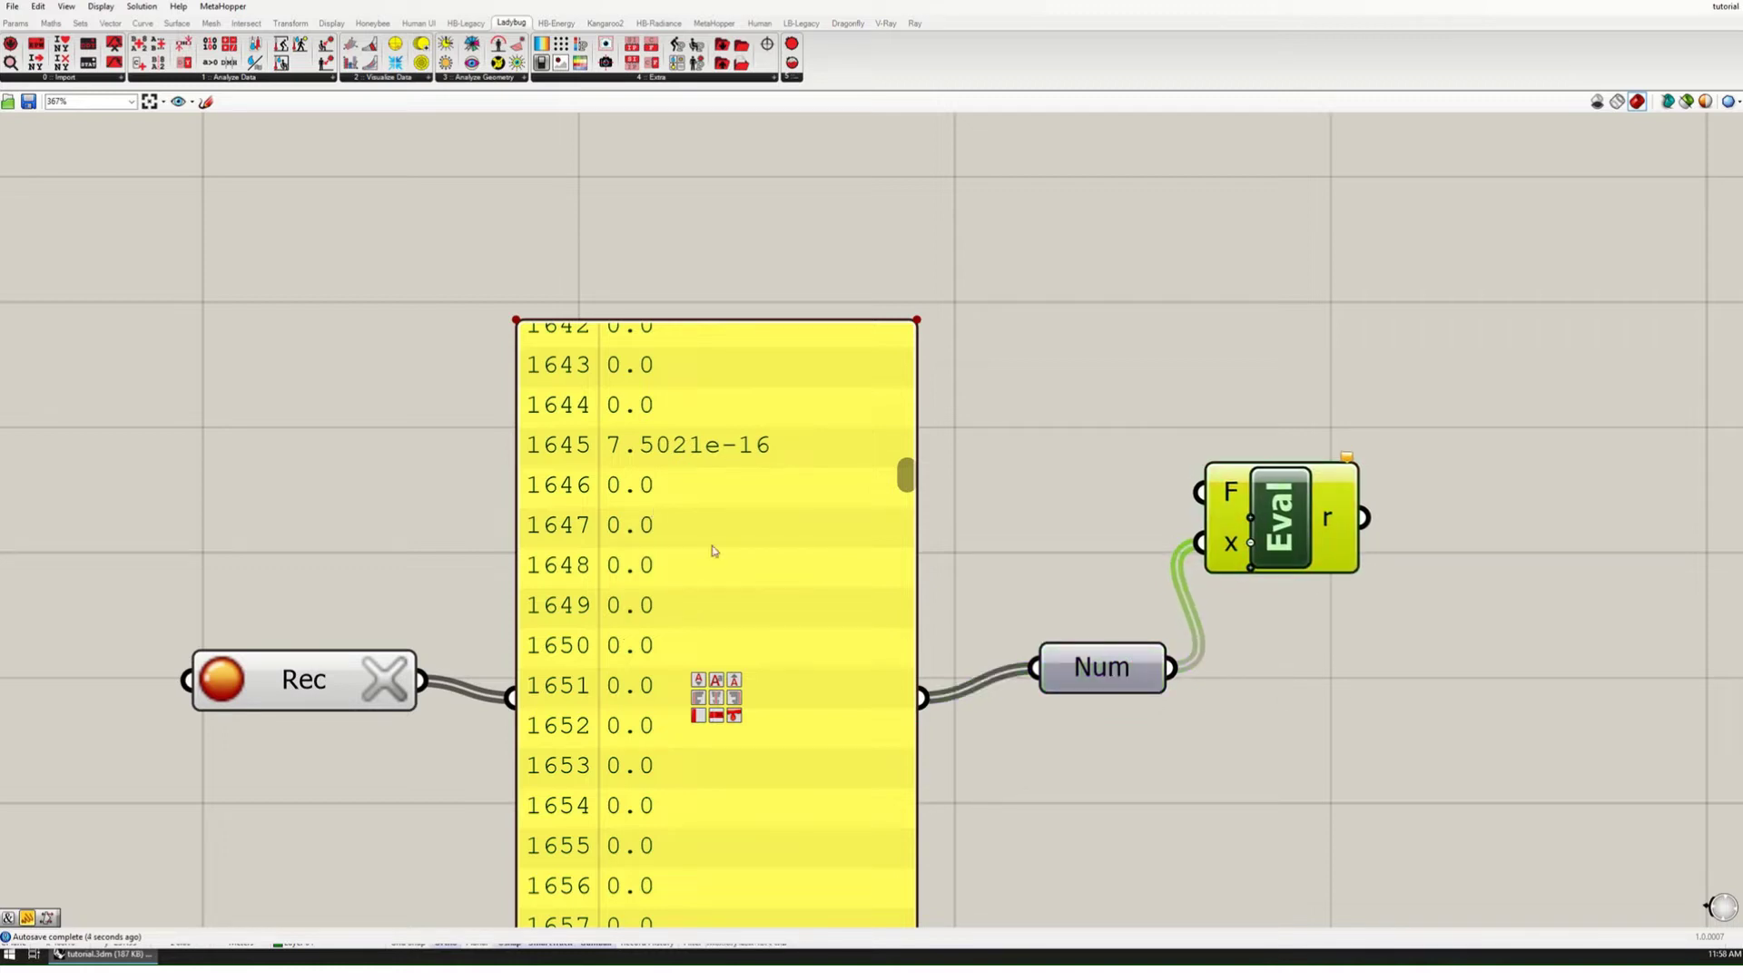
Step: Add a panel containing the expression "if (x > 0, 1, x)" and connect it to the F input of Eval
click(1026, 573)
scroll(1486, 754, down, 2)
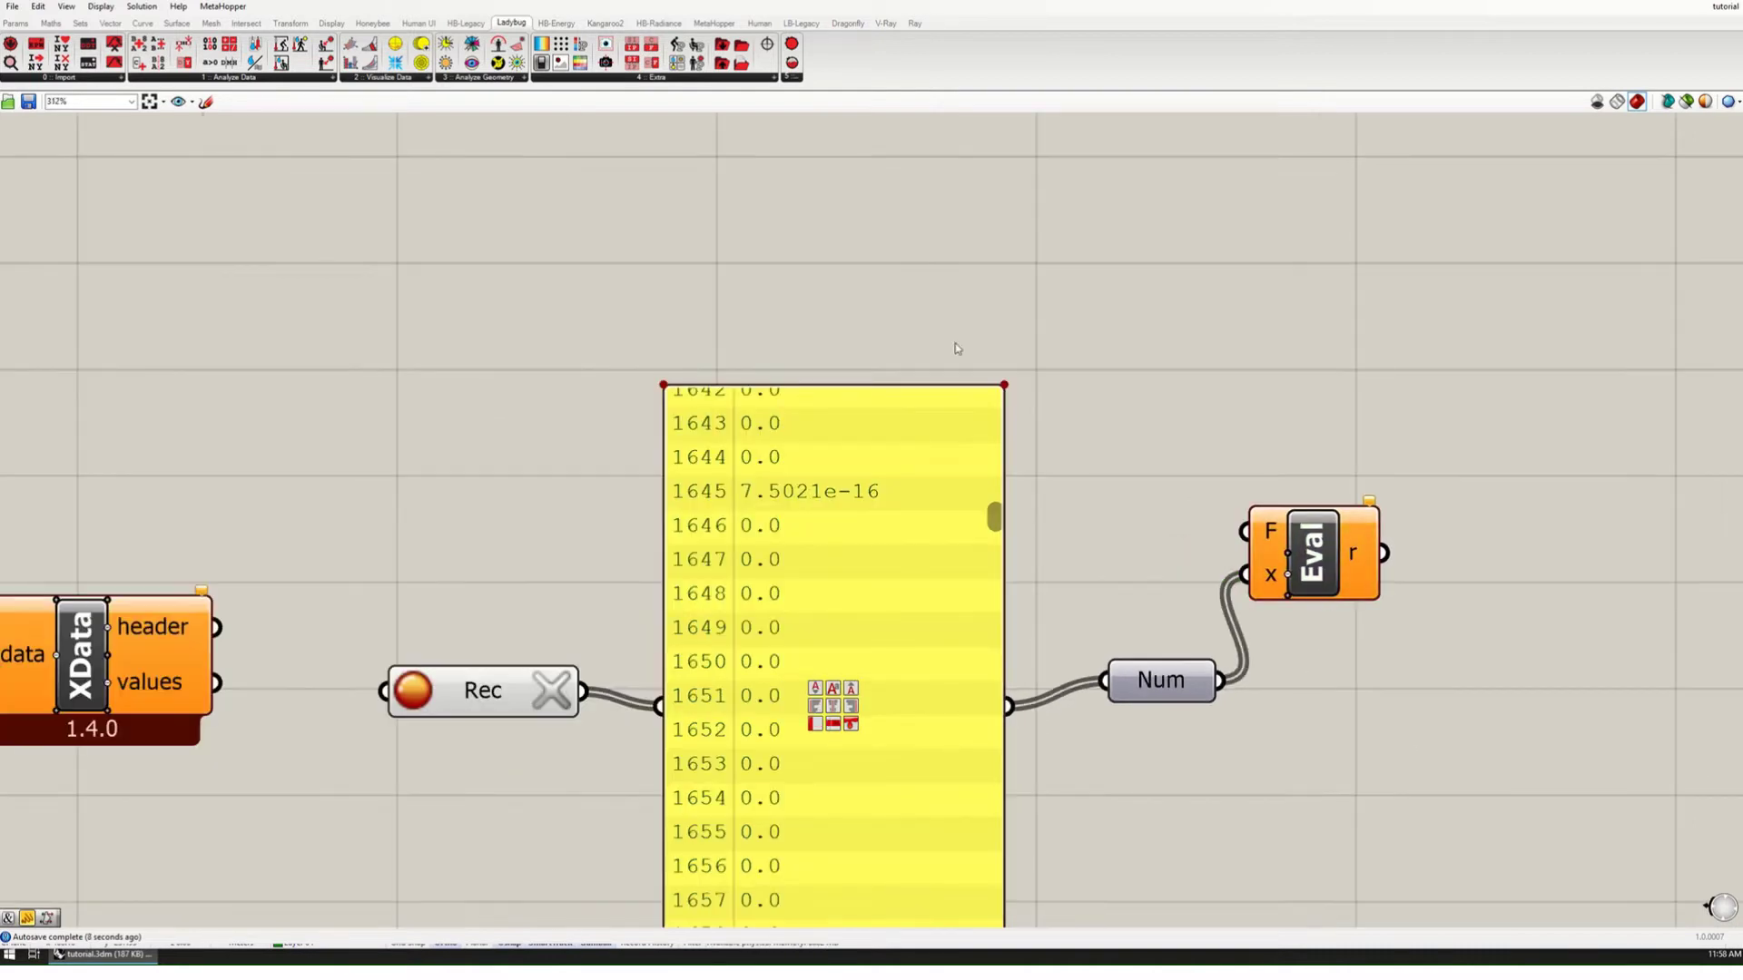
double_click(903, 263)
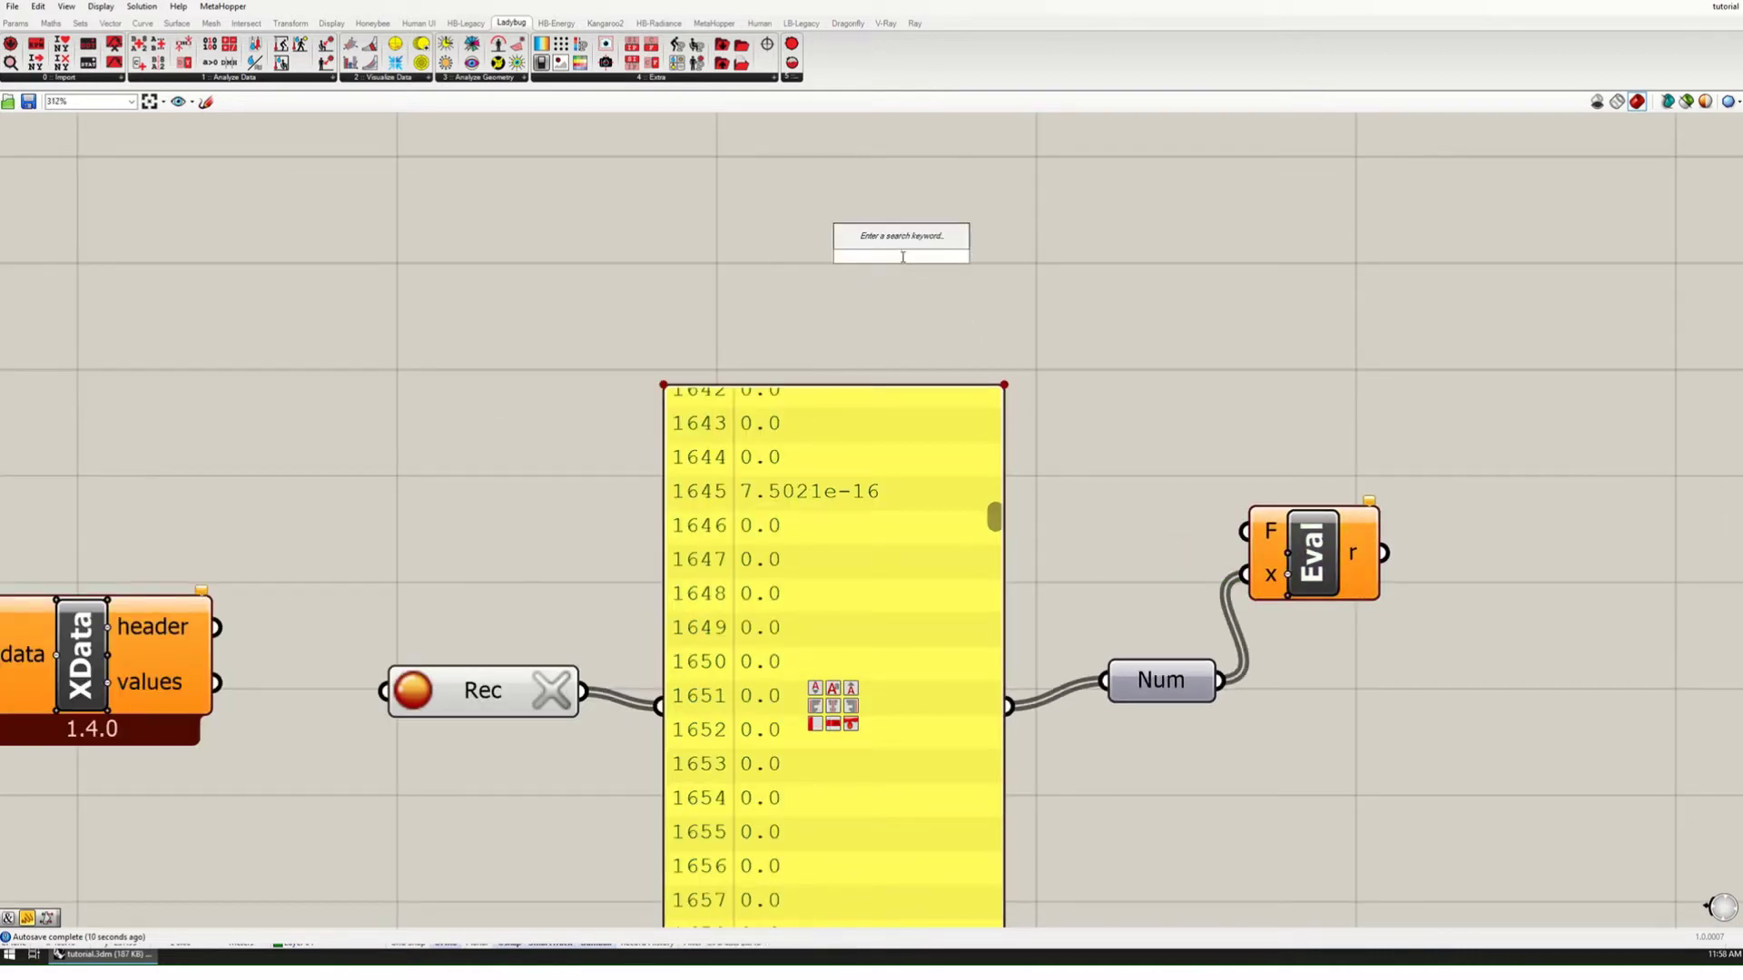
text(Panel)
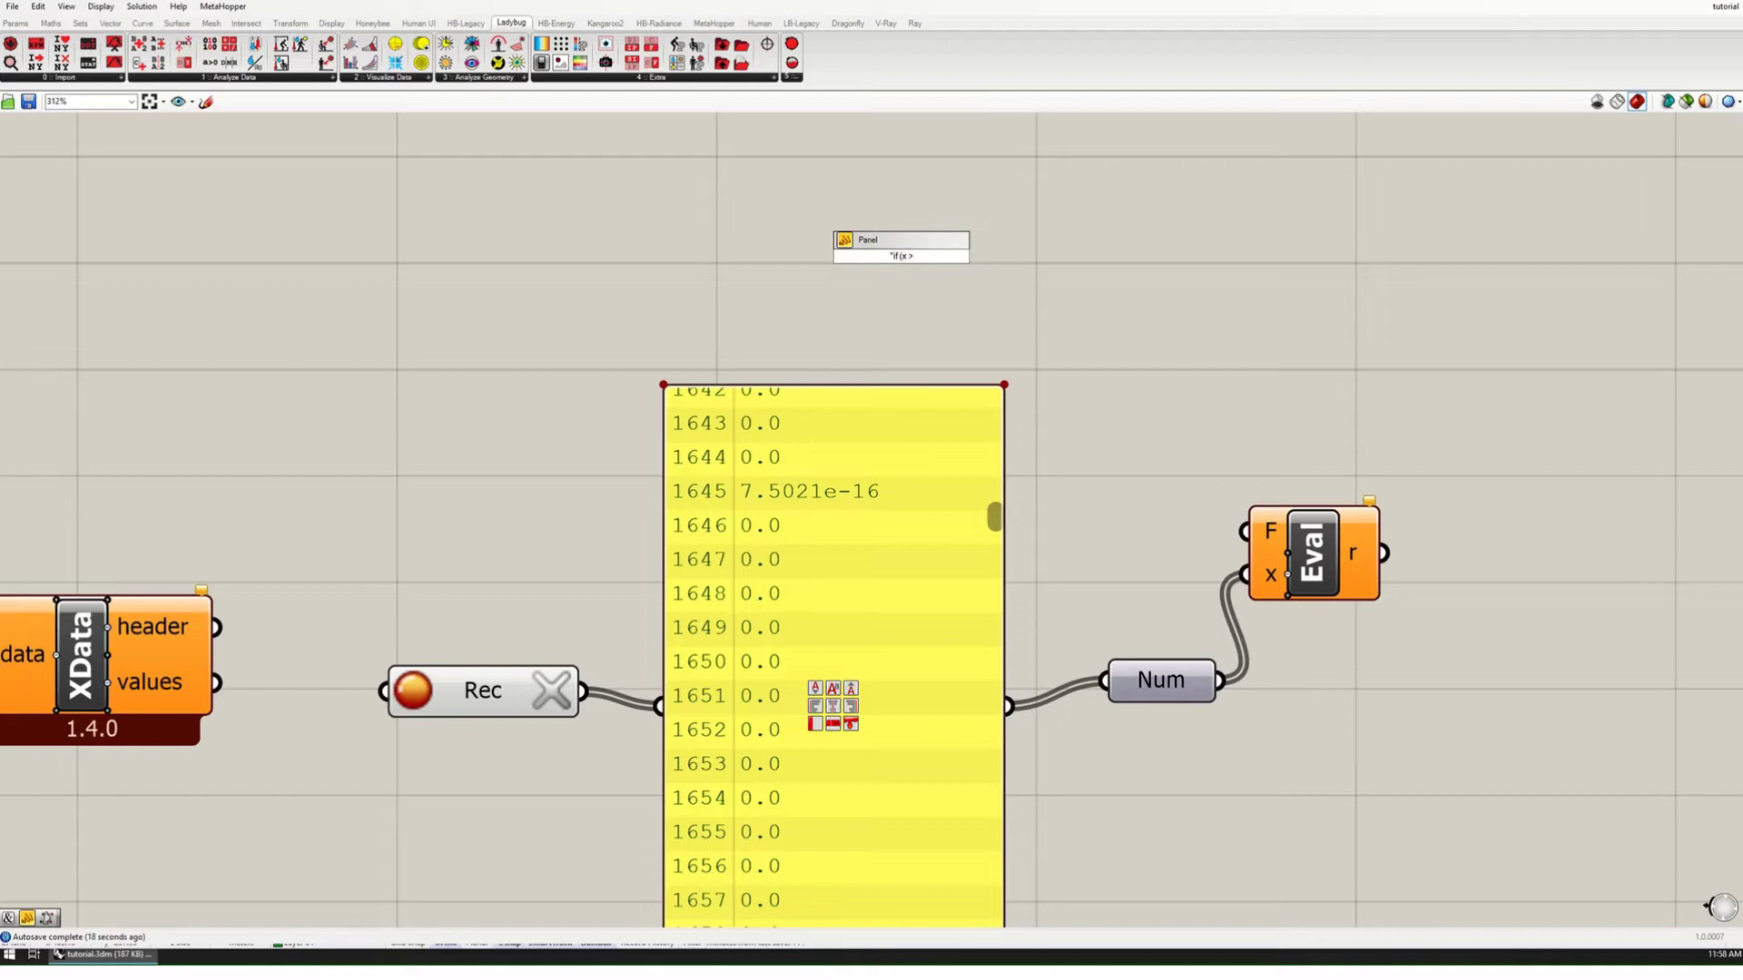
text(, 1, x))
key(Return)
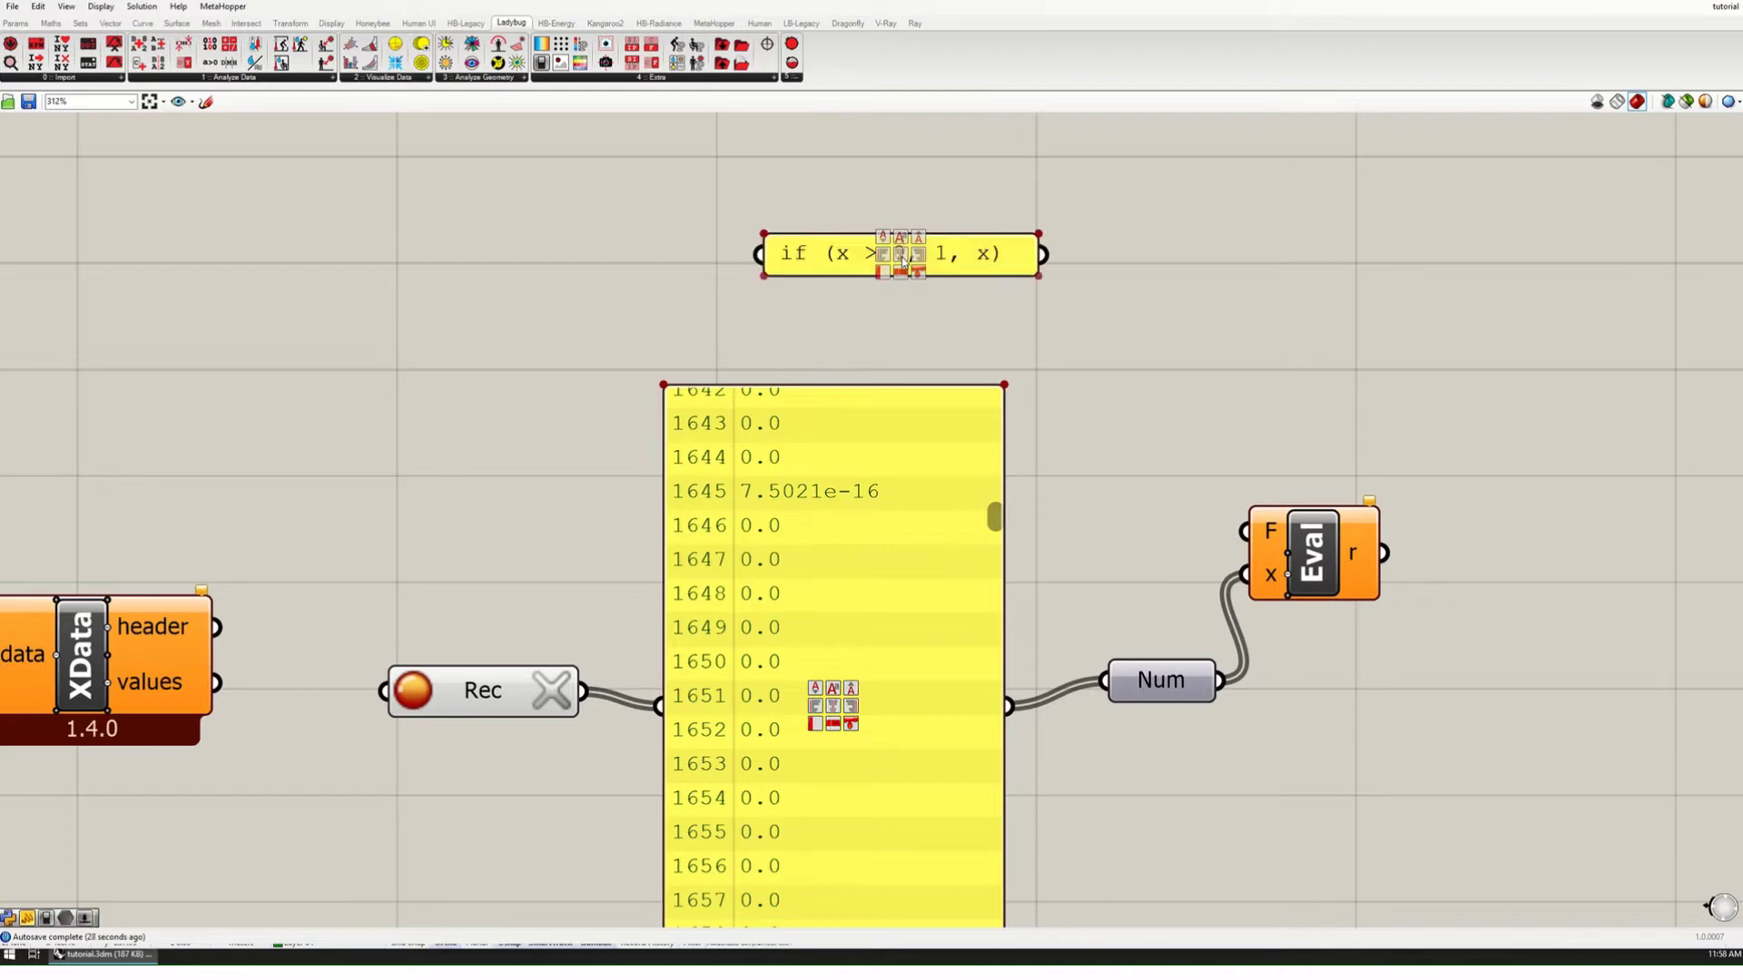
scroll(1129, 368, down, 3)
drag(1077, 298, 1259, 492)
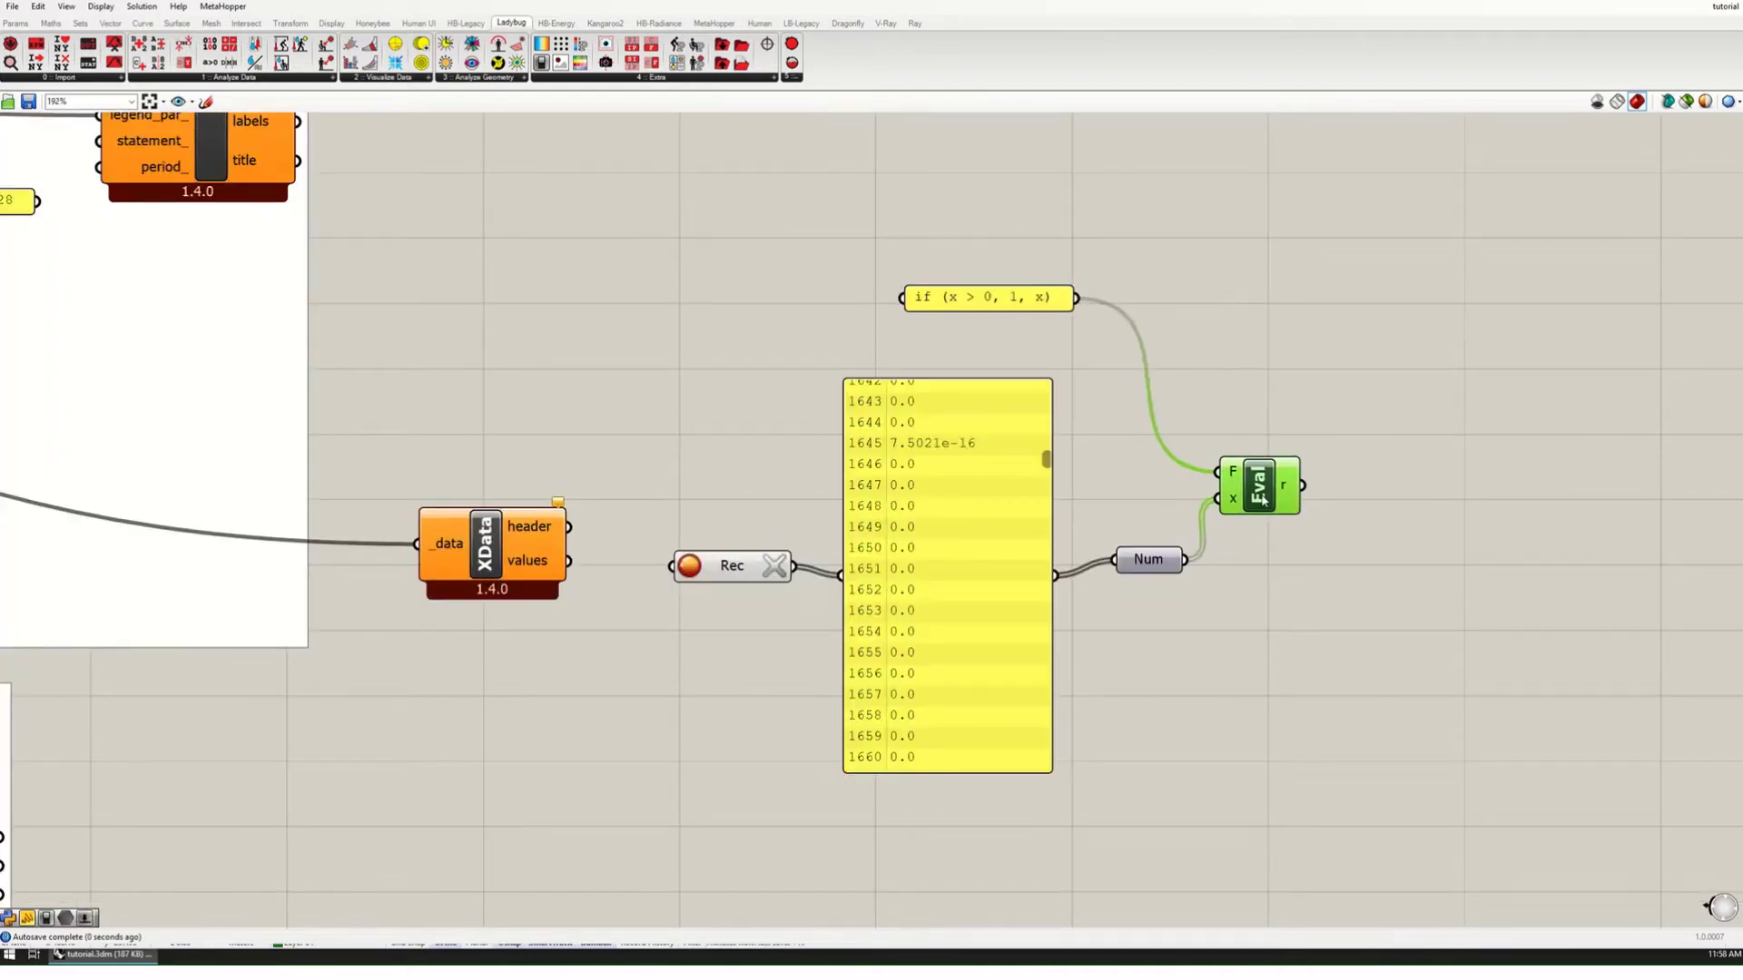
Step: Add a panel beside the Eval component and wire Eval's r output into it
double_click(1432, 563)
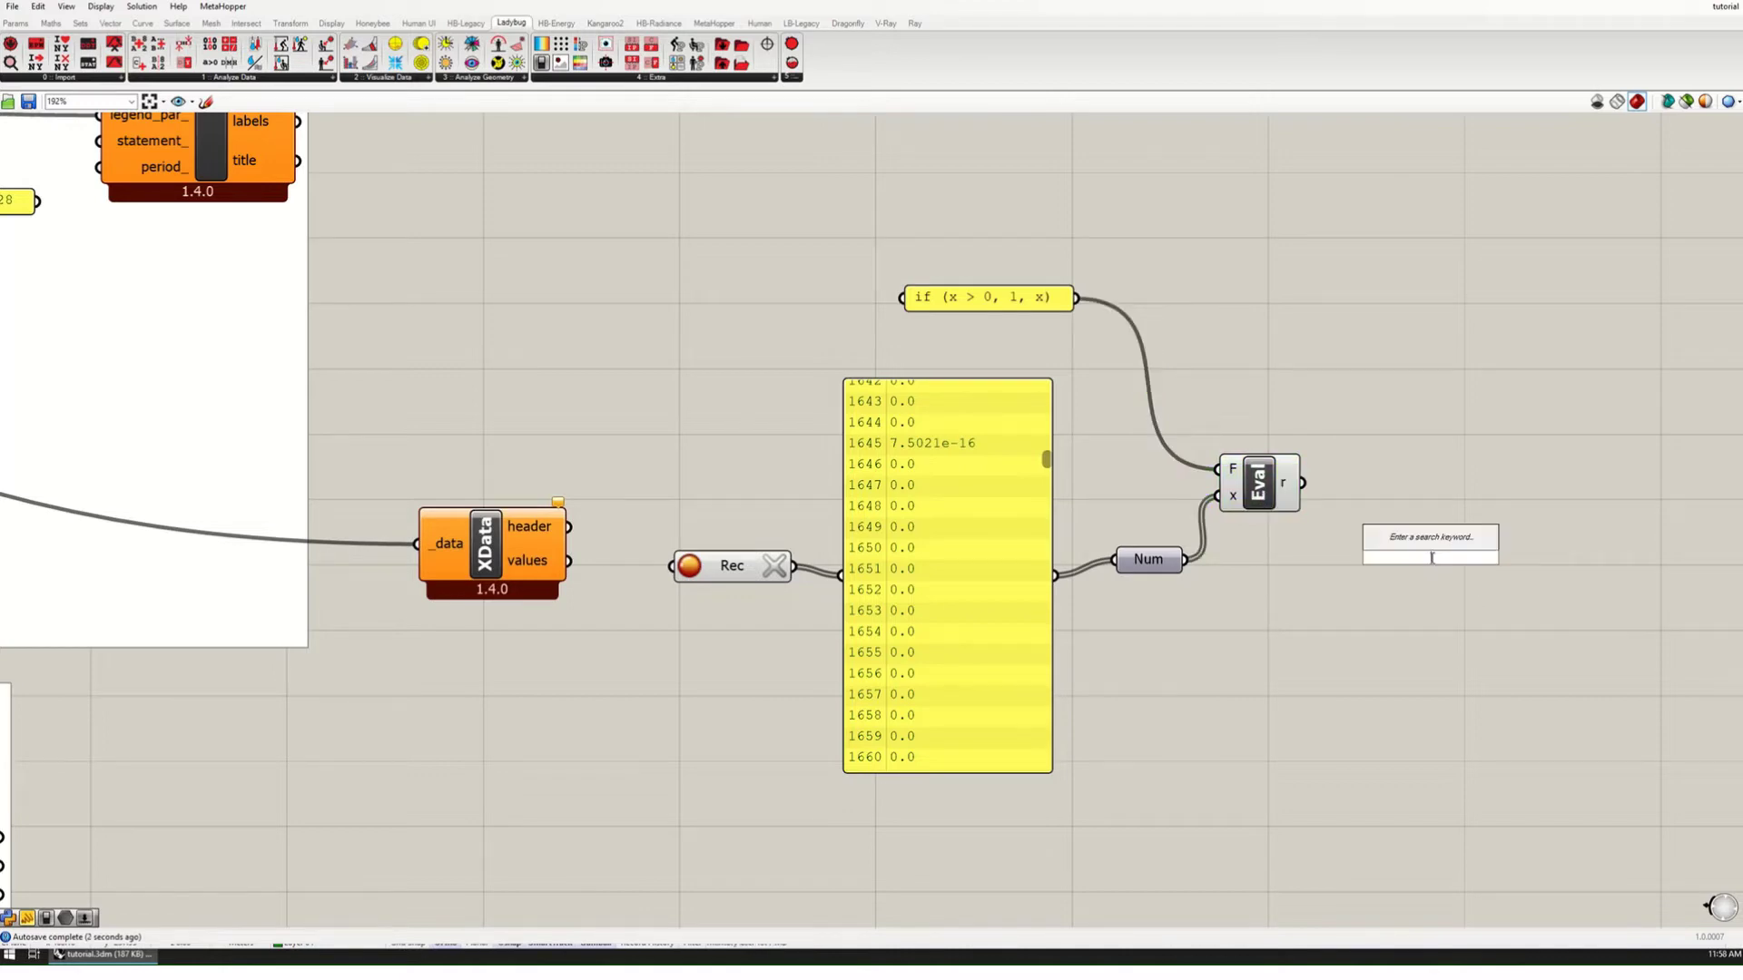
text(panel)
key(Return)
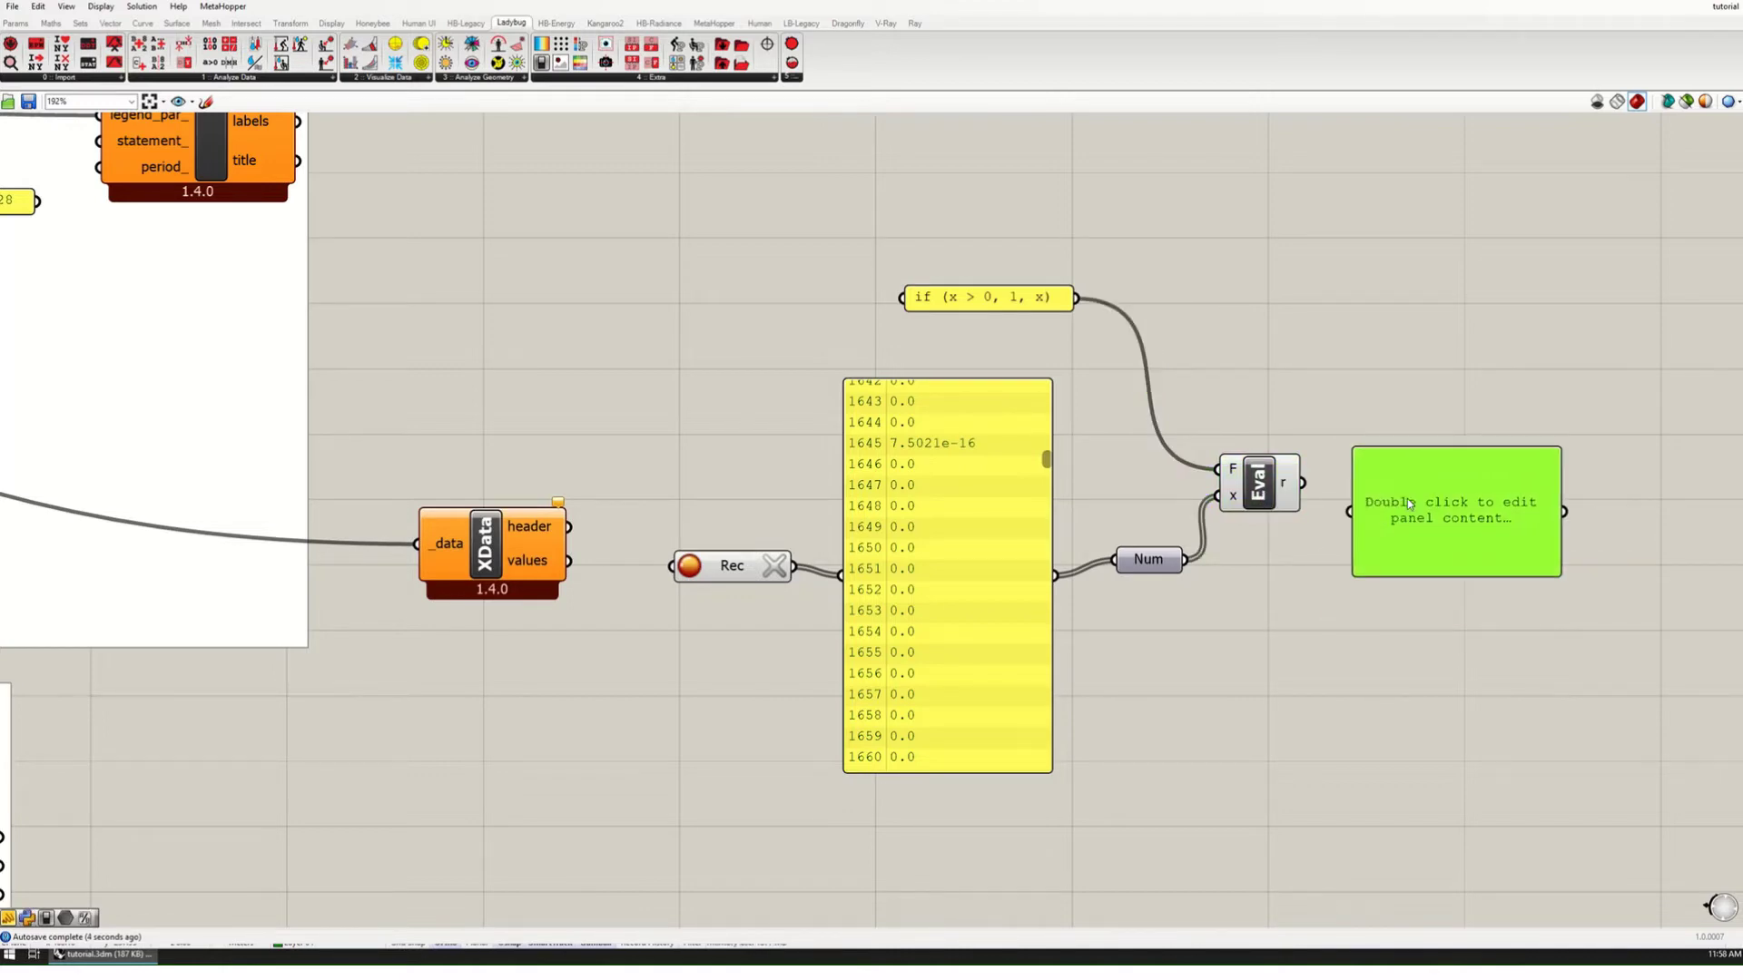
drag(1311, 492, 1349, 511)
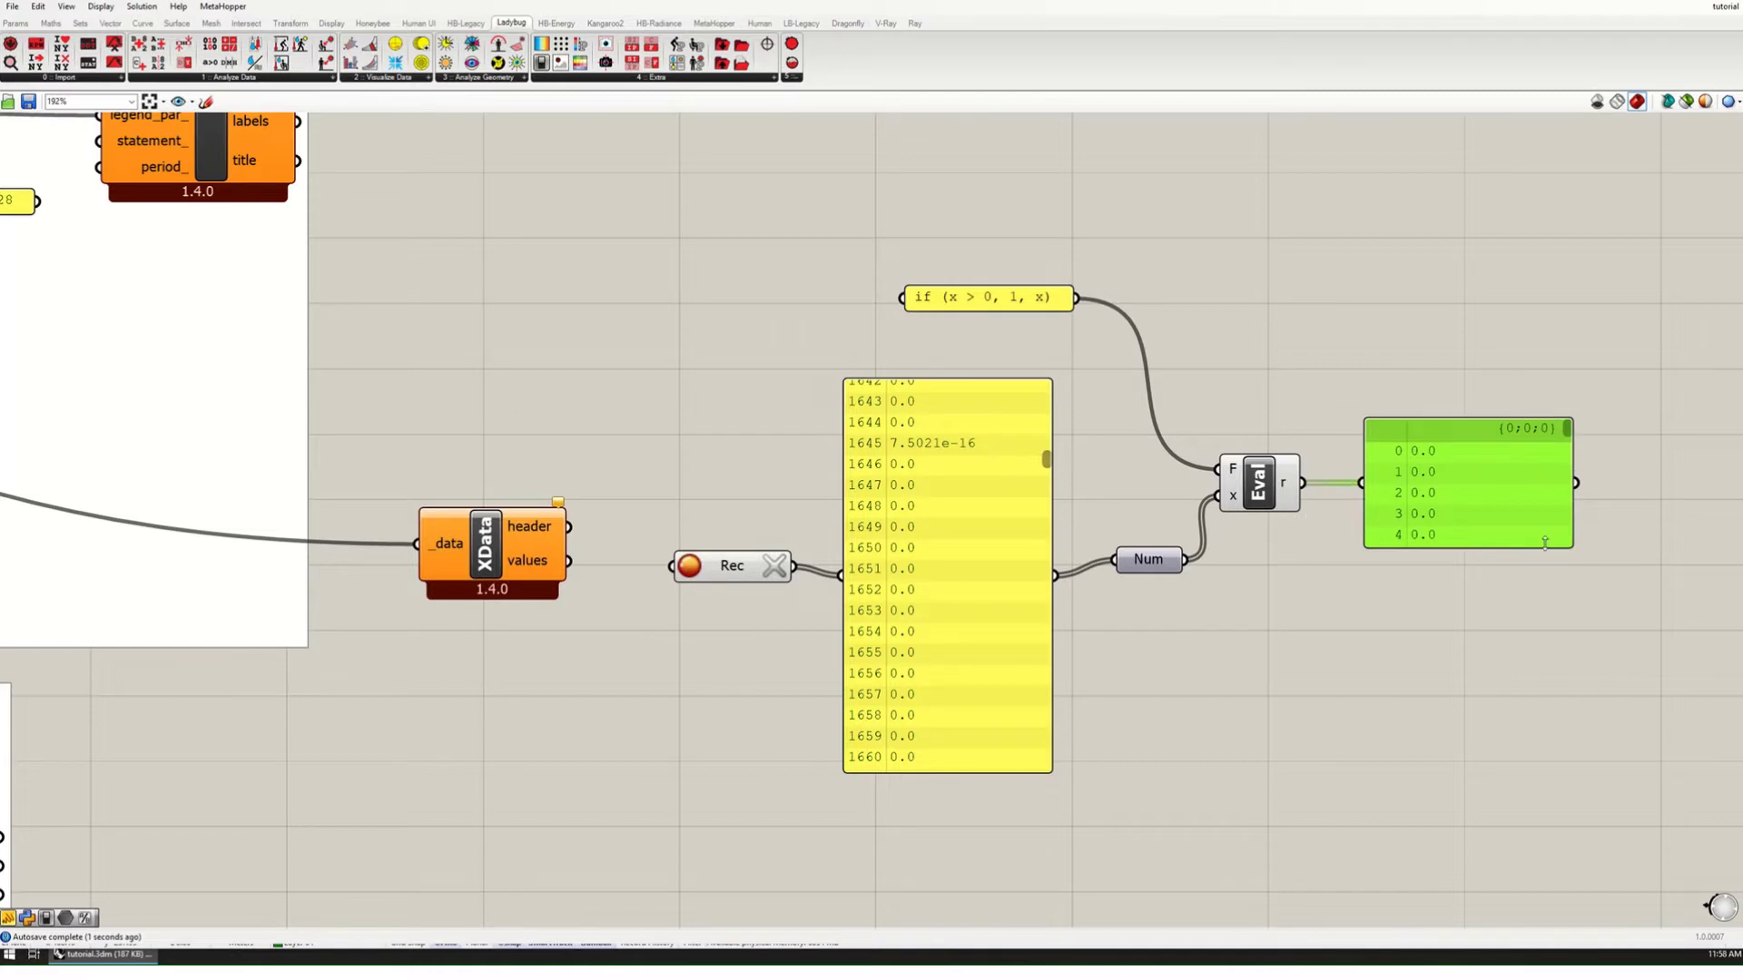
Step: Stretch the Eval results panel much taller and scroll its list to the entries around index 1650
scroll(1554, 615, down, 1)
drag(1554, 615, 1556, 705)
drag(1561, 451, 1563, 494)
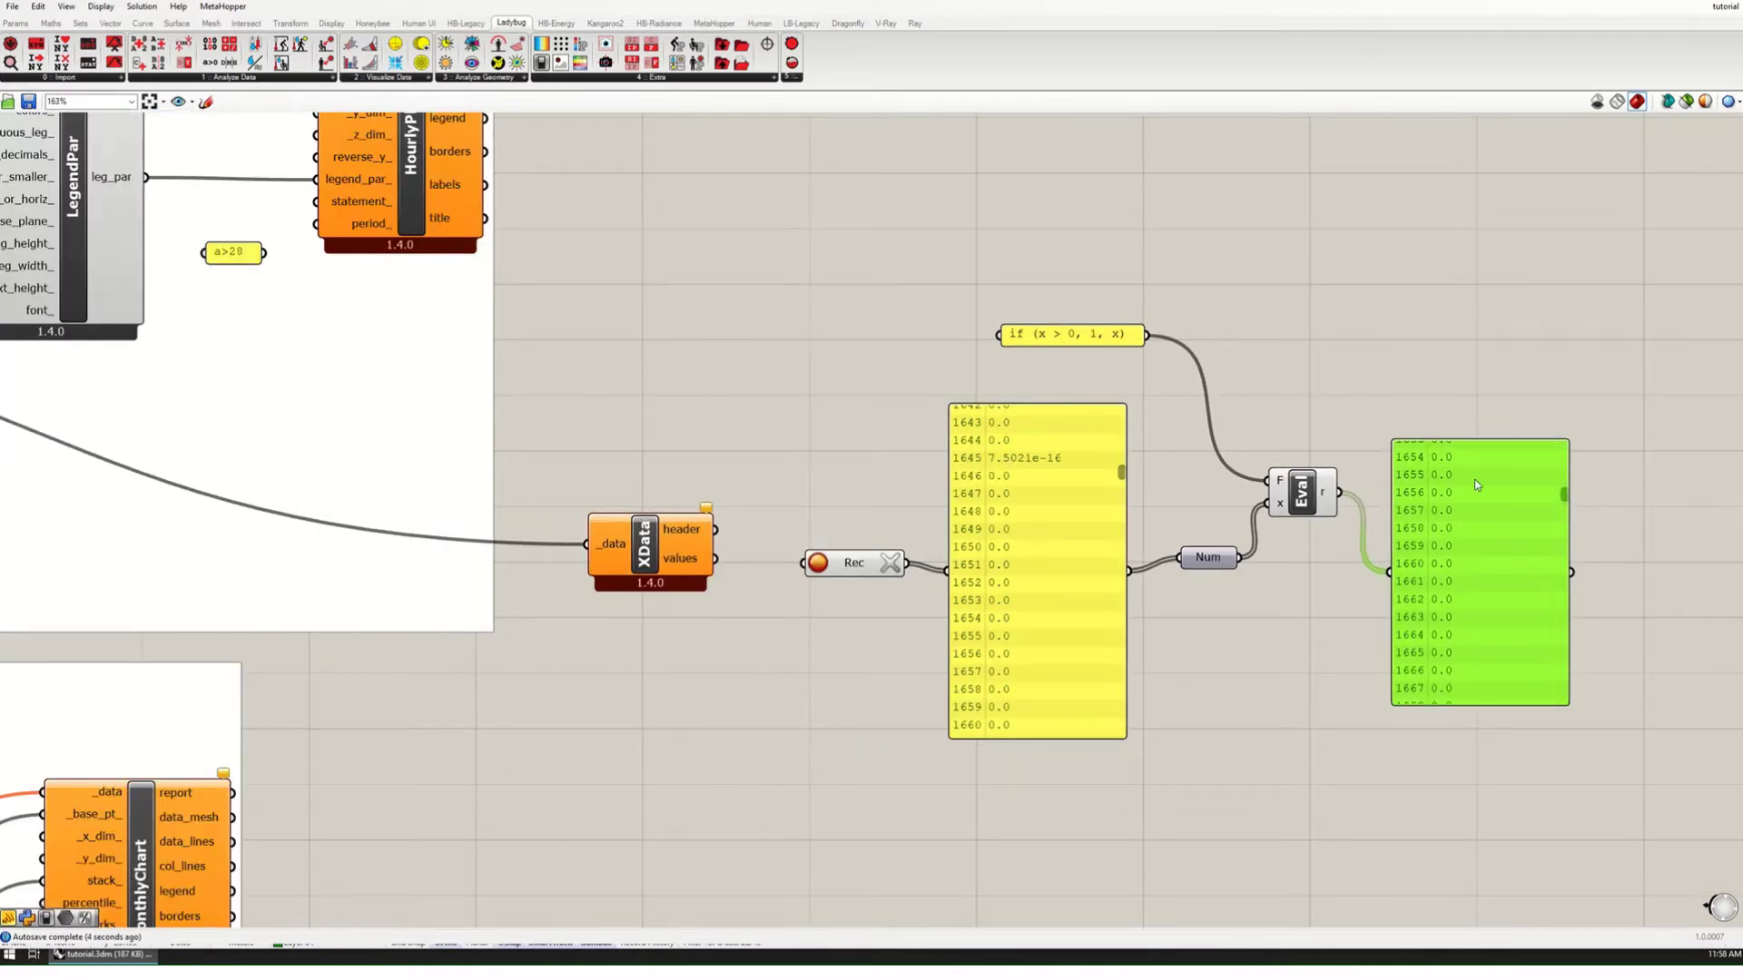
scroll(1565, 494, up, 3)
scroll(1564, 494, down, 3)
drag(1429, 668, 1435, 606)
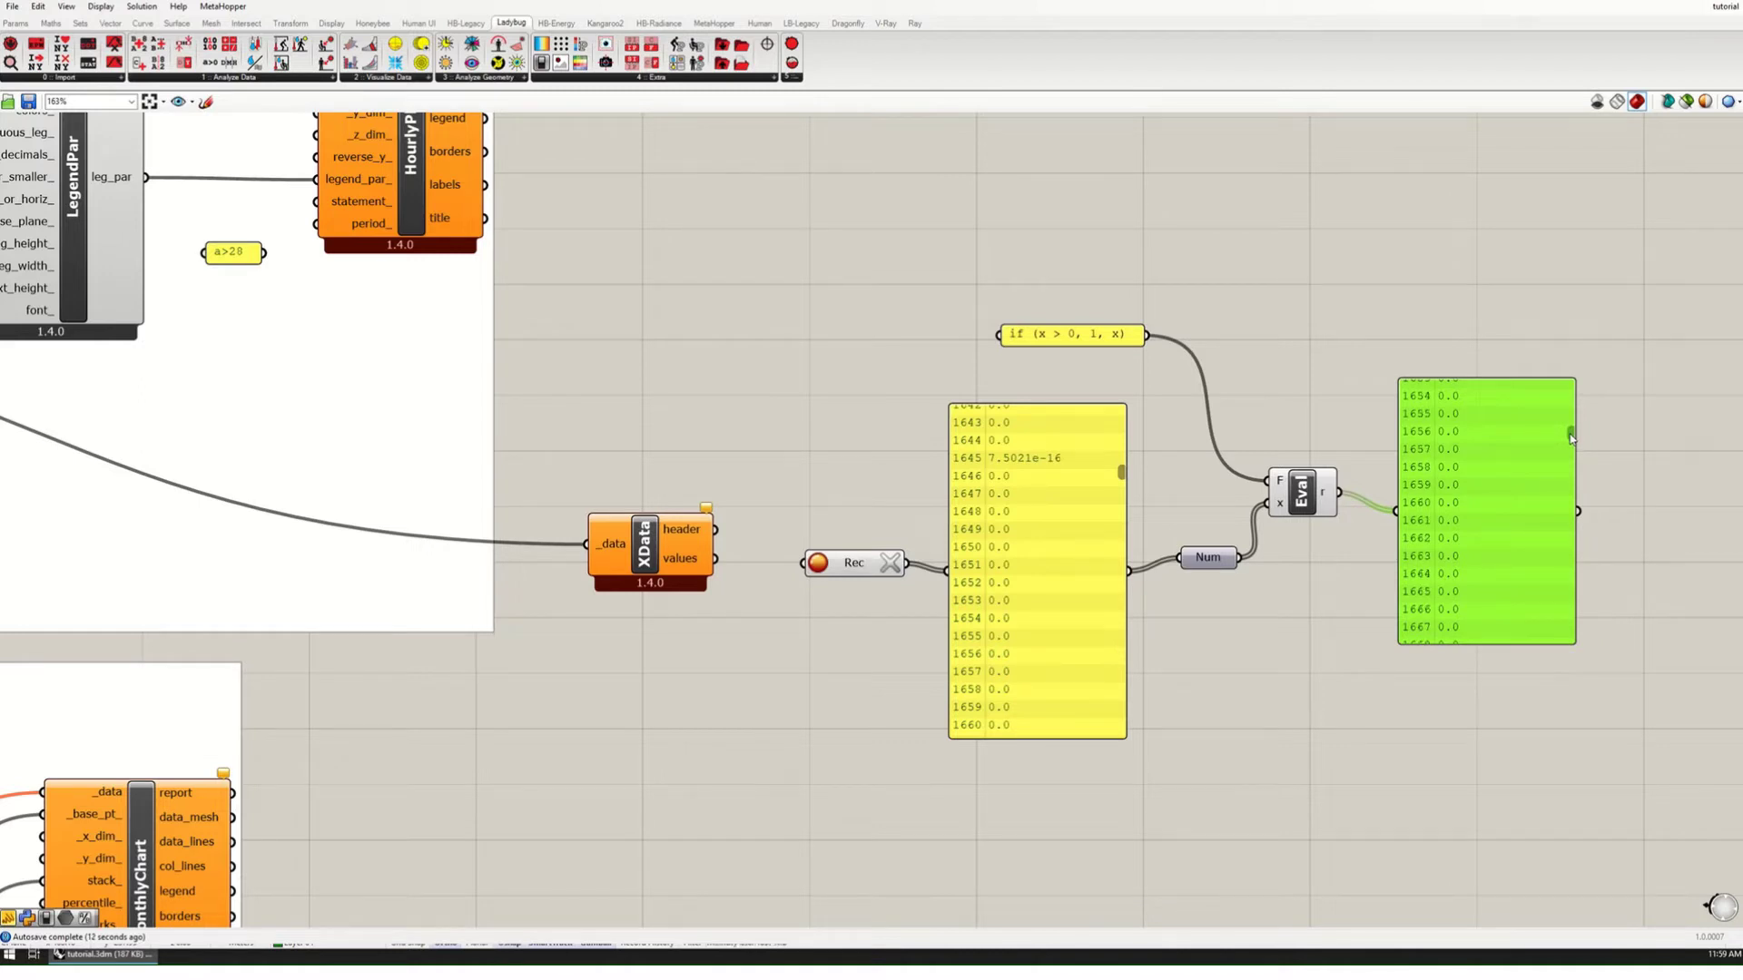
click(1472, 371)
drag(1475, 378, 1469, 160)
drag(1467, 253, 1491, 572)
drag(1478, 472, 1496, 146)
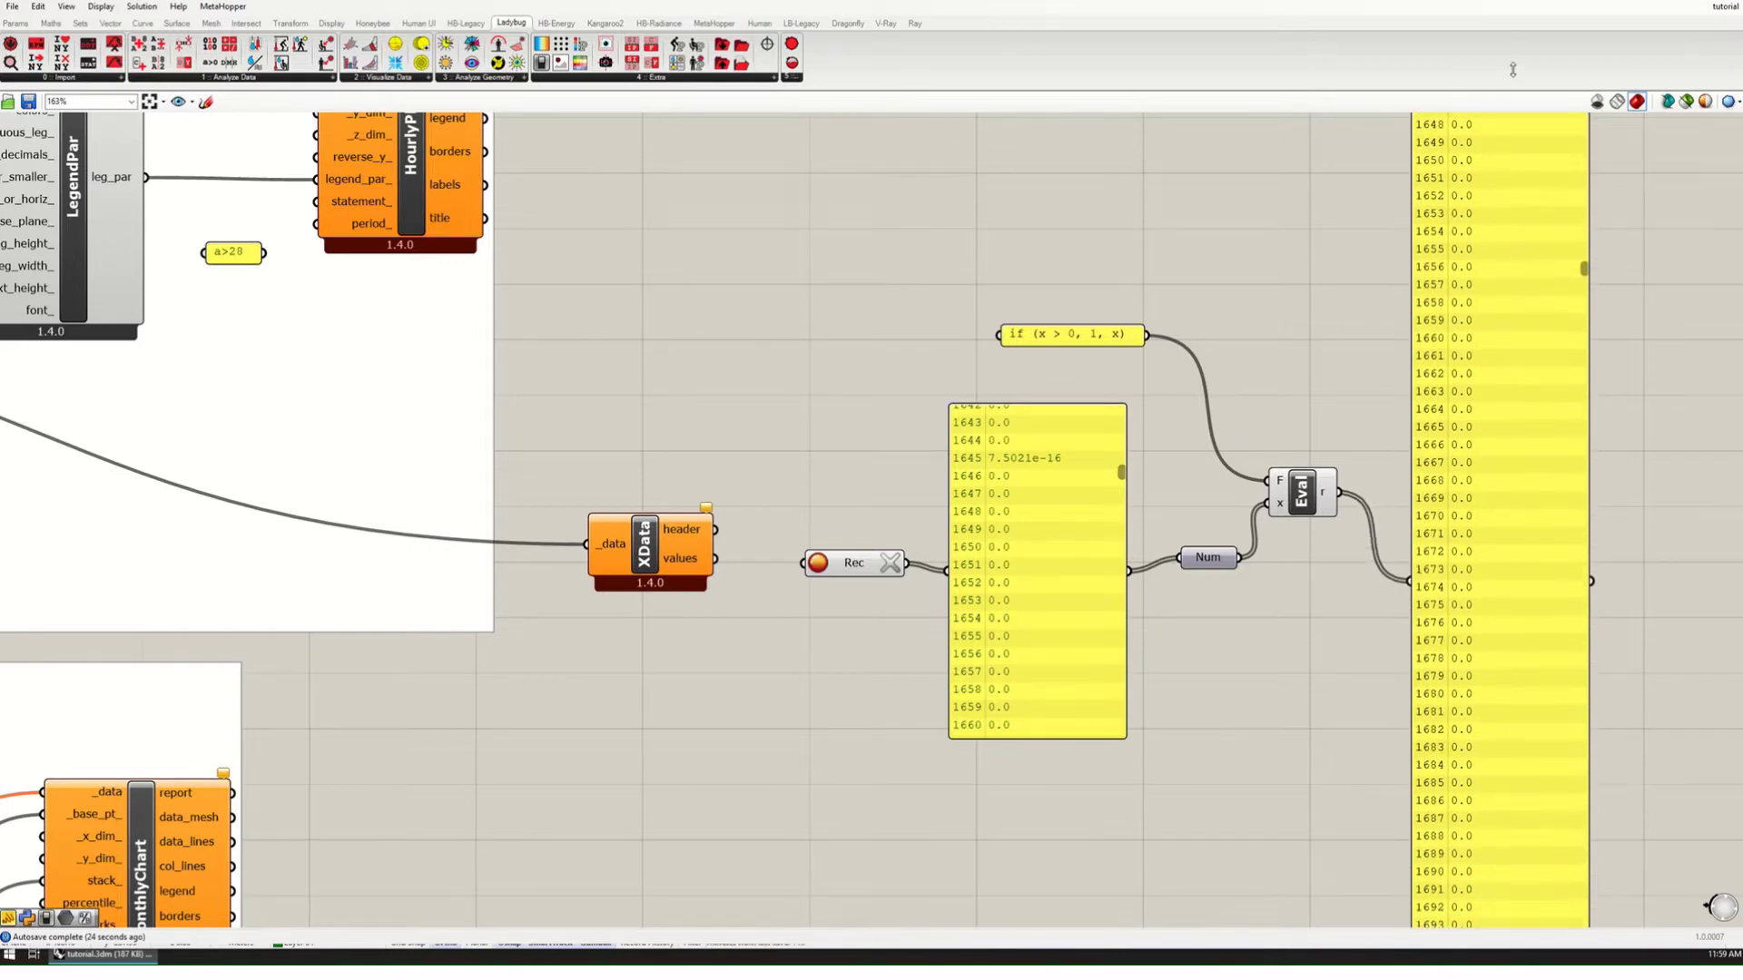
drag(1509, 359, 1510, 458)
Step: Examine the converted list in the enlarged Eval results panel, checking entries from index 1645 and around index 2456 for on/off values
scroll(1497, 363, up, 1)
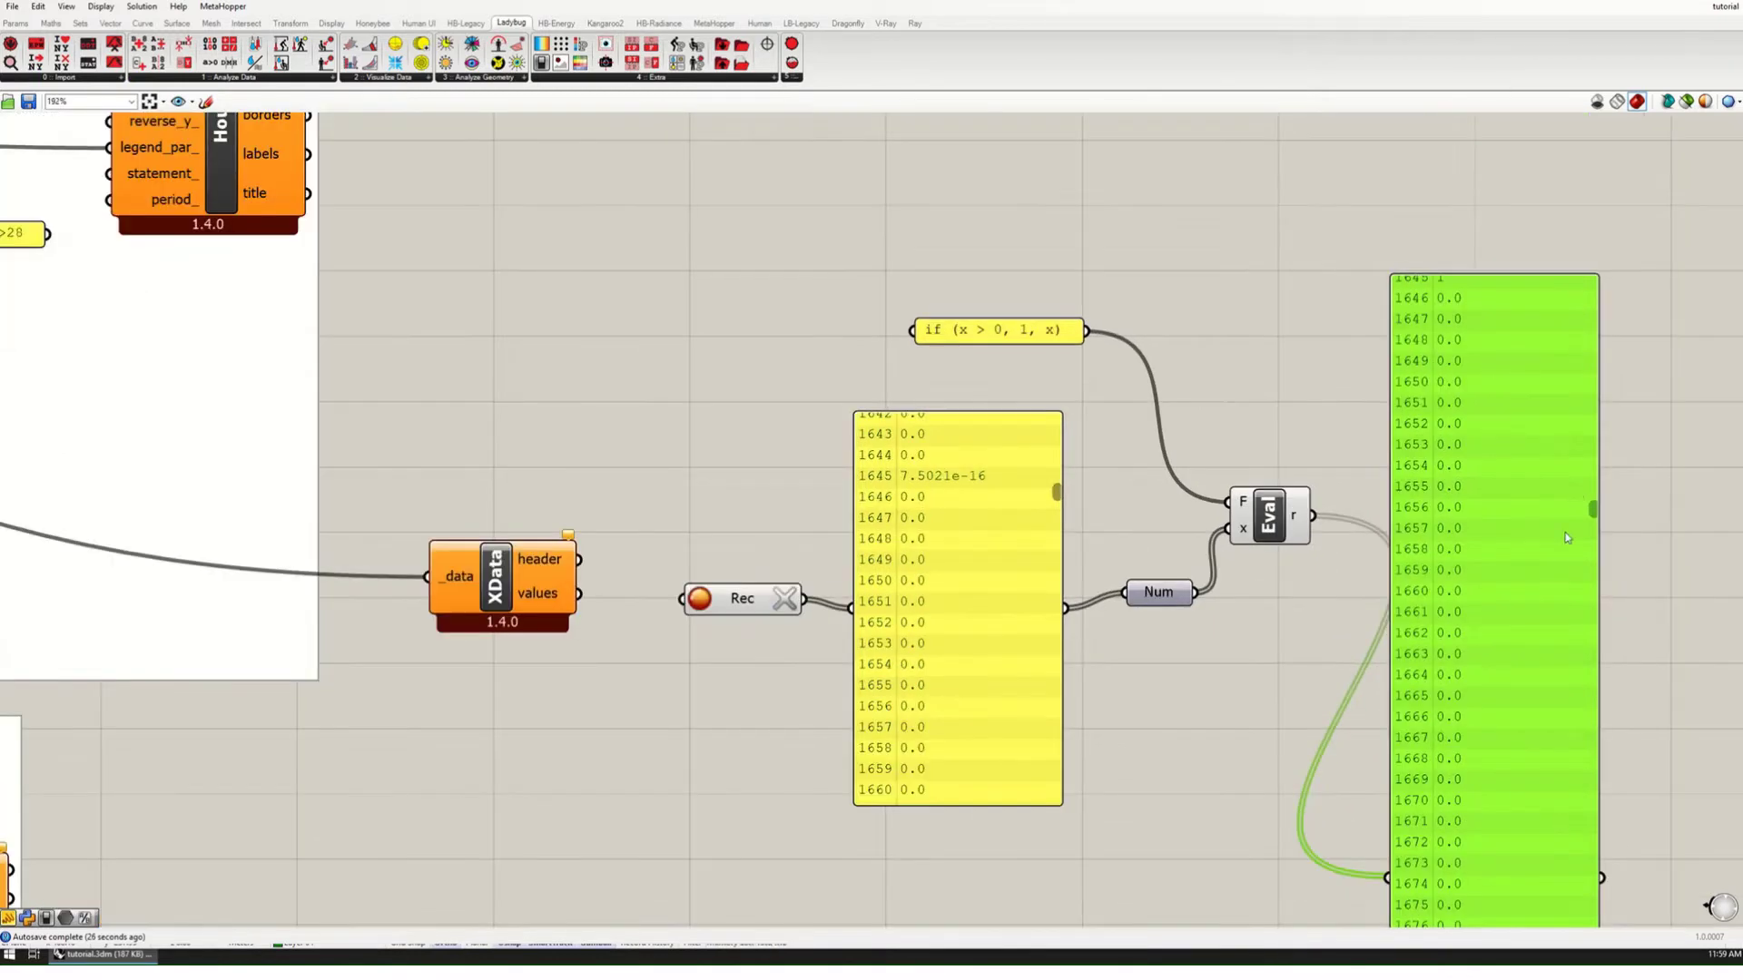
scroll(1565, 532, down, 4)
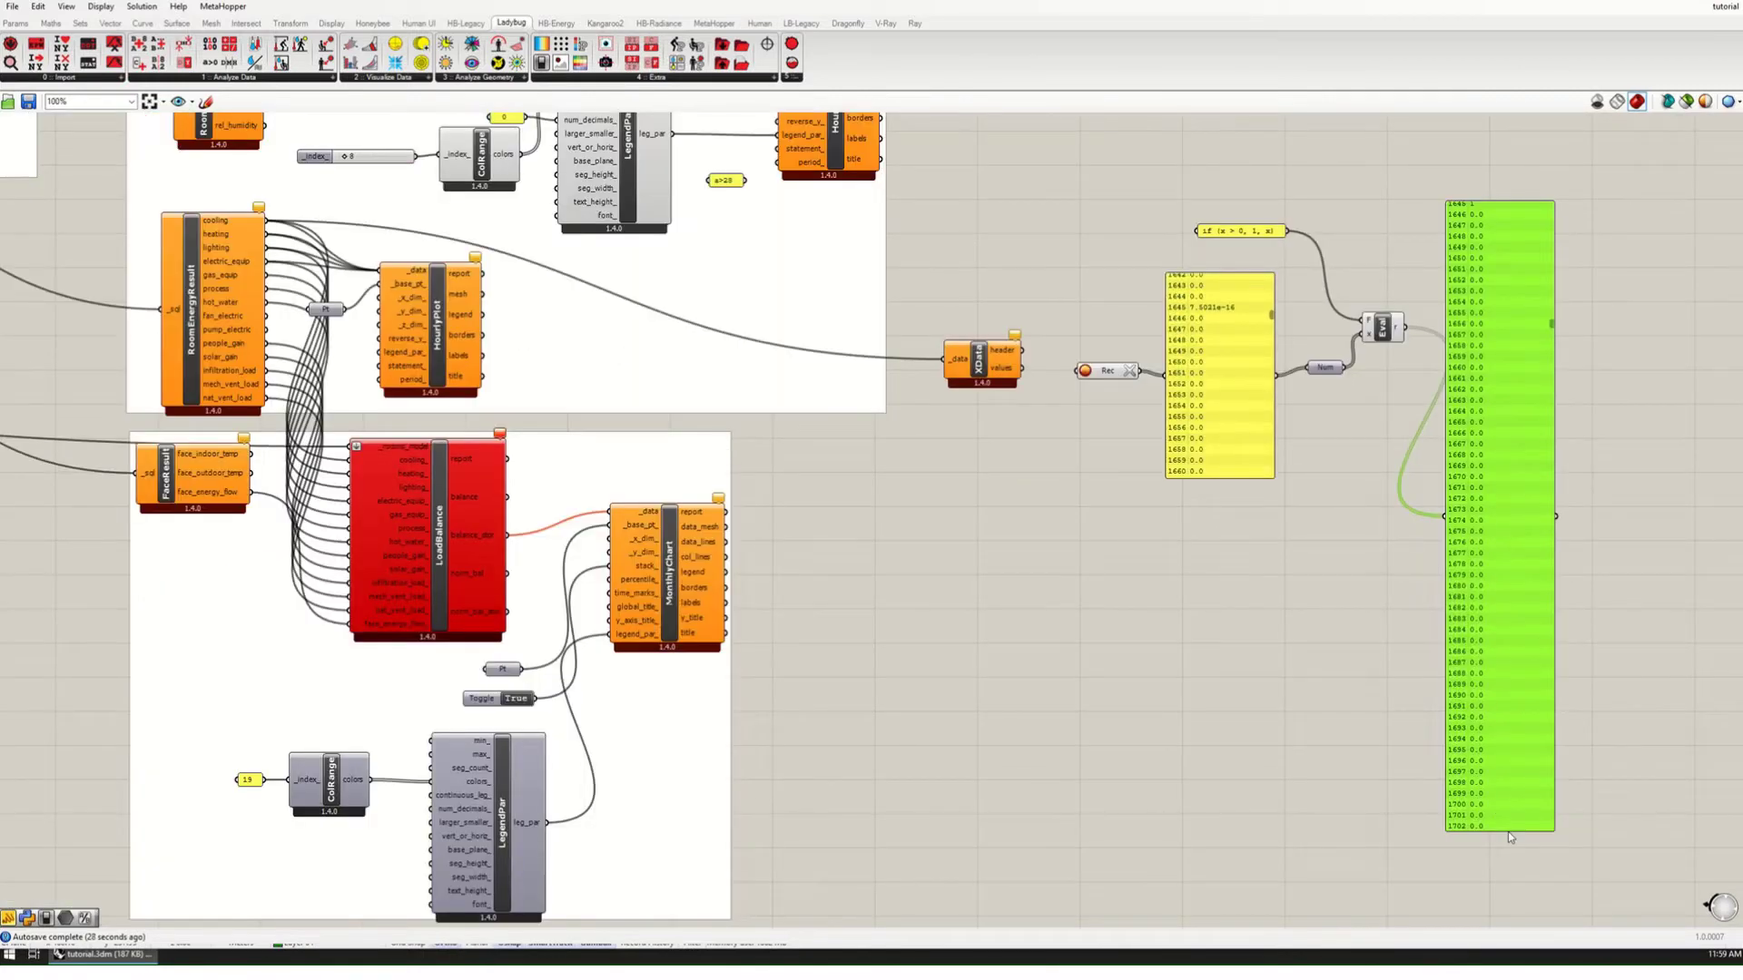
drag(1507, 832, 1507, 896)
scroll(1499, 250, up, 1)
scroll(1499, 250, up, 2)
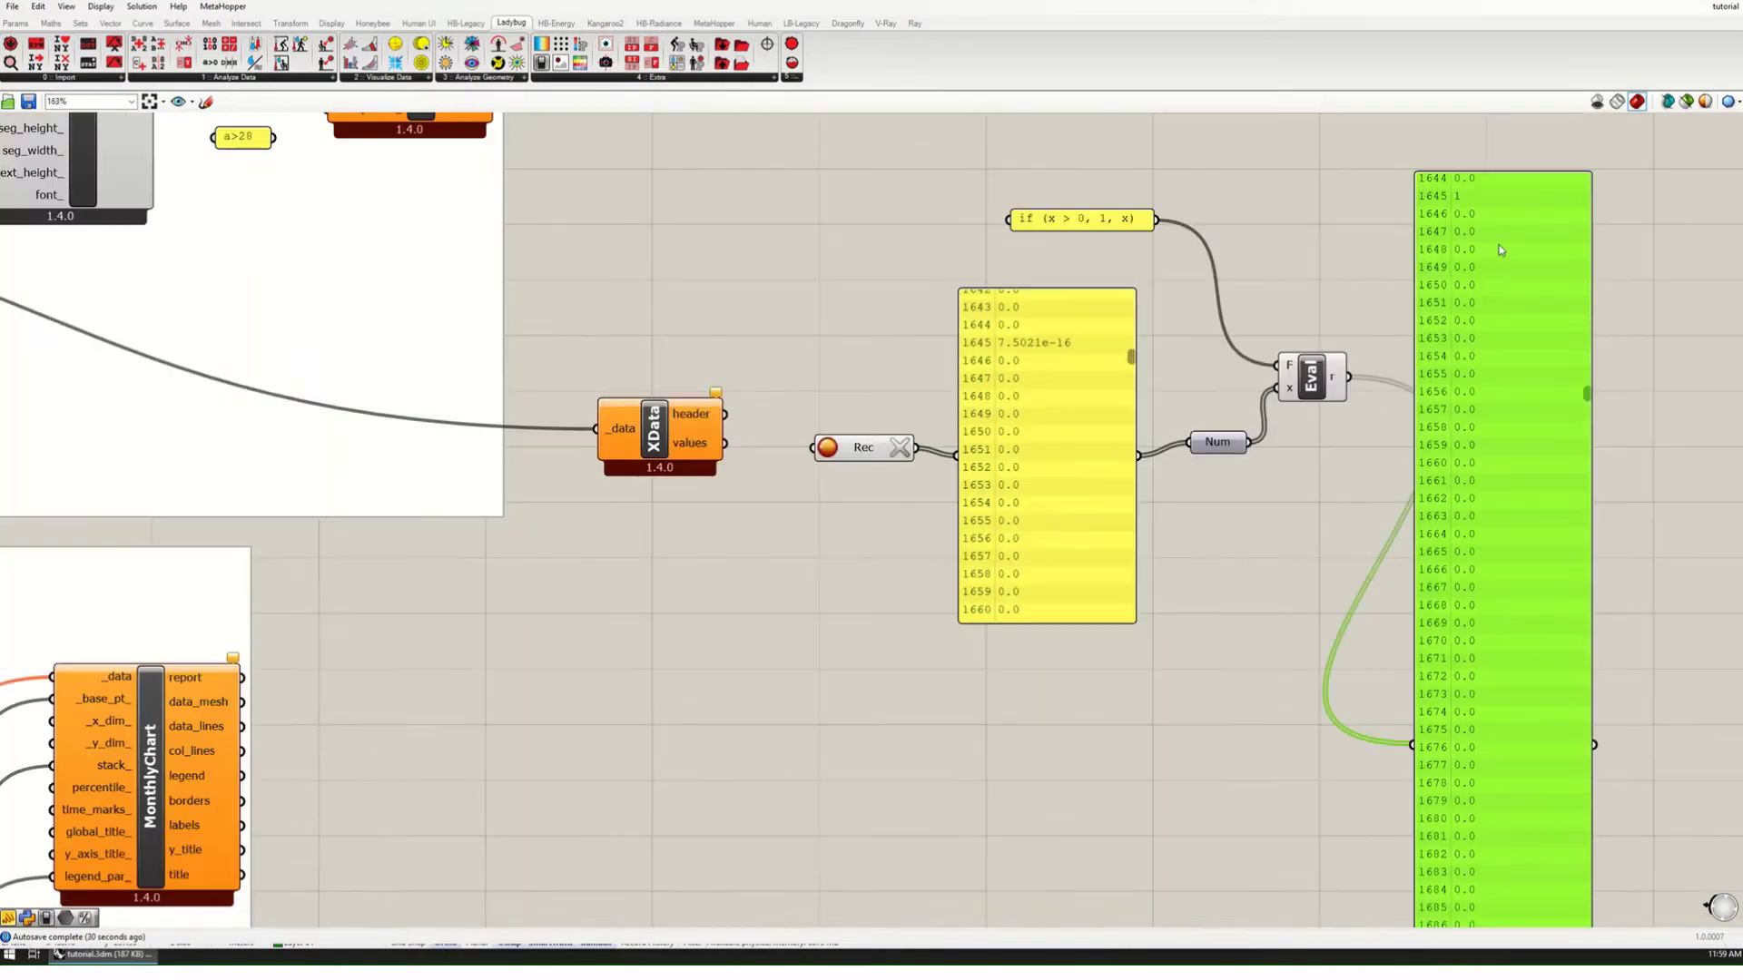
drag(1436, 185, 1488, 294)
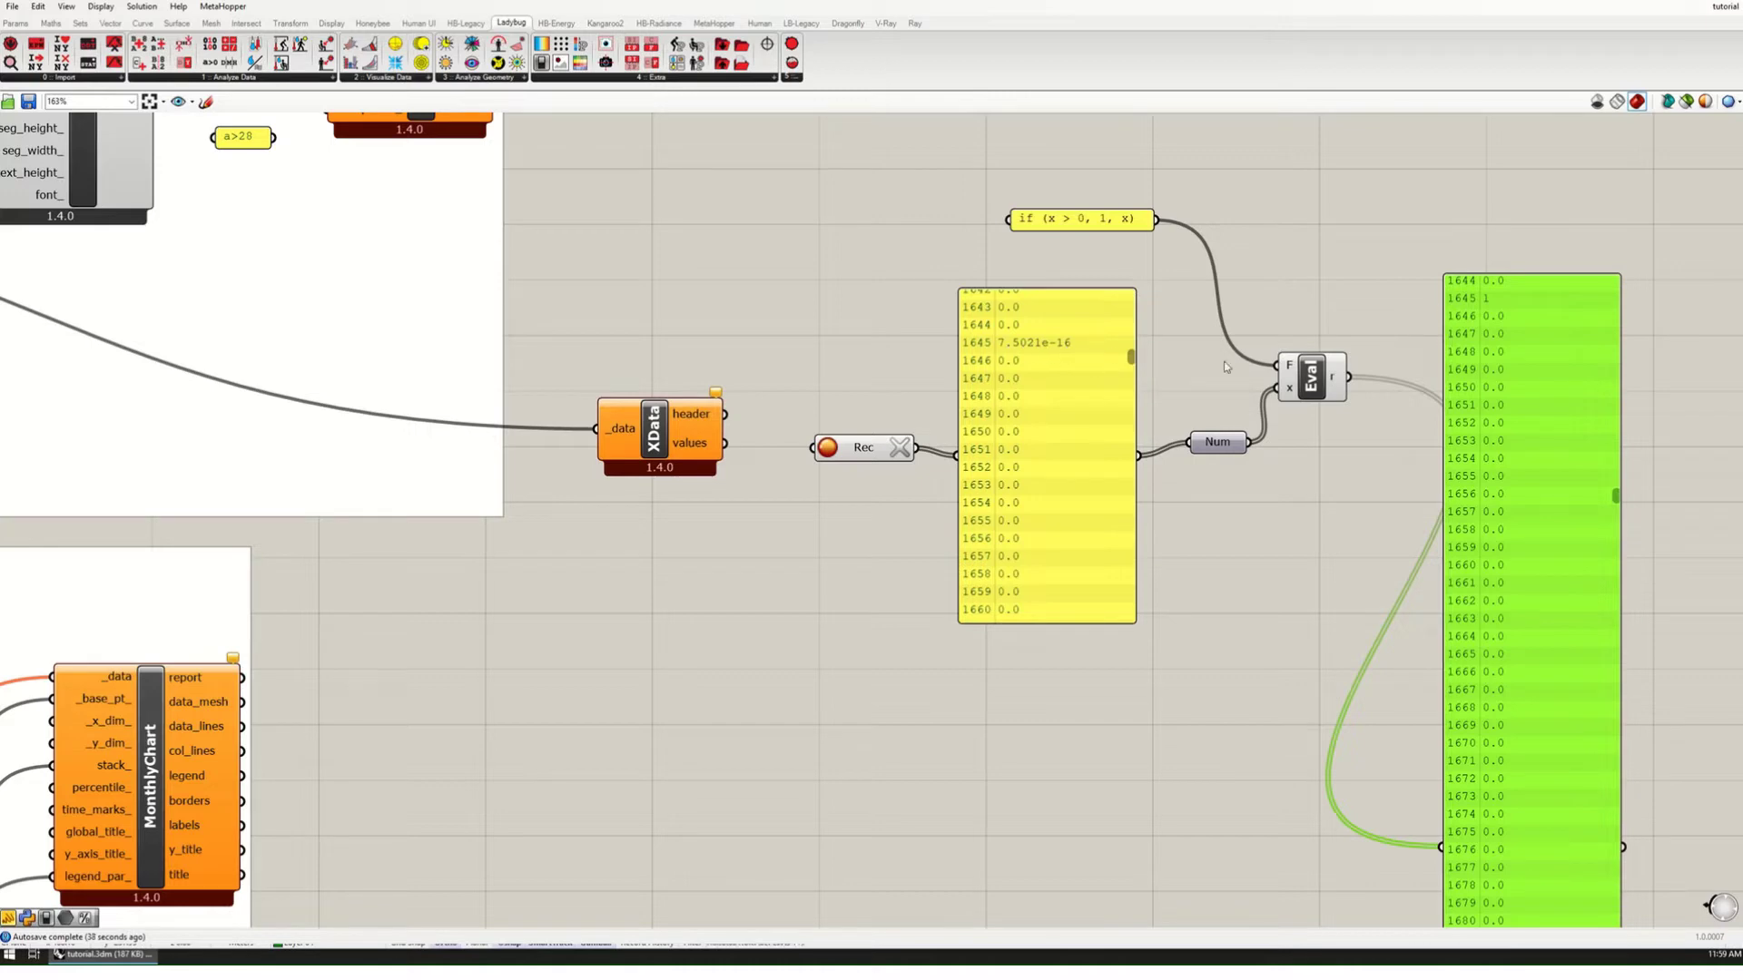
drag(1483, 300, 1485, 297)
drag(1497, 404, 1497, 286)
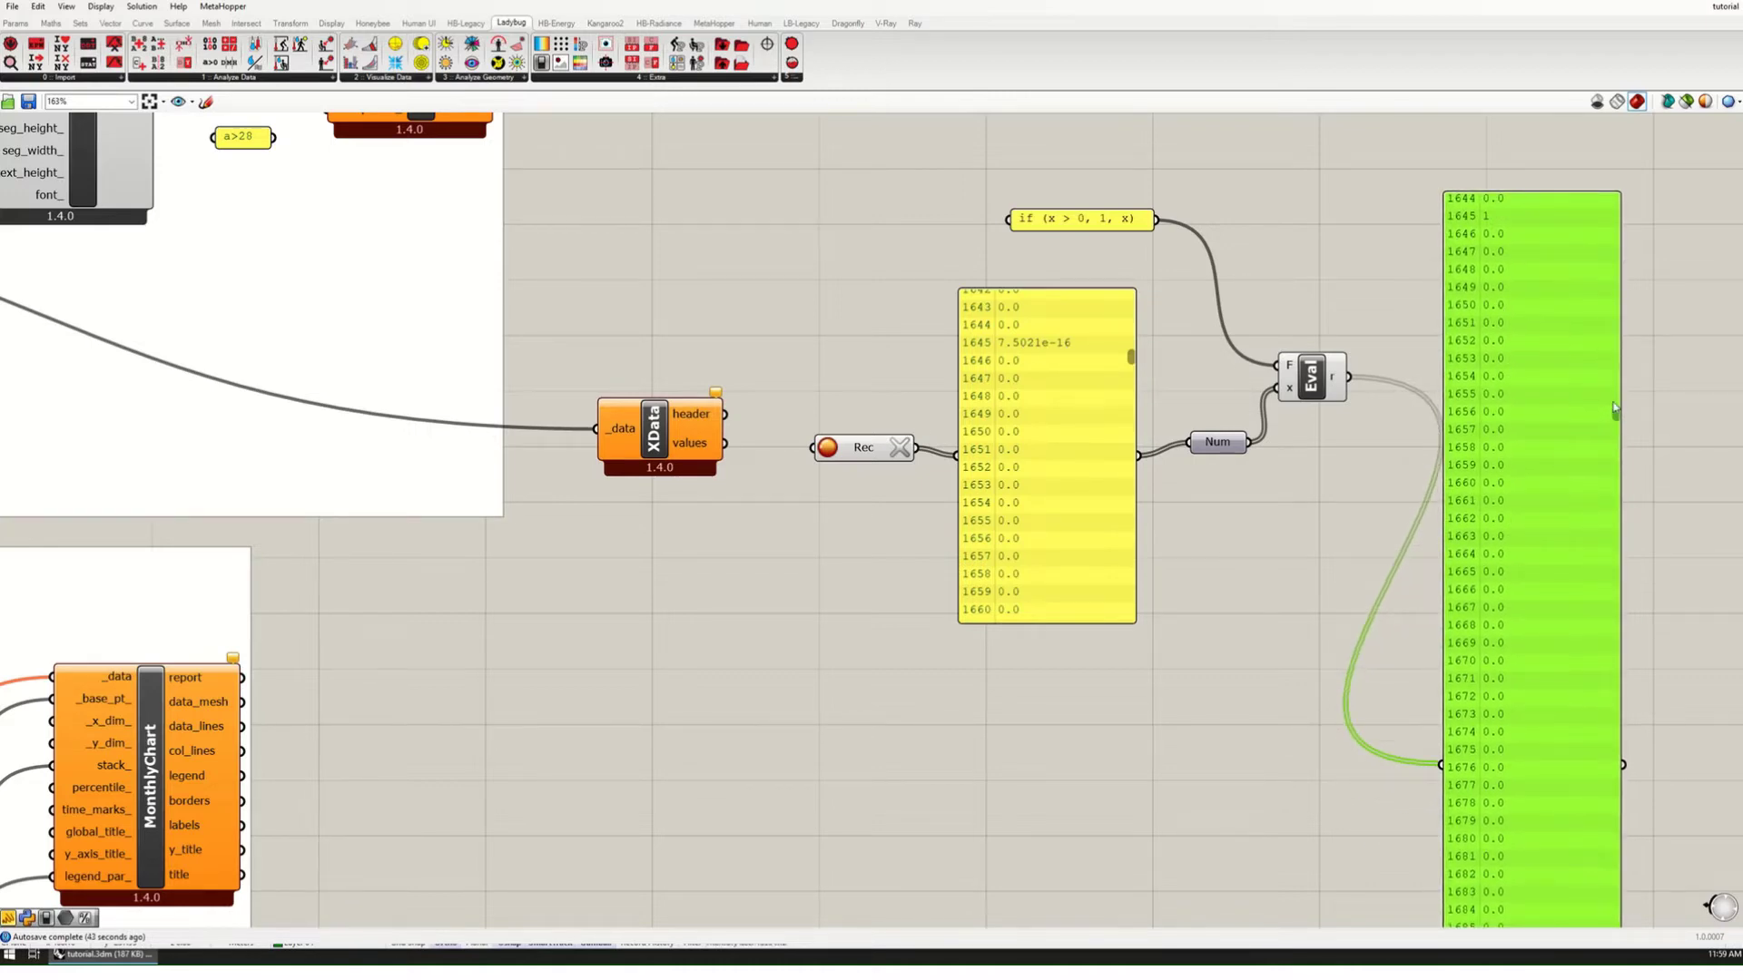
drag(1616, 416, 1622, 523)
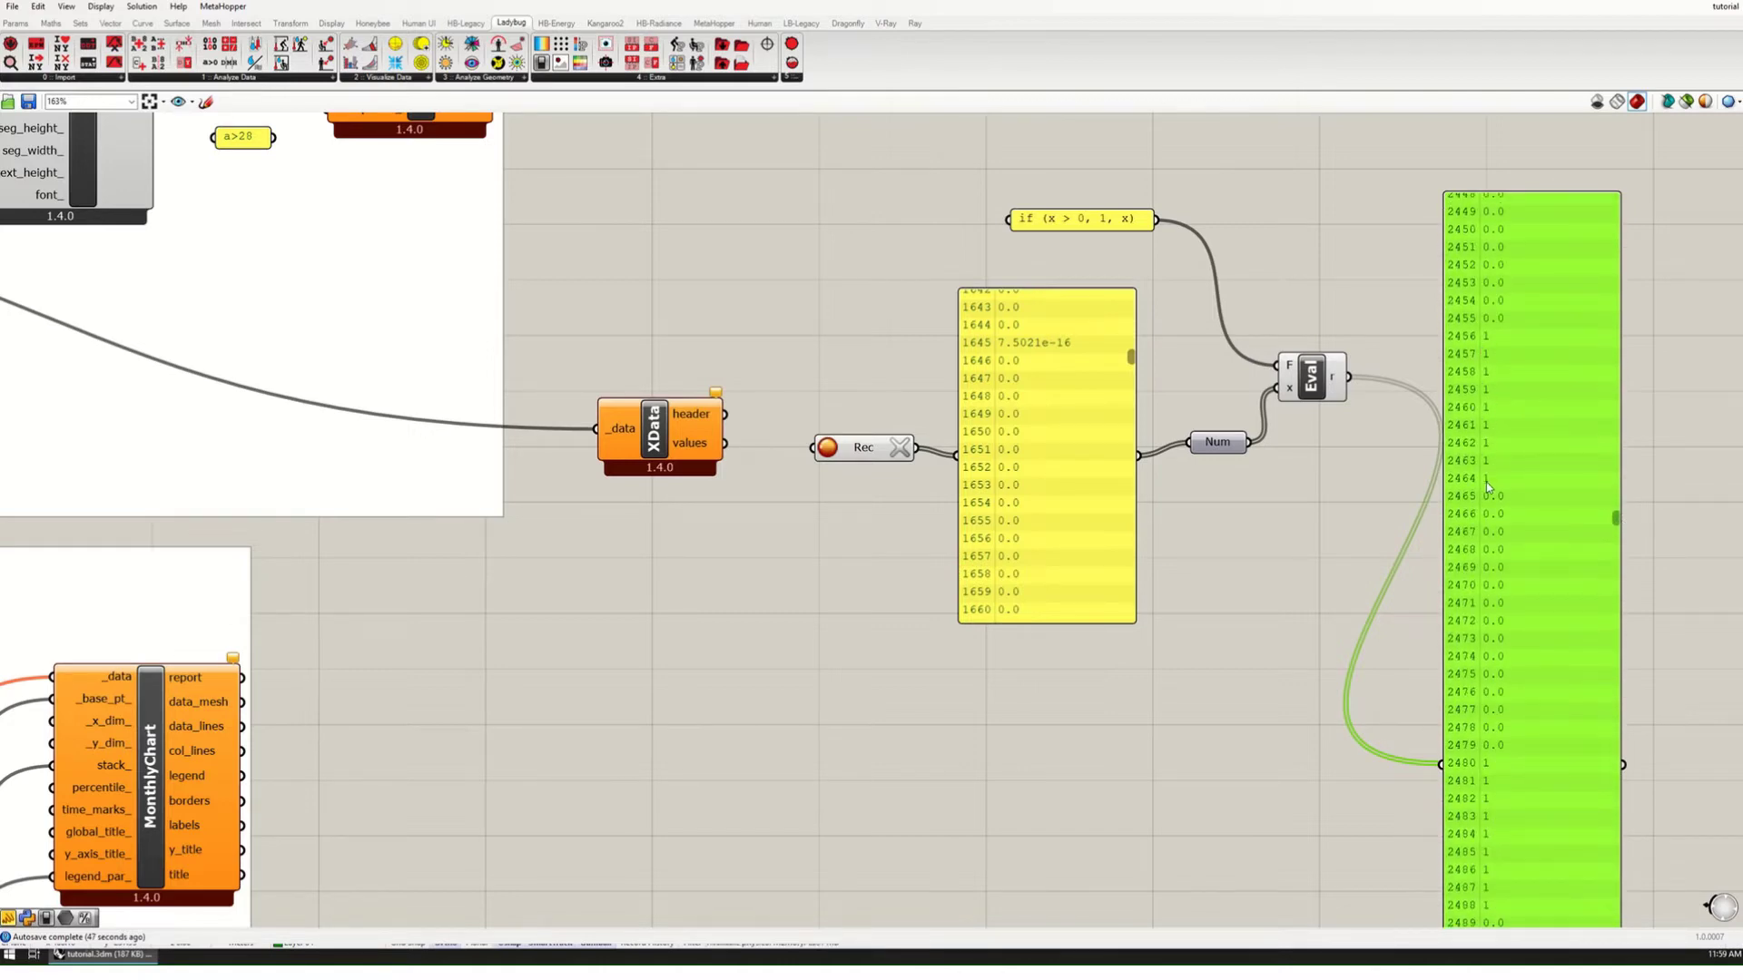
drag(1522, 603, 1483, 623)
Step: Name the Eval results panel "Nat Vent Availabilty" and shift it slightly up
click(1305, 519)
right_drag(1305, 519, 1195, 661)
right_click(1442, 411)
click(1440, 415)
text(N)
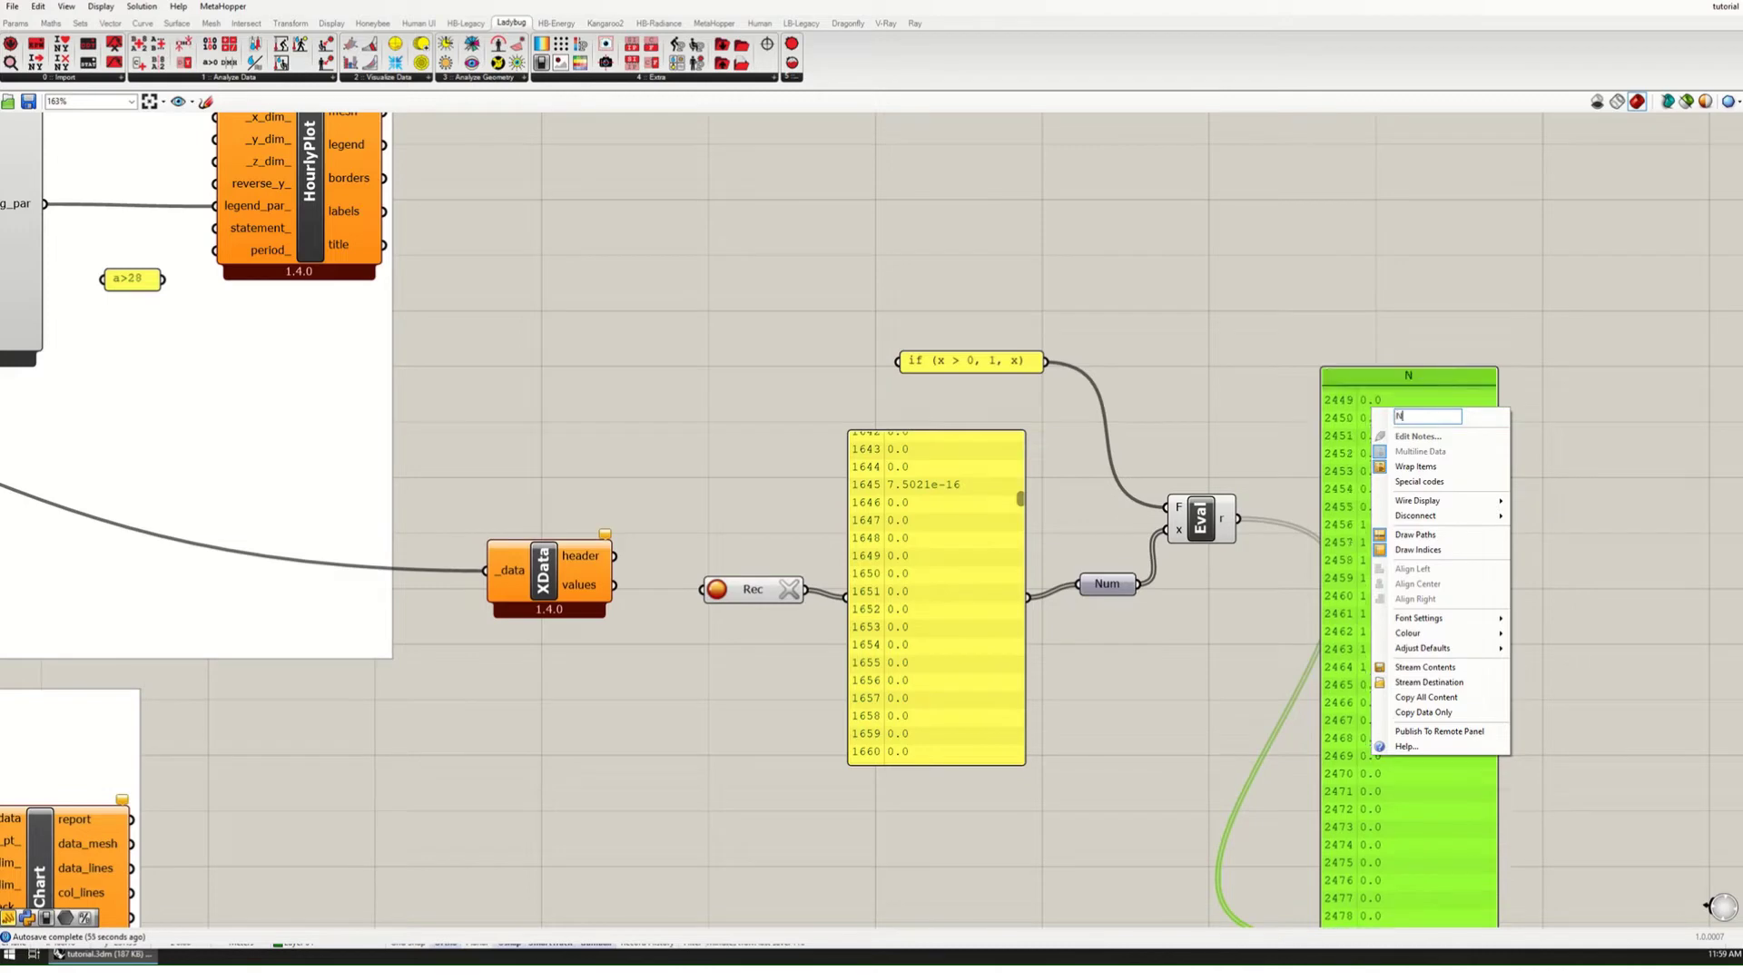
text(at Vent Availabilty)
key(Return)
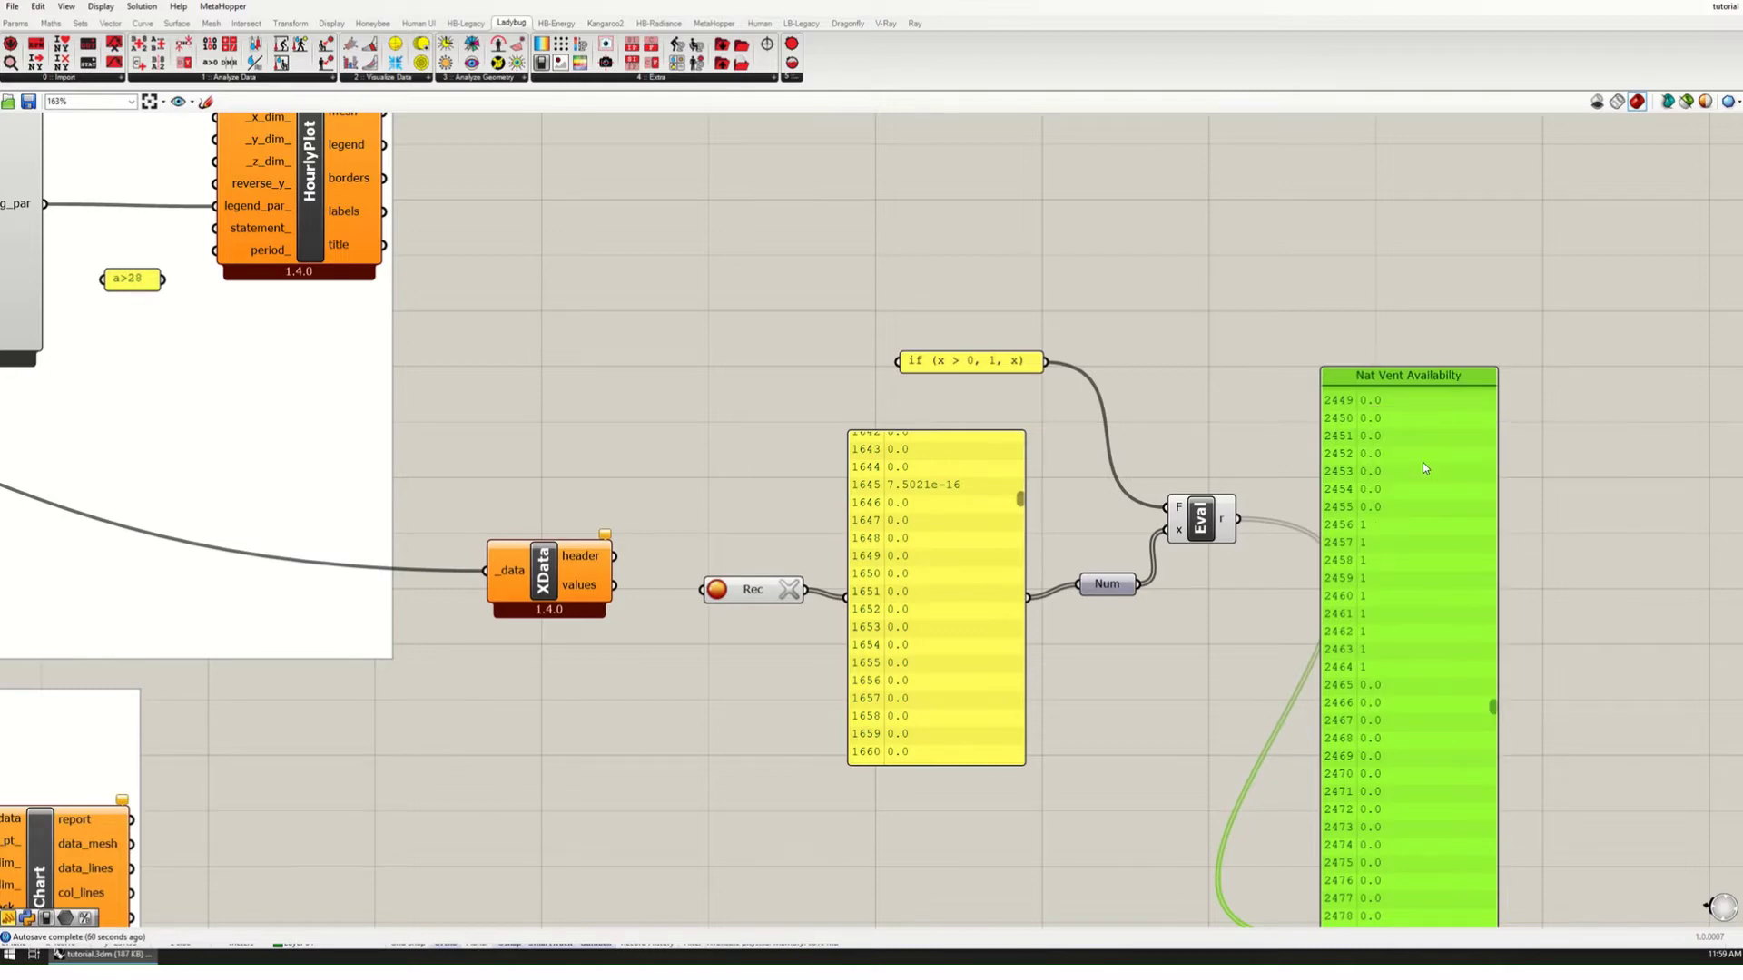
drag(1424, 469, 1419, 412)
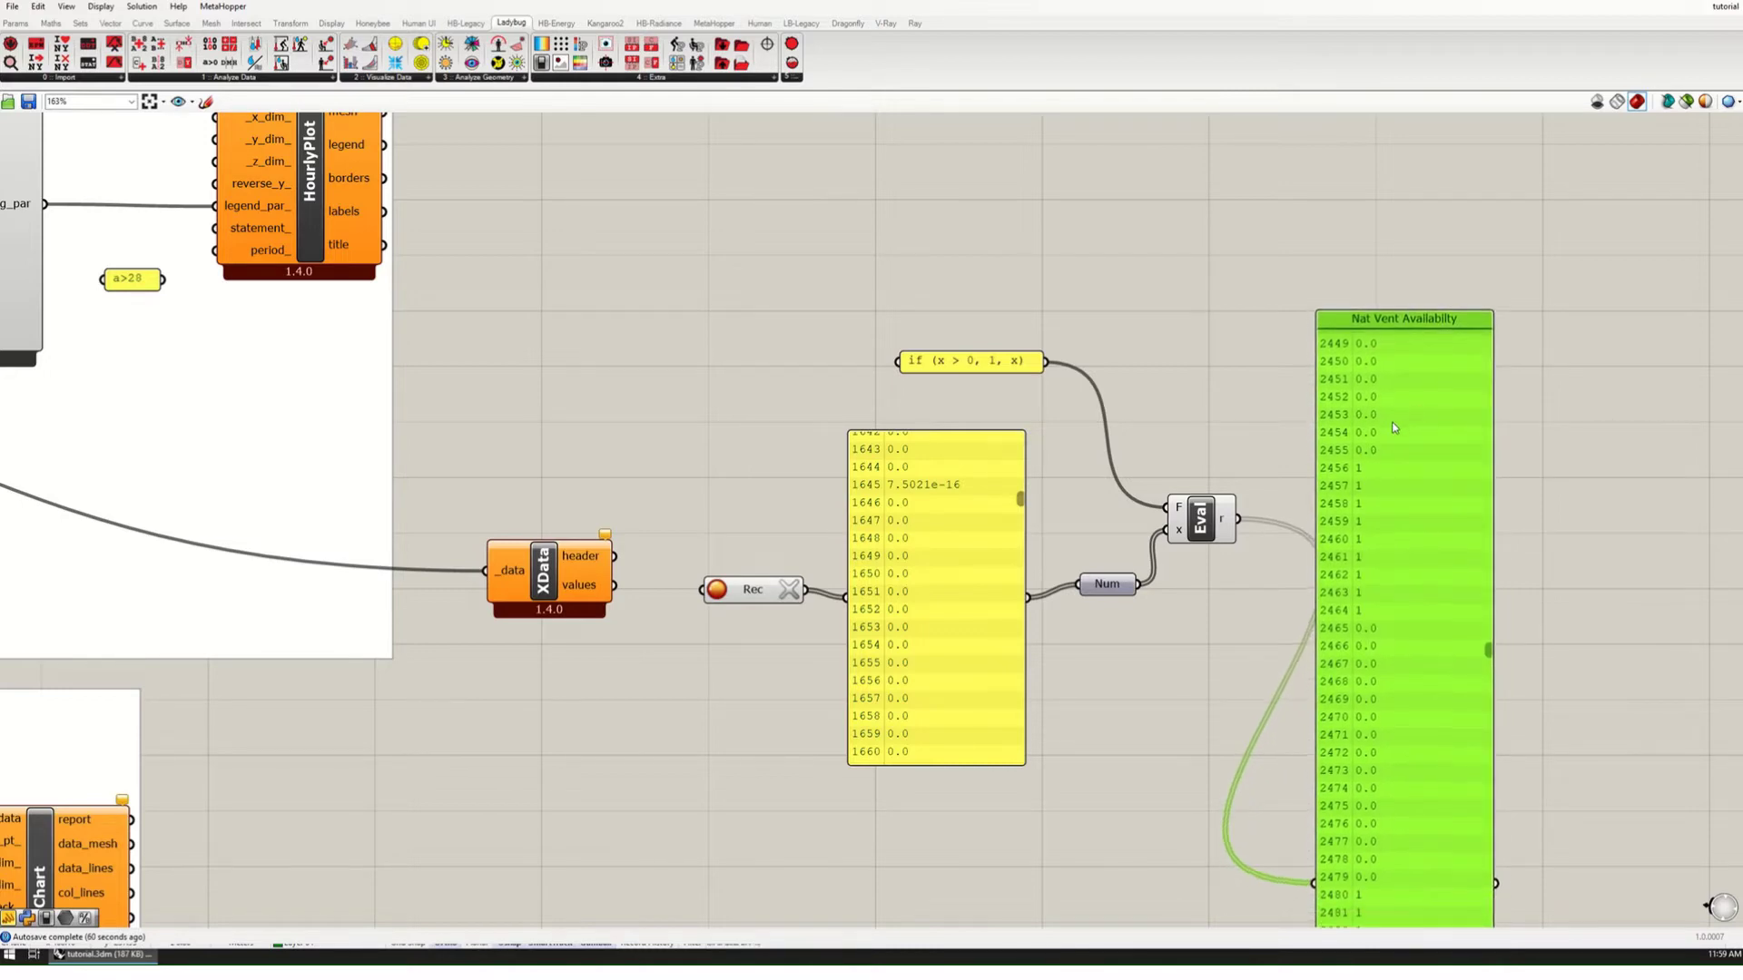
Step: Add an HB-Energy FixedIntervalSchedule component, wire Eval's r output into its _values input, and move the Nat Vent Availabilty panel down
right_drag(1387, 423, 1210, 437)
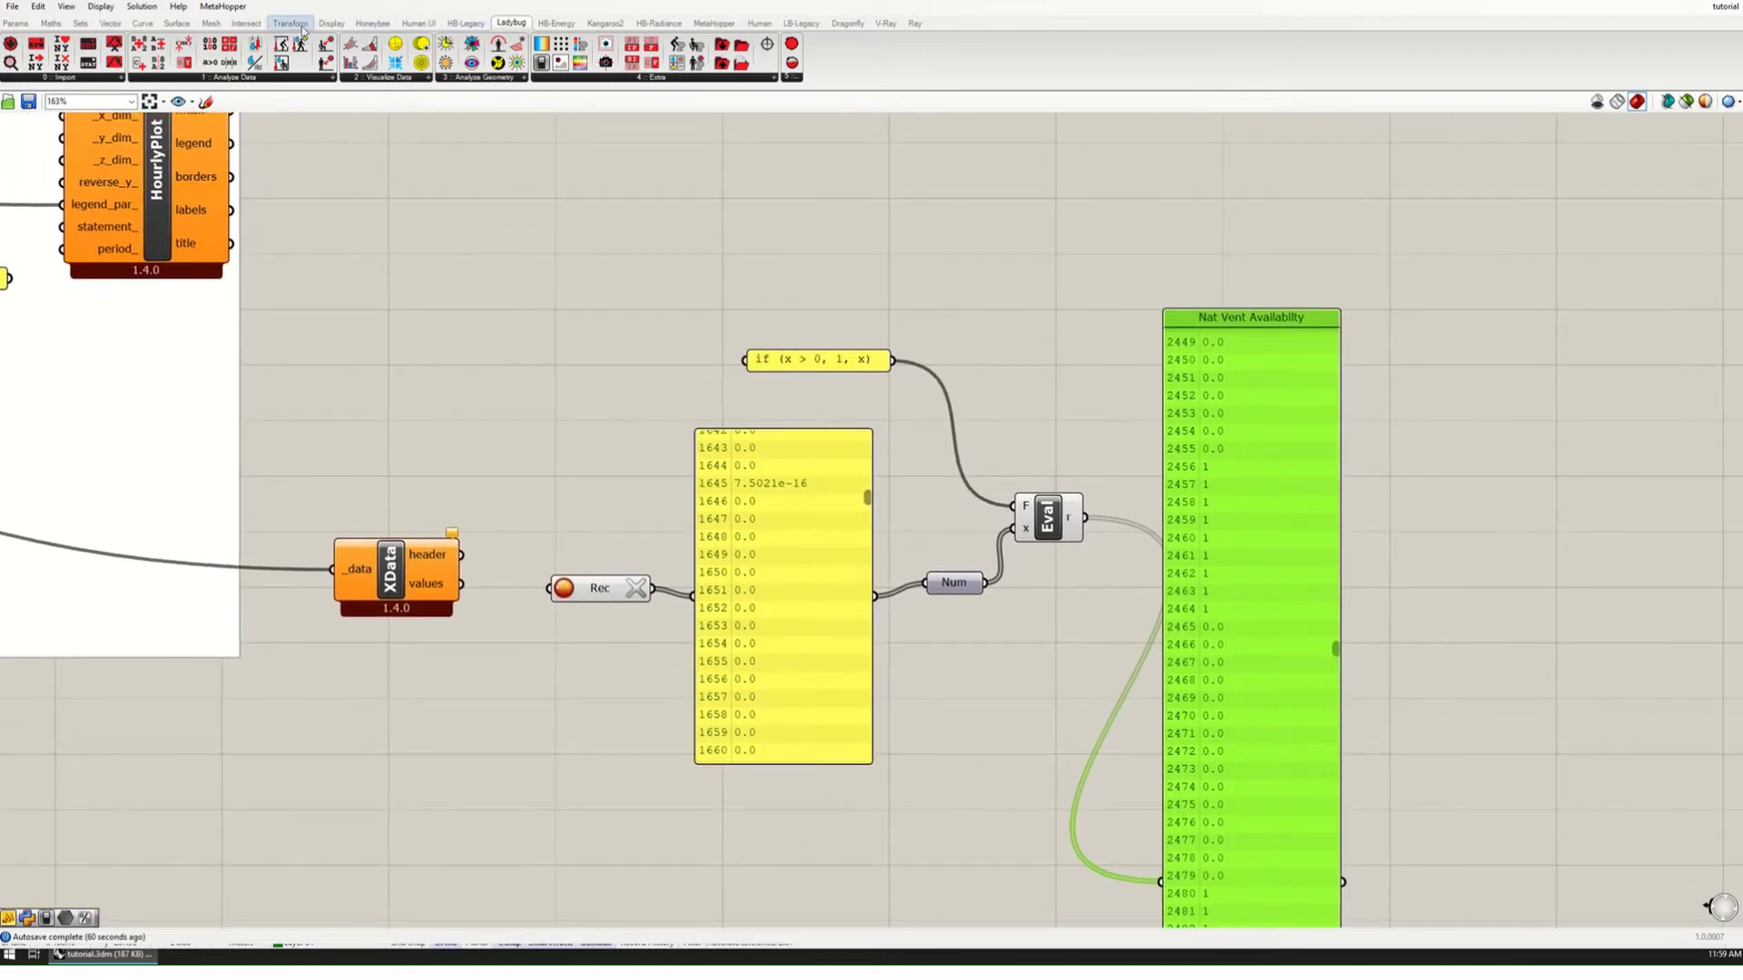
click(372, 23)
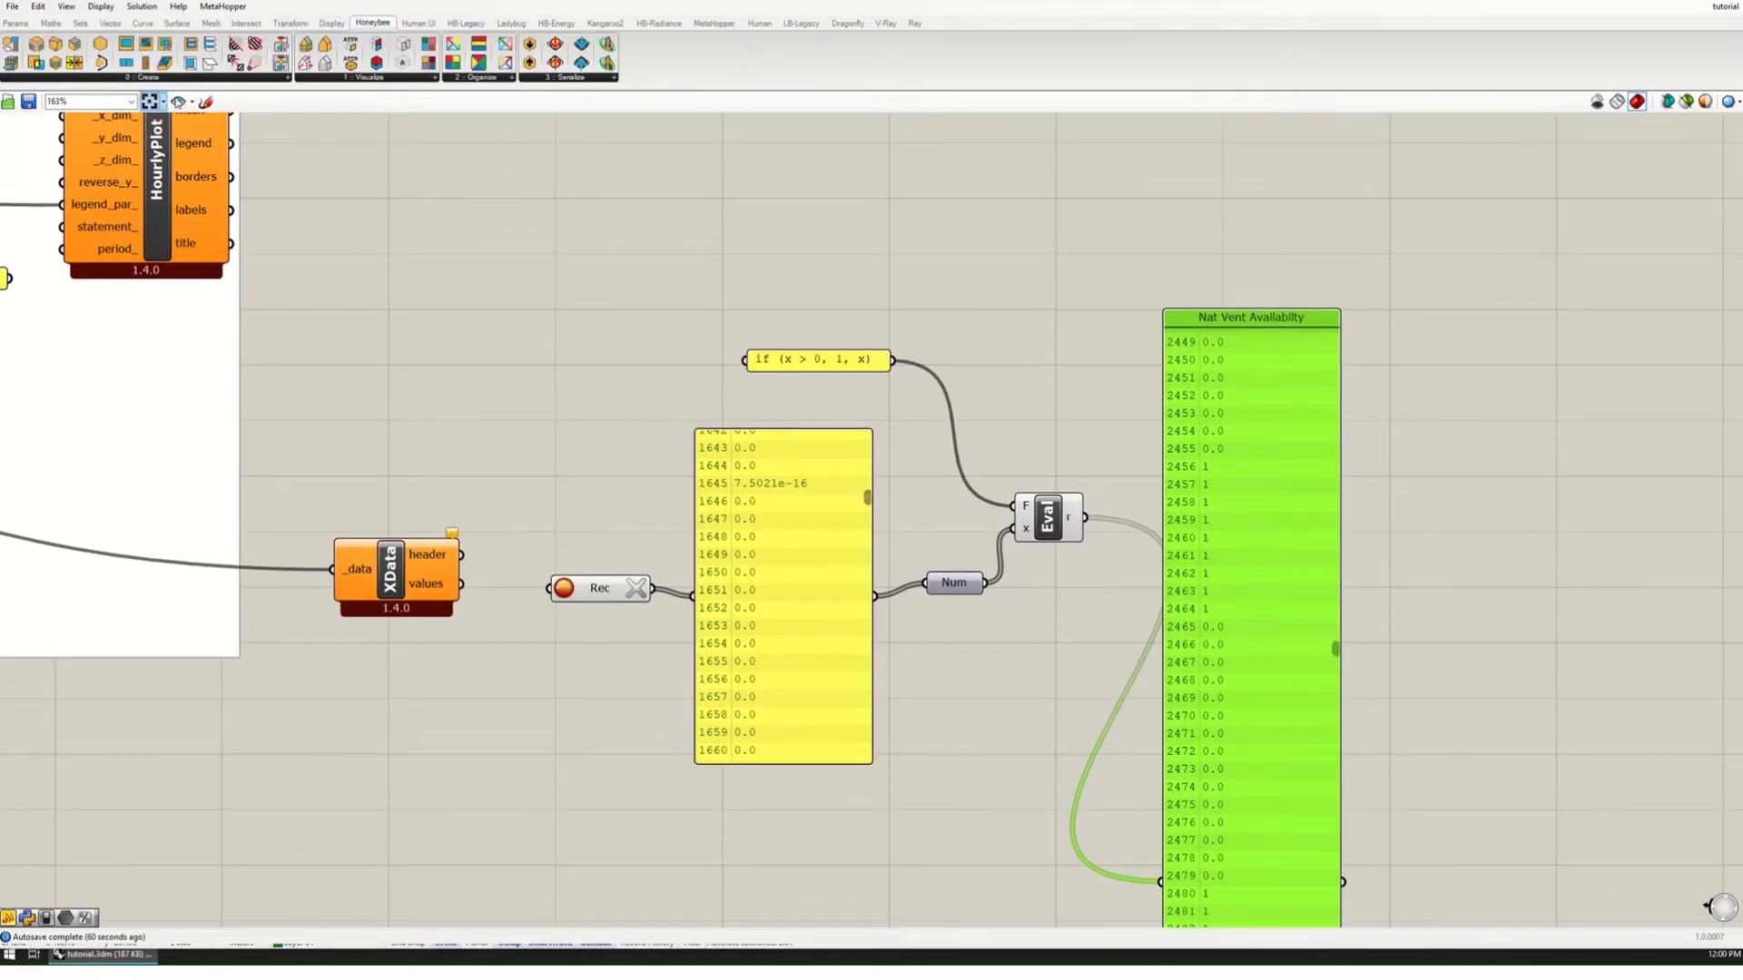
click(557, 23)
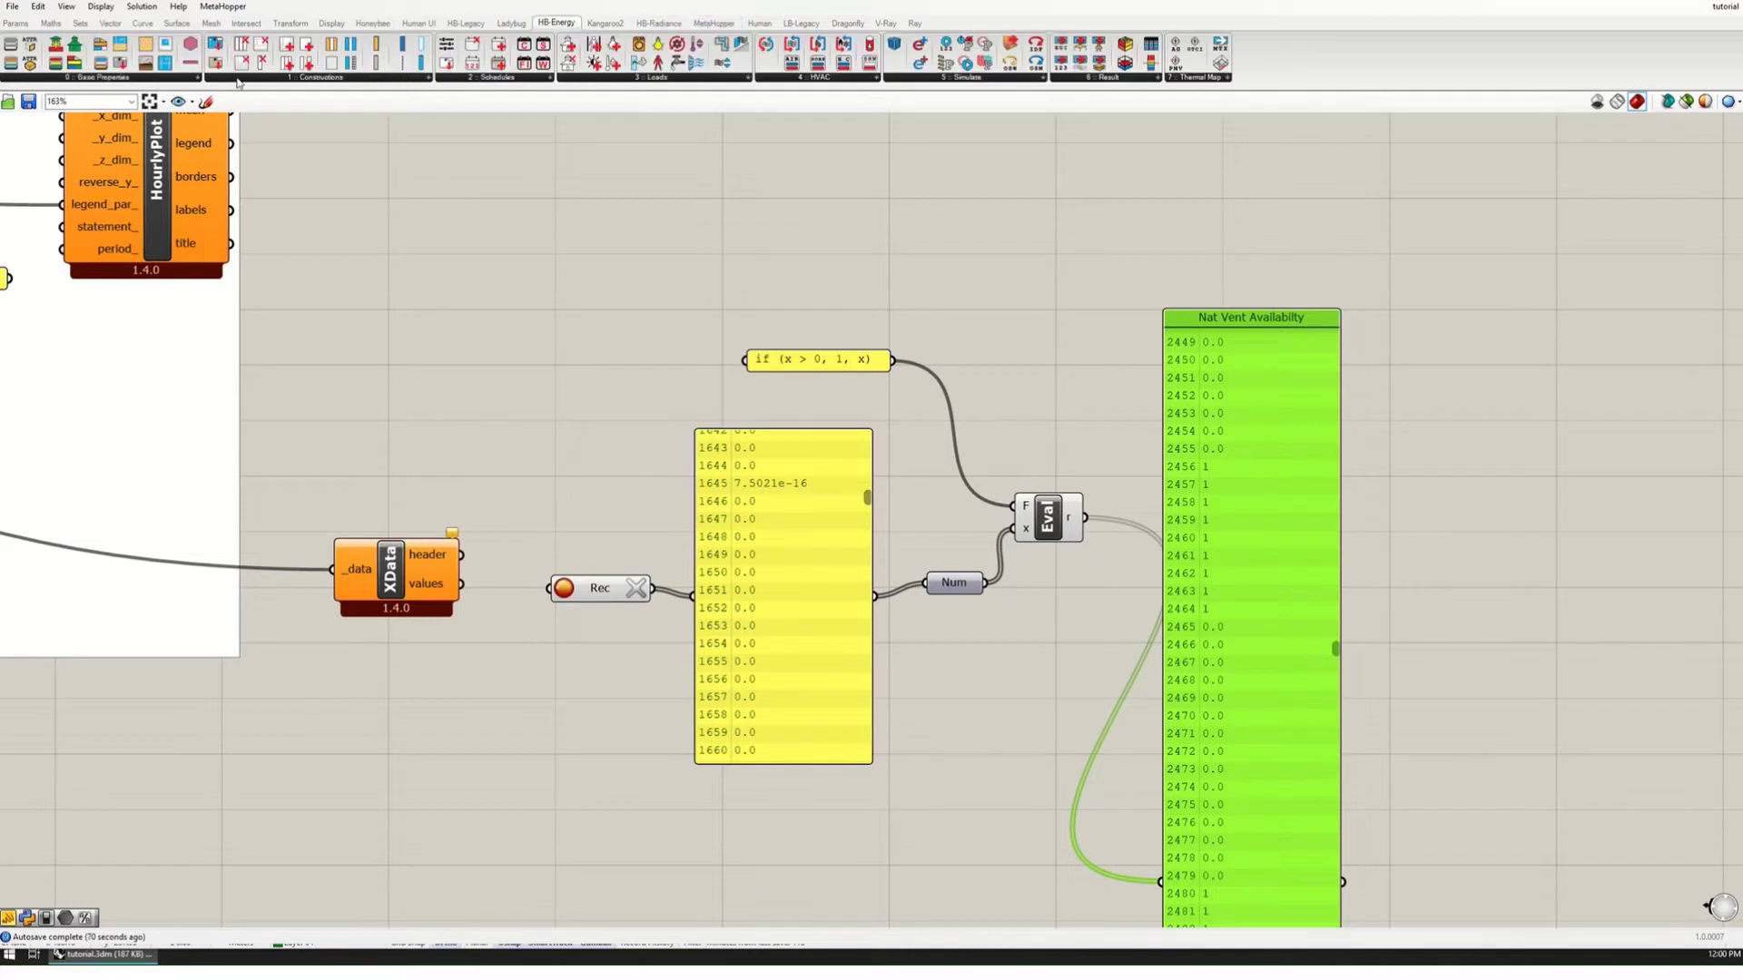
click(504, 82)
drag(526, 259, 1489, 578)
drag(1094, 519, 1450, 550)
drag(1559, 582, 1564, 535)
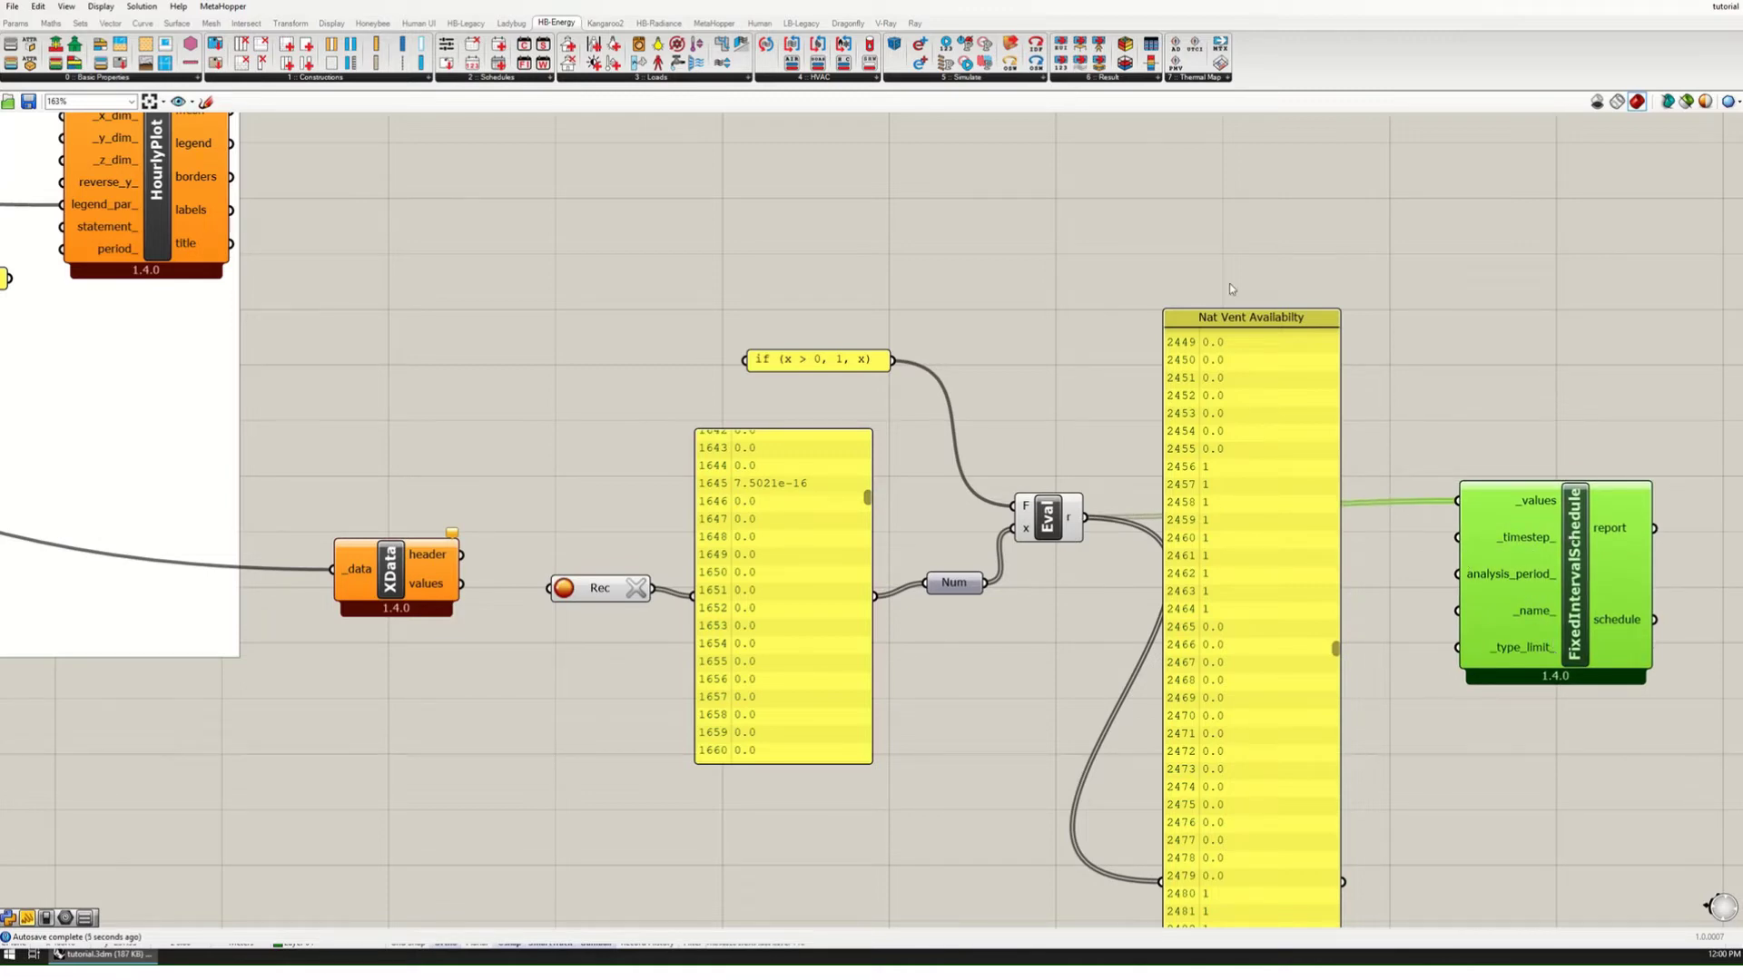
drag(1250, 320, 1226, 465)
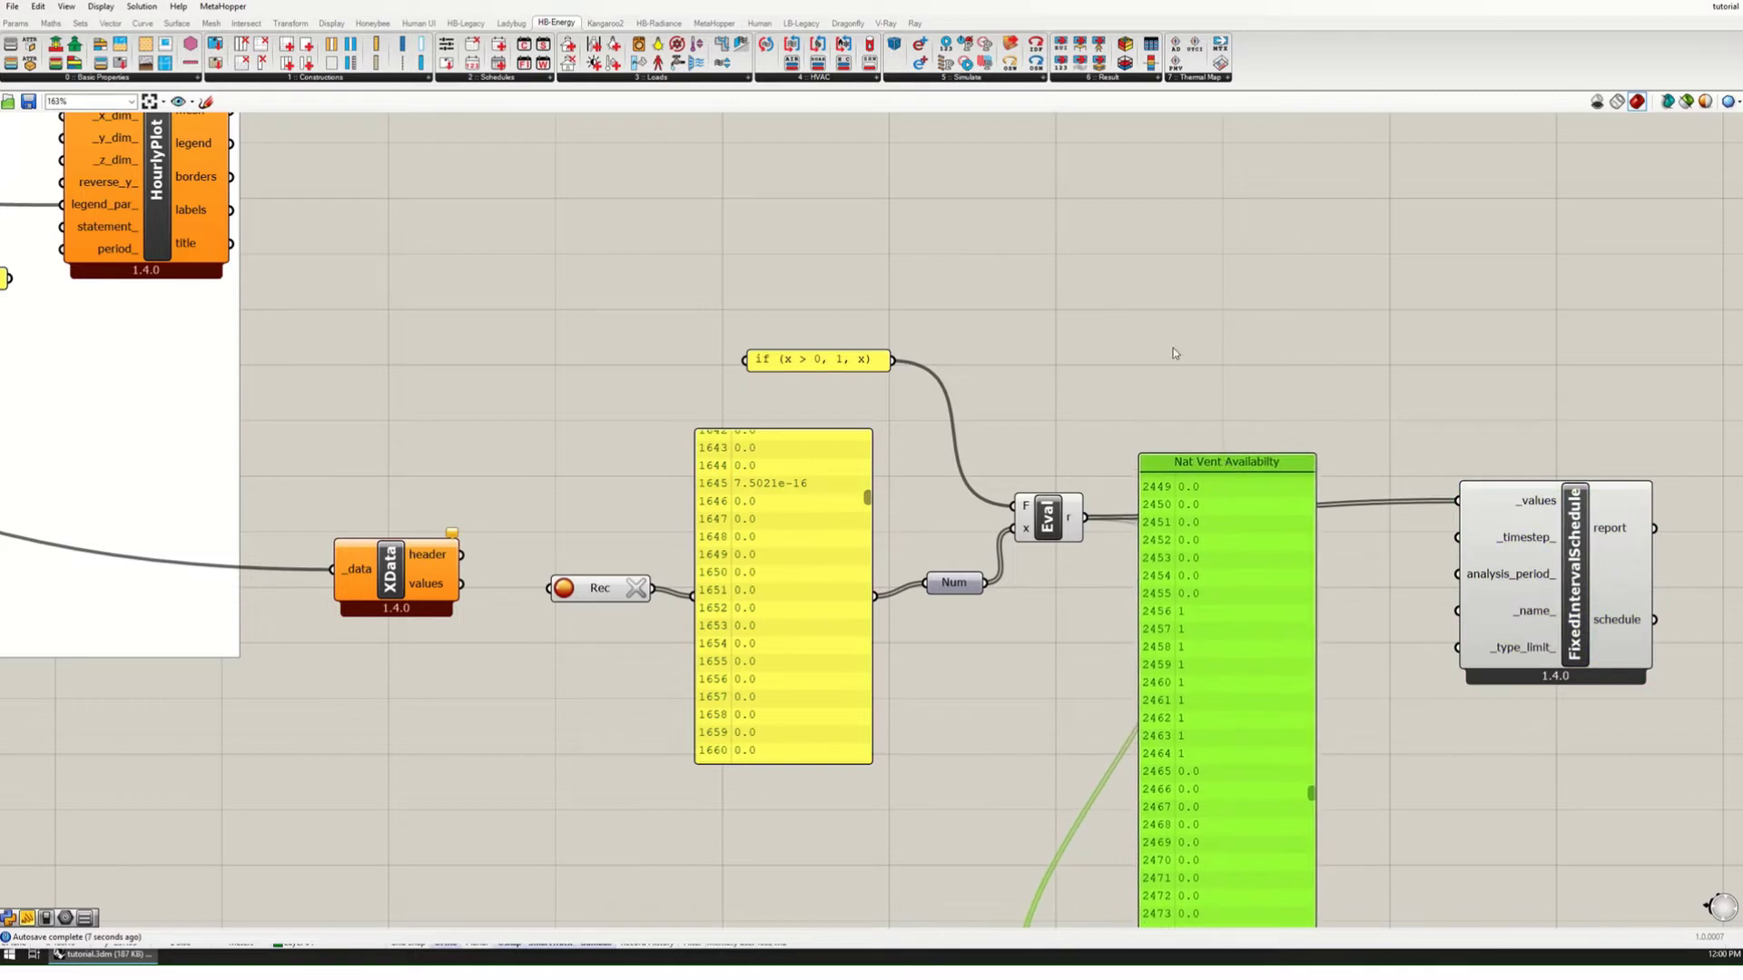
double_click(1213, 402)
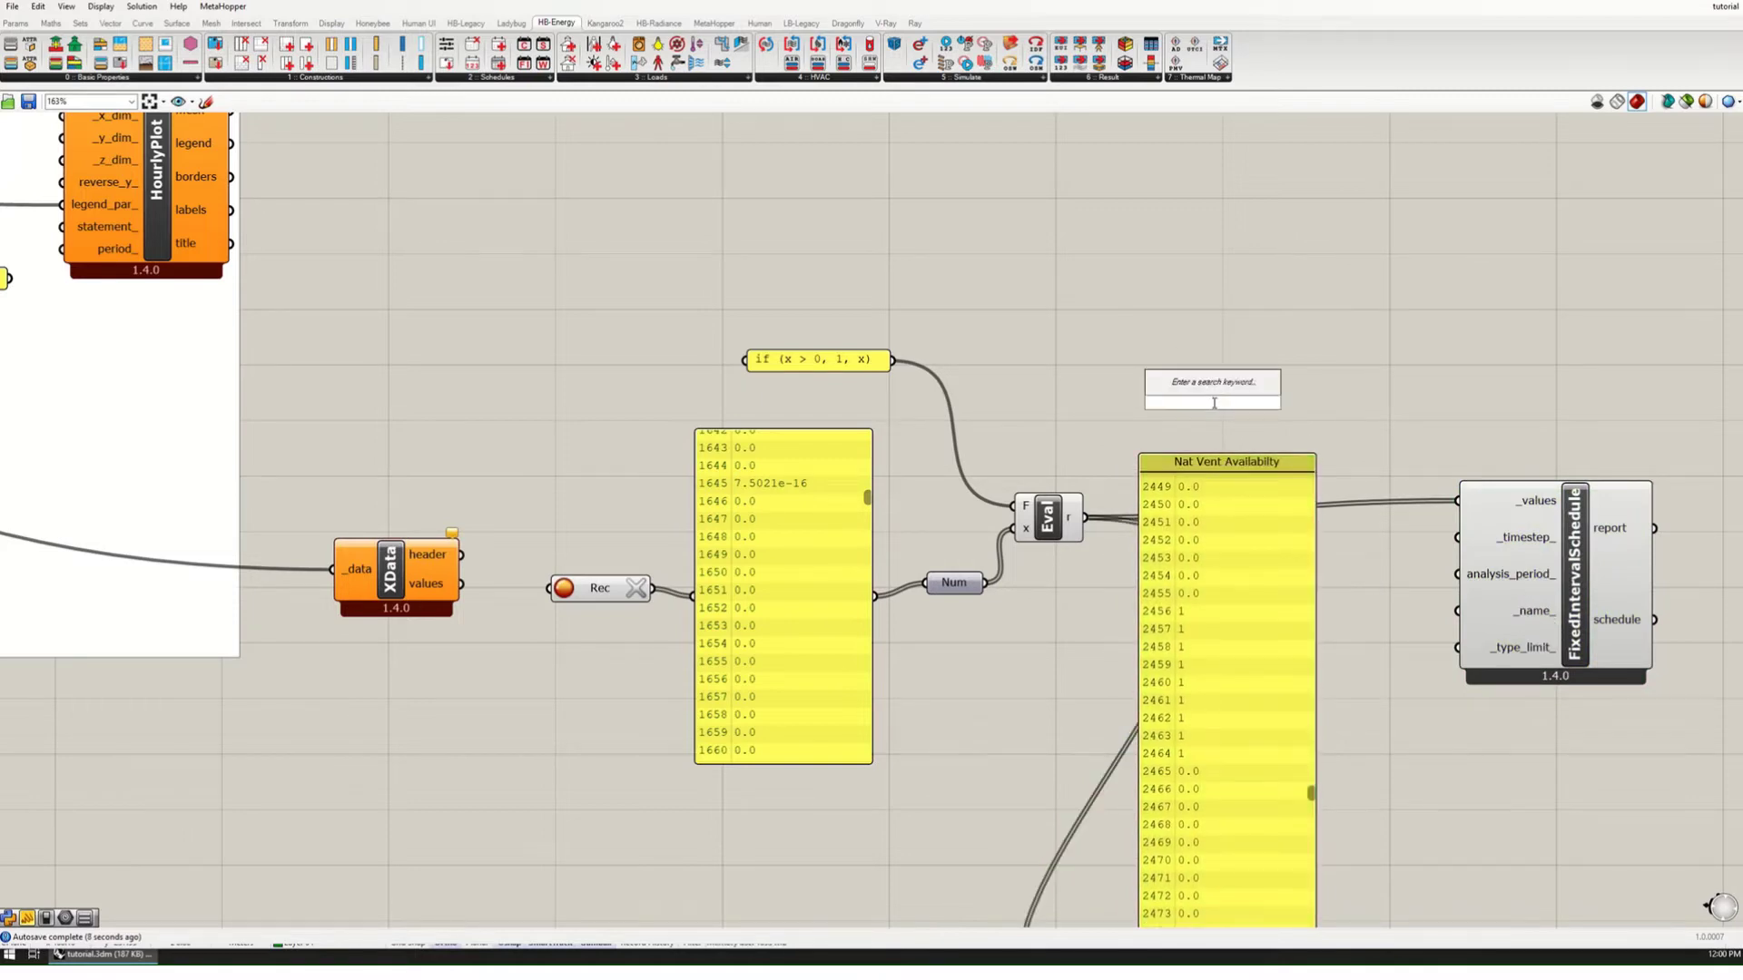
text("VentCooling)
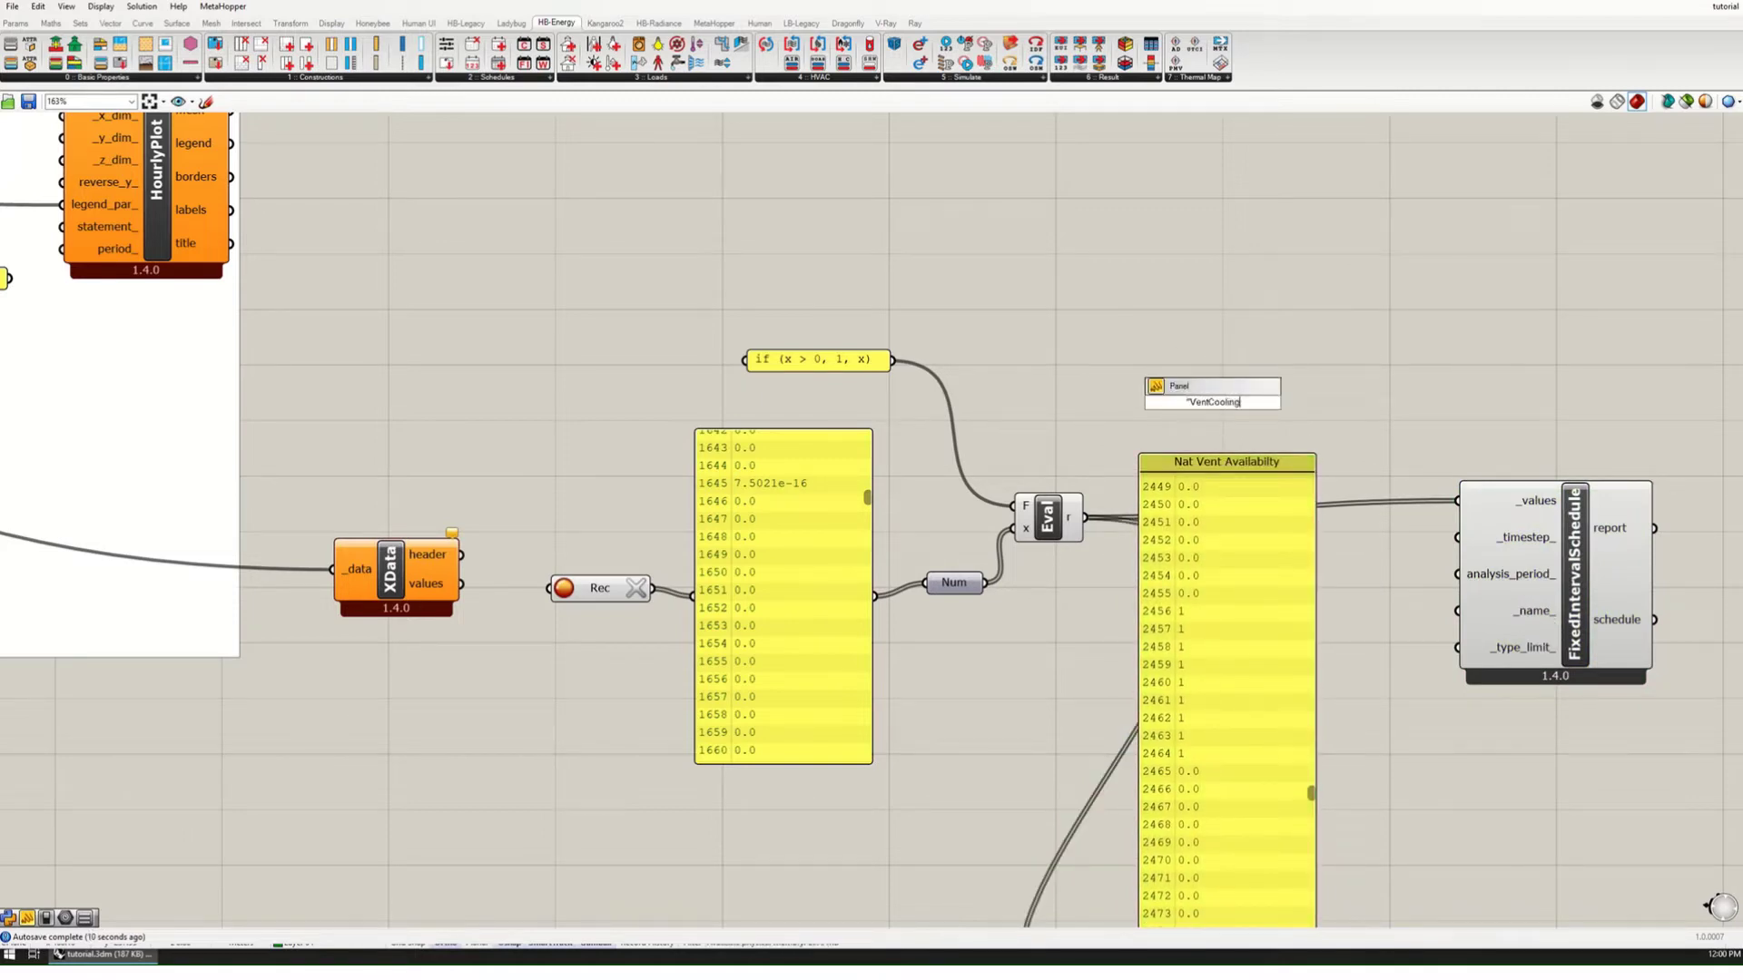
text(_Sch)
key(Escape)
Step: Add a panel containing "VentCooling_Sch" and connect it to the _name_ input of FixedIntervalSchedule
double_click(1228, 376)
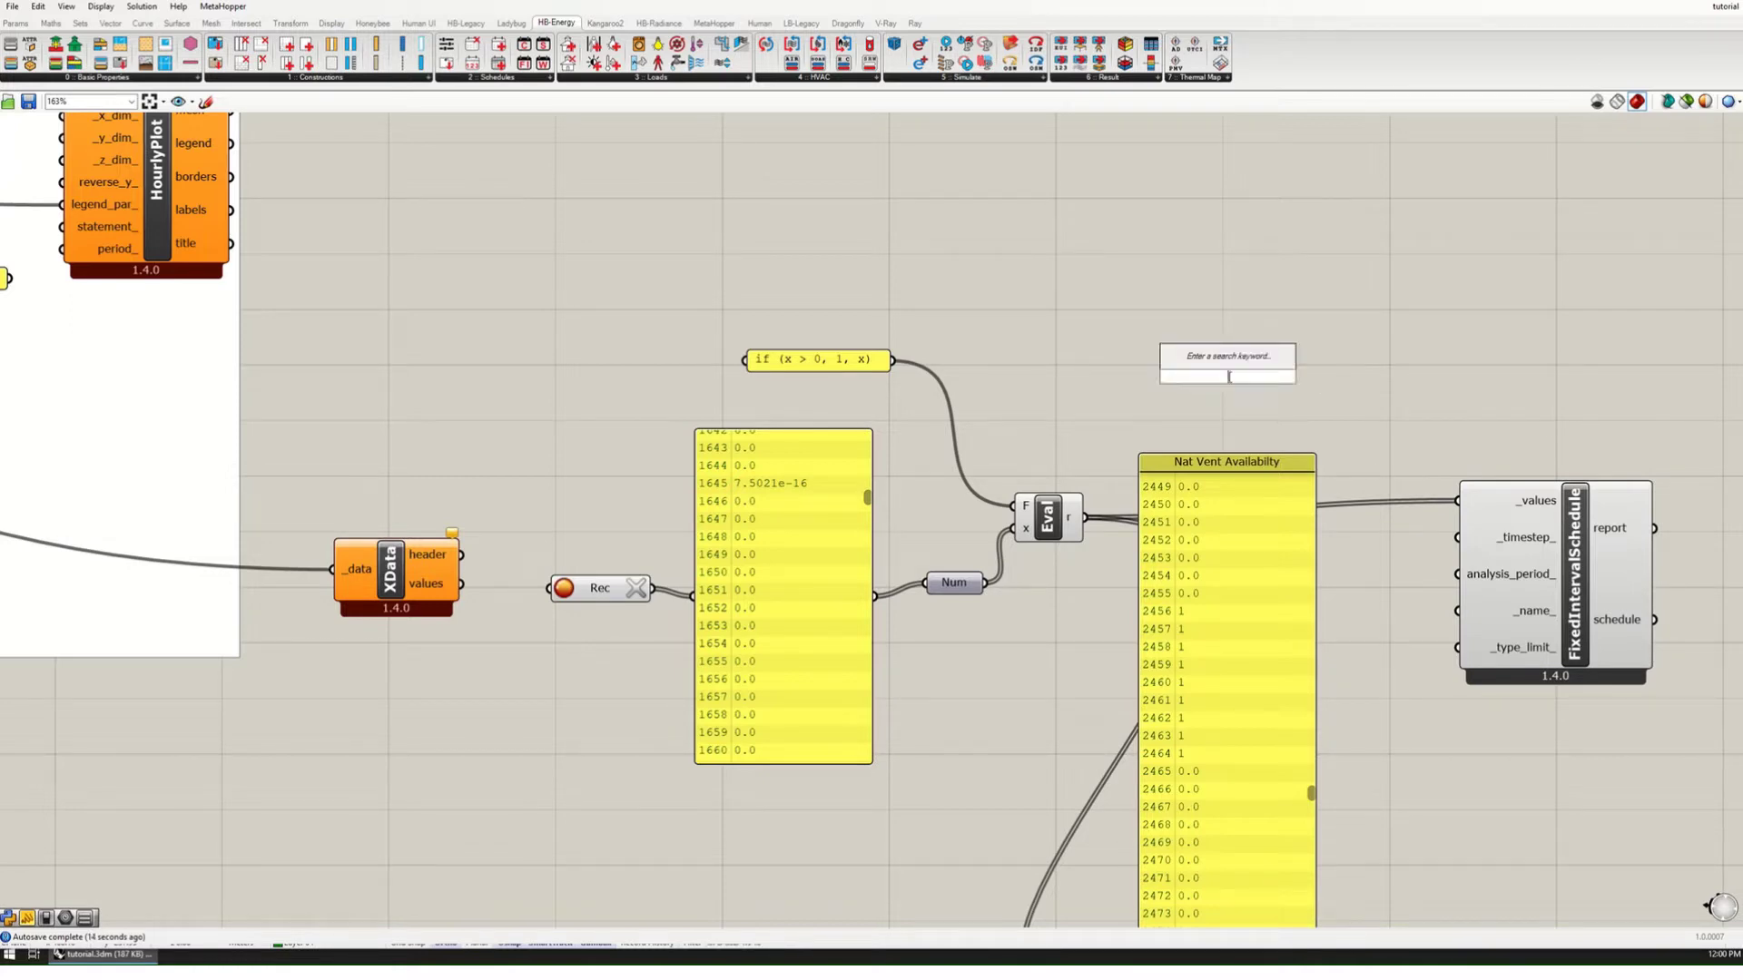
text("VentC)
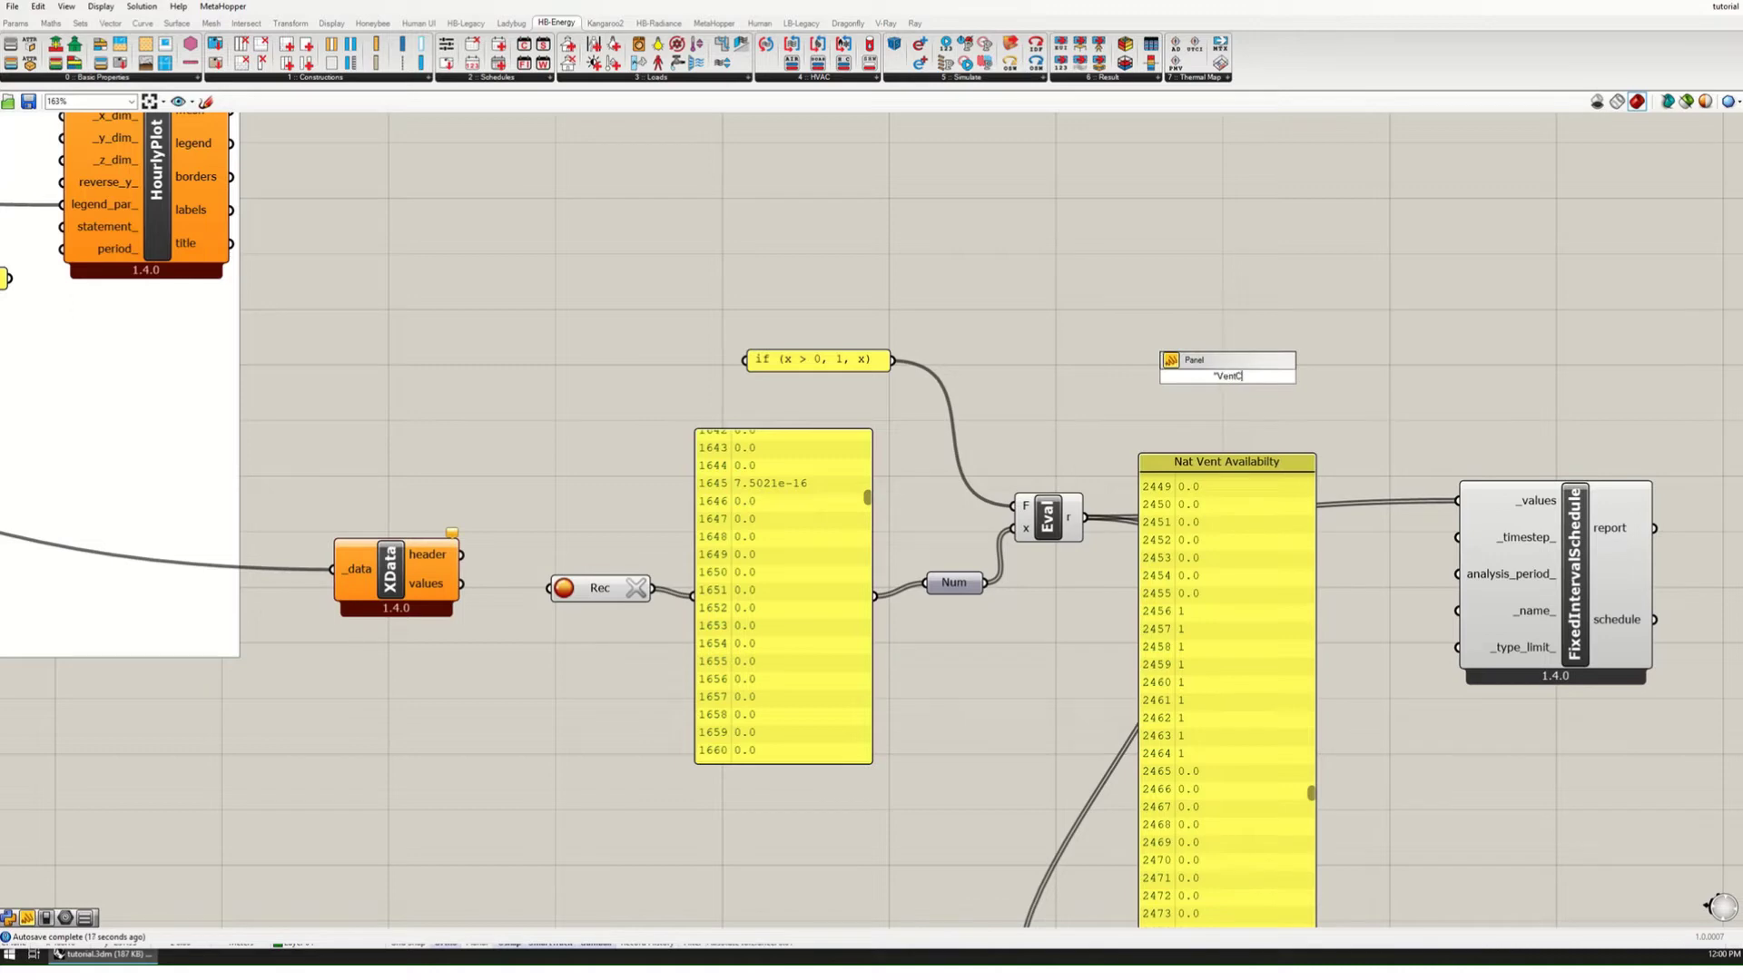
text(ooling_Sch)
key(Return)
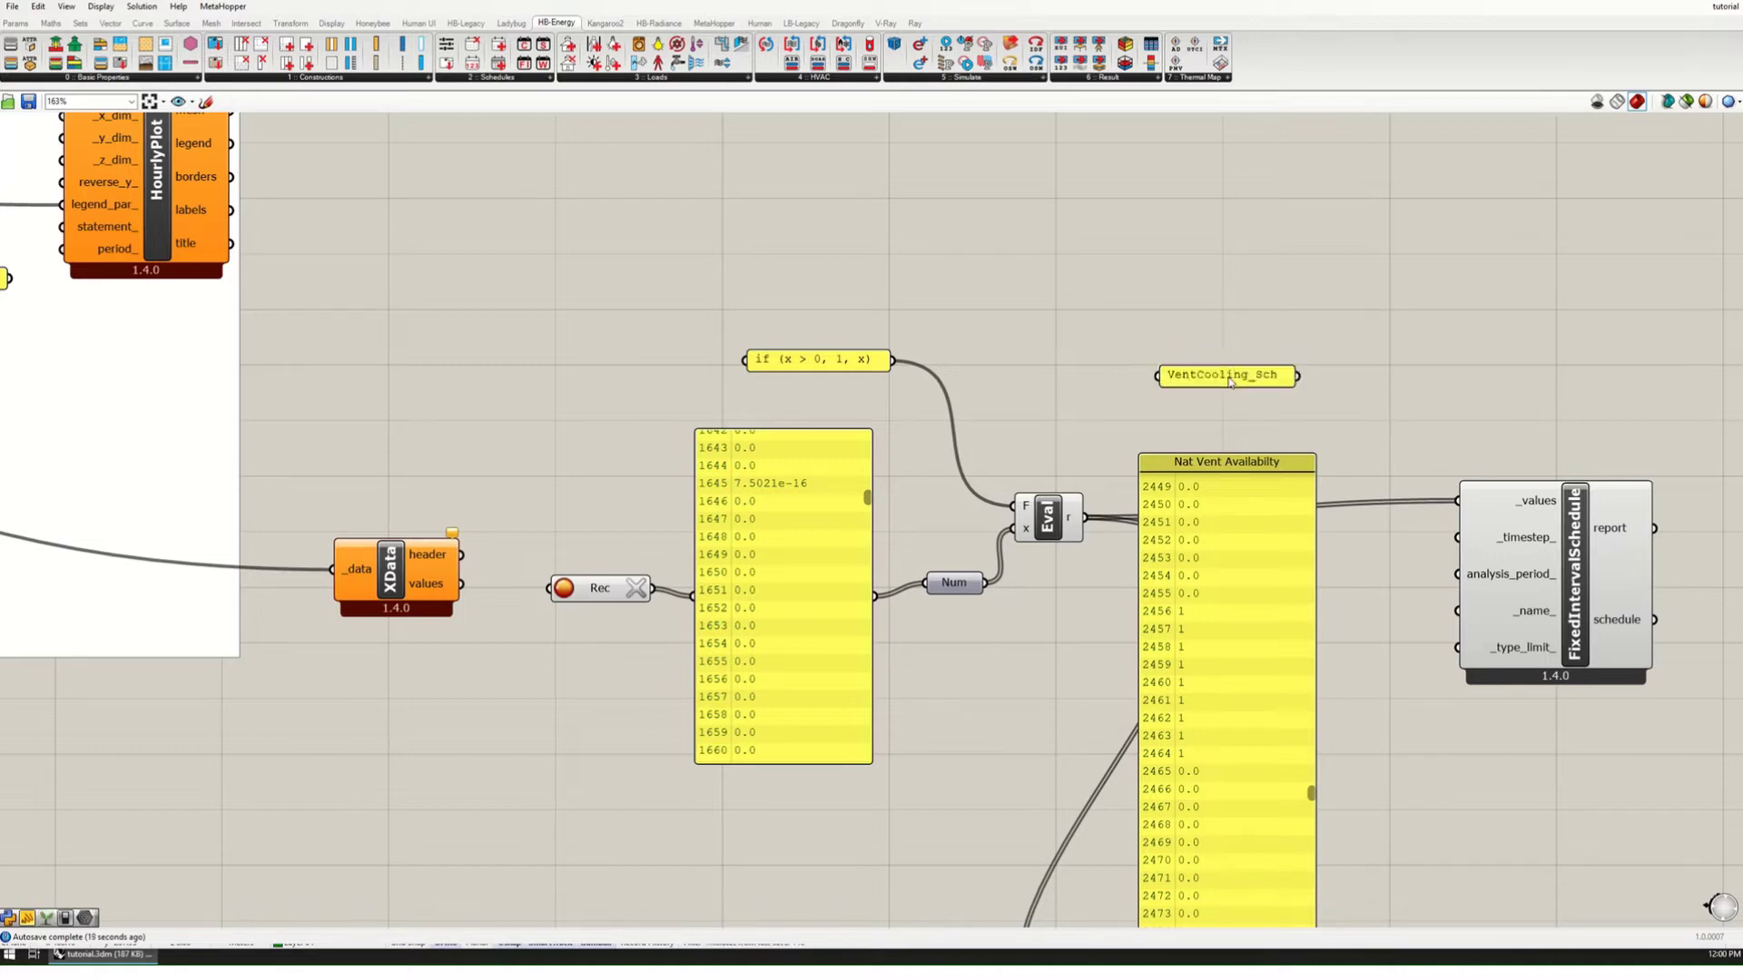
drag(1298, 375, 1458, 610)
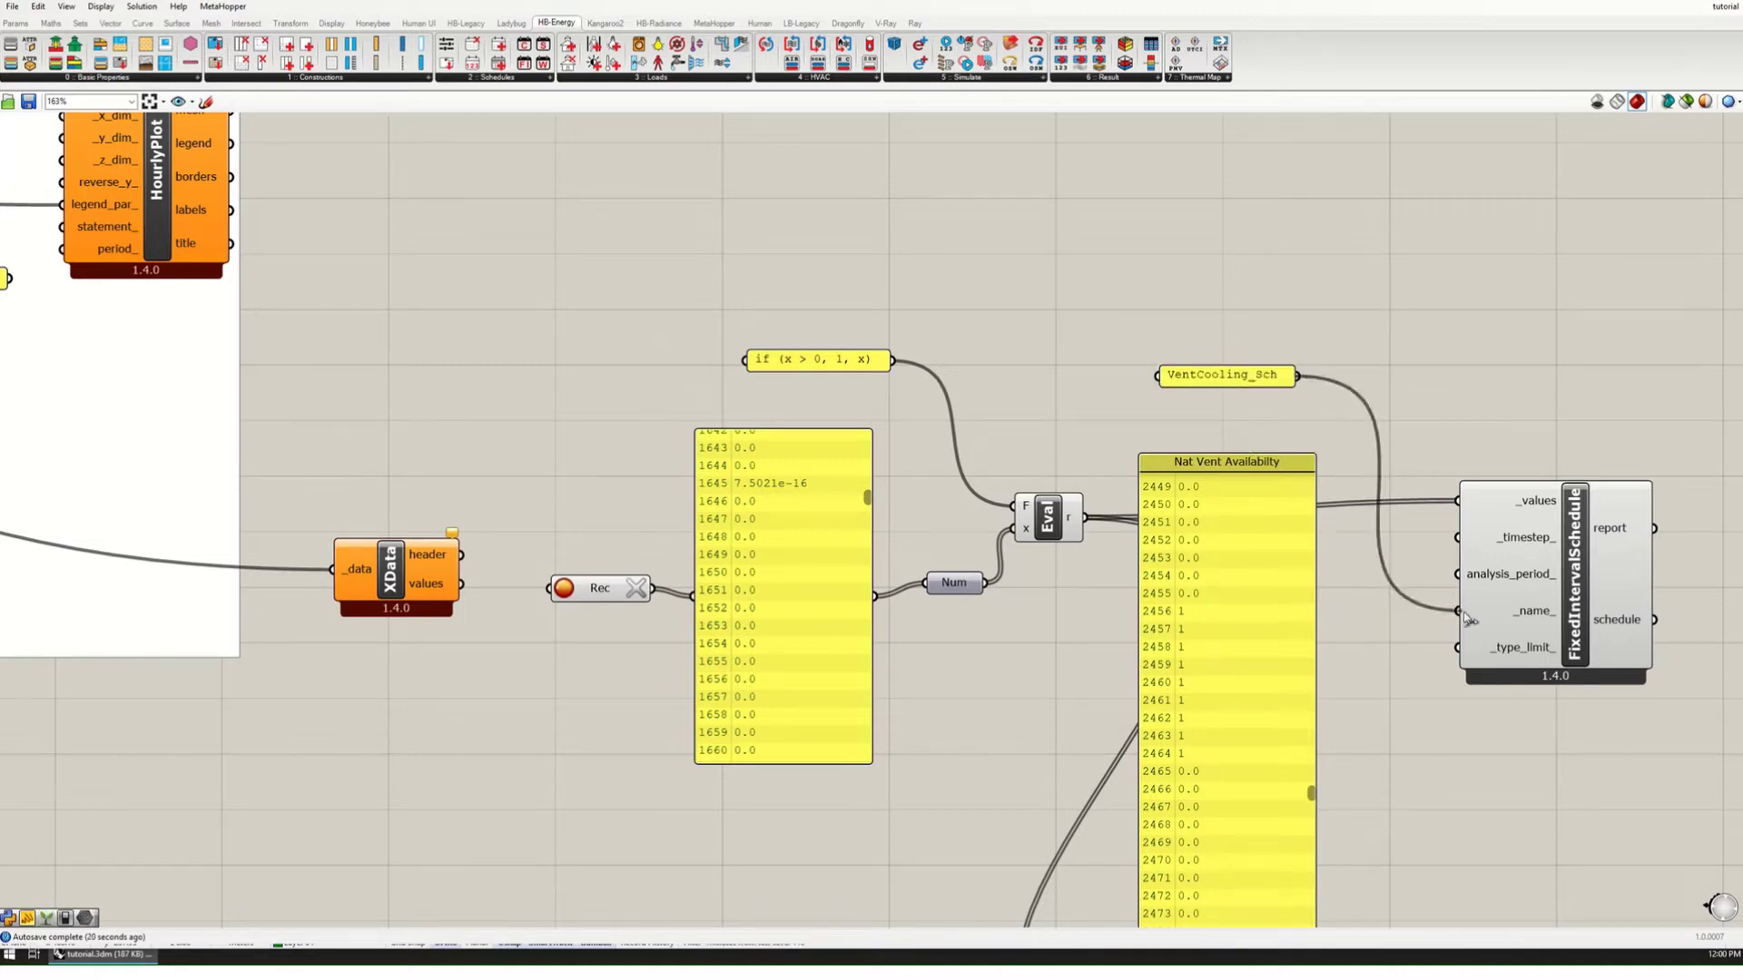
Step: Check the _type_limit_ options of FixedIntervalSchedule and move the component up, closer to the VentCooling_Sch panel
right_drag(1198, 601, 1142, 545)
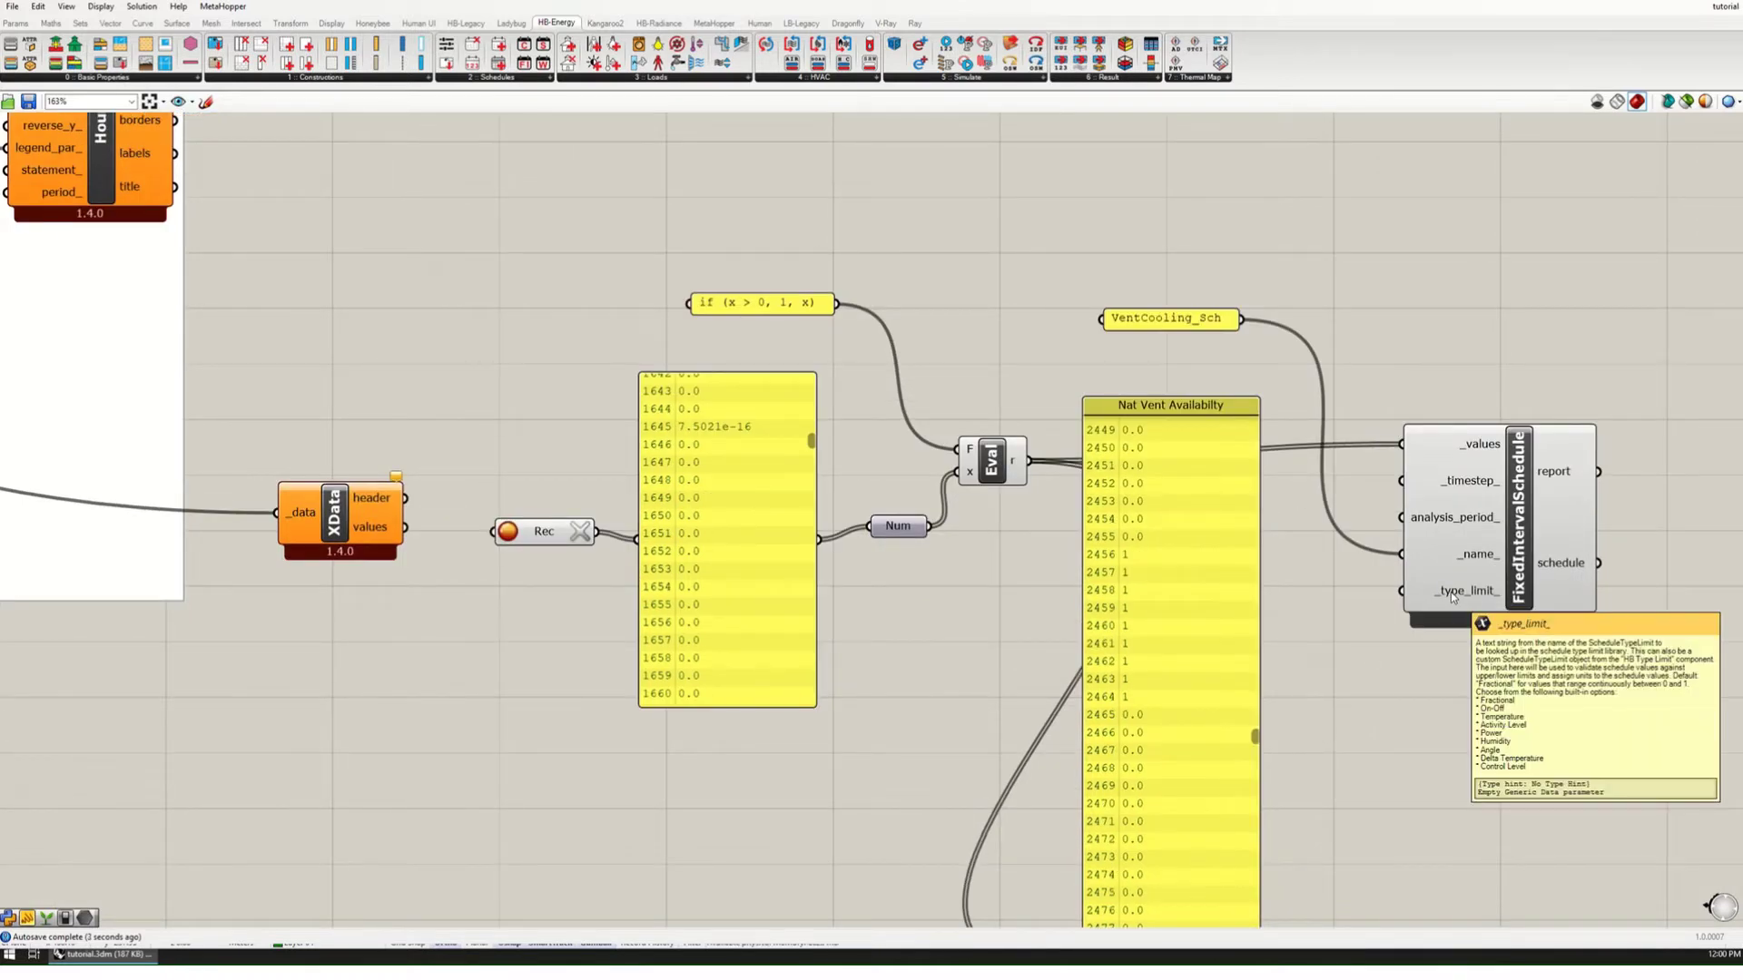
right_drag(1517, 608, 1207, 557)
mouse_move(1257, 516)
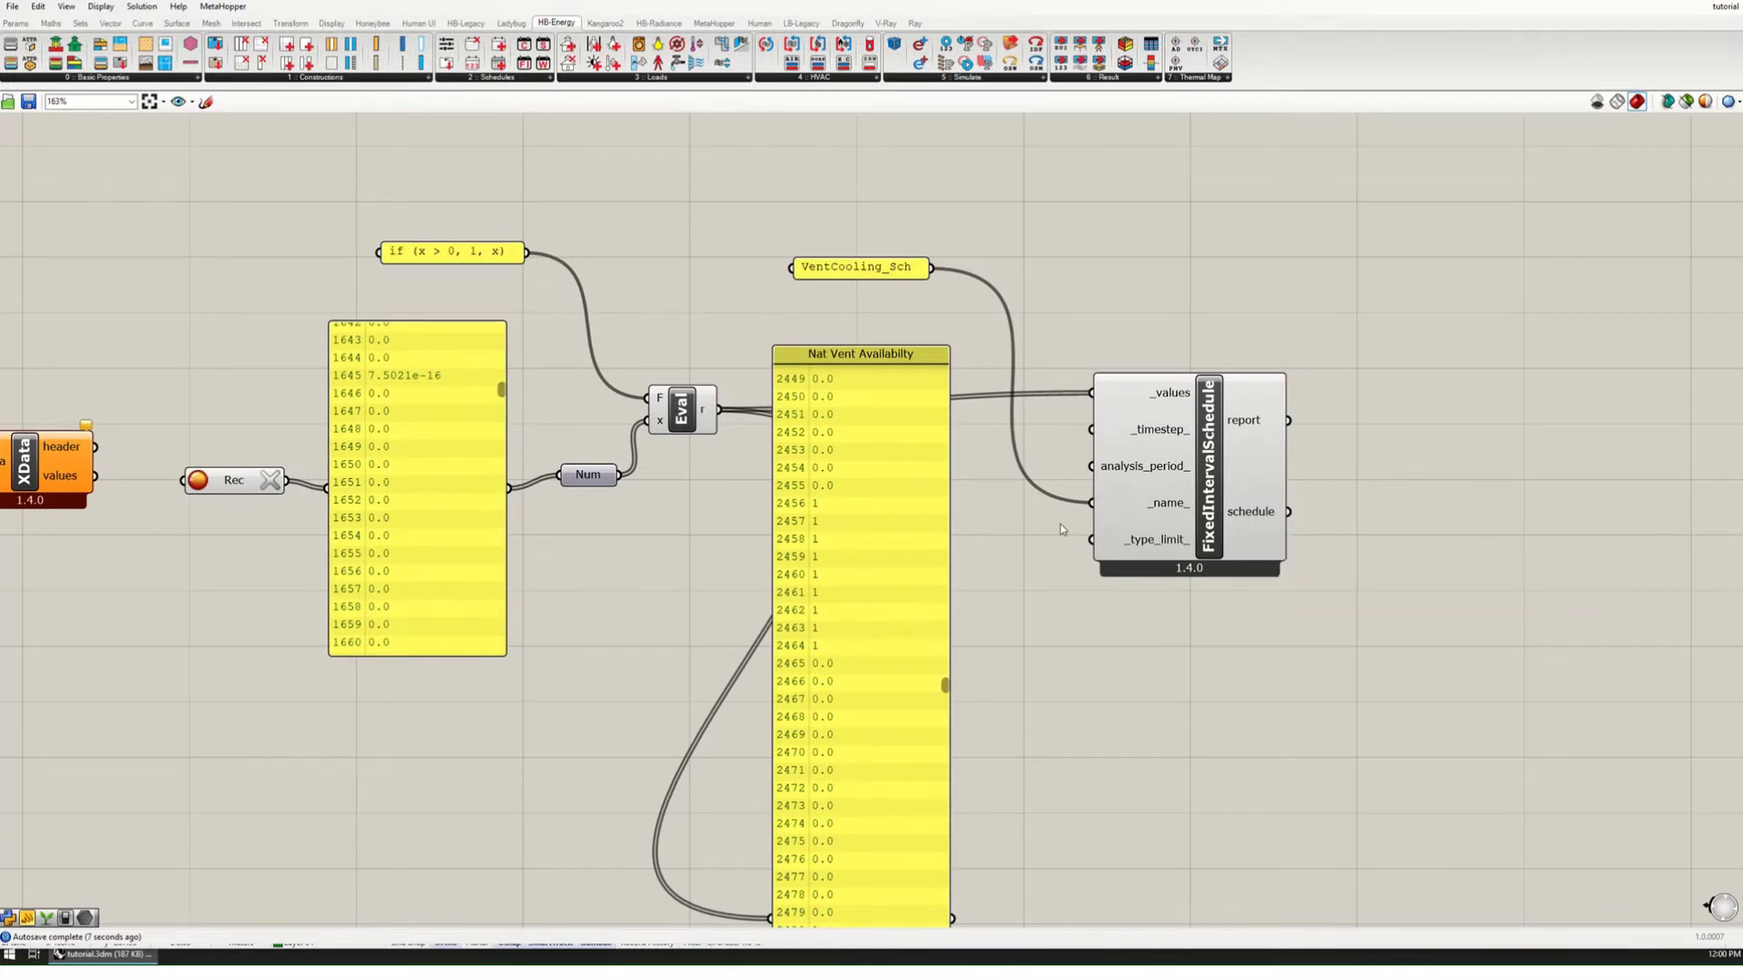
scroll(1186, 542, down, 3)
drag(1180, 499, 1127, 423)
click(1096, 605)
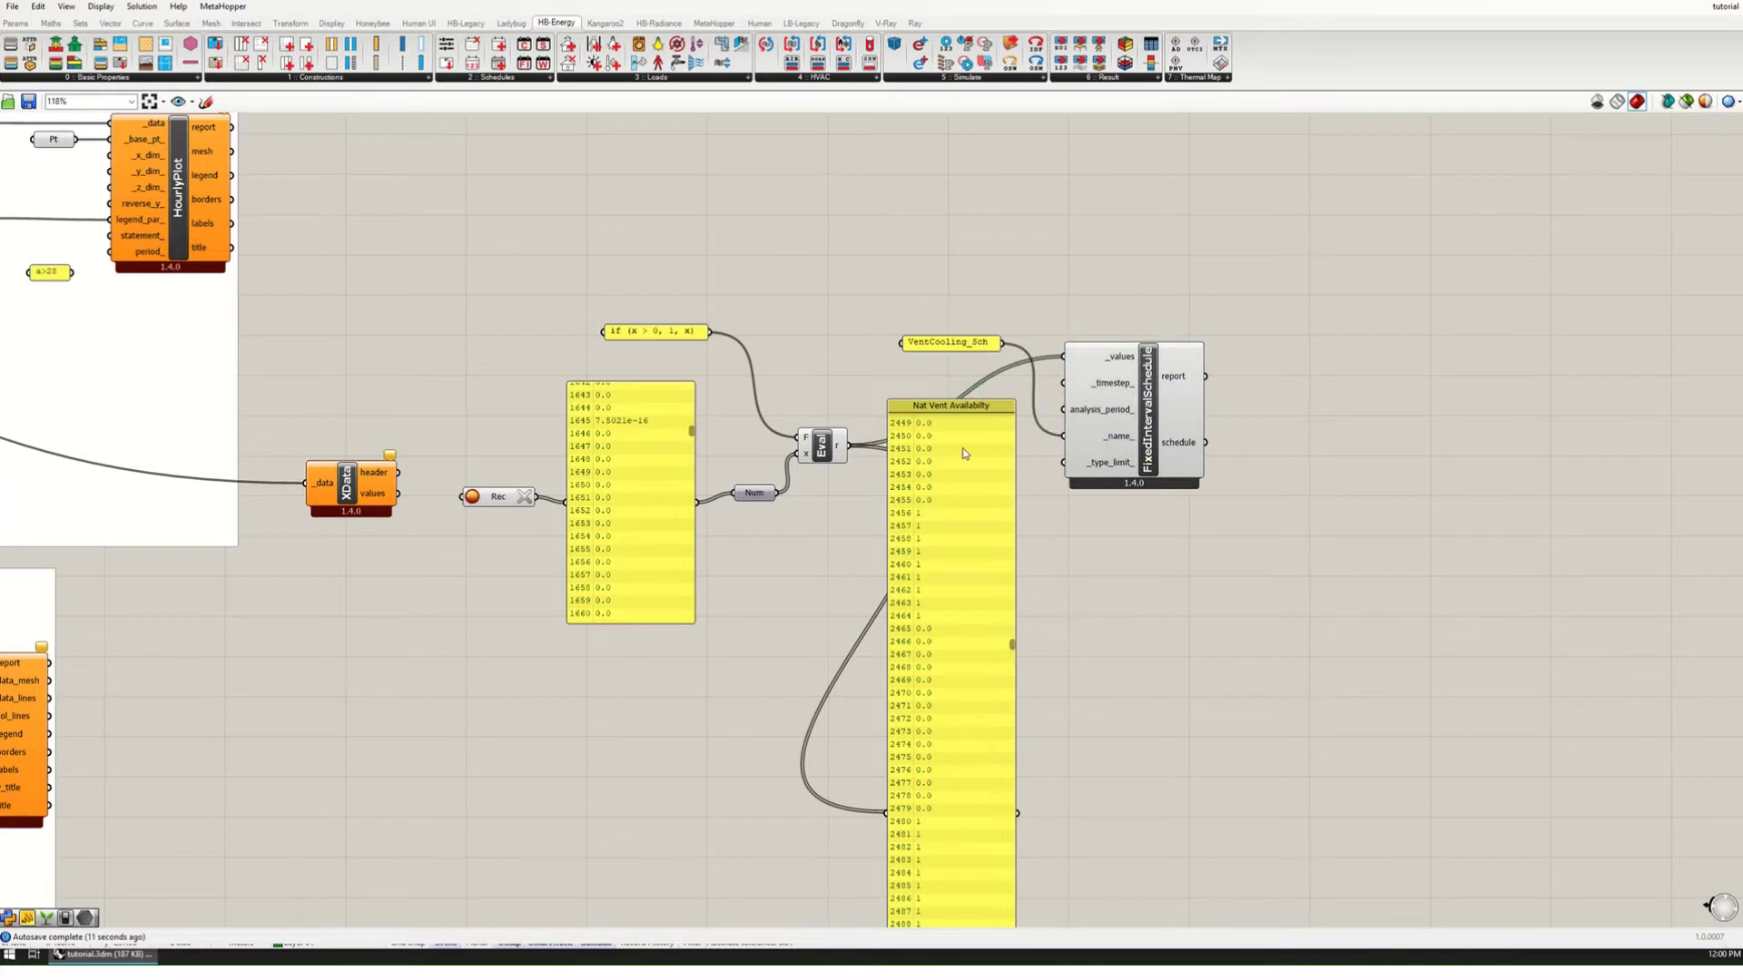
Step: Shrink the Nat Vent Availabilty panel and the recorded values panel to a few rows, aligning the latter with the Rec component
scroll(968, 380, down, 5)
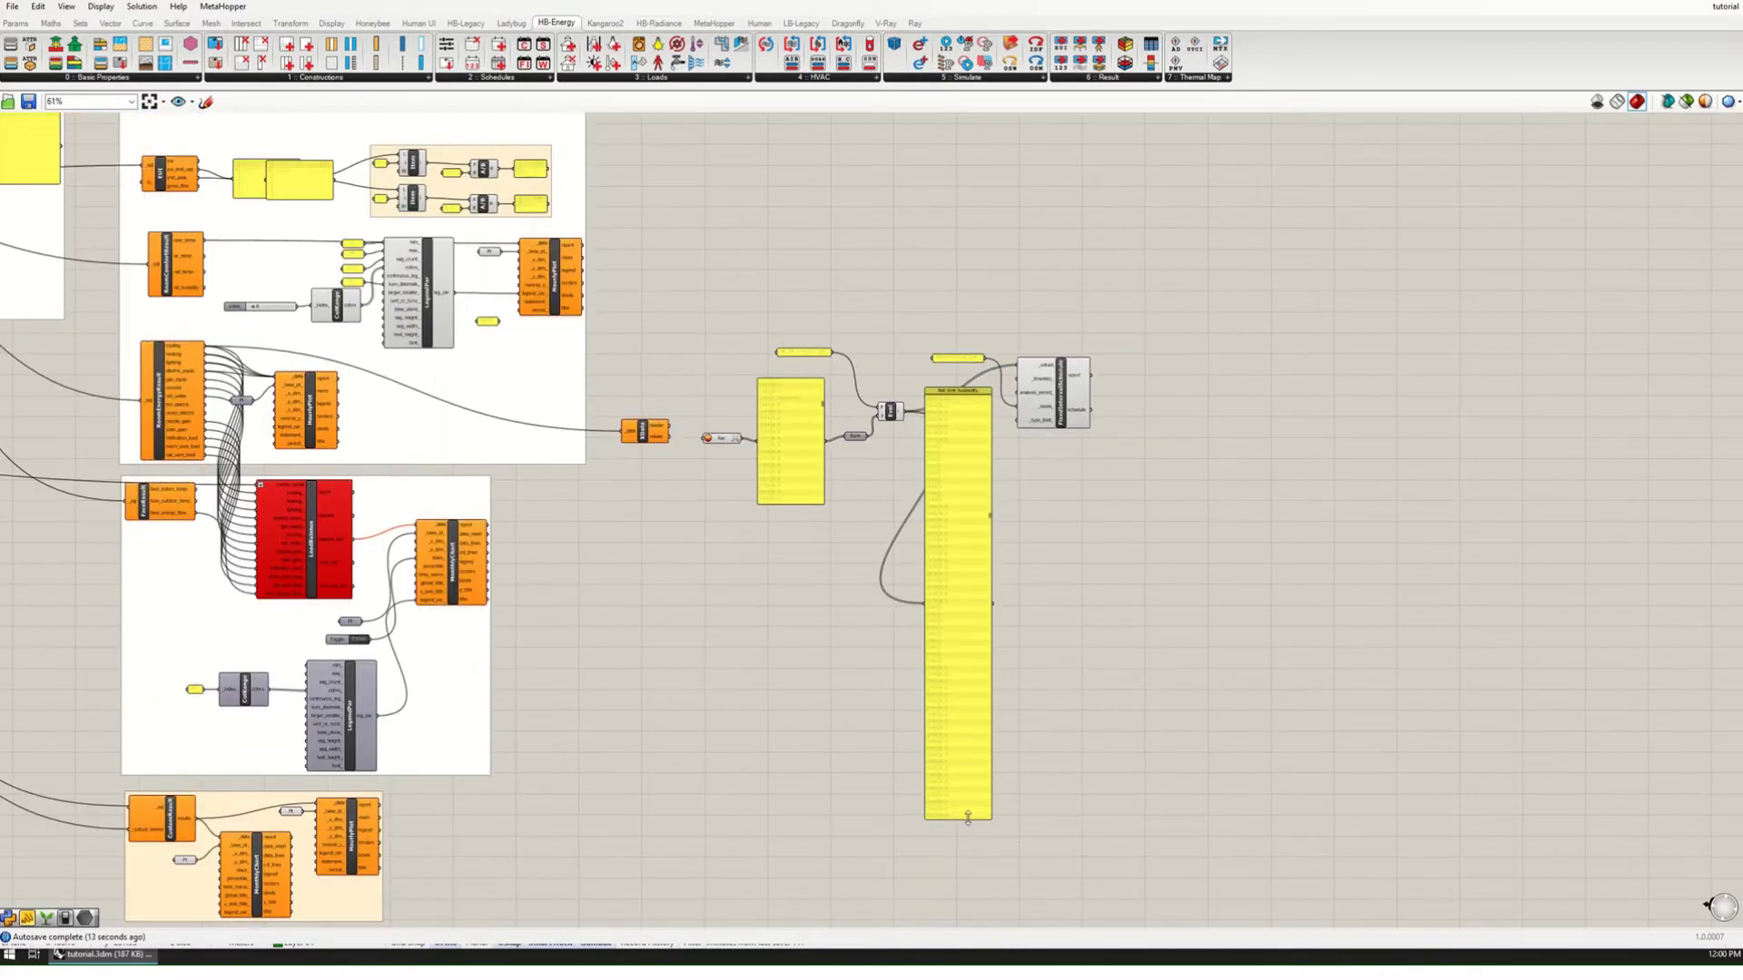
drag(968, 817, 968, 422)
scroll(910, 366, up, 5)
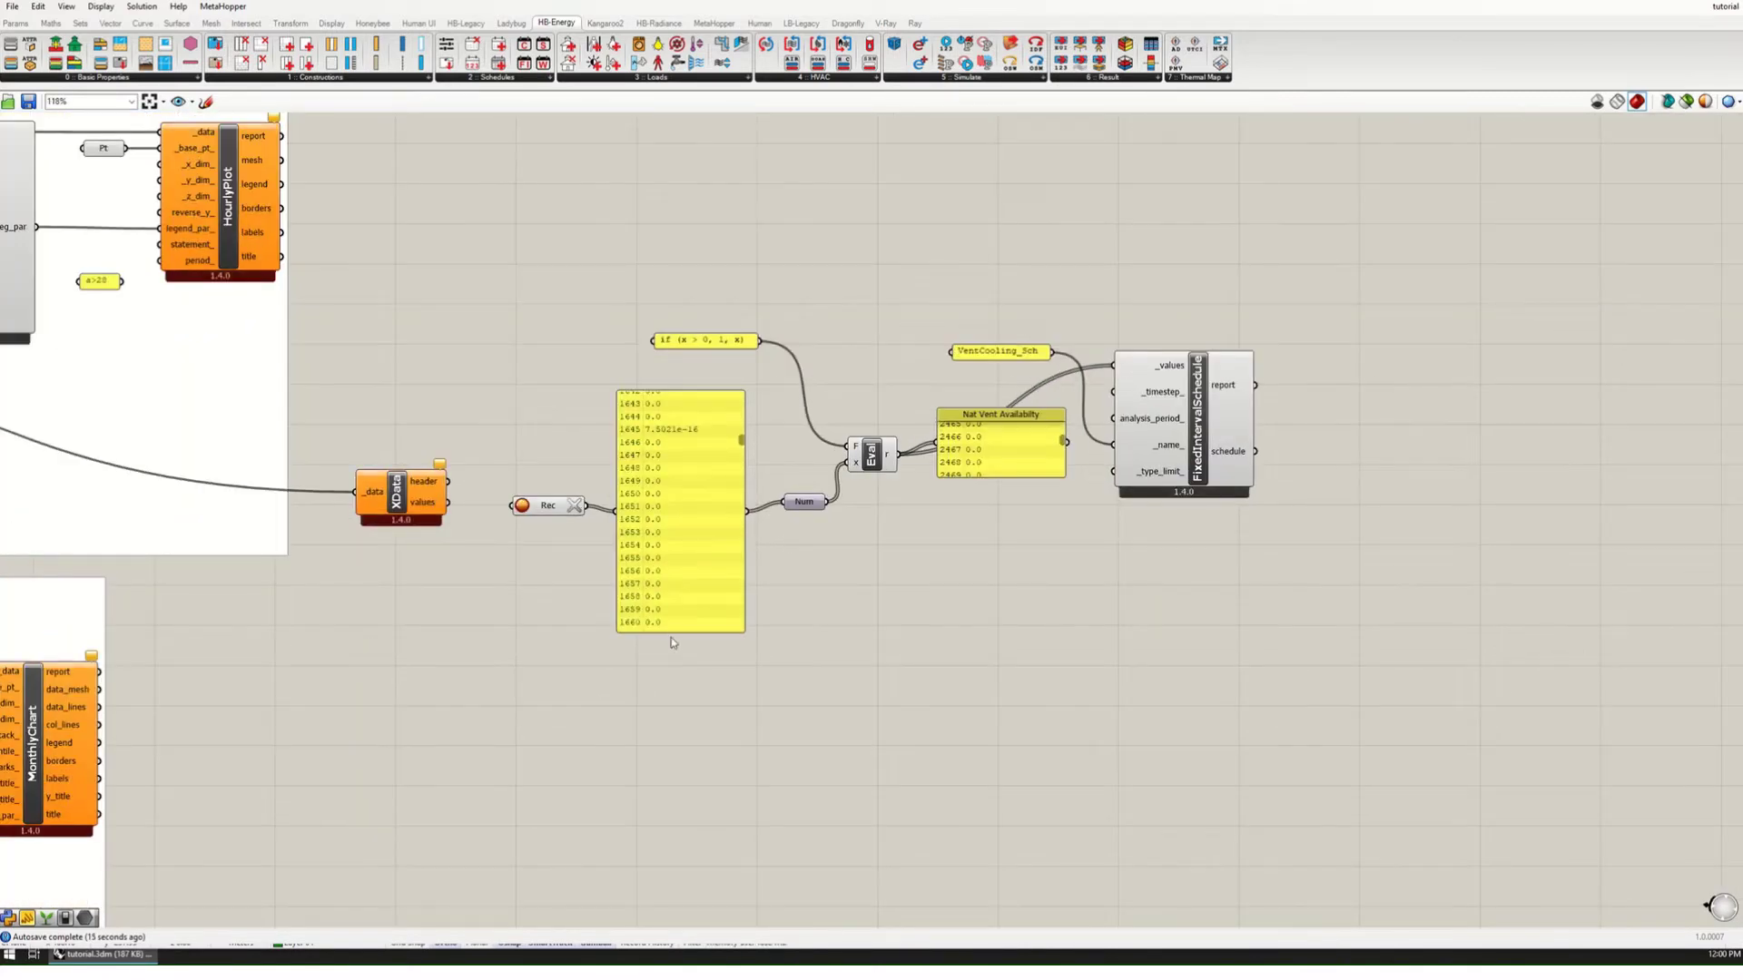
drag(673, 631, 674, 508)
drag(701, 439, 702, 529)
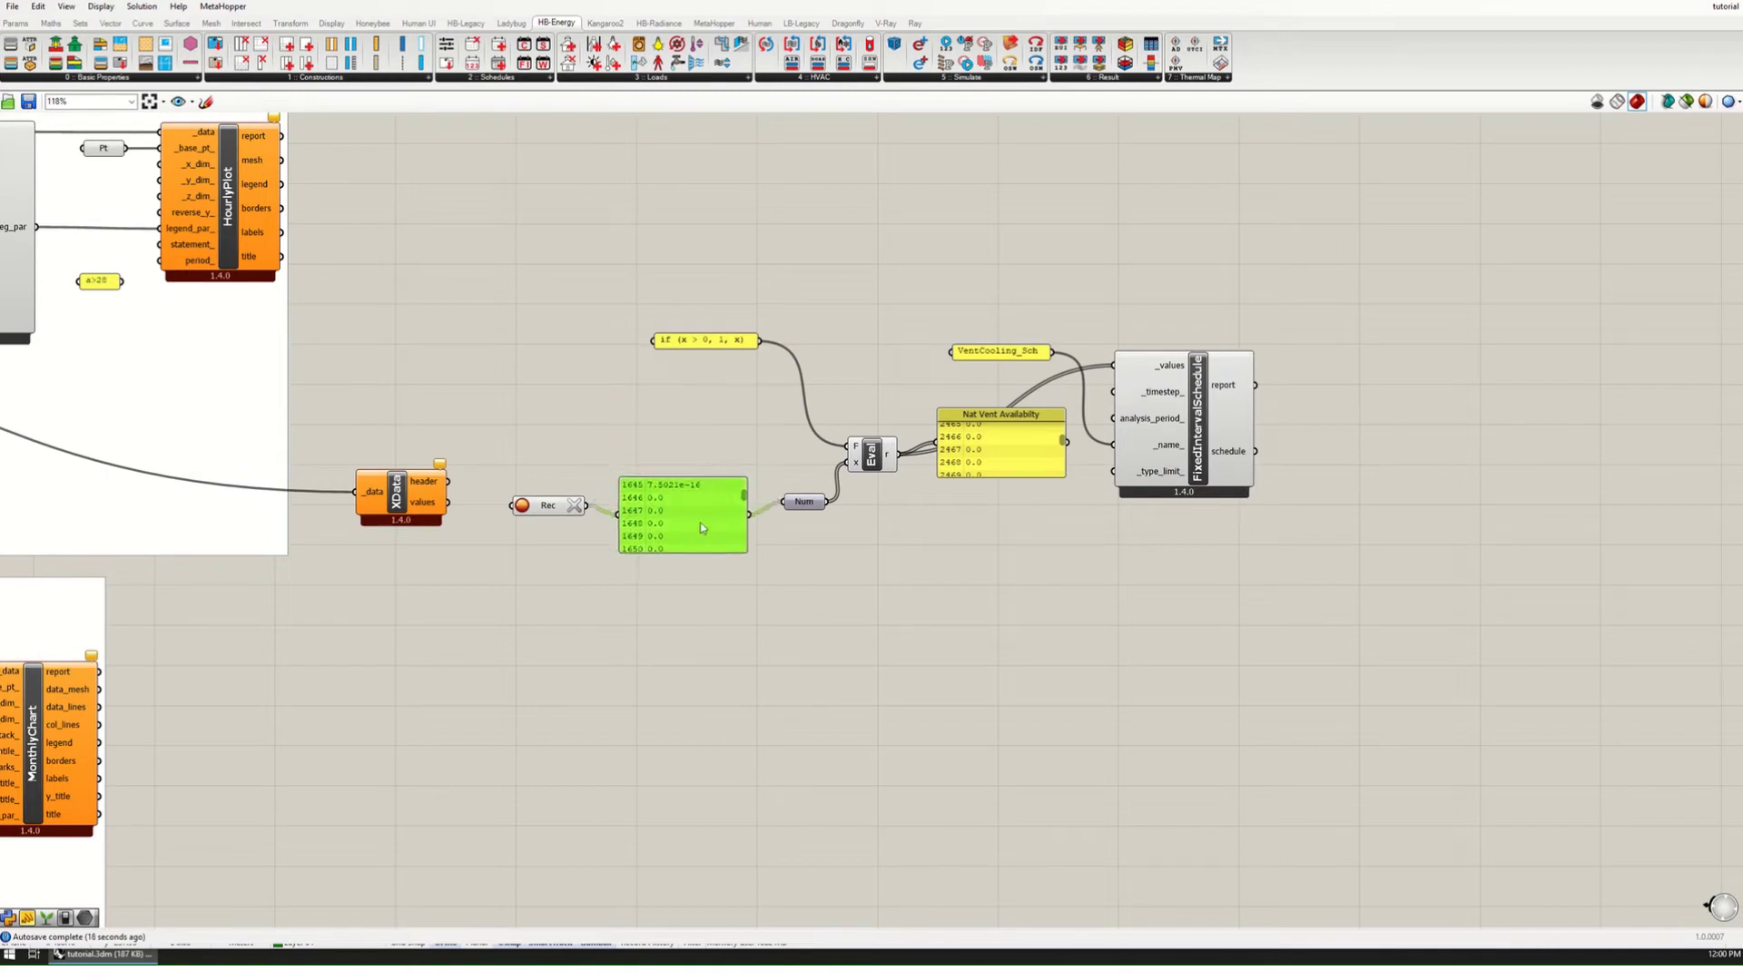
Step: Group all components from XData through FixedIntervalSchedule, including the expression and name panels
drag(1459, 712, 312, 226)
middle_click(498, 316)
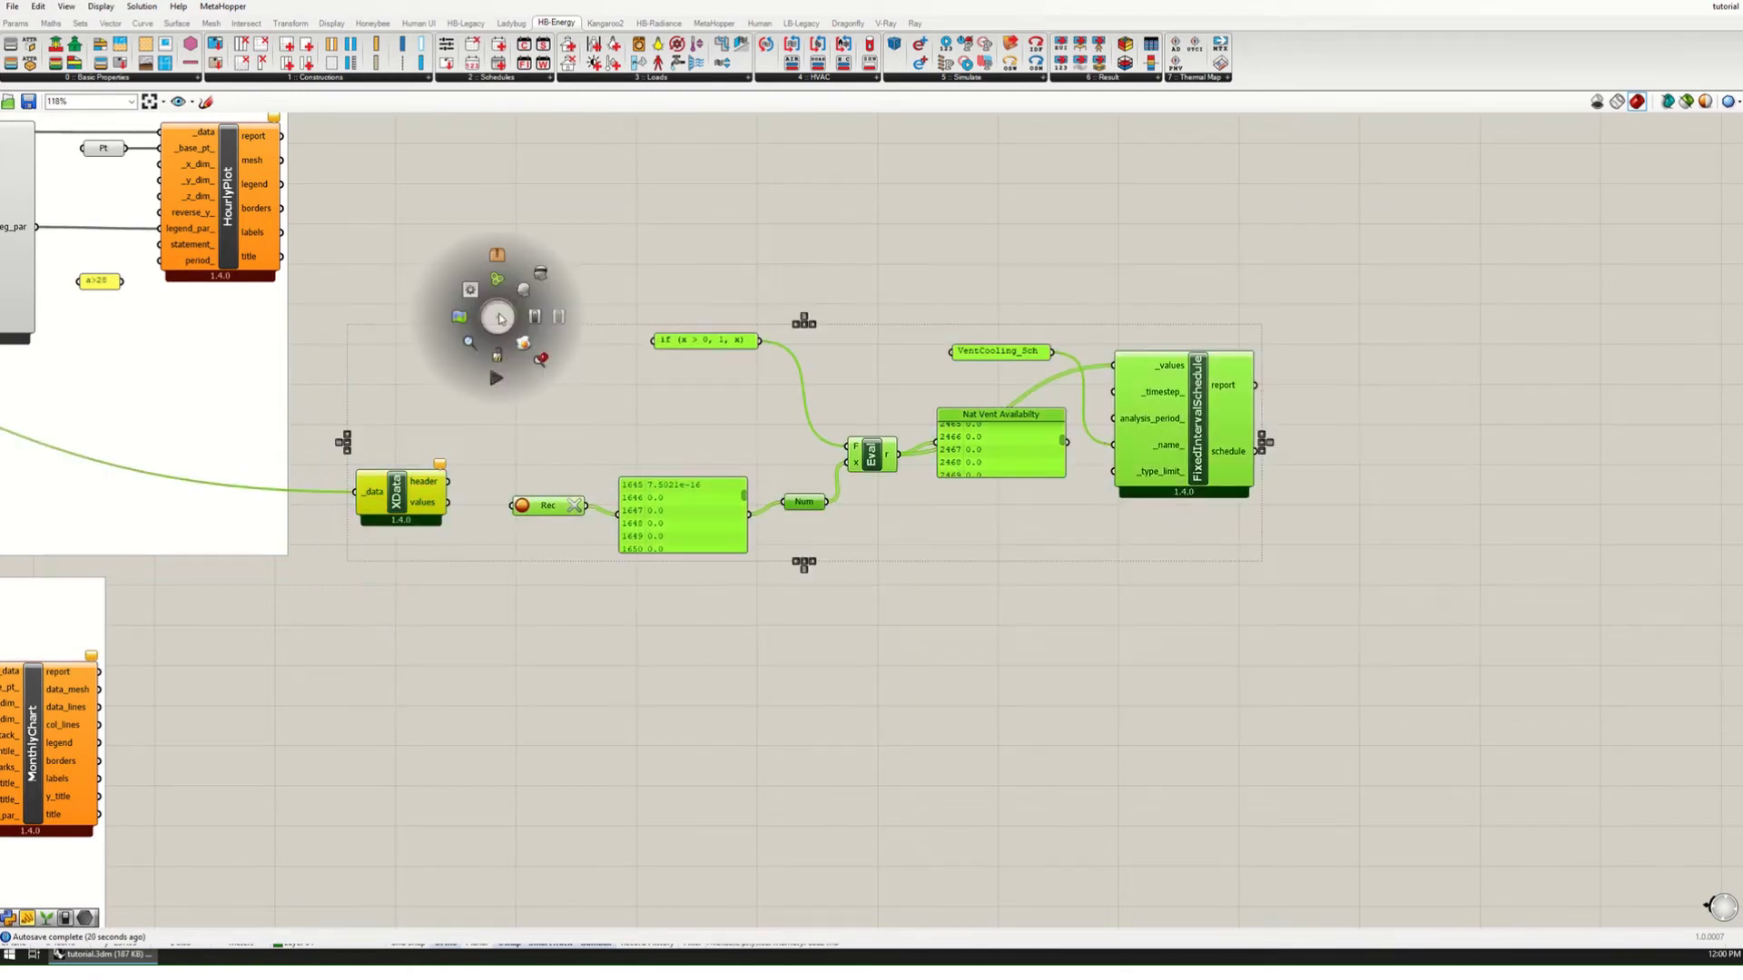
click(498, 277)
click(998, 635)
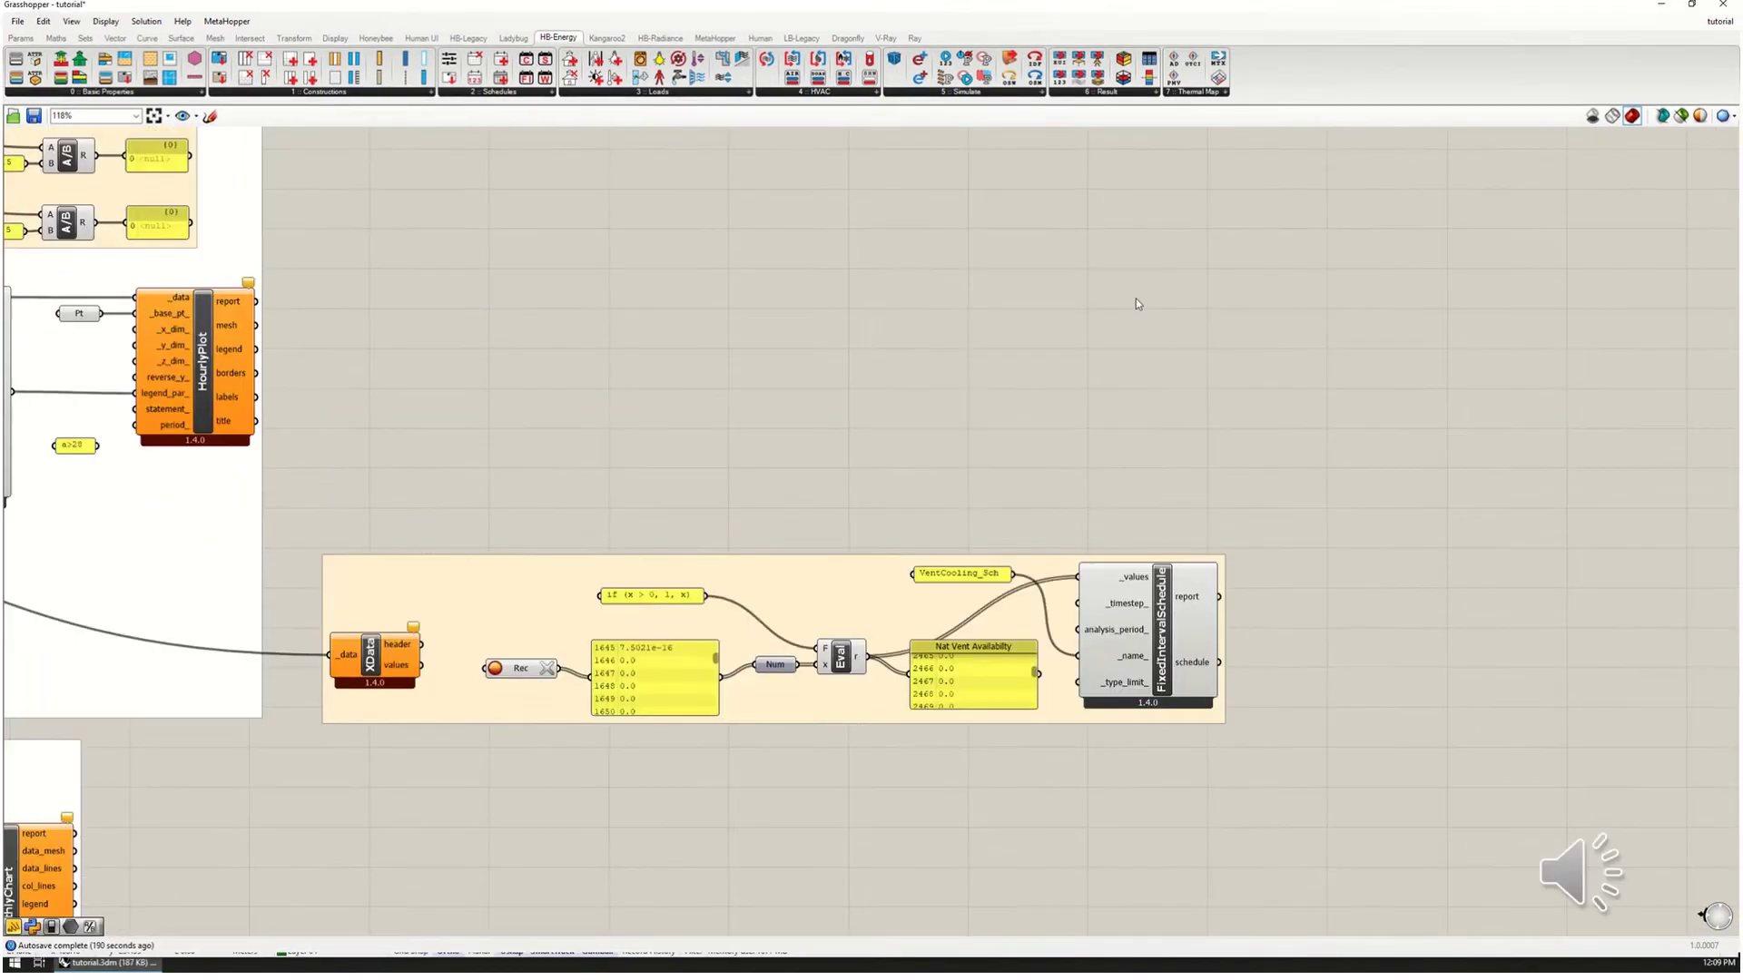
Step: Place an HB Window Opening component on the empty canvas above FixedIntervalSchedule
click(676, 95)
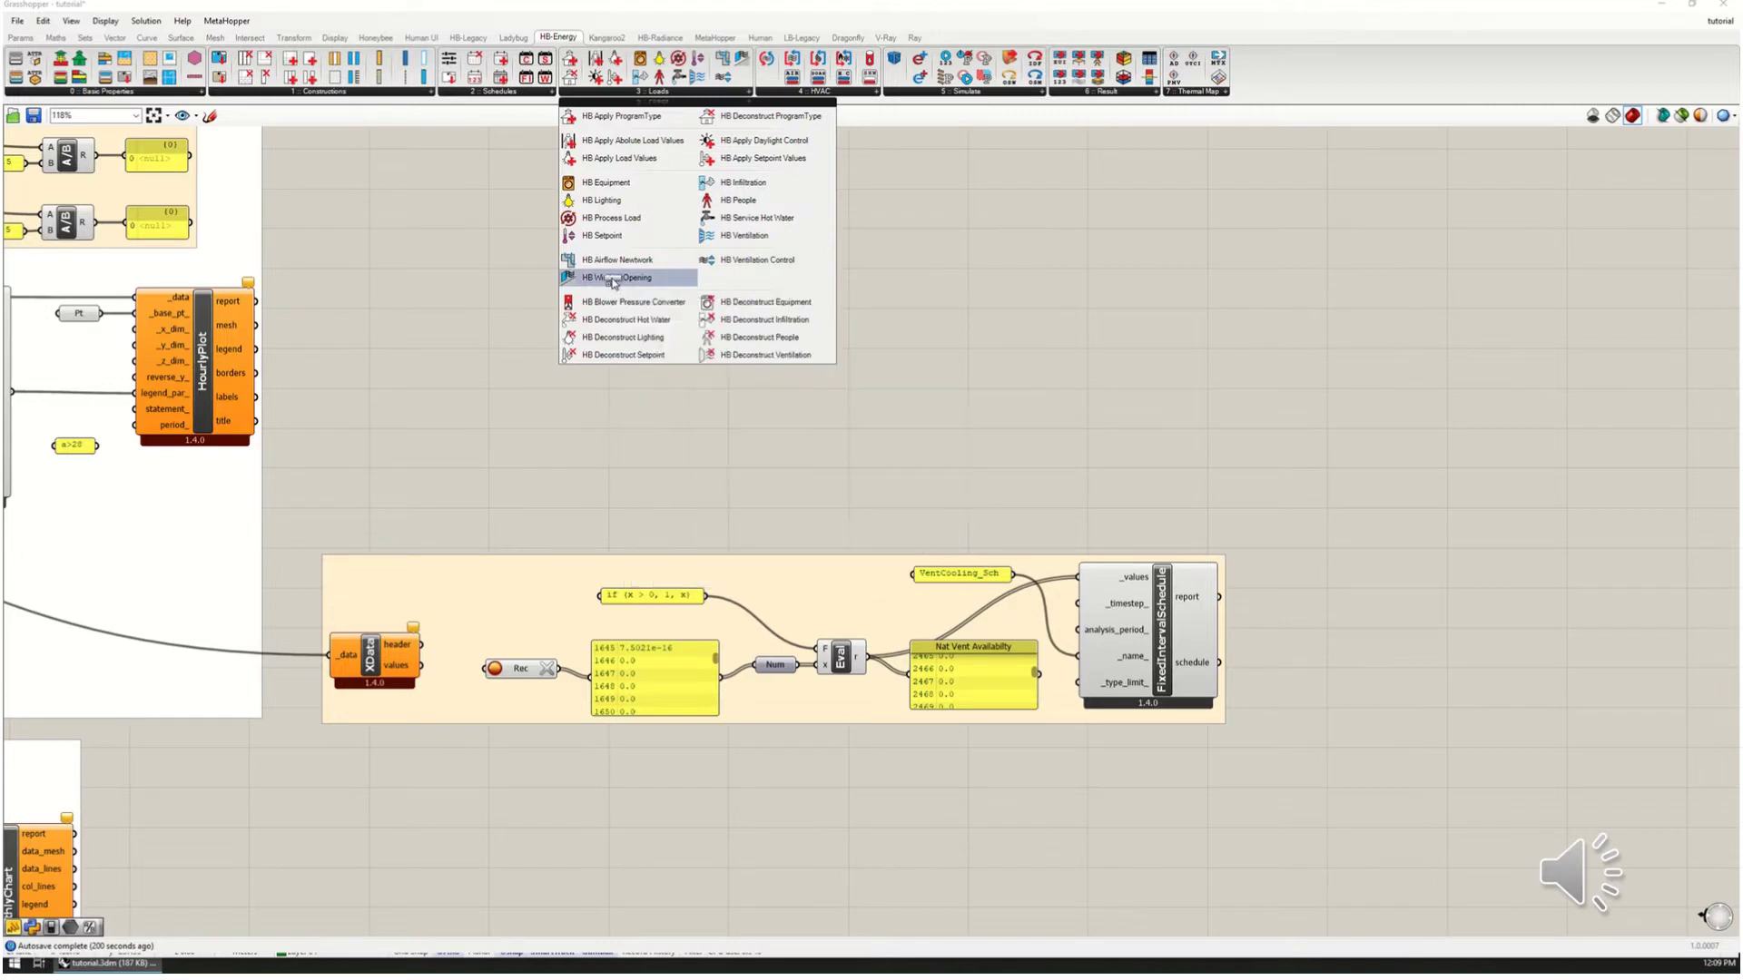
click(616, 277)
click(1151, 406)
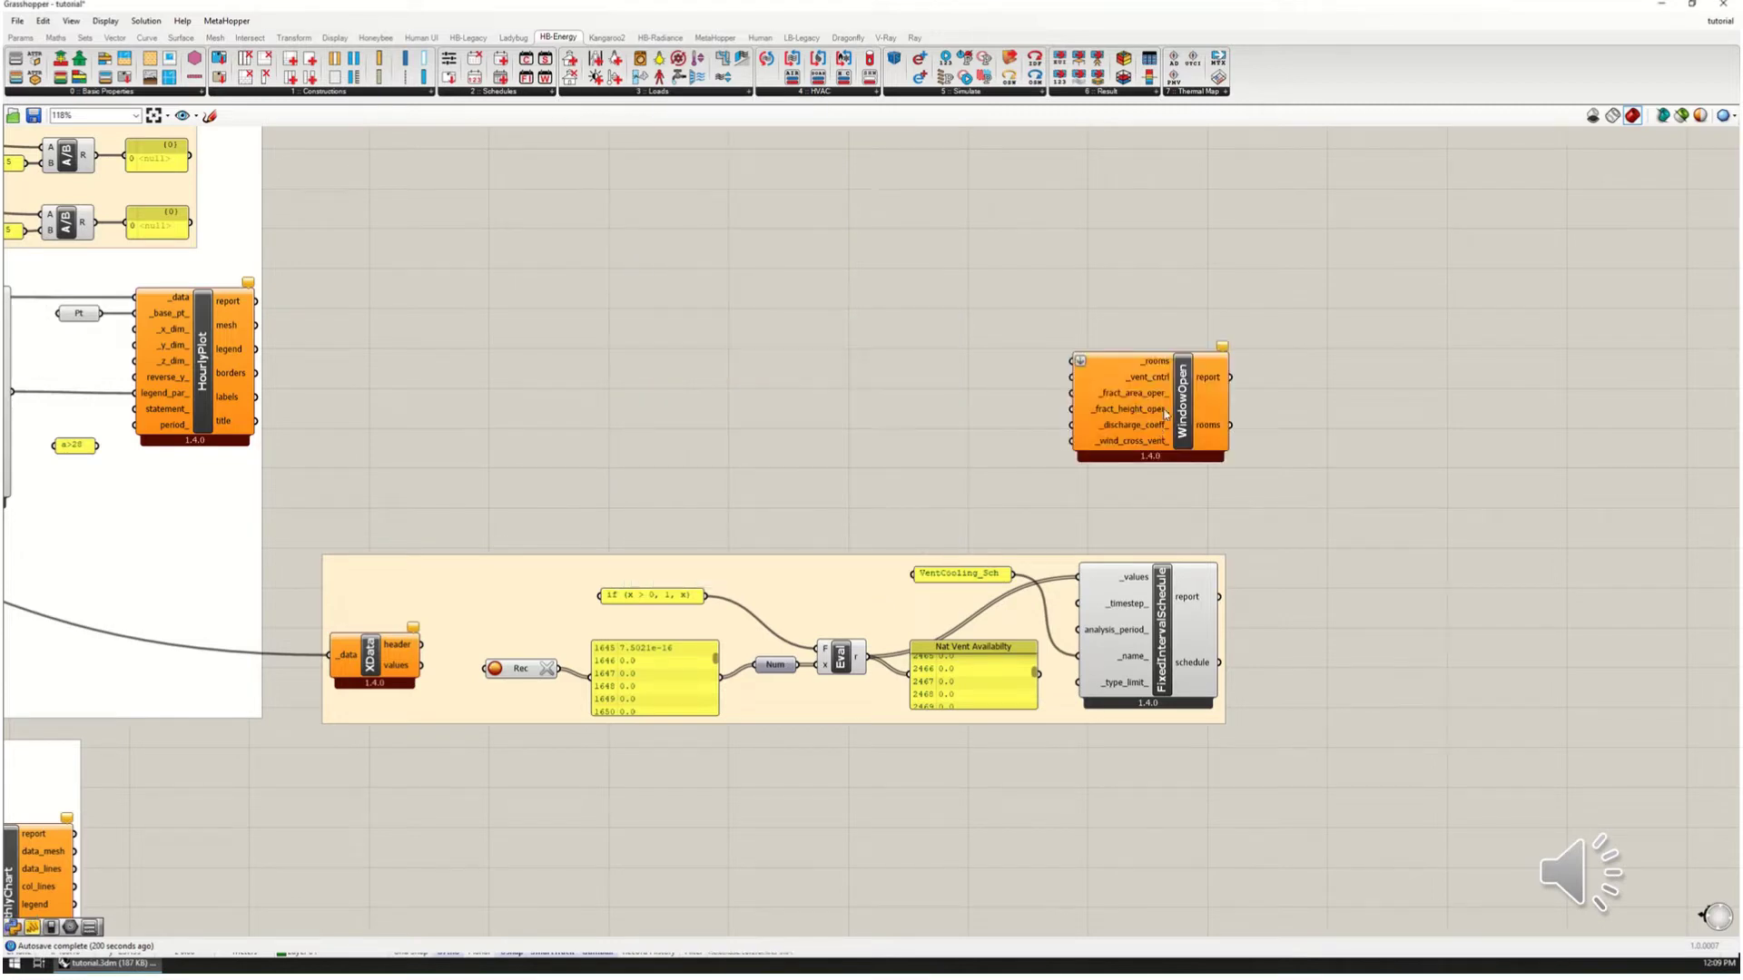
Step: Add an HB Ventilation Control component beside WindowOpen and connect its vent_cntrl output to WindowOpen's _vent_cntrl_ input
click(655, 94)
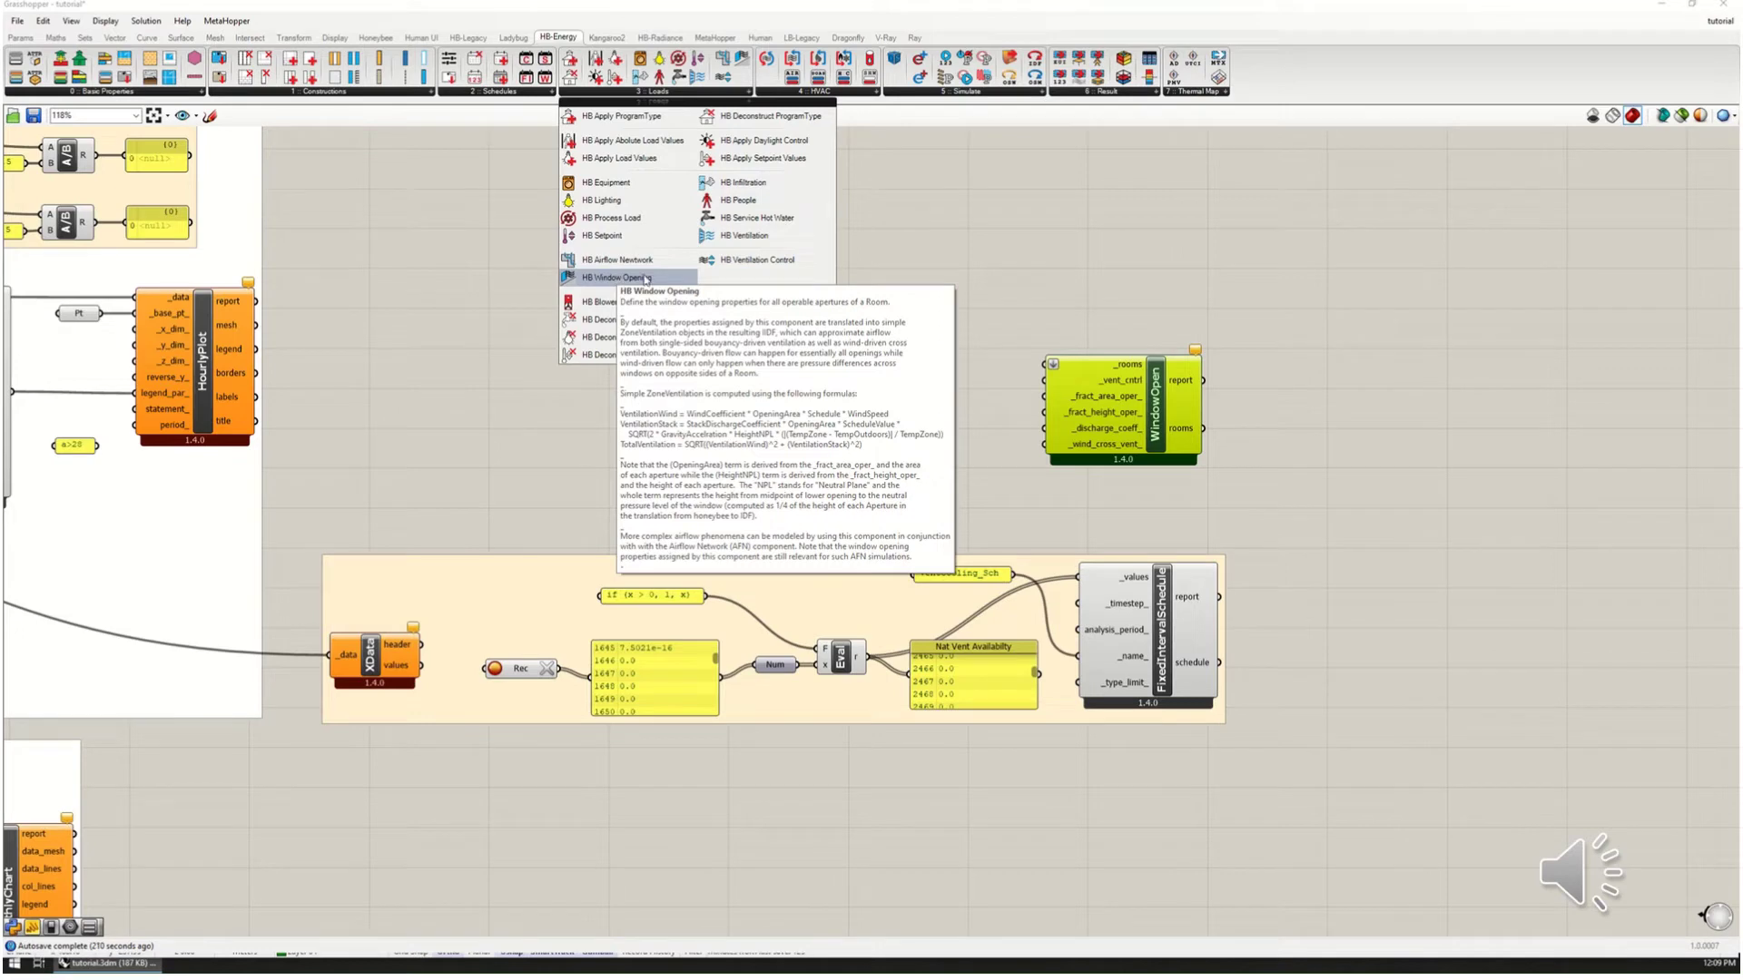
click(757, 259)
click(971, 390)
drag(971, 385, 939, 403)
drag(984, 418, 1043, 370)
drag(954, 420, 965, 422)
drag(1055, 388, 1137, 367)
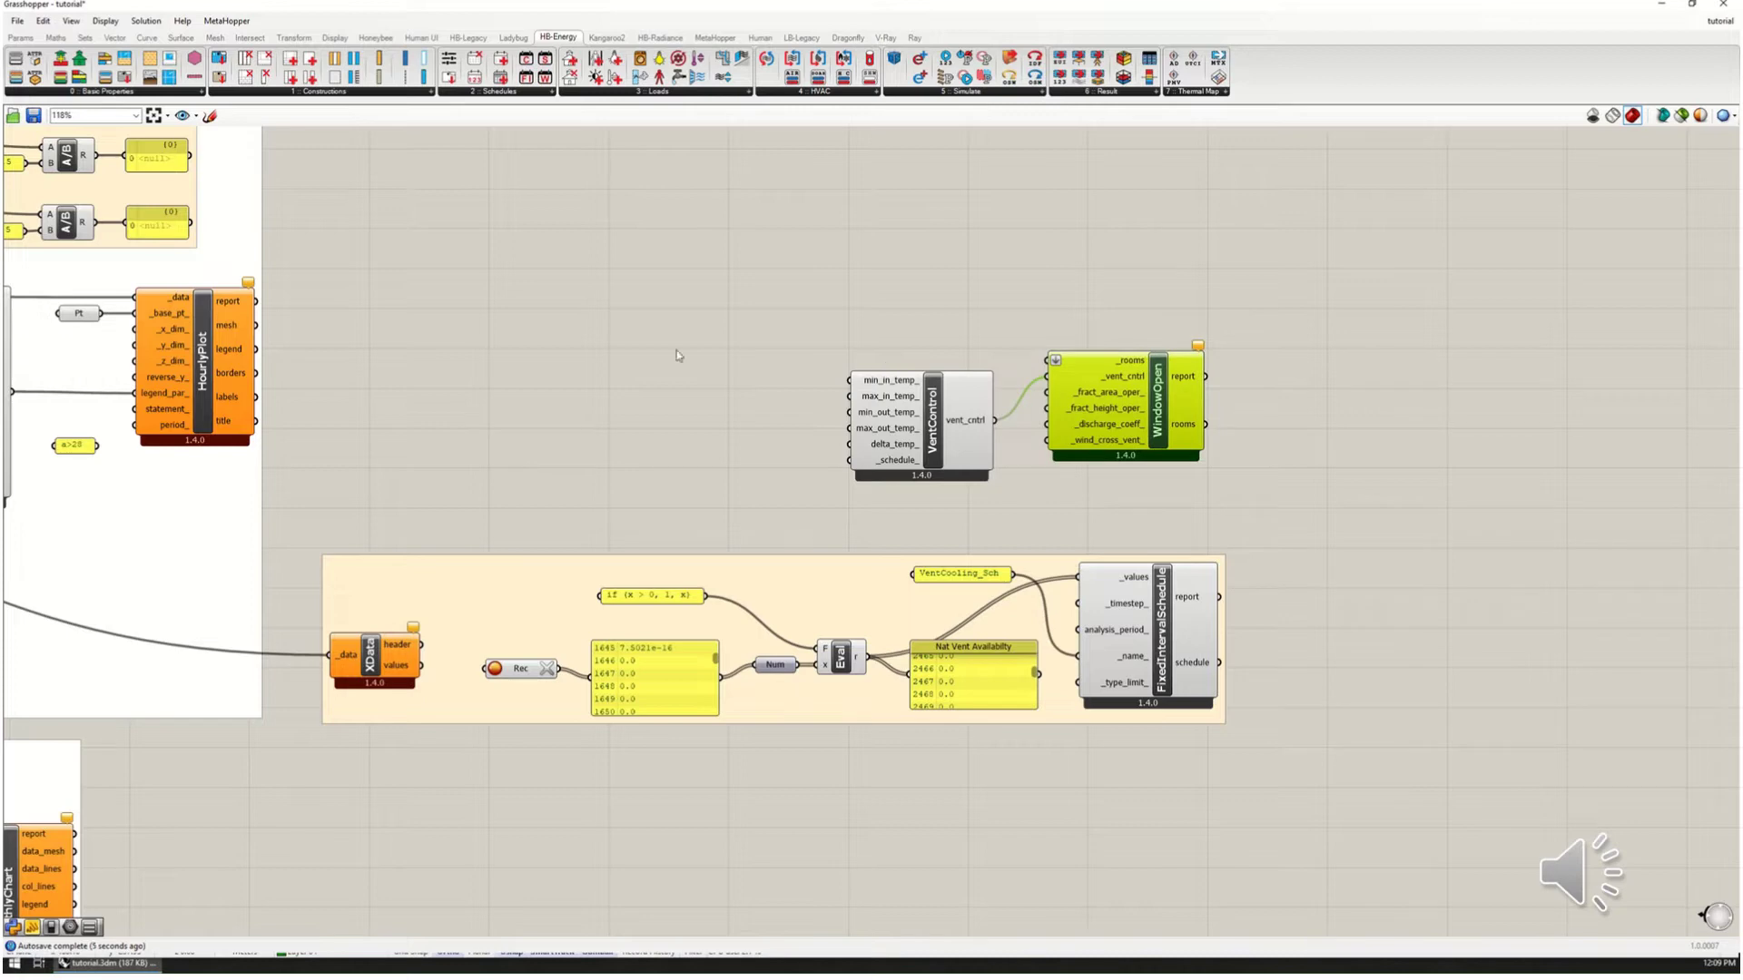
Step: Move the schedule group, VentControl and WindowOpen together to the free area below the HVAC group and Model component
drag(1373, 804, 313, 274)
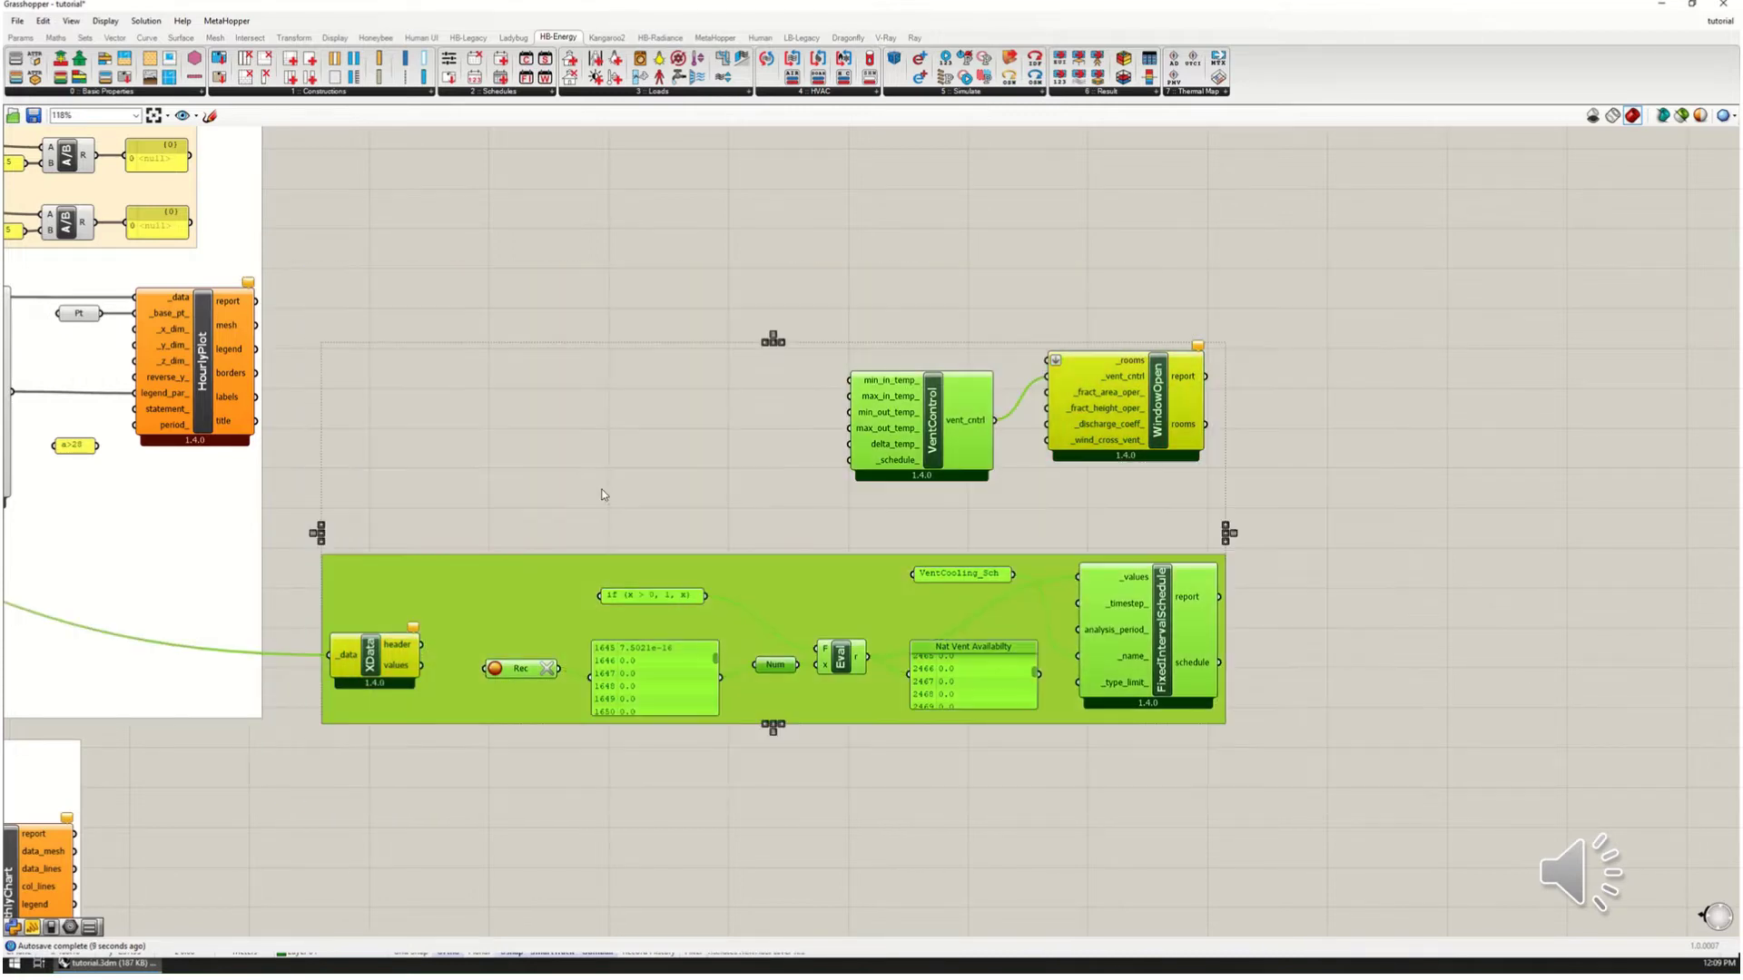
scroll(878, 521, down, 10)
drag(872, 538, 363, 549)
scroll(368, 549, up, 3)
scroll(614, 592, up, 5)
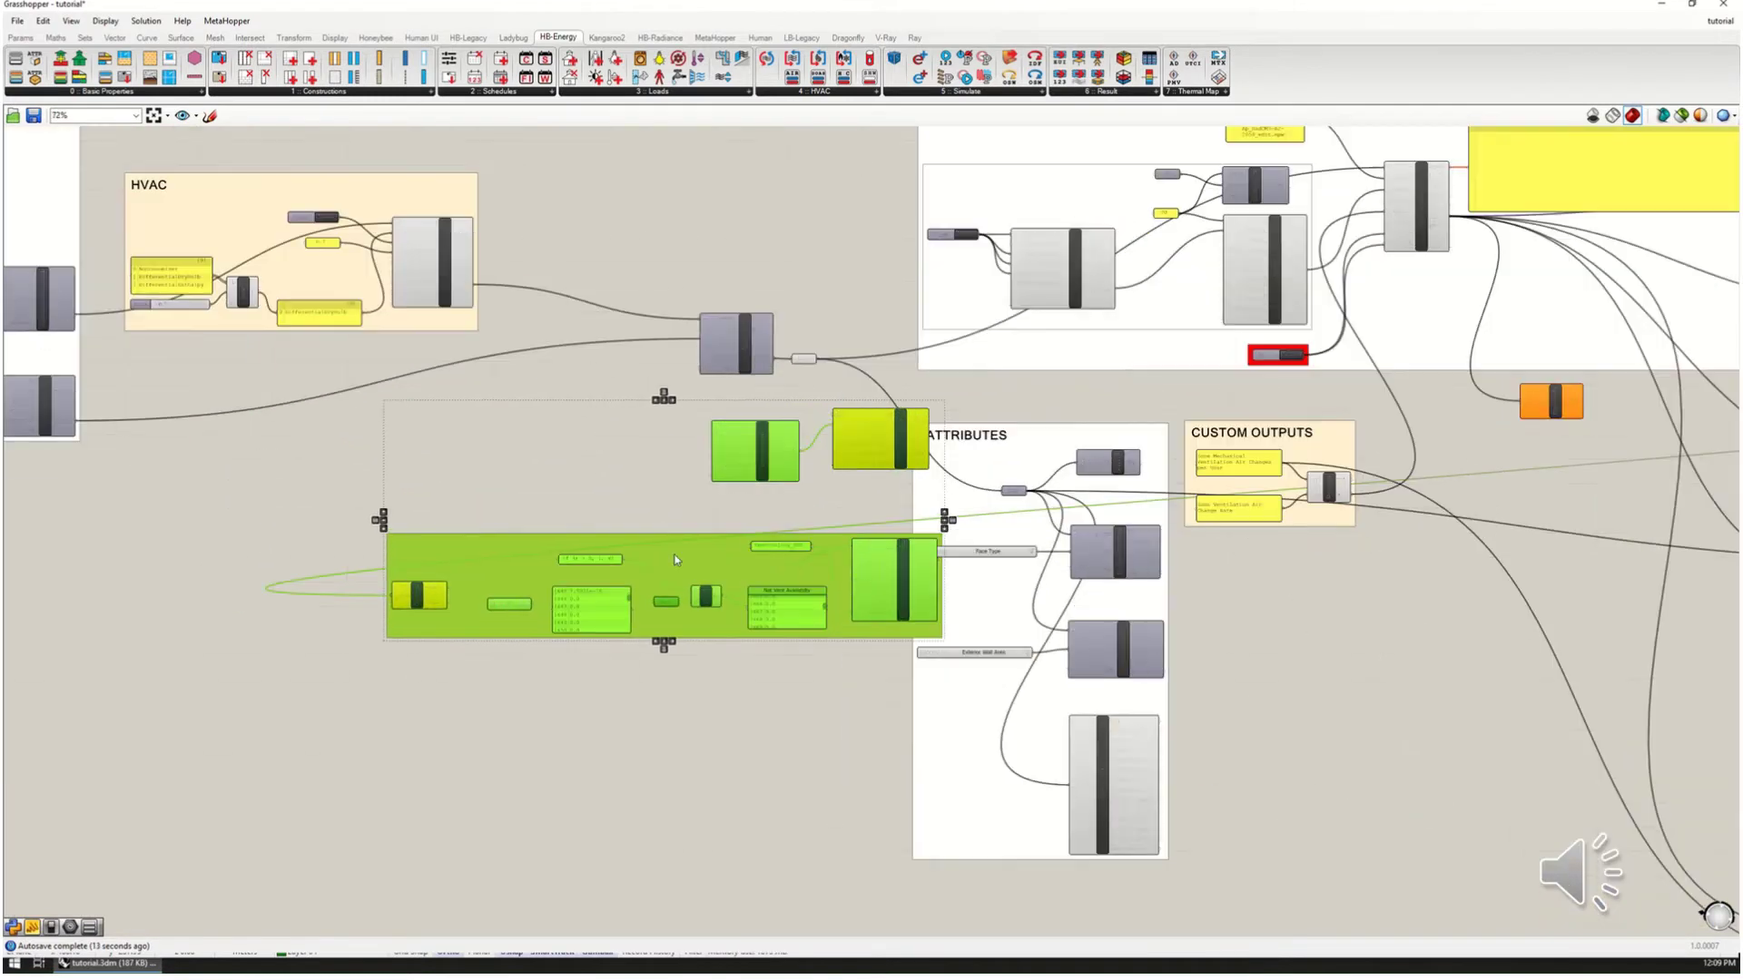
drag(676, 581, 322, 582)
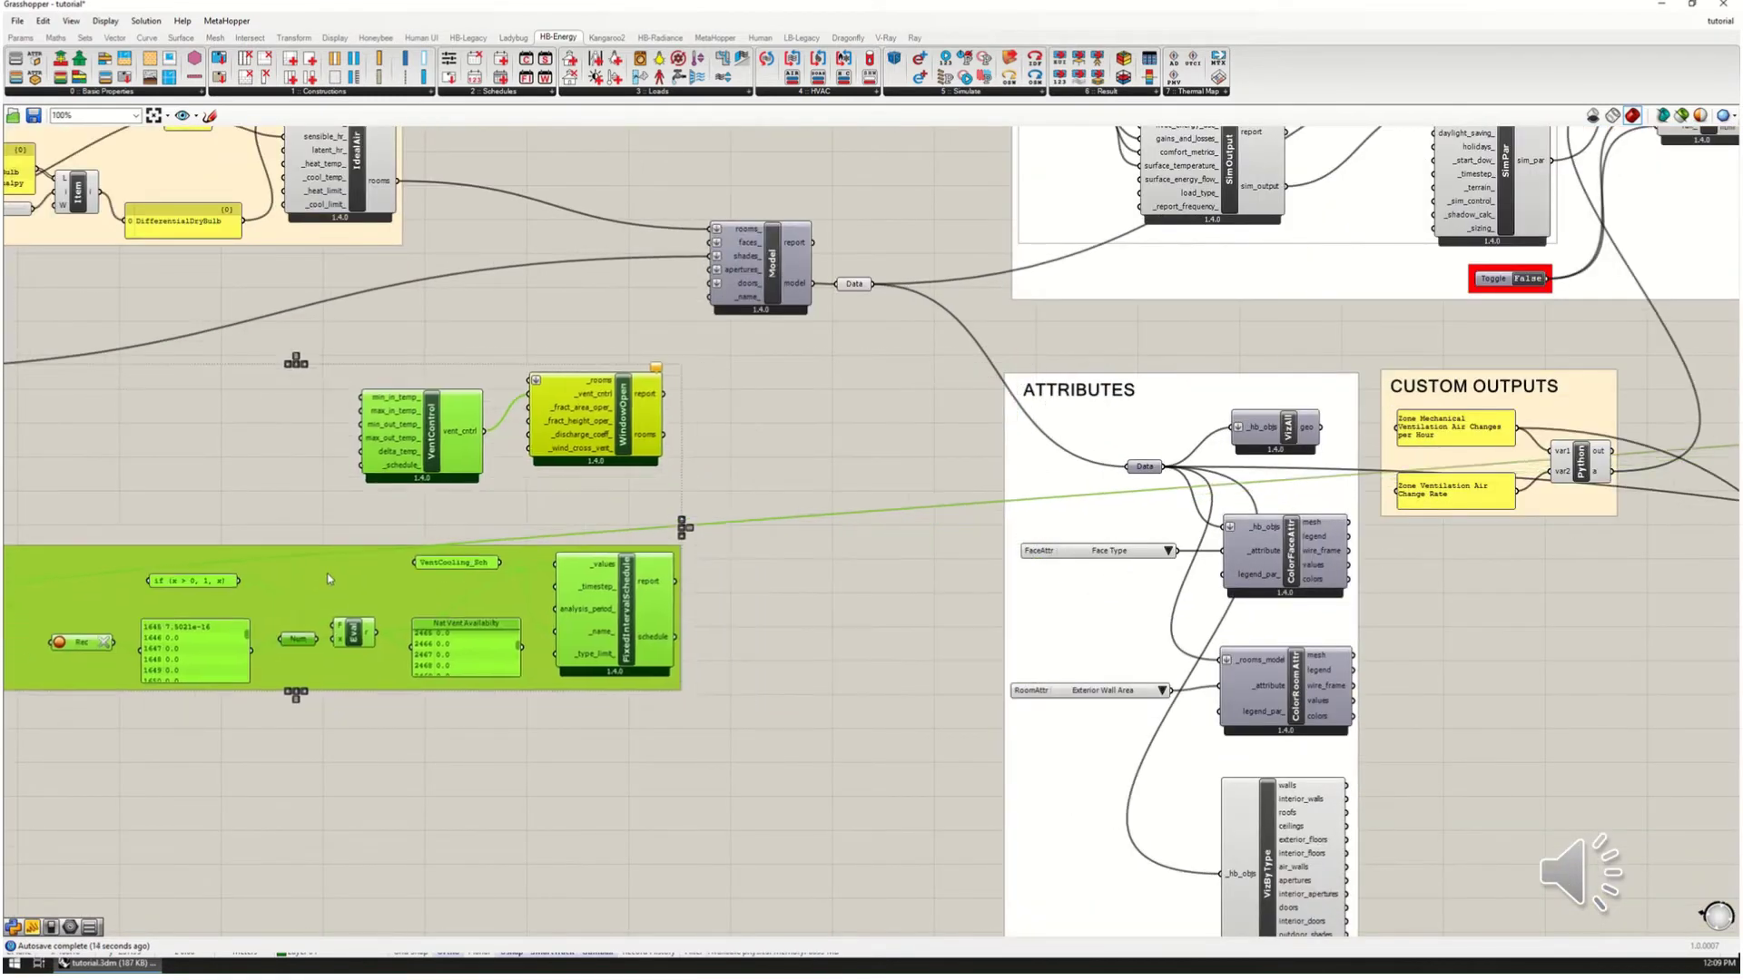
Step: Route the IdealAir rooms output into WindowOpen's _rooms input, and WindowOpen's rooms output into the Model rooms_ input
click(753, 262)
right_drag(763, 376, 923, 611)
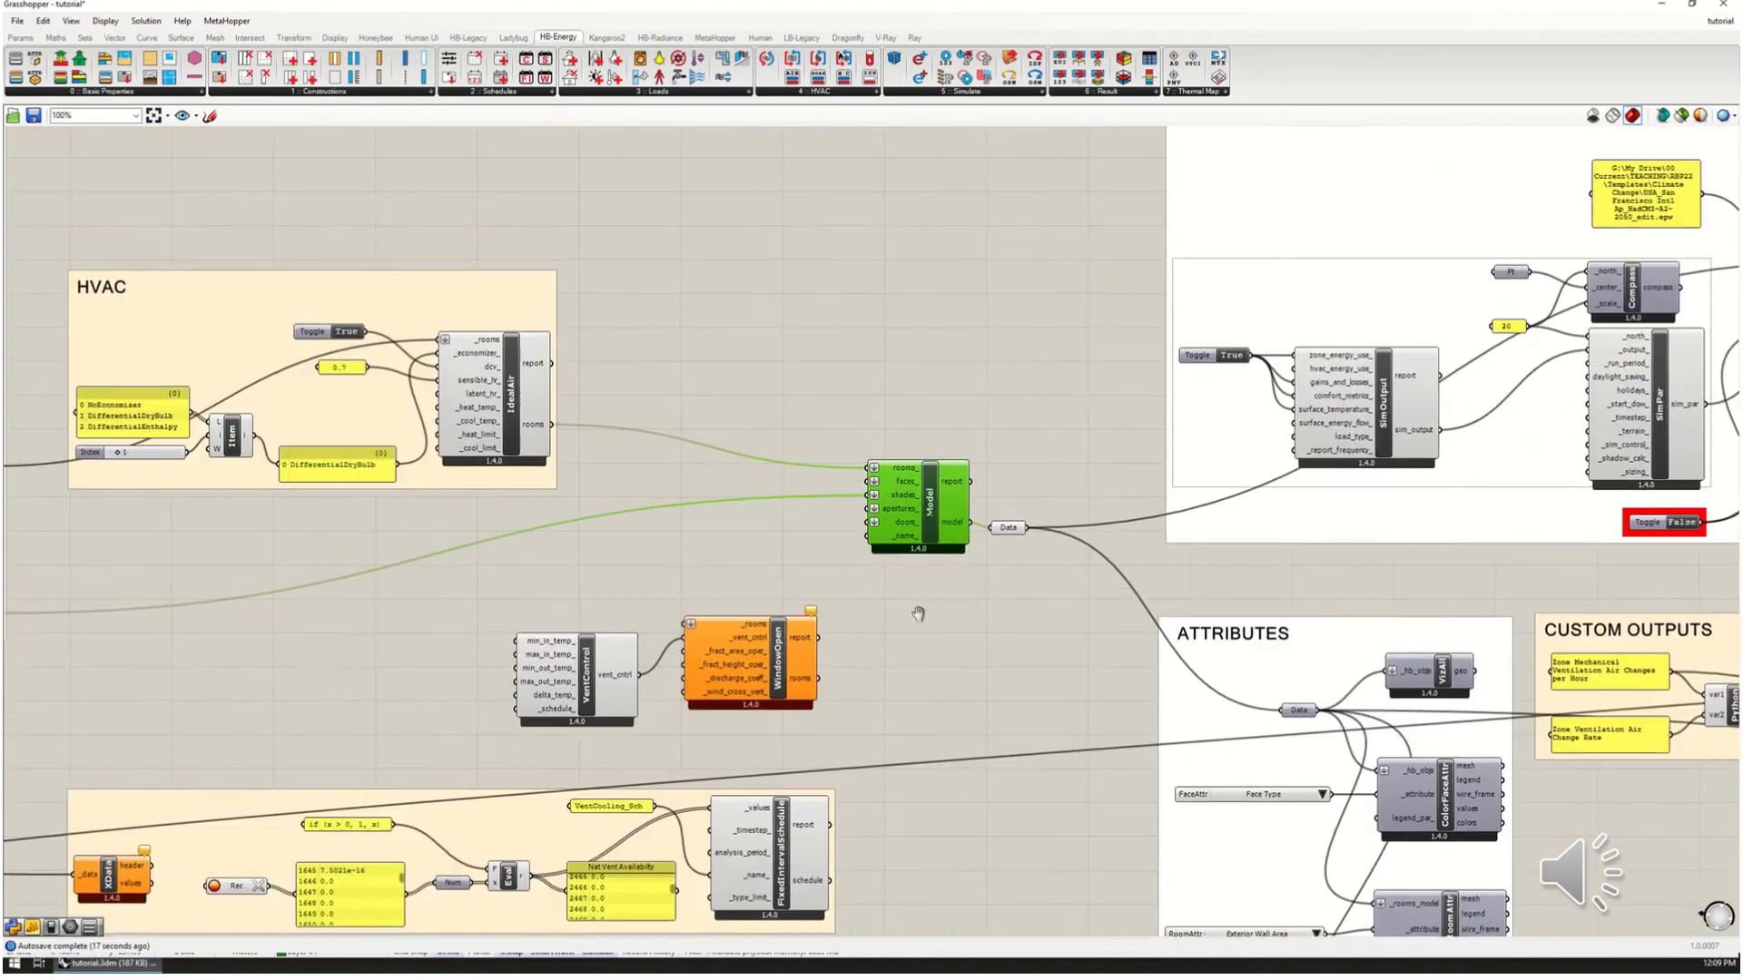
scroll(923, 611, up, 1)
click(670, 333)
drag(506, 401, 665, 628)
drag(819, 698, 877, 444)
scroll(909, 670, up, 3)
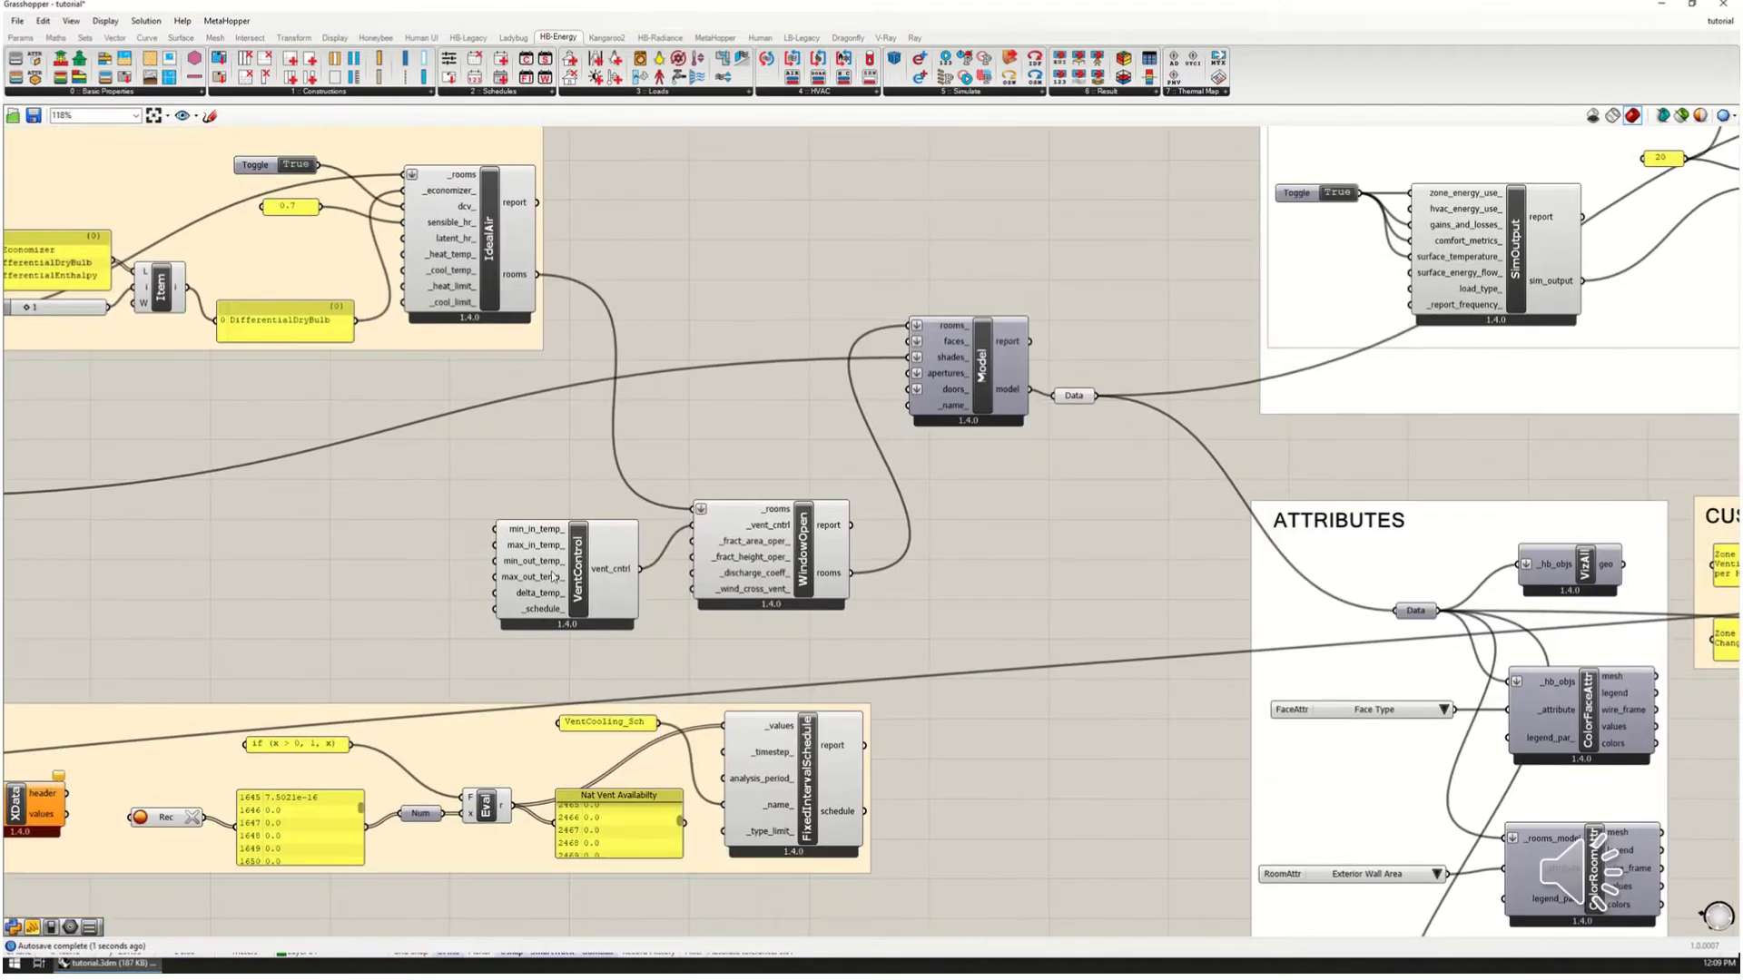
Step: Shift the schedule group away from the ATTRIBUTES group and connect FixedIntervalSchedule's schedule output to VentControl's _schedule_ input
right_drag(858, 665, 918, 664)
scroll(936, 649, down, 5)
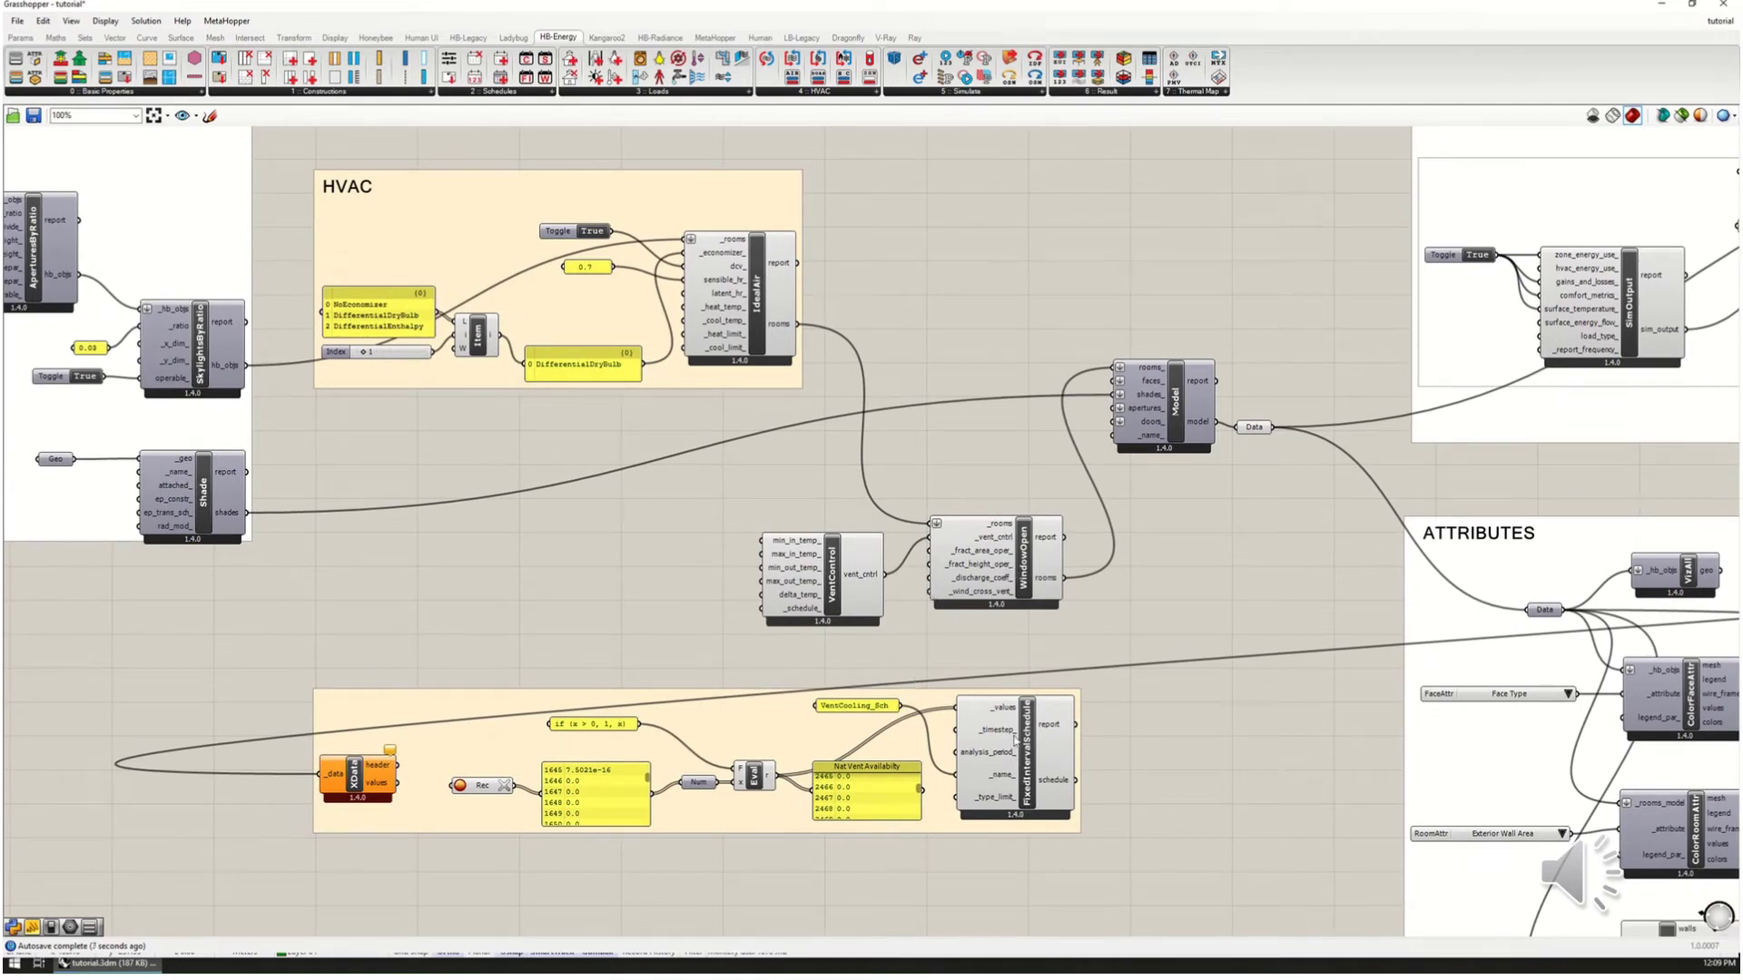
drag(803, 726, 588, 712)
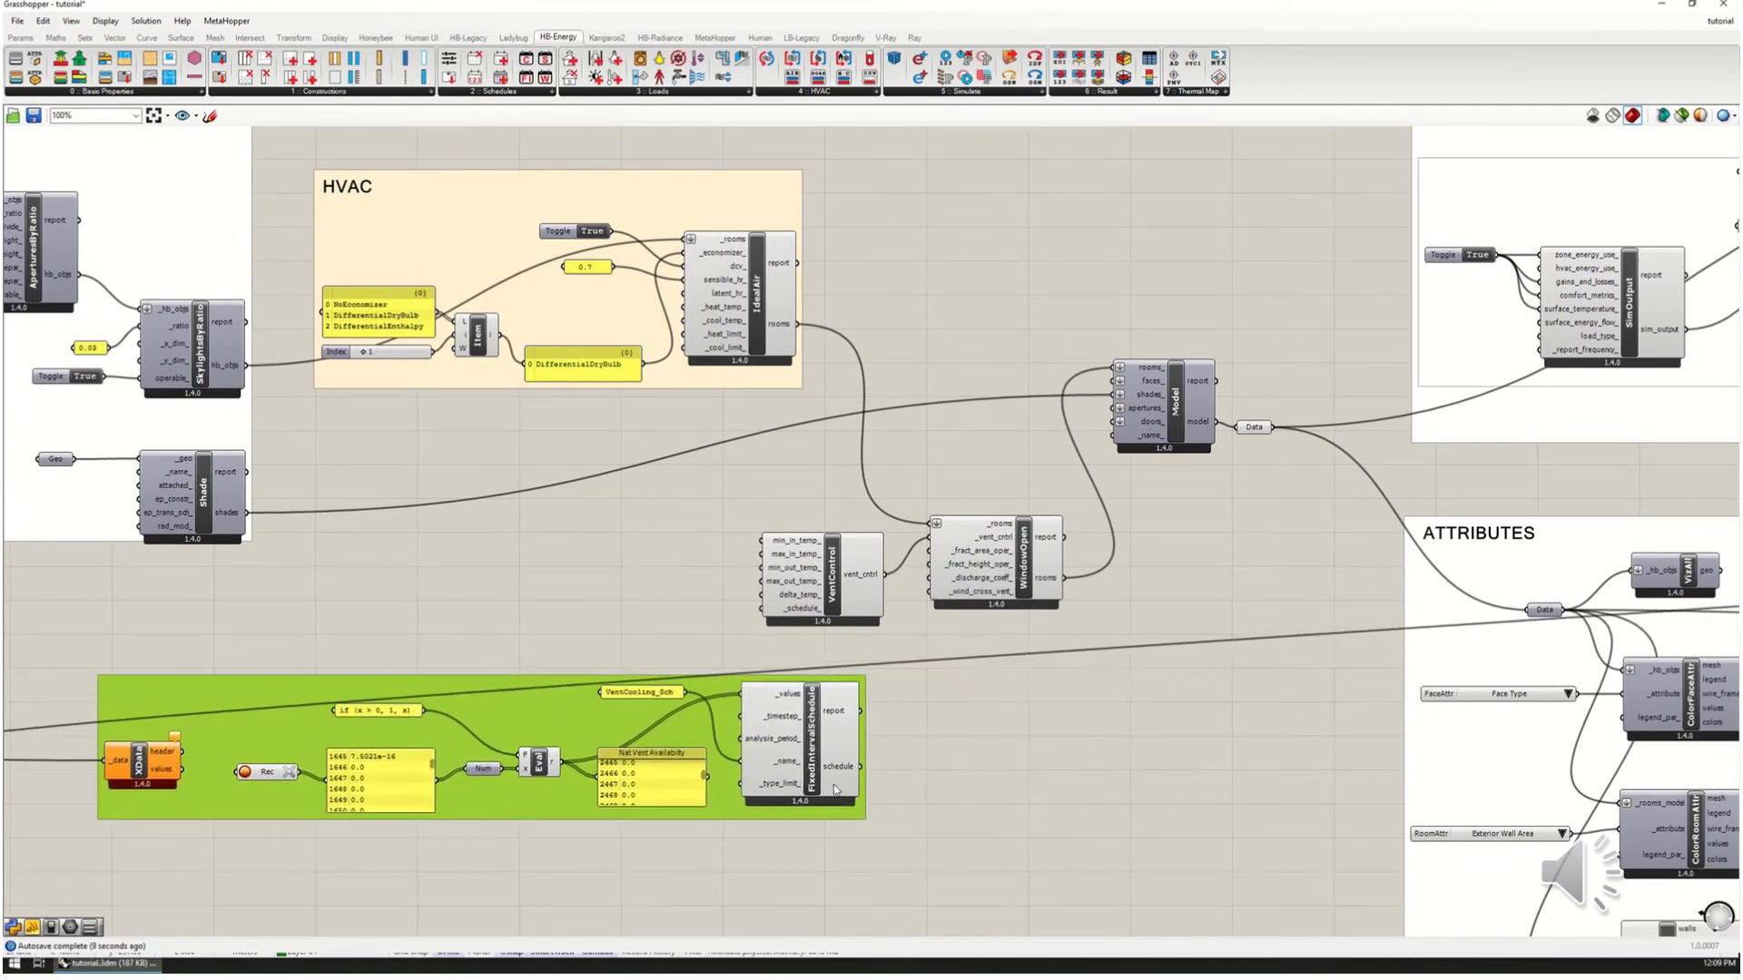
click(841, 777)
drag(860, 766, 760, 609)
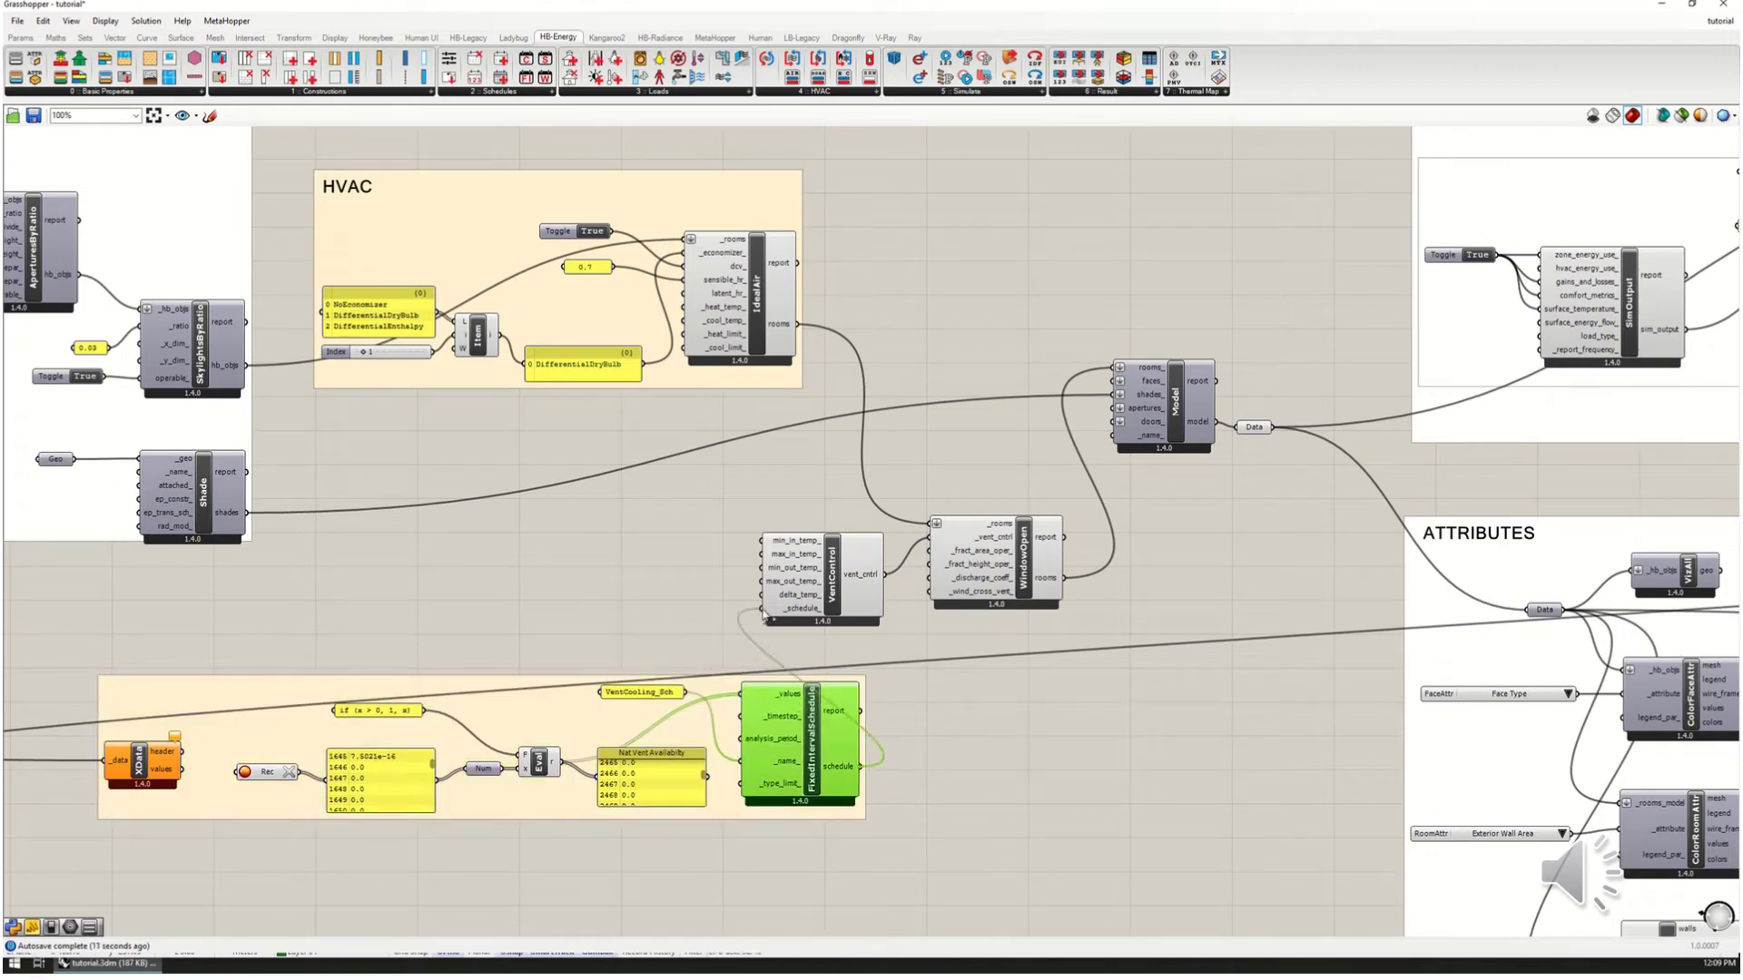
Step: Check VentControl's temperature inputs and connect a new panel containing 23 to min_in_temp_
right_drag(989, 680, 1119, 692)
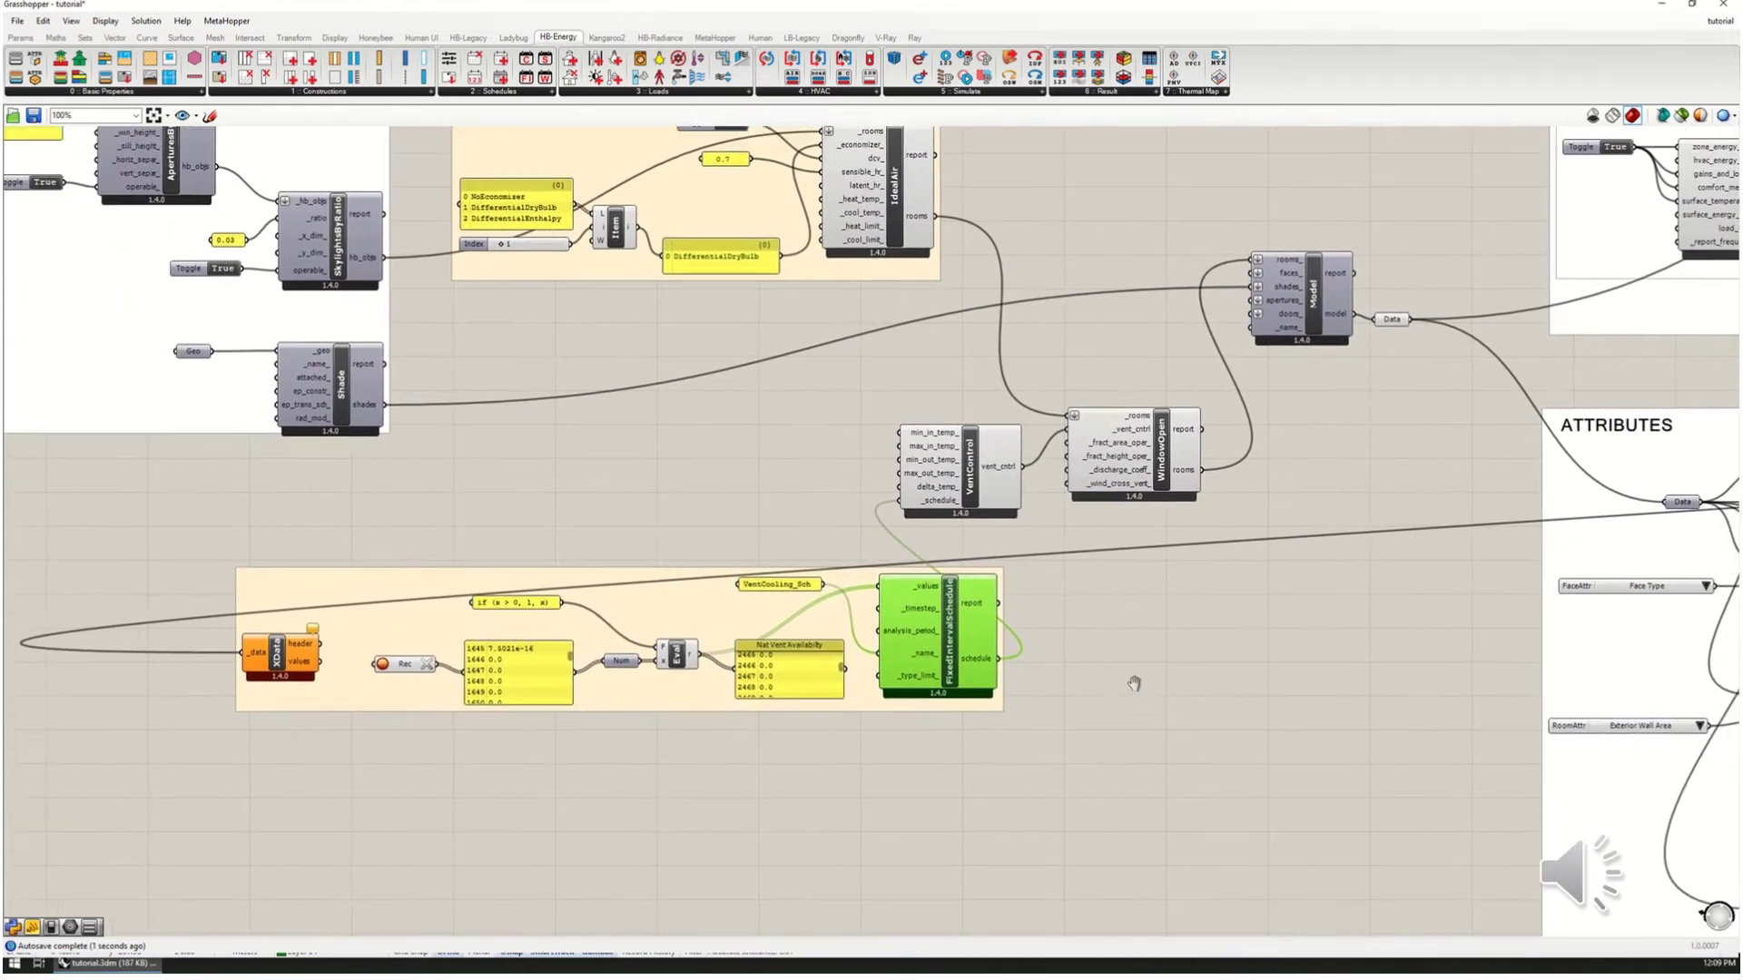
scroll(1112, 726, up, 3)
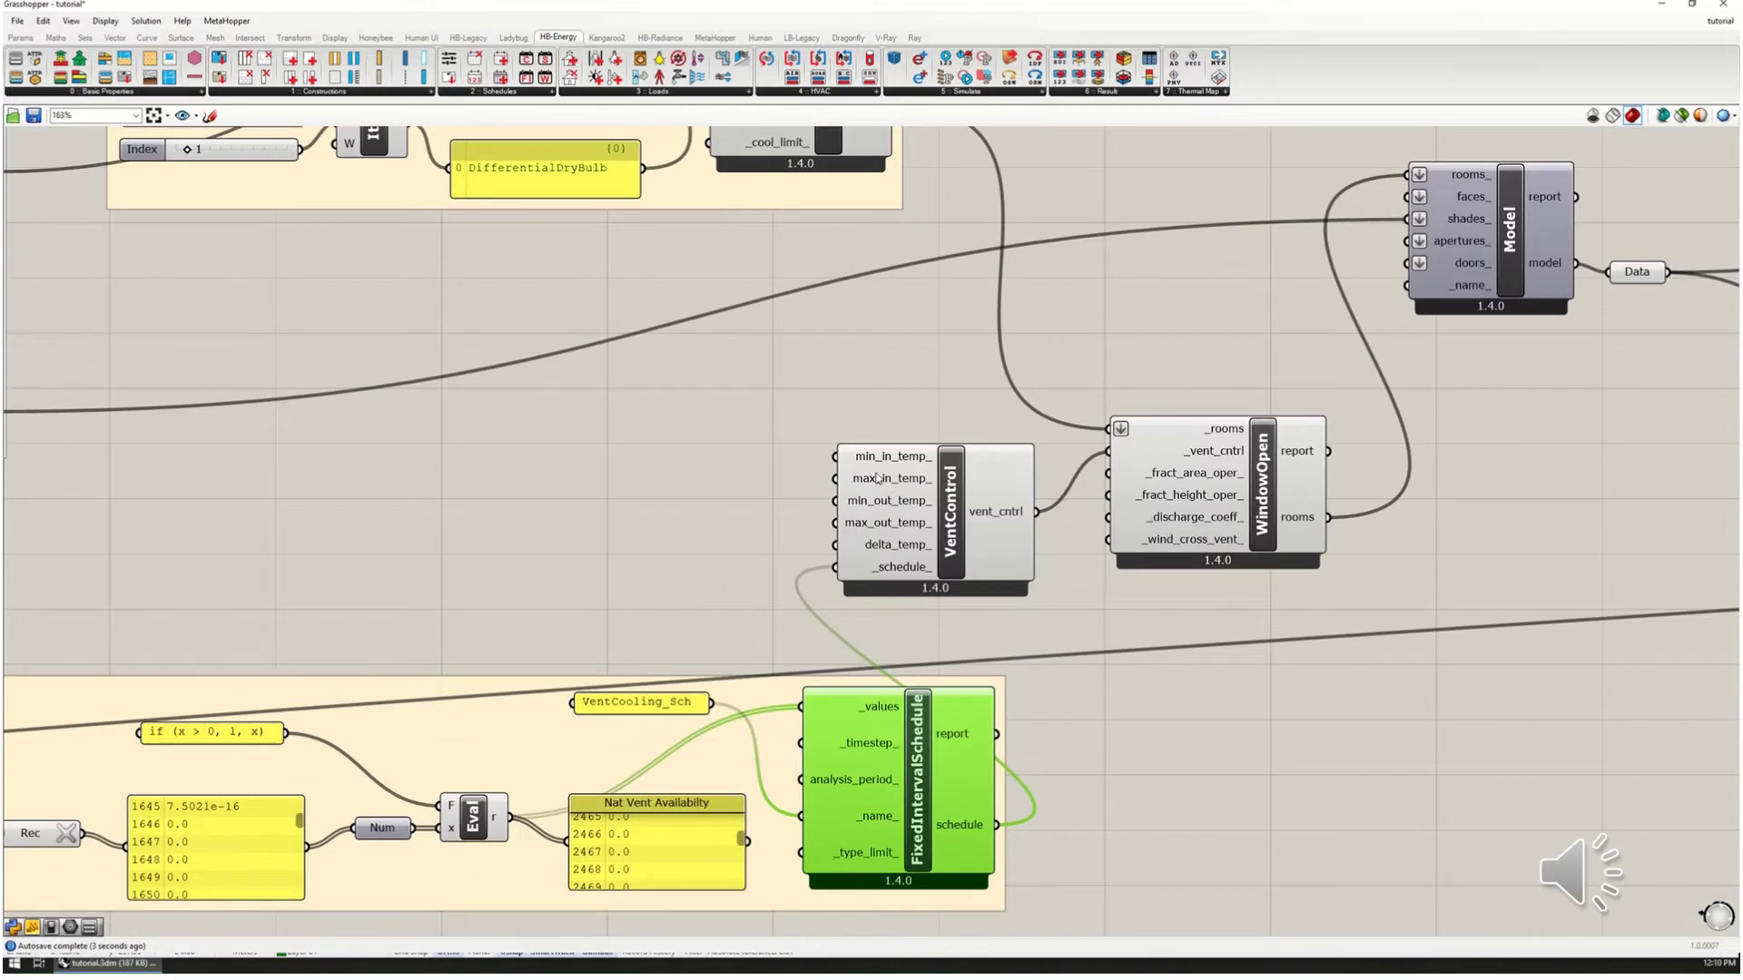
drag(900, 465, 901, 459)
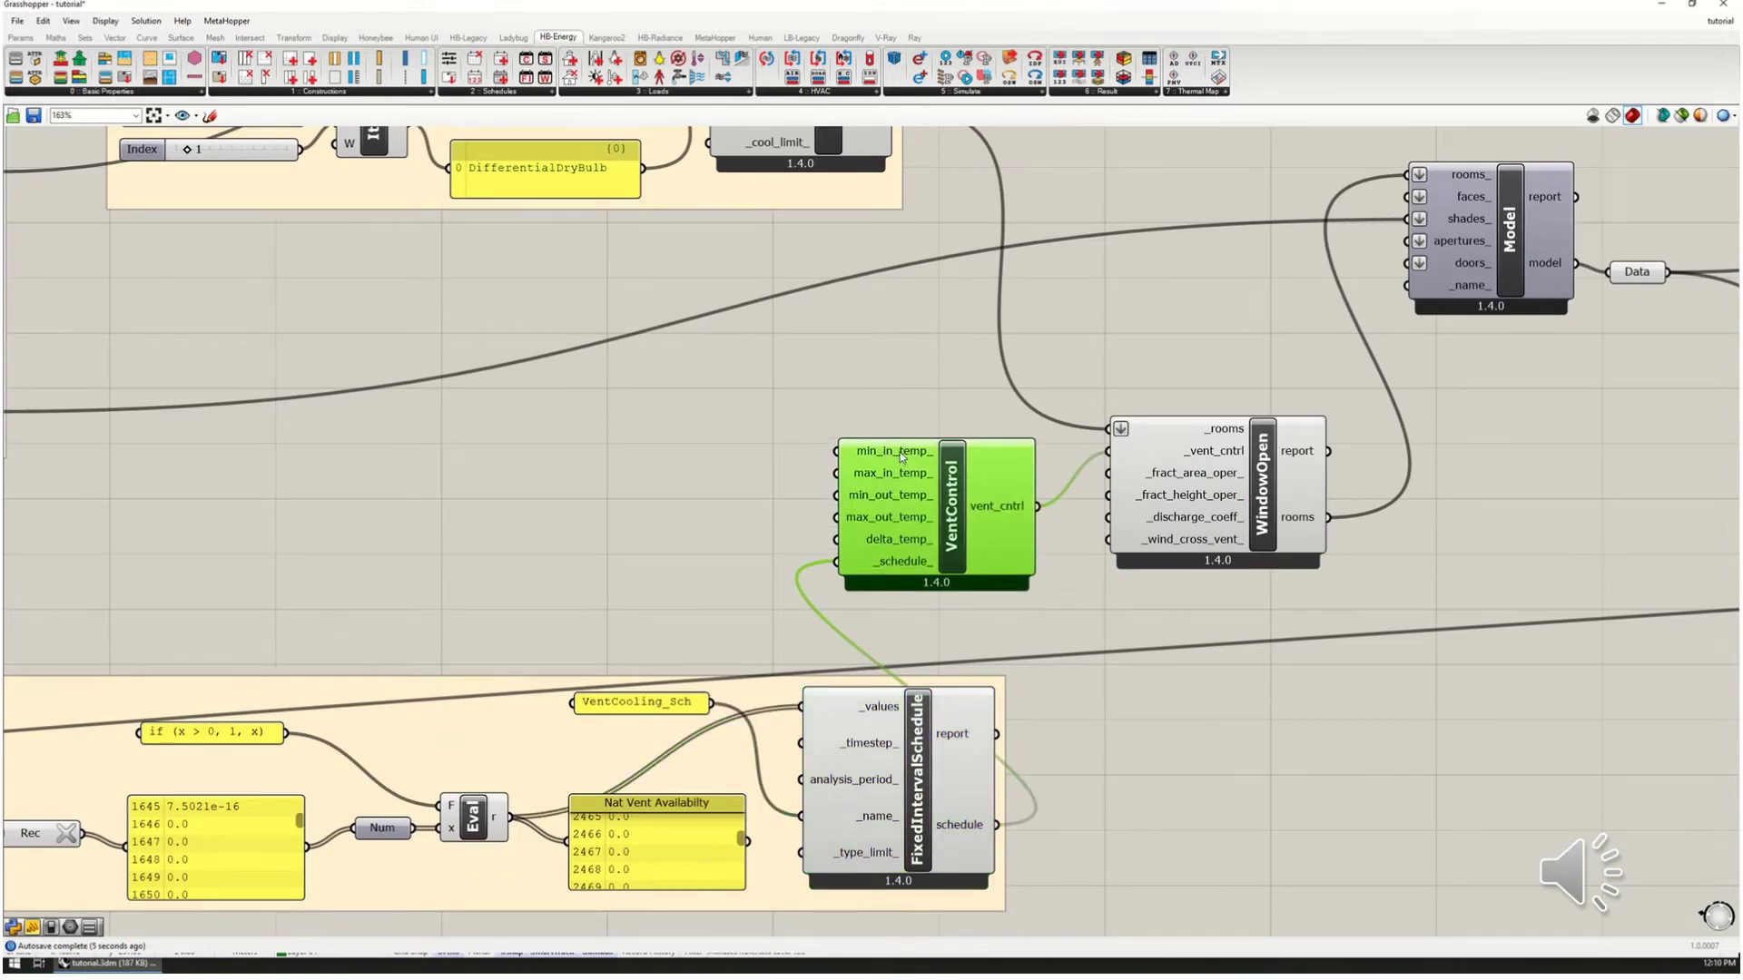
mouse_move(899, 456)
drag(966, 525, 968, 520)
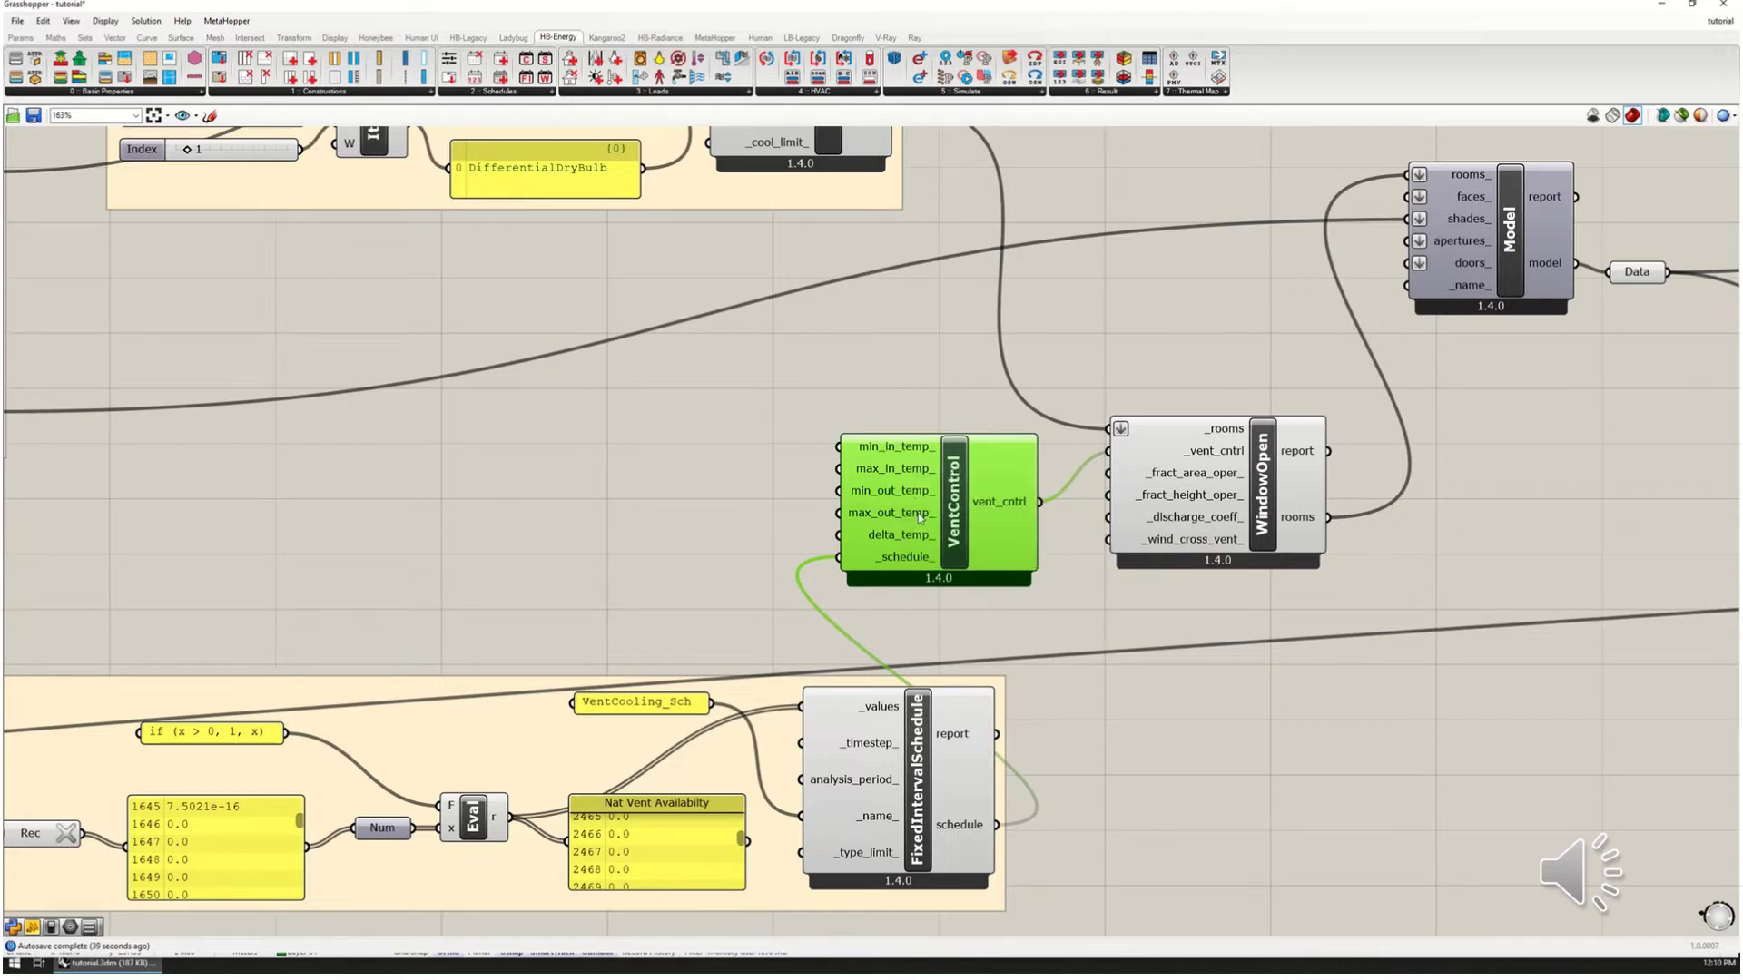
drag(961, 540, 959, 543)
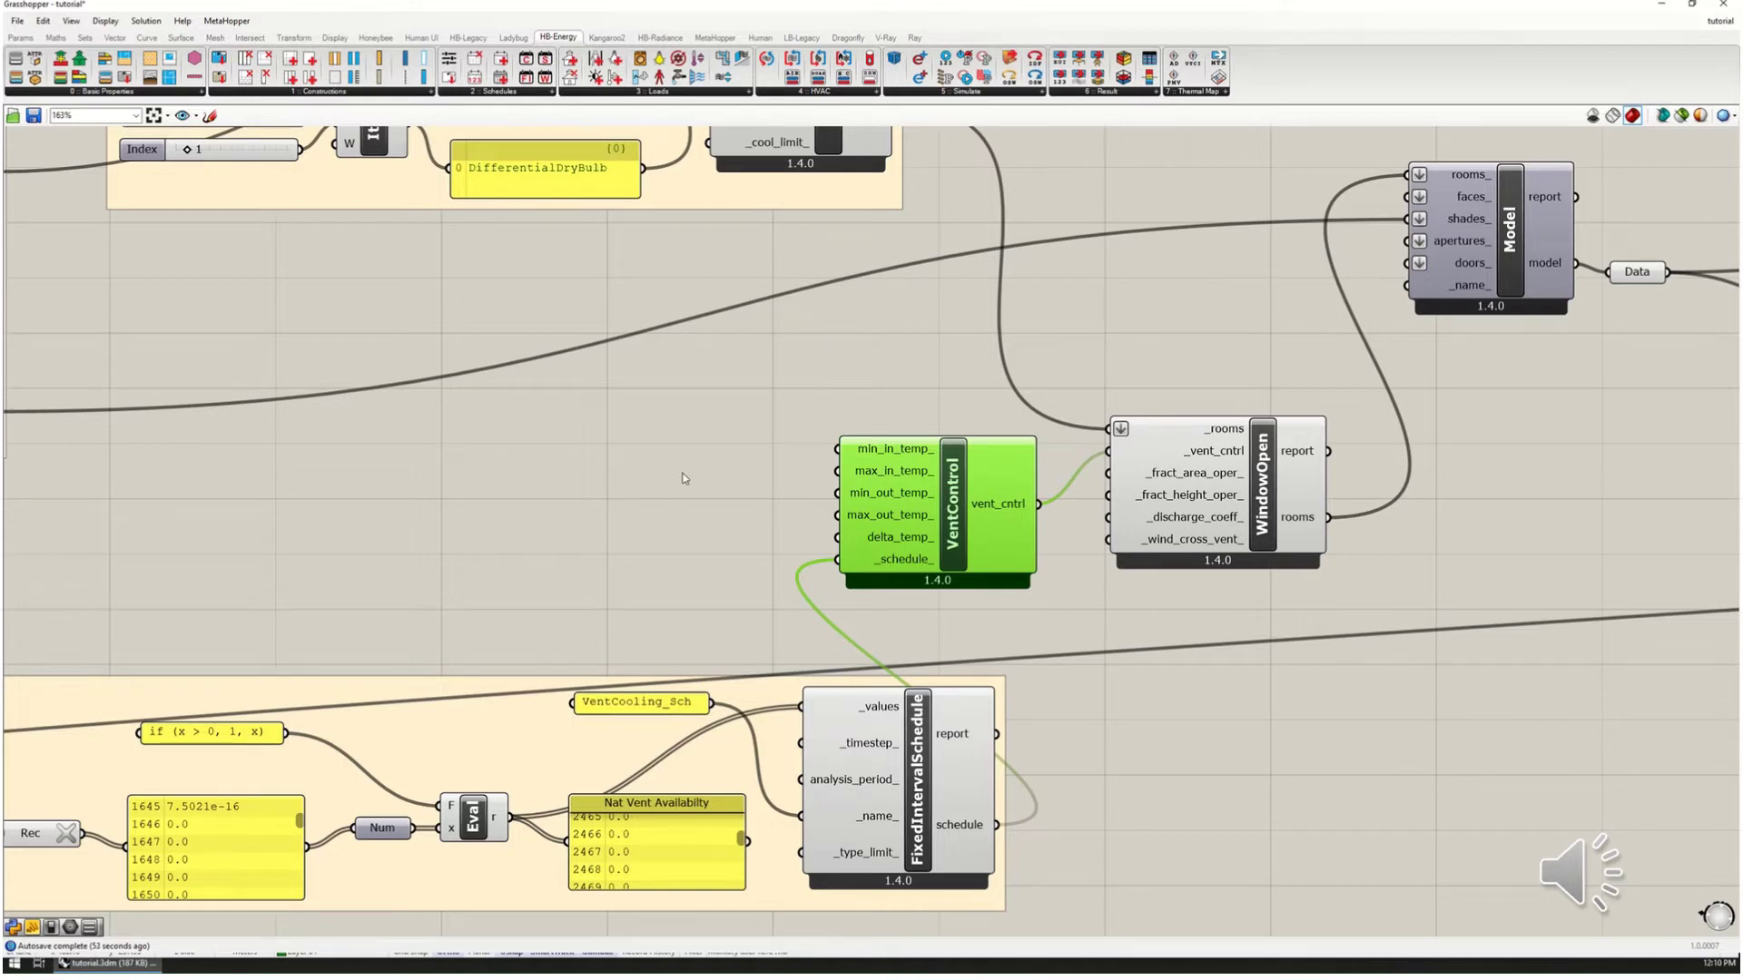
double_click(720, 438)
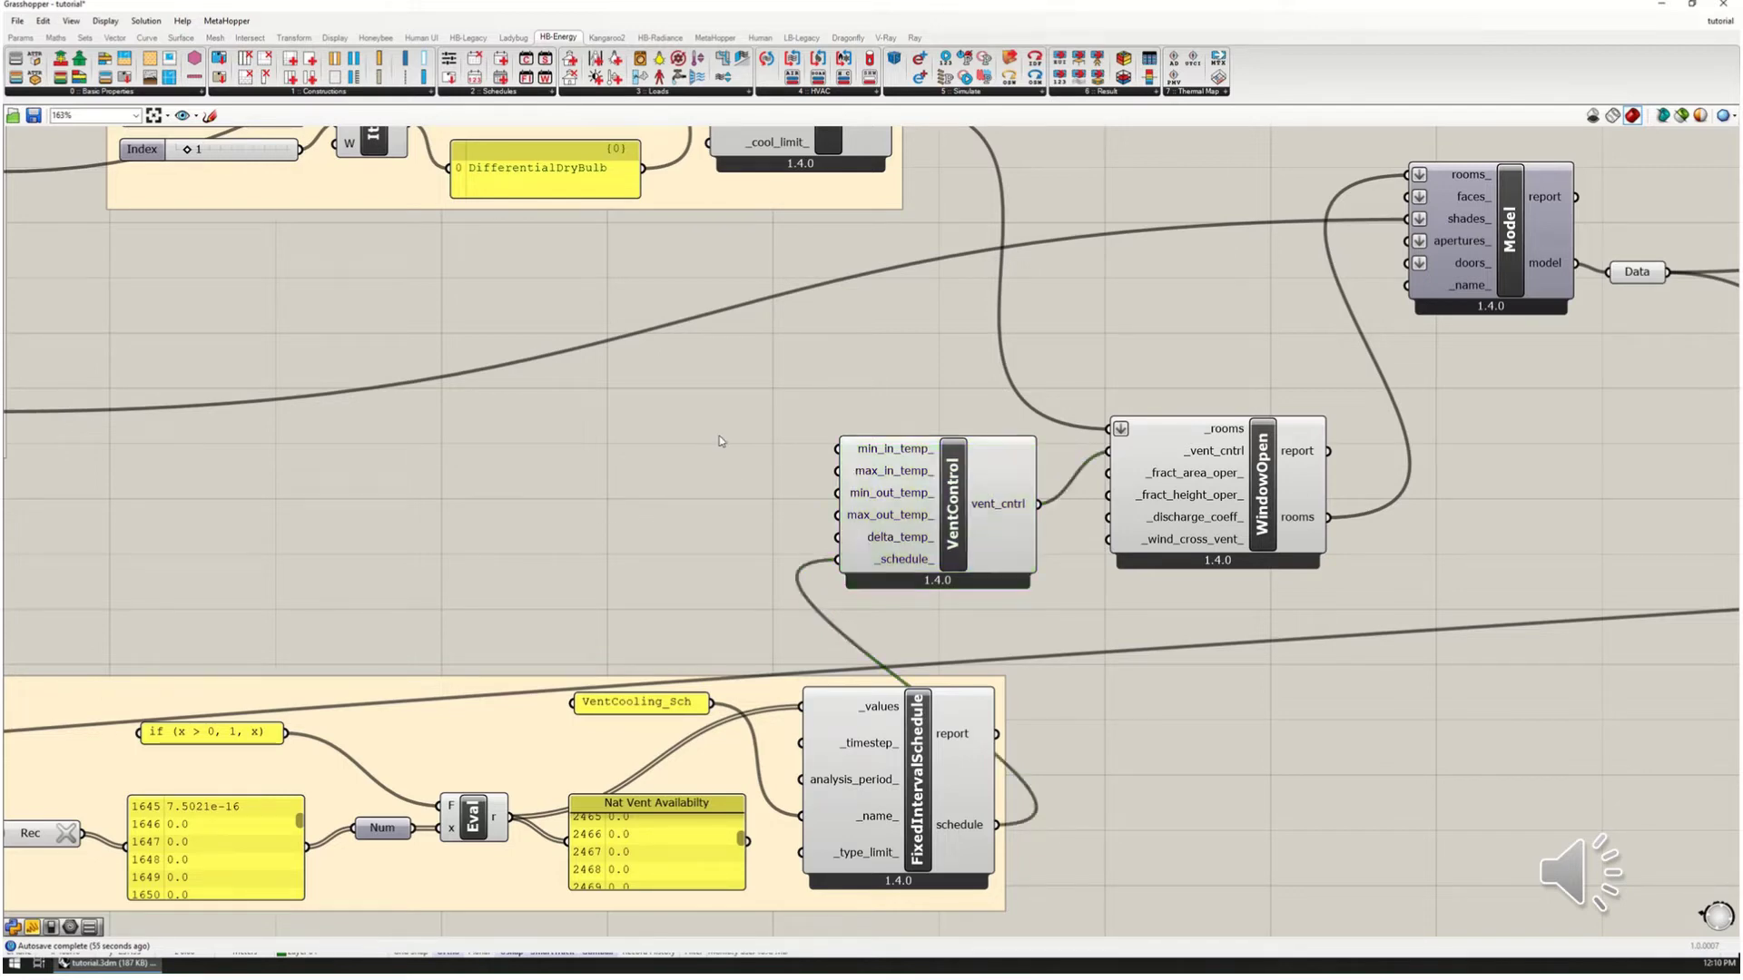
text(23)
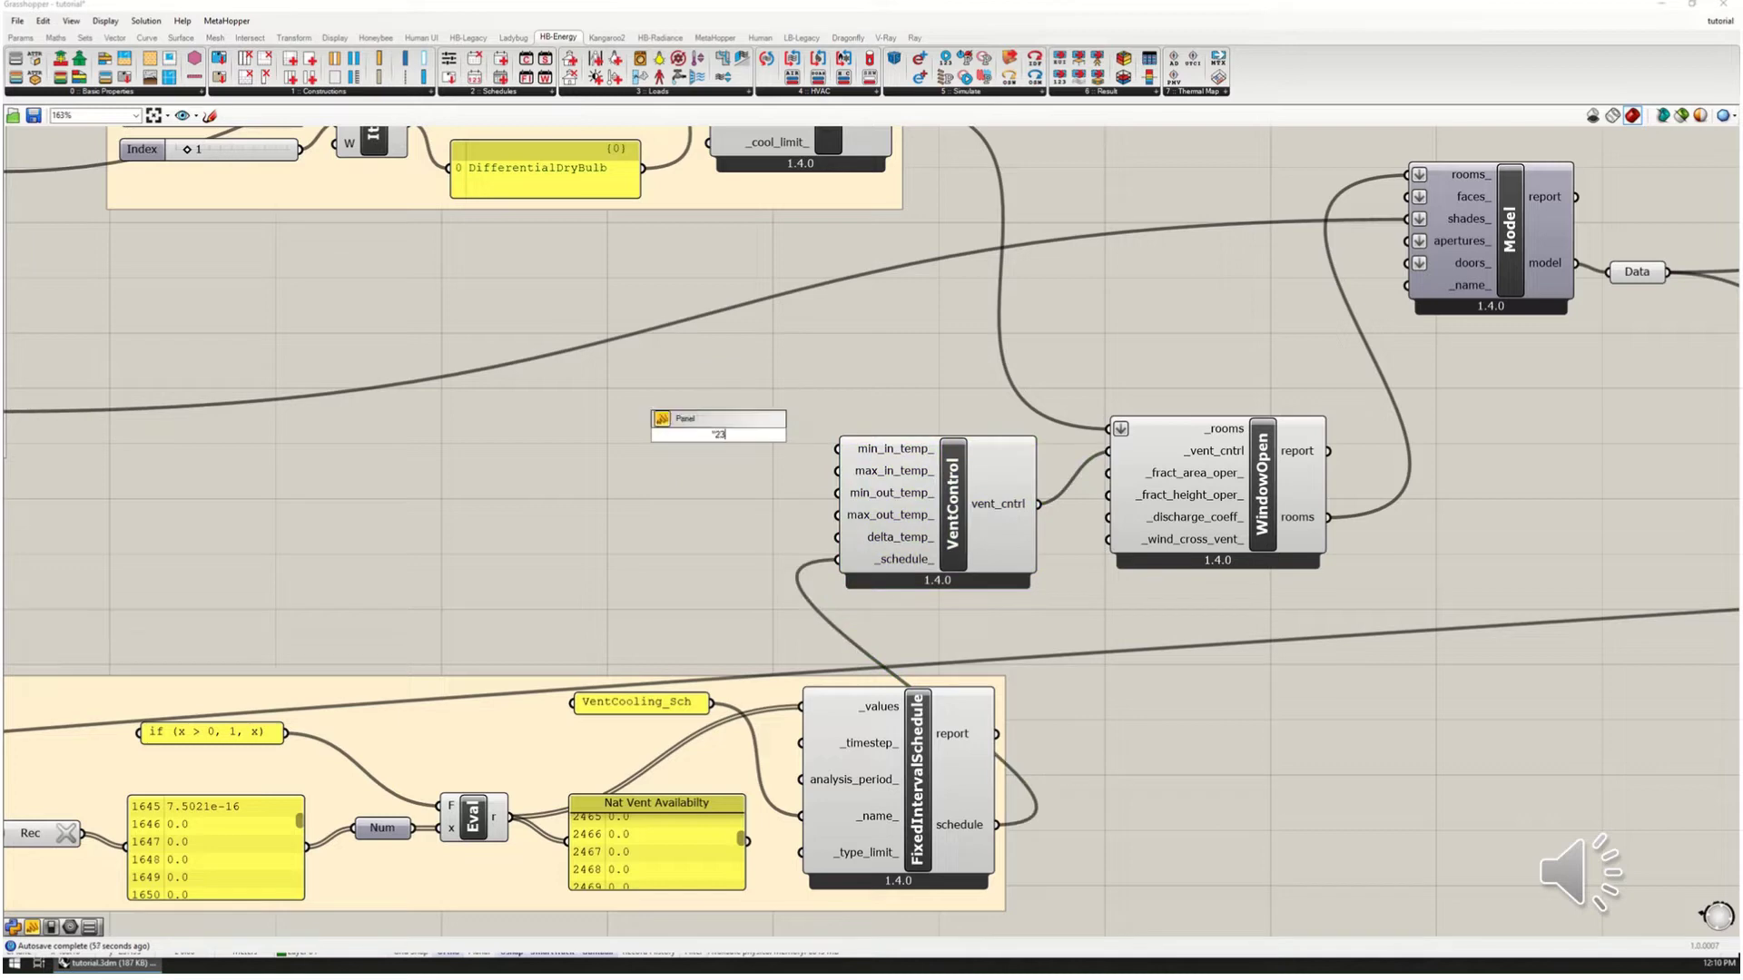
key(Return)
drag(741, 434, 828, 457)
drag(719, 436, 716, 439)
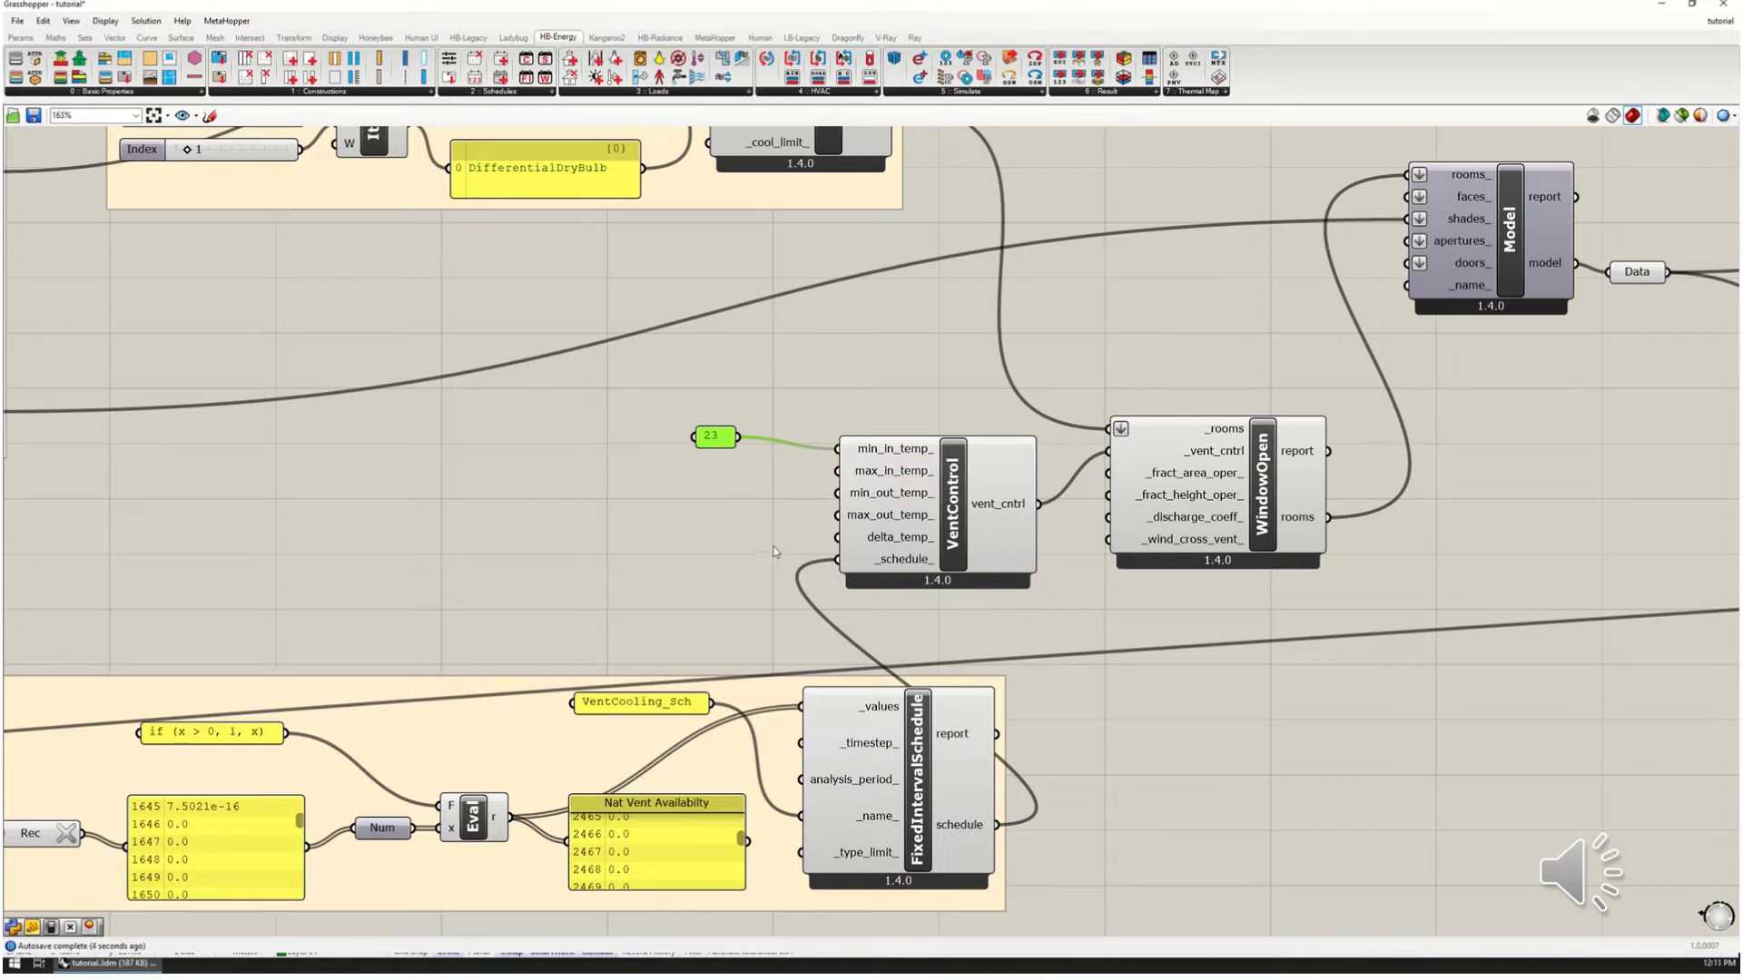
Step: Duplicate the 23 panel, set the copy to 27 and connect it to VentControl's max_in_temp_ input
alt+drag(726, 438, 719, 486)
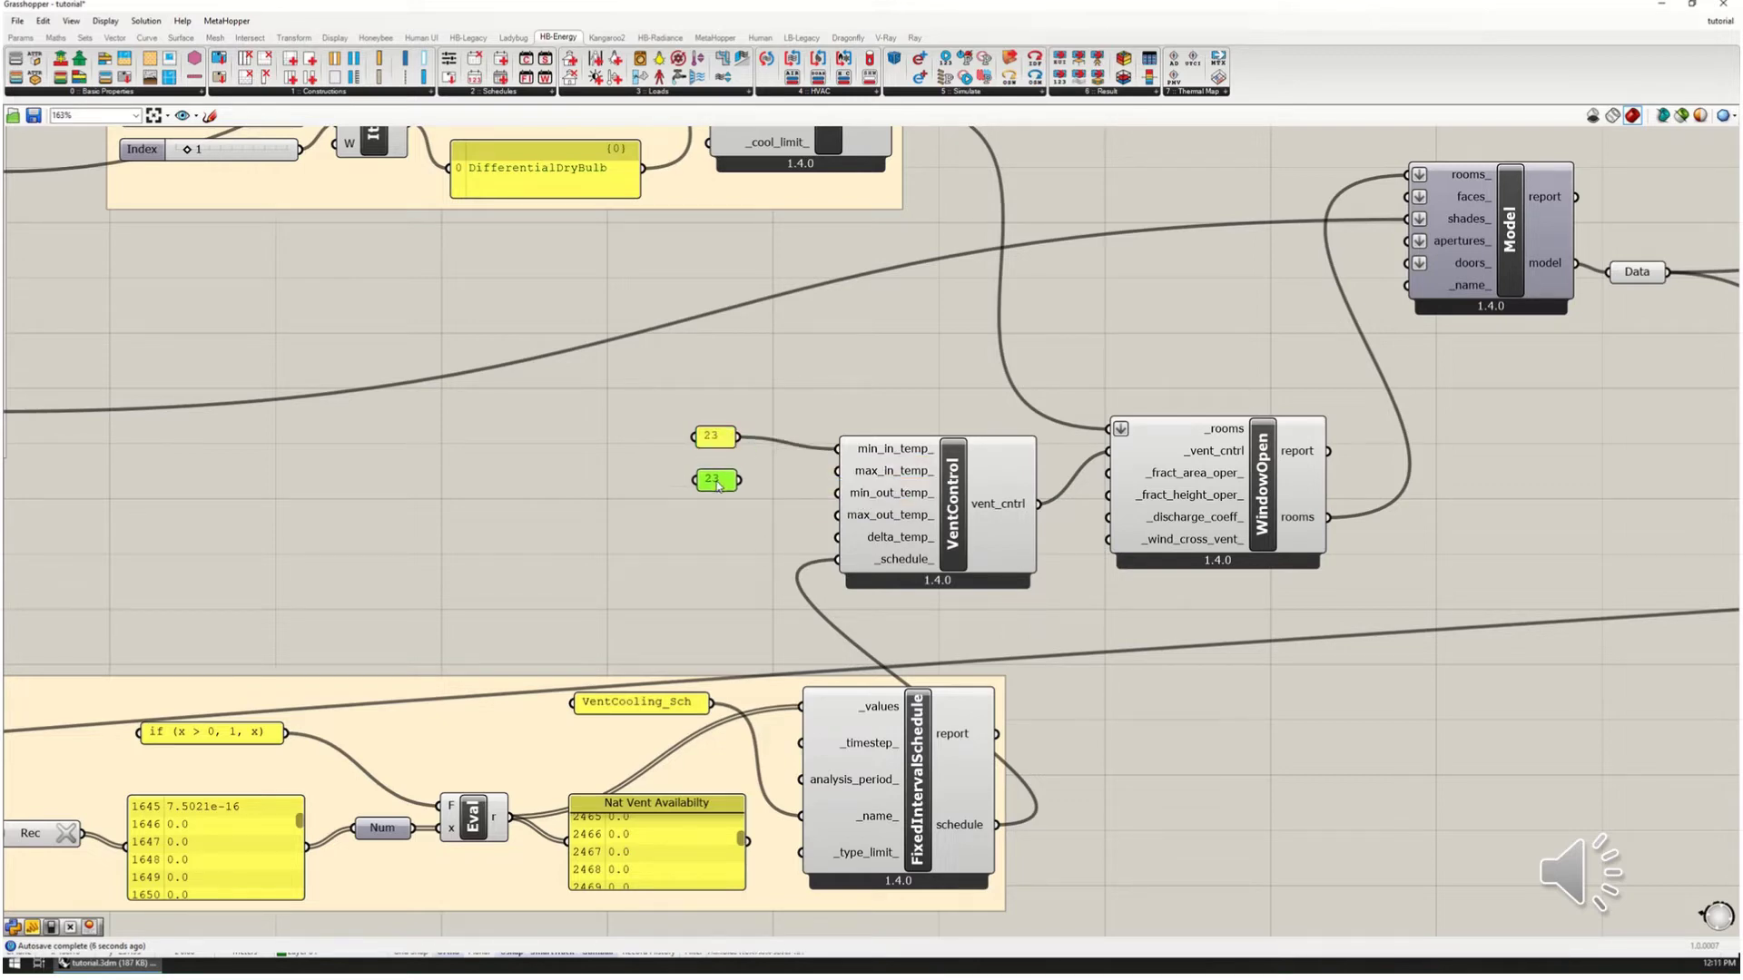
double_click(717, 481)
text(27)
click(752, 587)
drag(739, 479, 837, 471)
Step: Duplicate the 27 panel, set the copy to 12 and connect it to VentControl's min_out_temp_ input
mouse_move(723, 486)
mouse_down()
mouse_move(710, 473)
mouse_move(716, 509)
mouse_up()
key(ctrl+c)
key(ctrl+v)
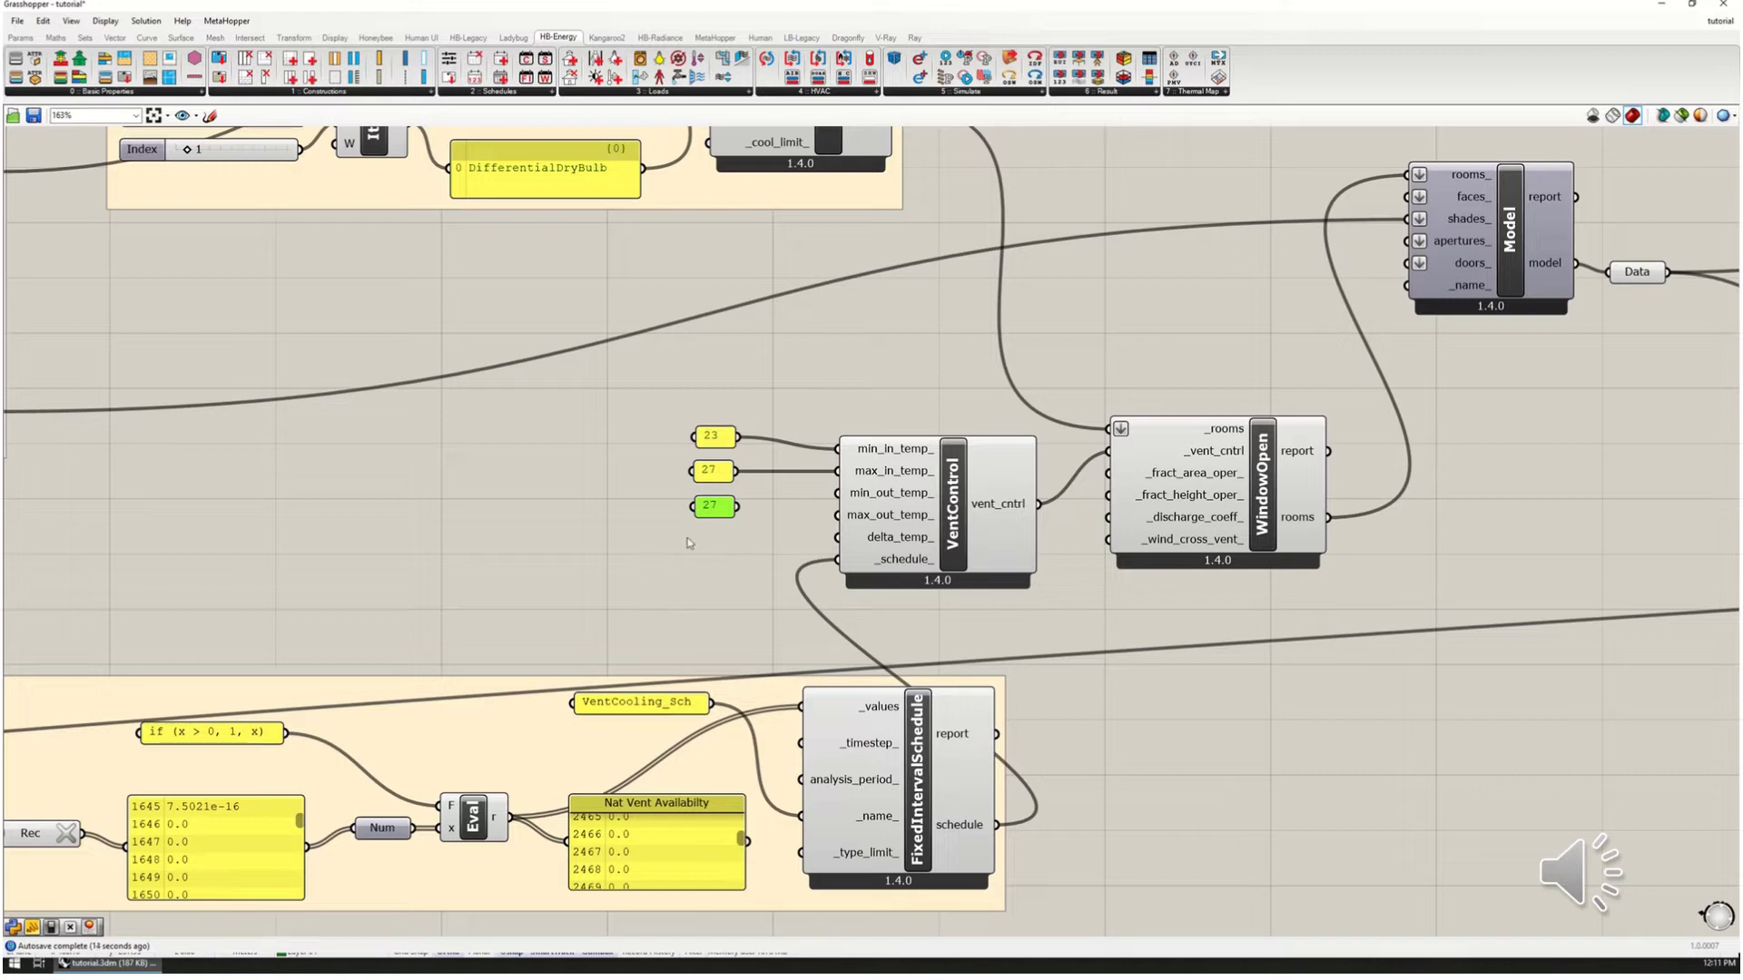
double_click(721, 508)
text(12)
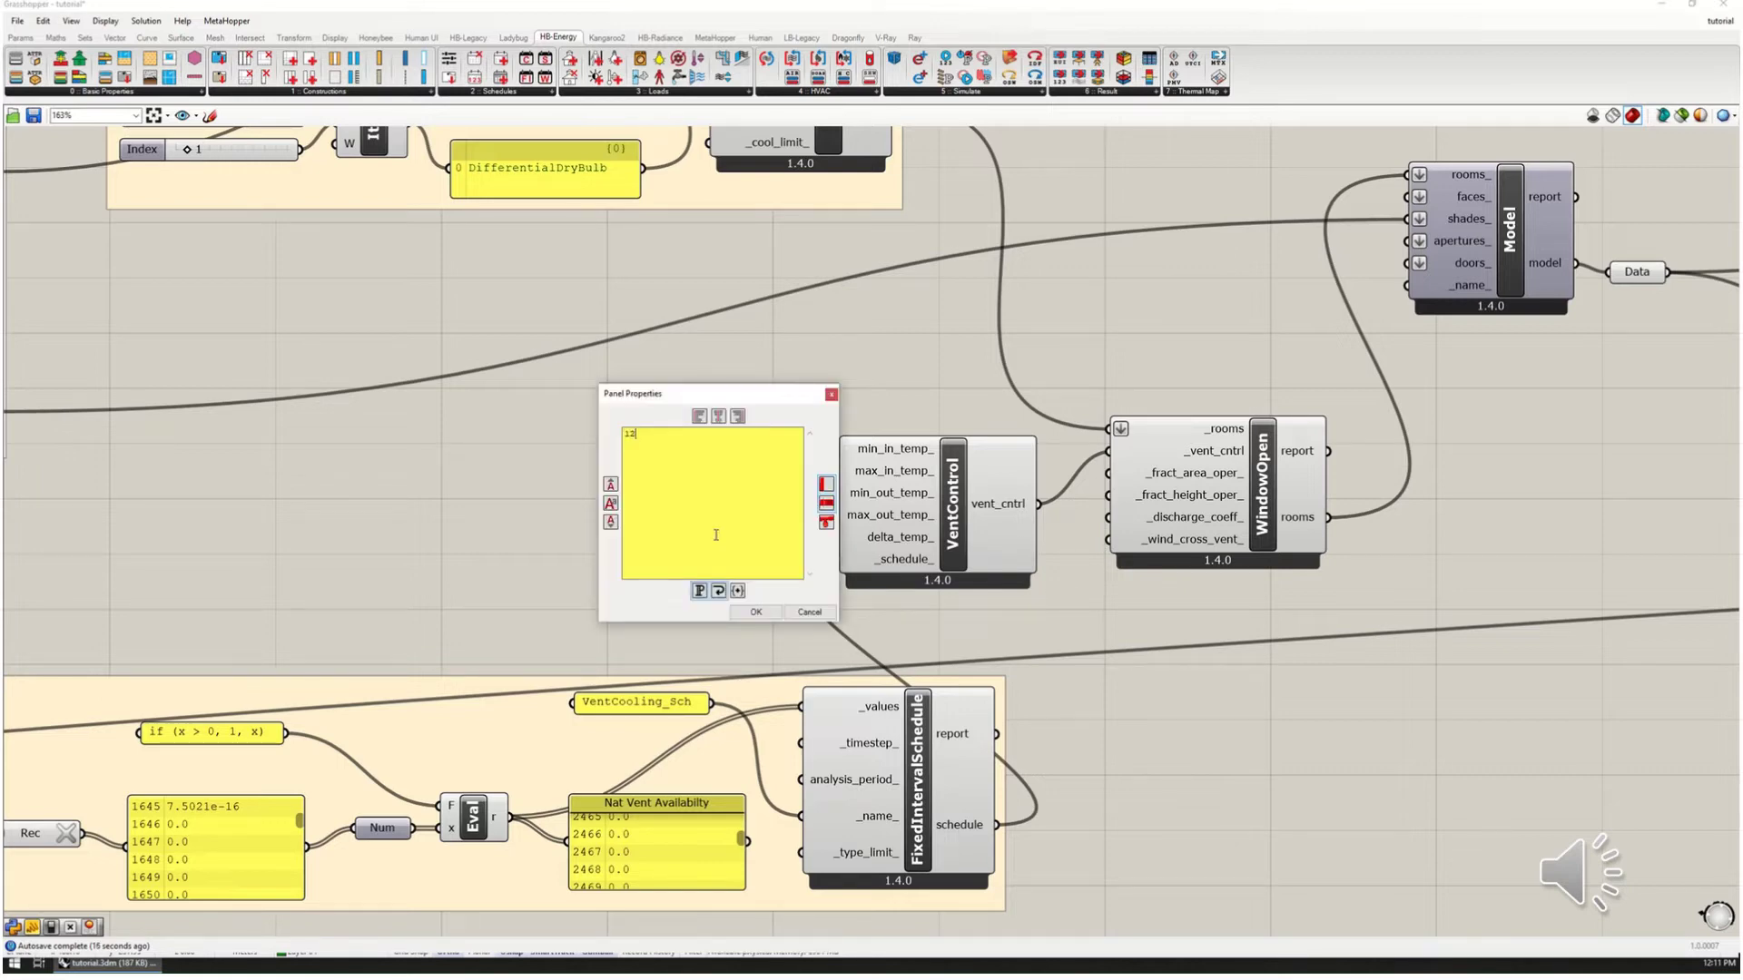
click(755, 612)
drag(737, 505, 838, 494)
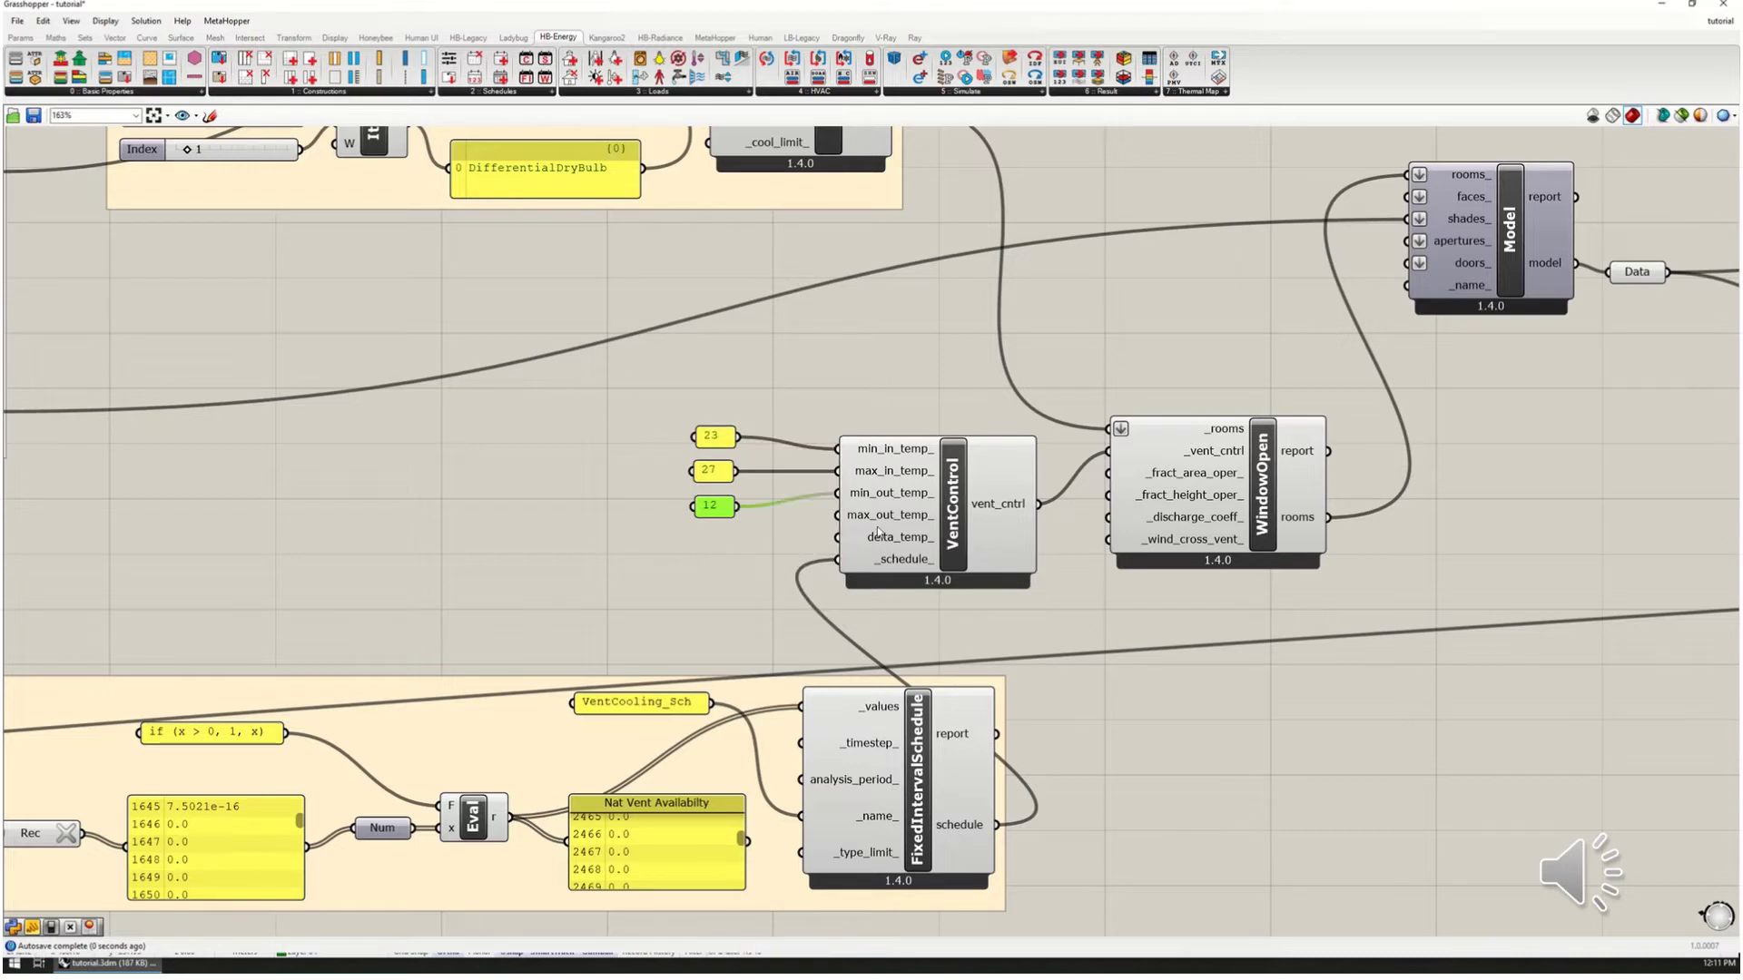
Step: Check the delta_temp_ description, then copy the 12 panel, set the copy to 0.5 and connect it to VentControl's delta_temp_ input
click(885, 523)
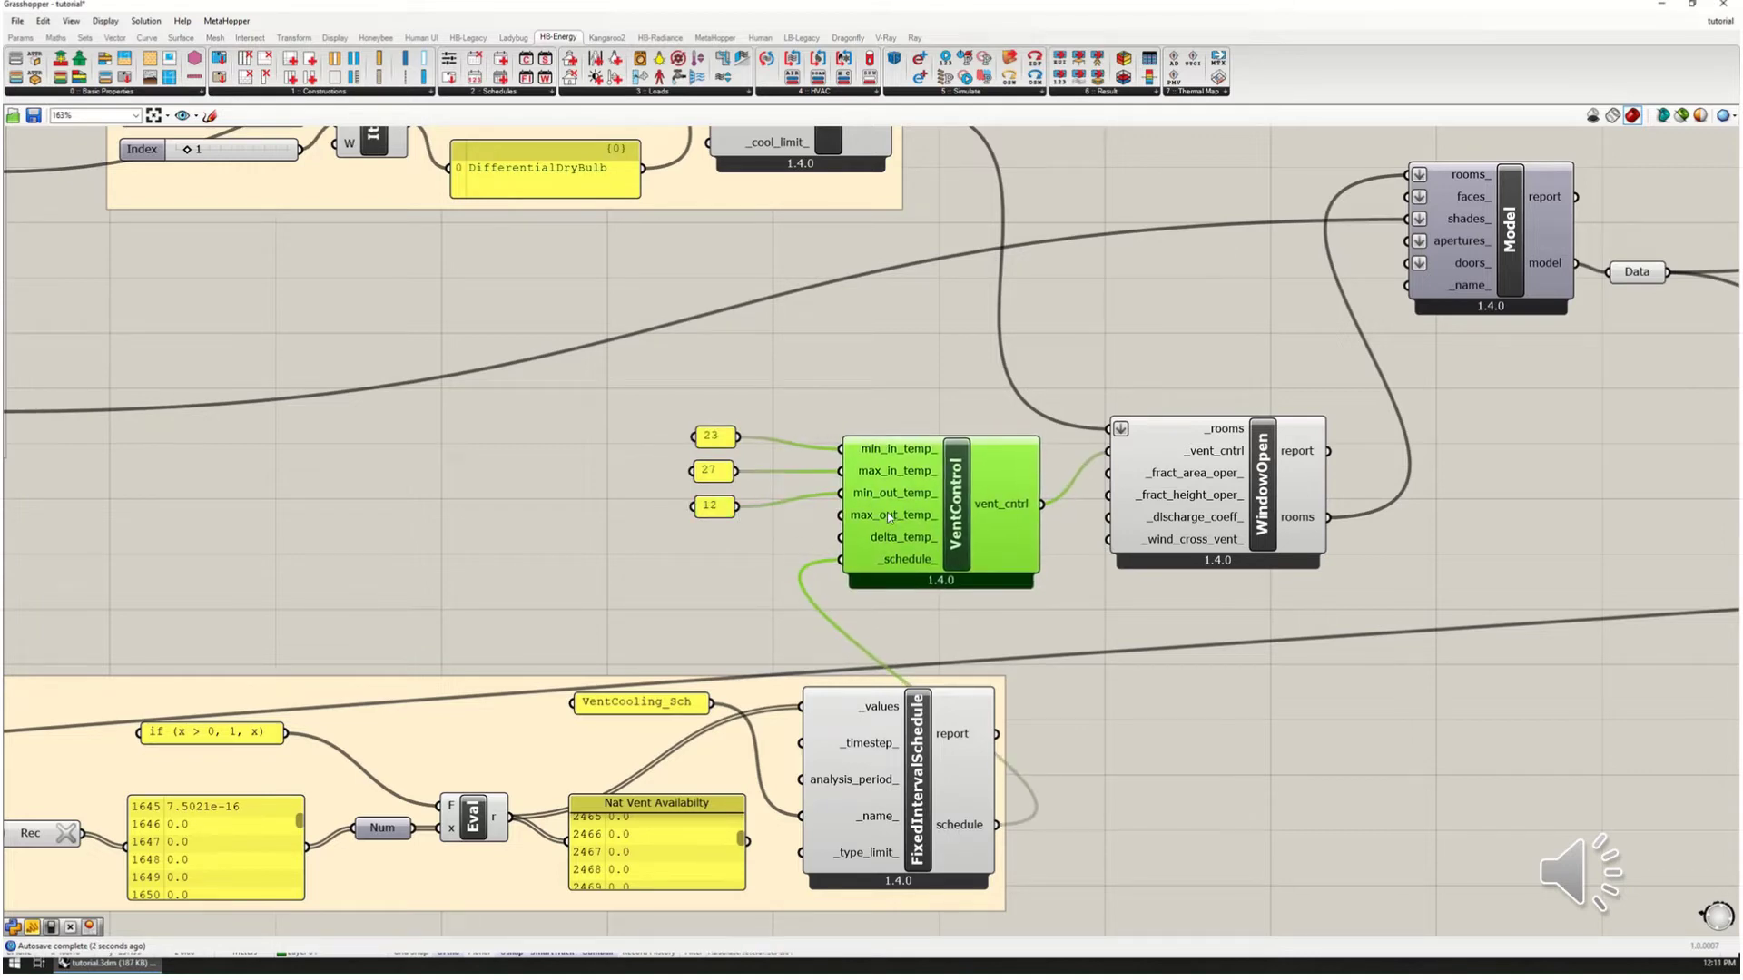
click(709, 471)
drag(711, 474, 716, 473)
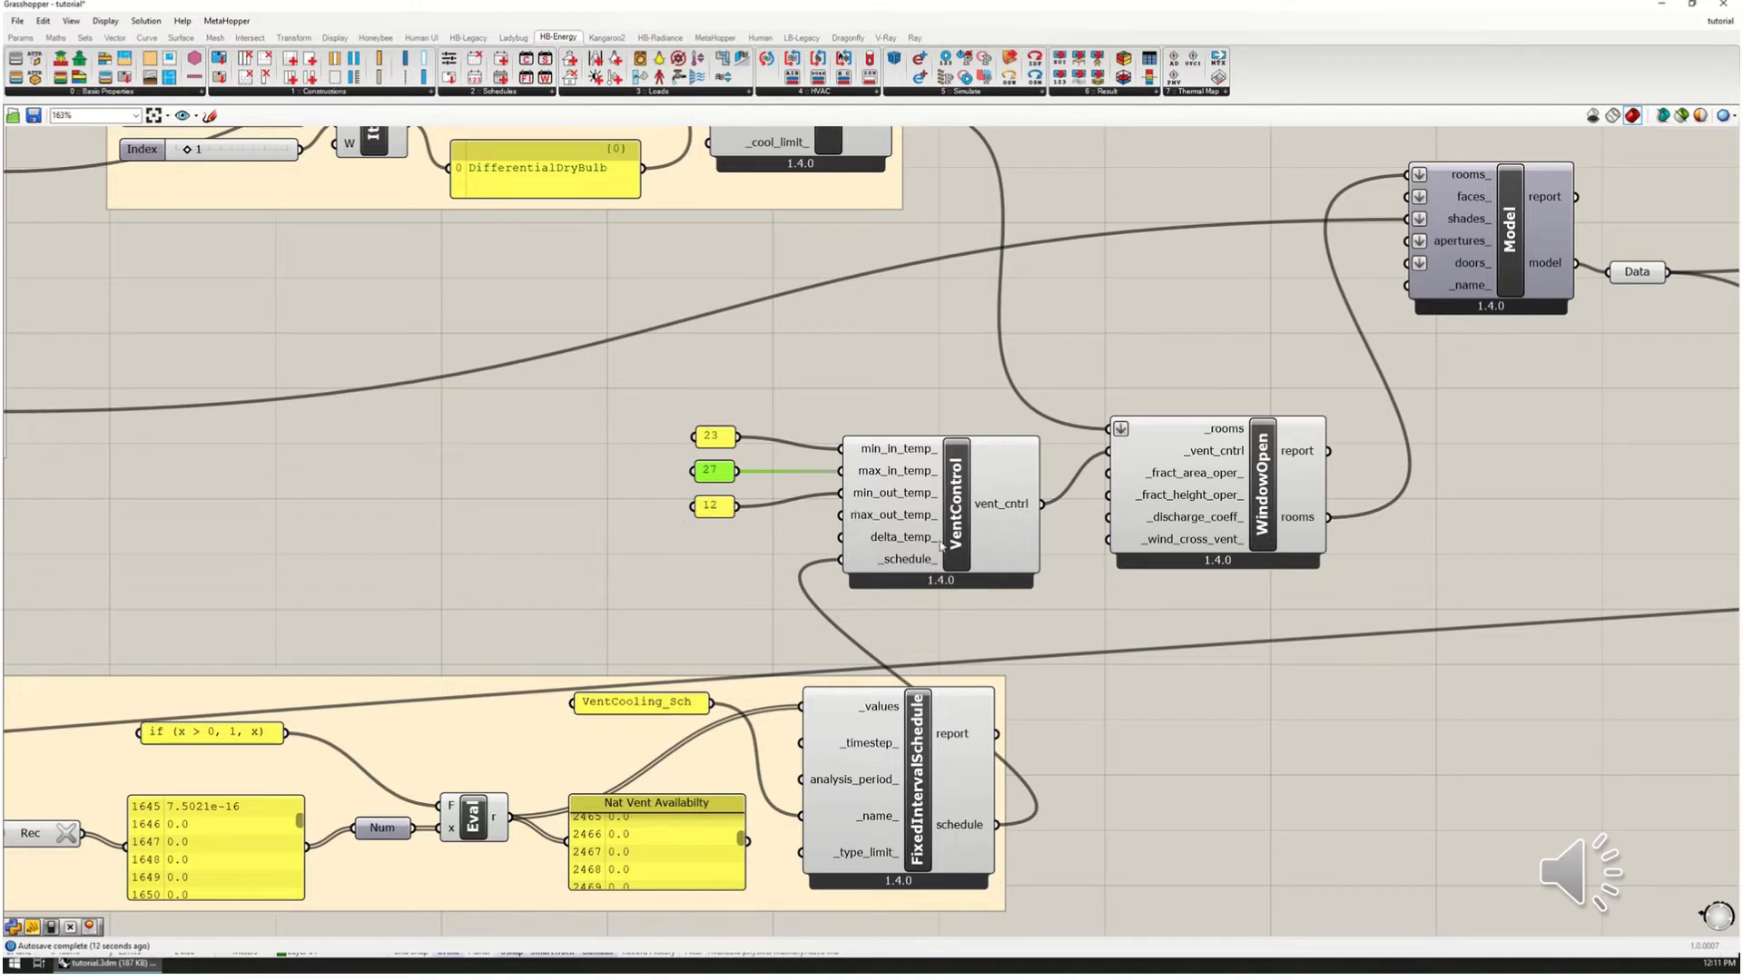
drag(942, 548, 946, 552)
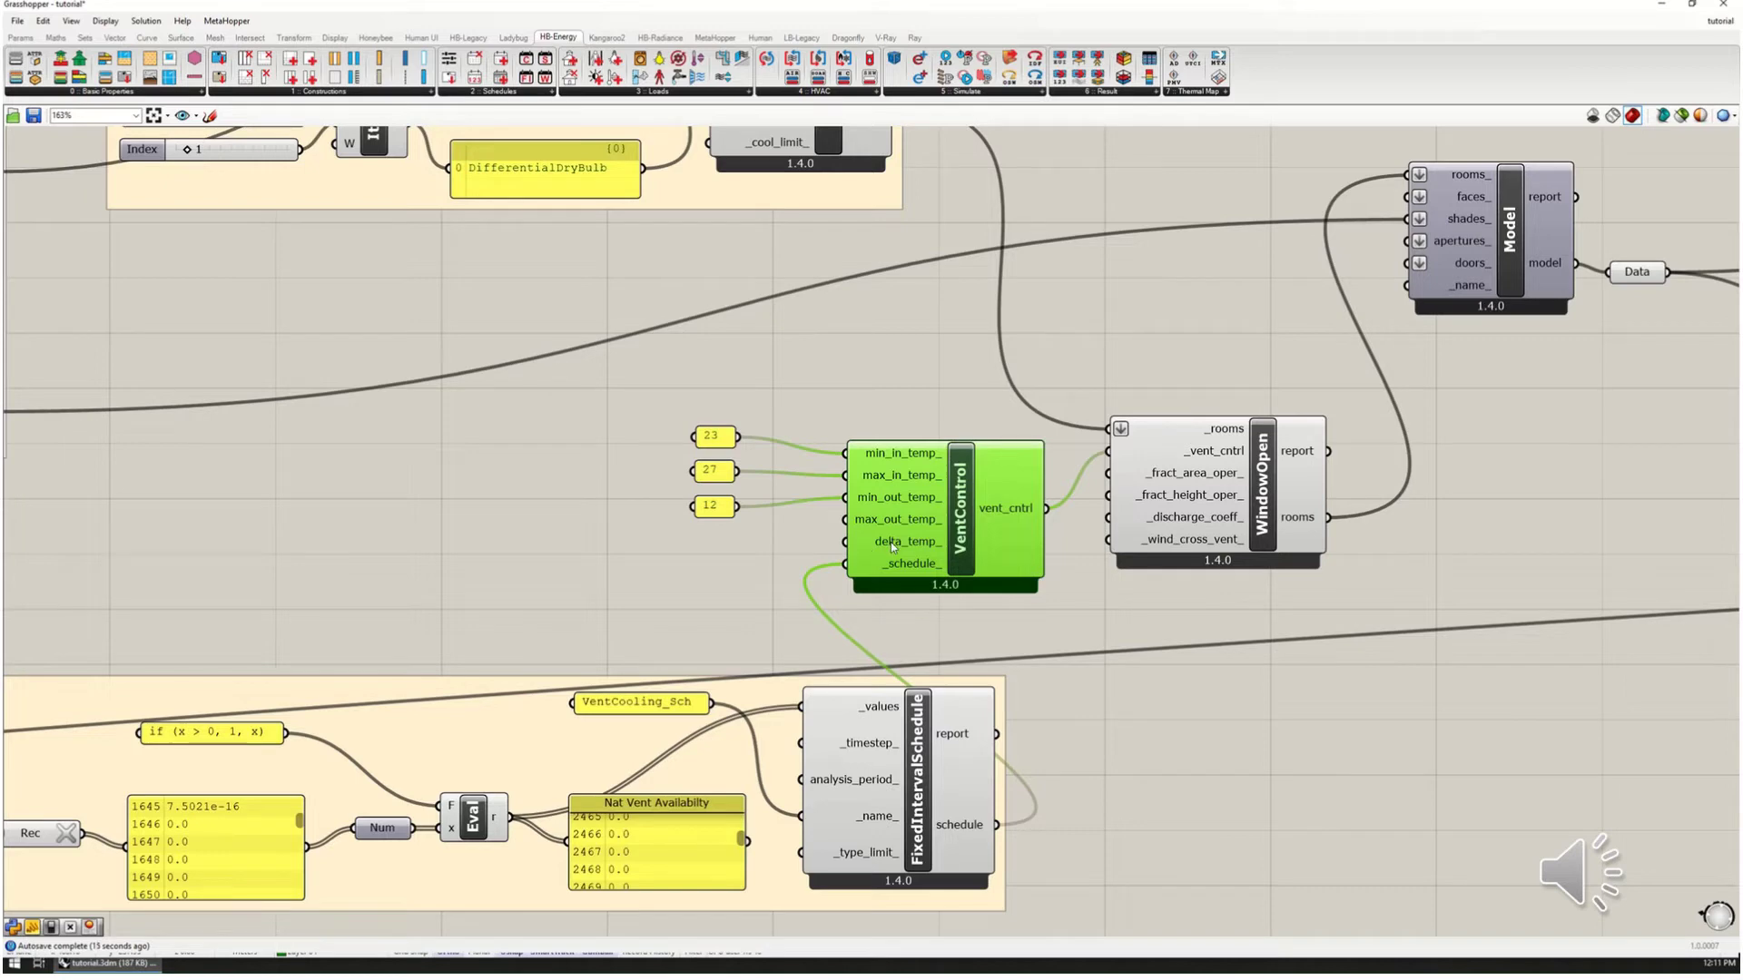
mouse_move(890, 543)
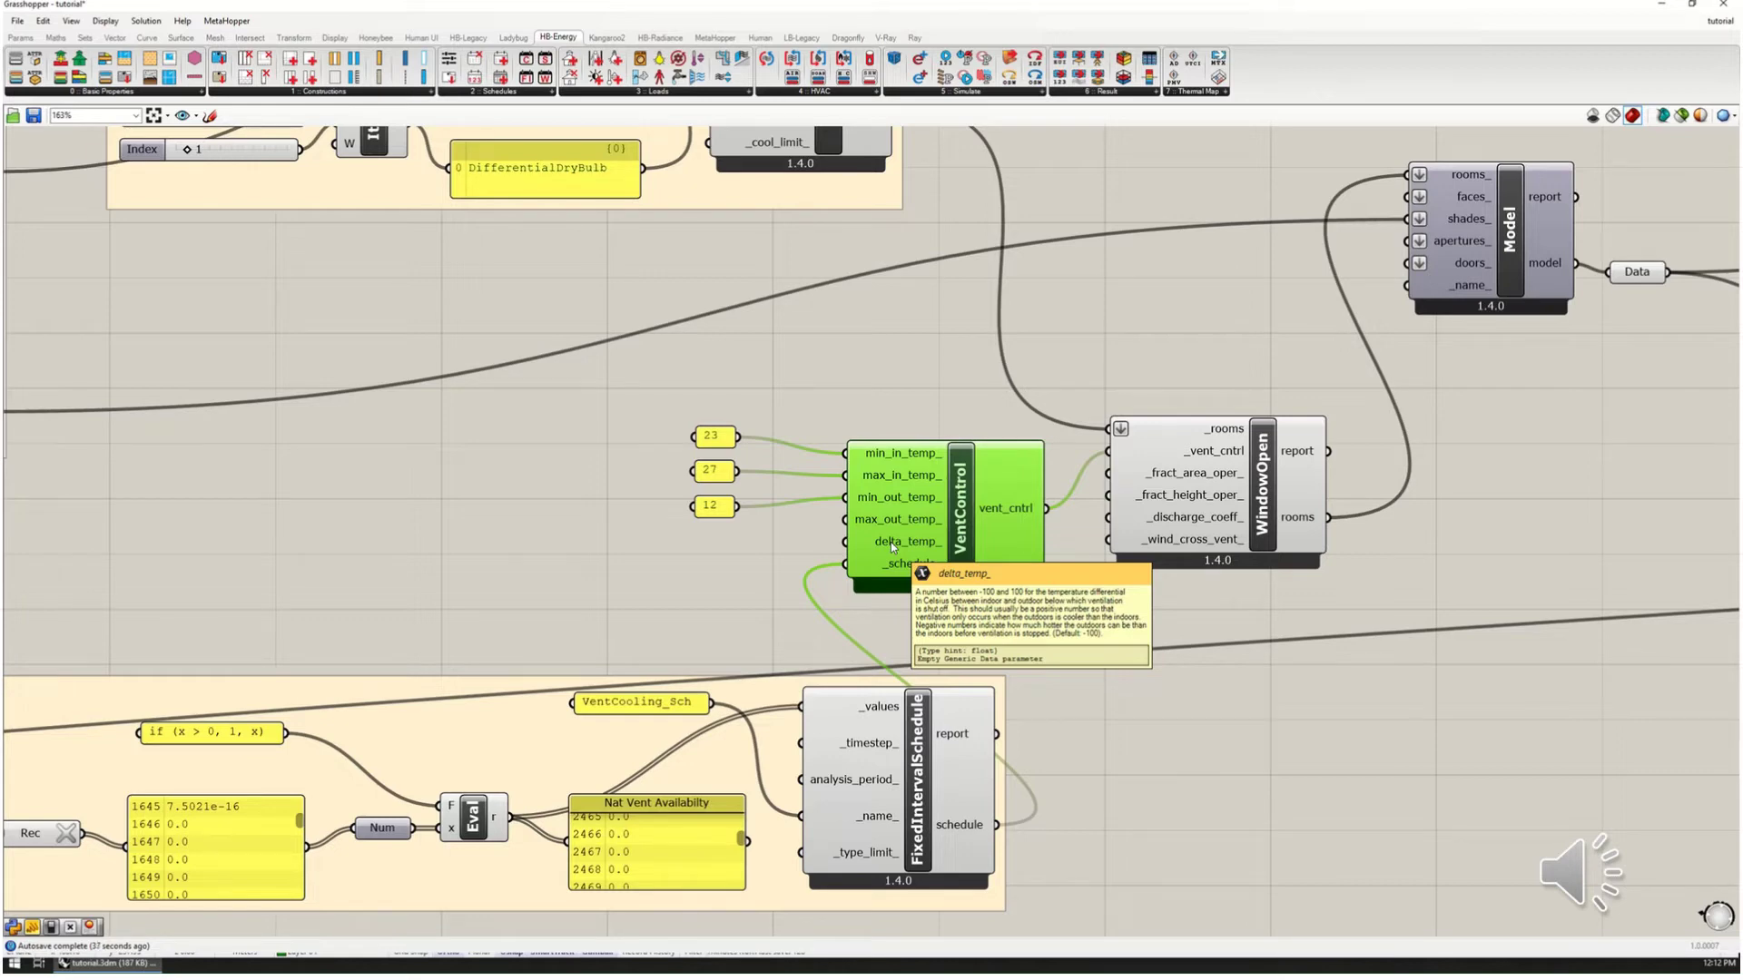
click(713, 508)
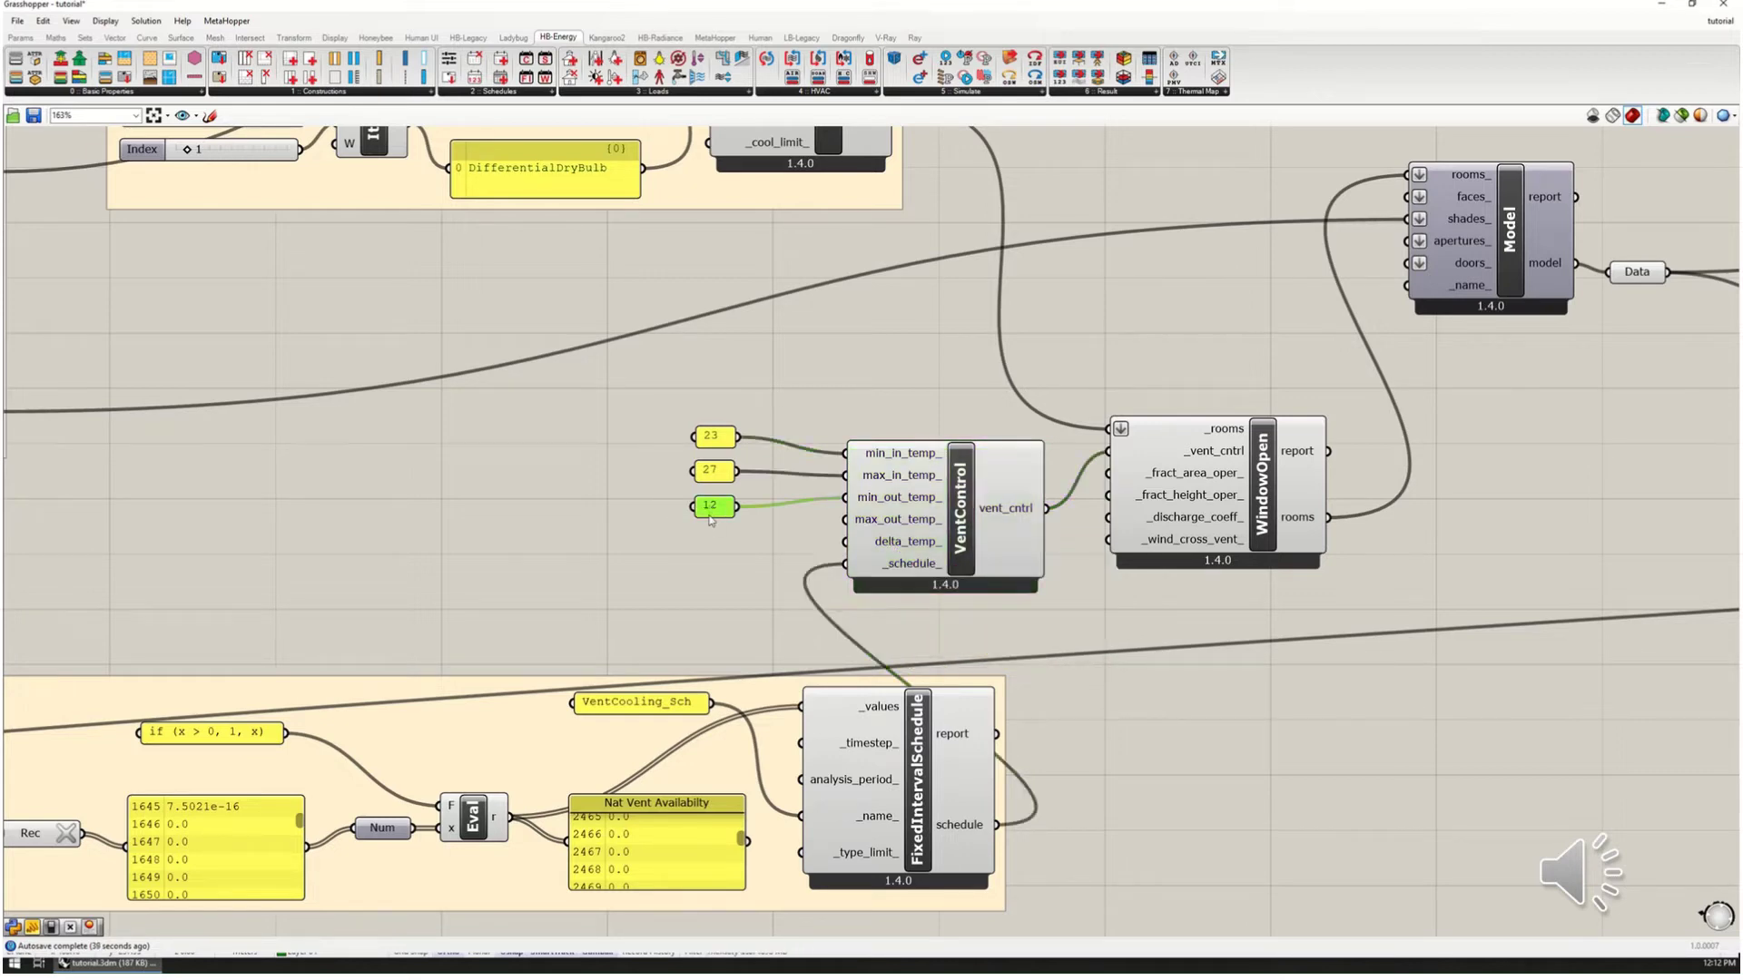
drag(713, 508, 694, 557)
double_click(707, 560)
text(0.5)
click(742, 666)
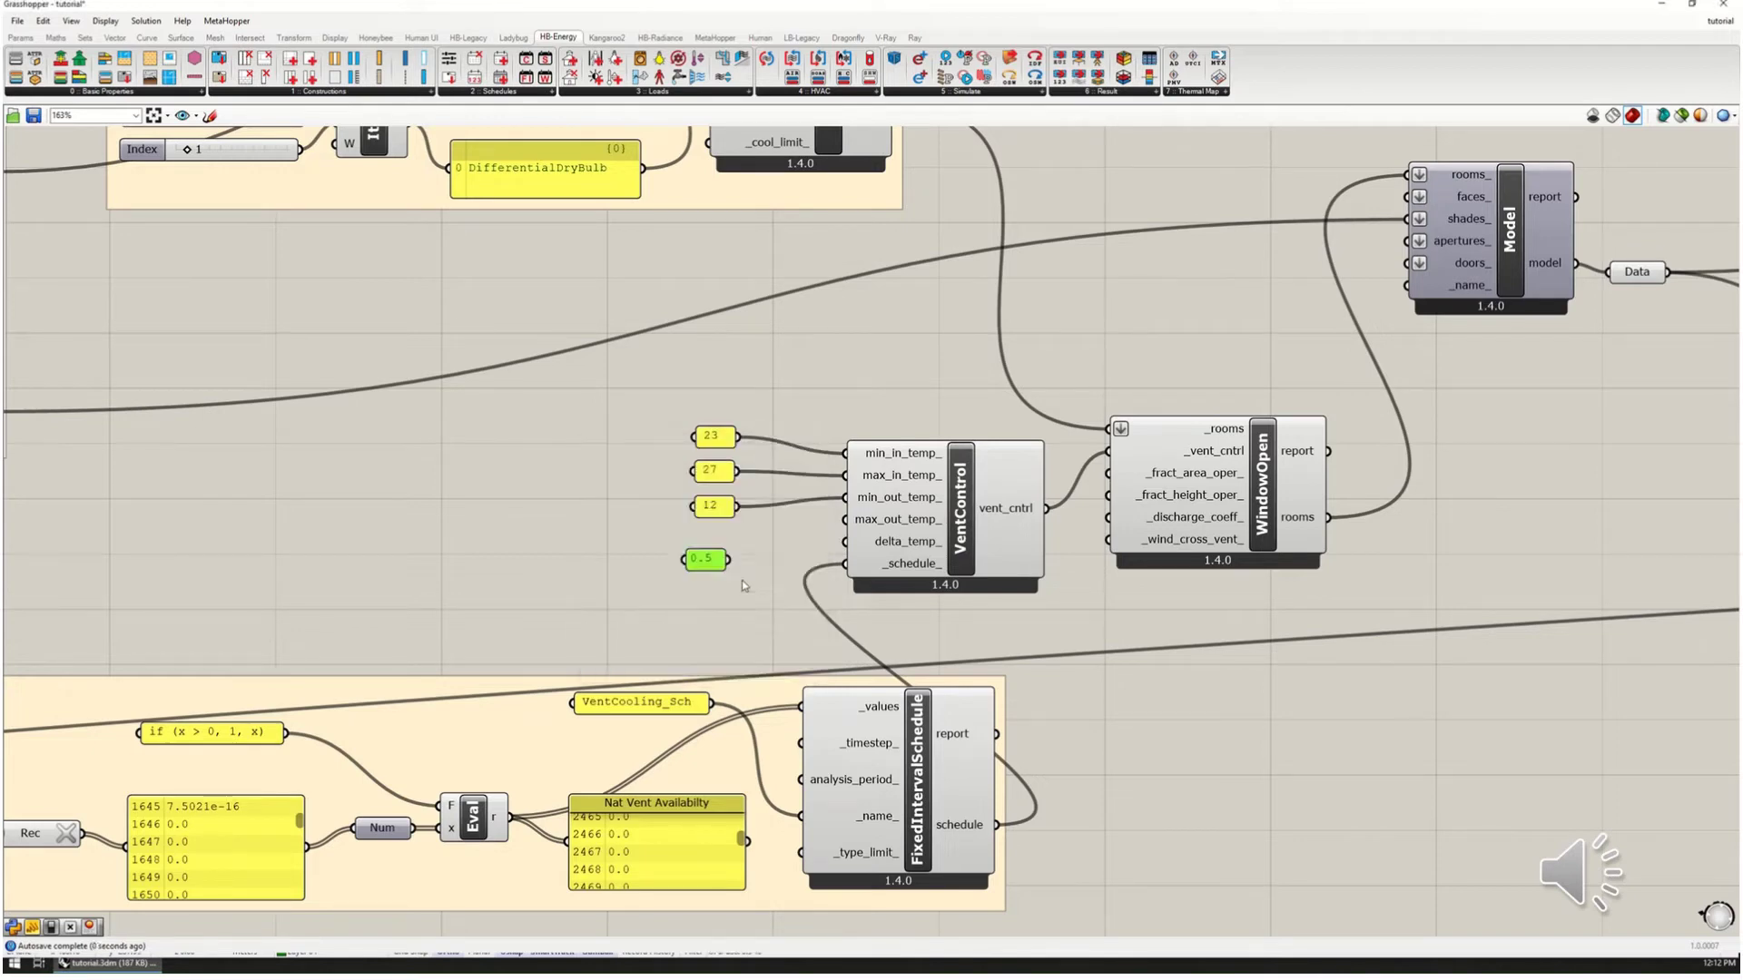
drag(729, 559, 846, 543)
drag(712, 562, 727, 557)
Step: Tidy the value panels beside VentControl by moving the 27 panel closer to 23 and widening and repositioning the 12 and 0.5 panels
drag(725, 468, 714, 472)
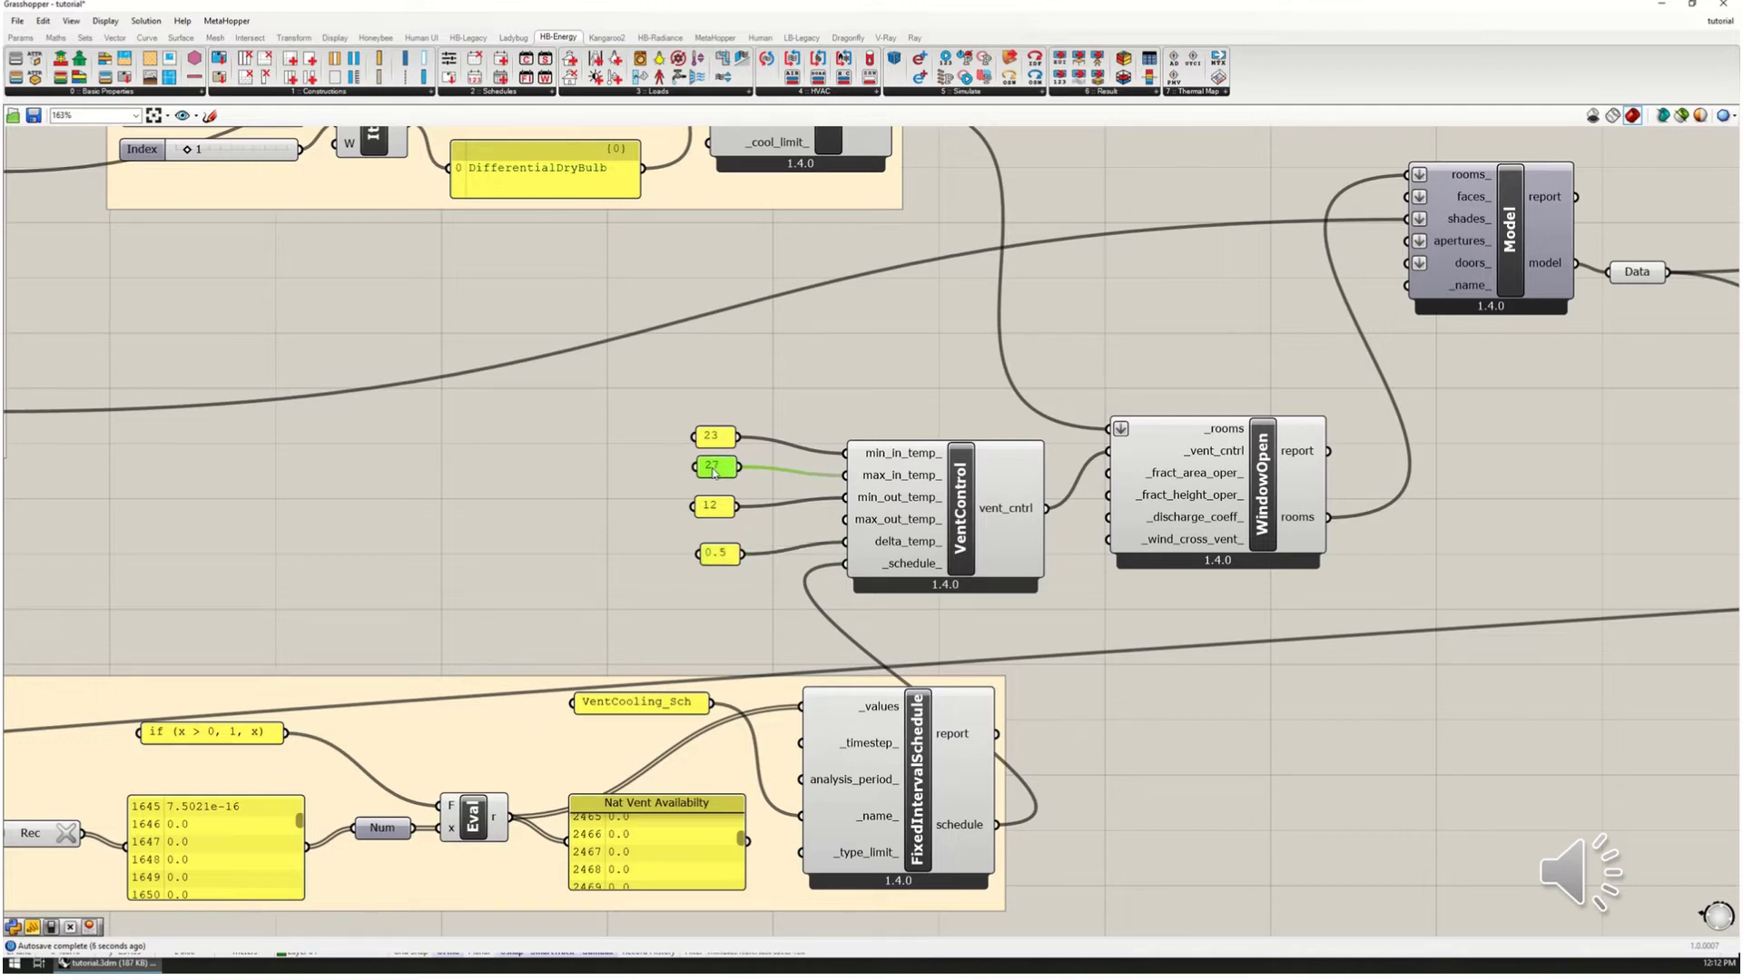
click(717, 503)
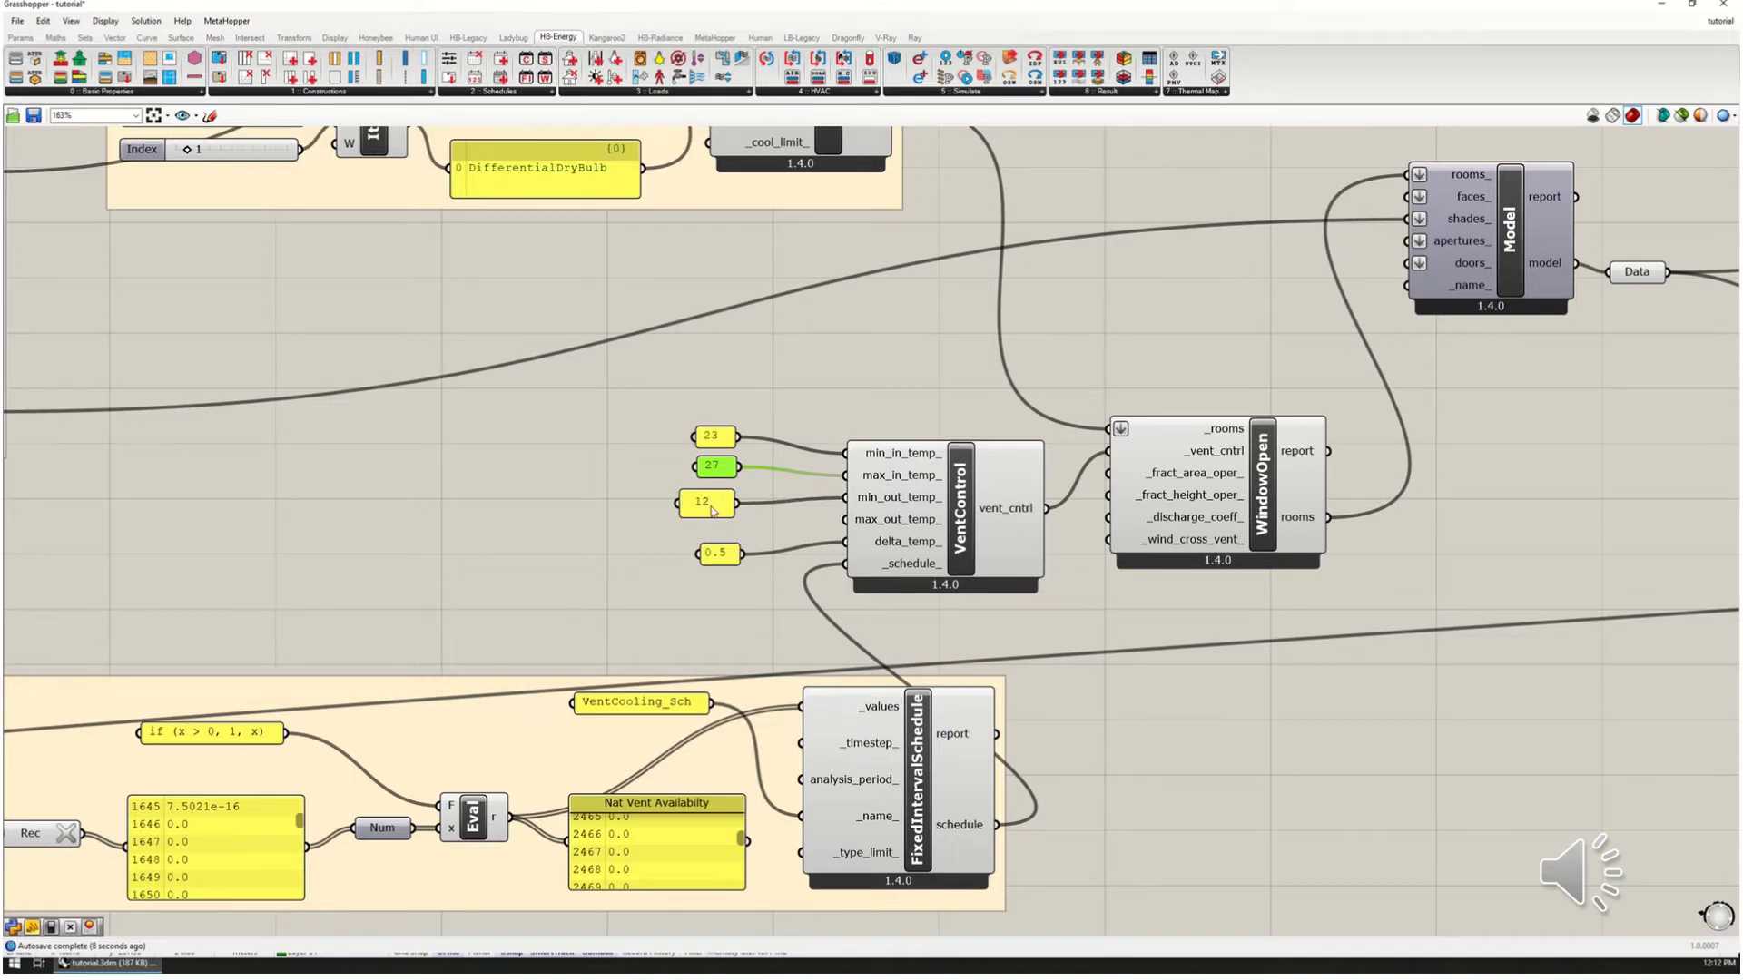
drag(717, 508, 716, 552)
click(722, 554)
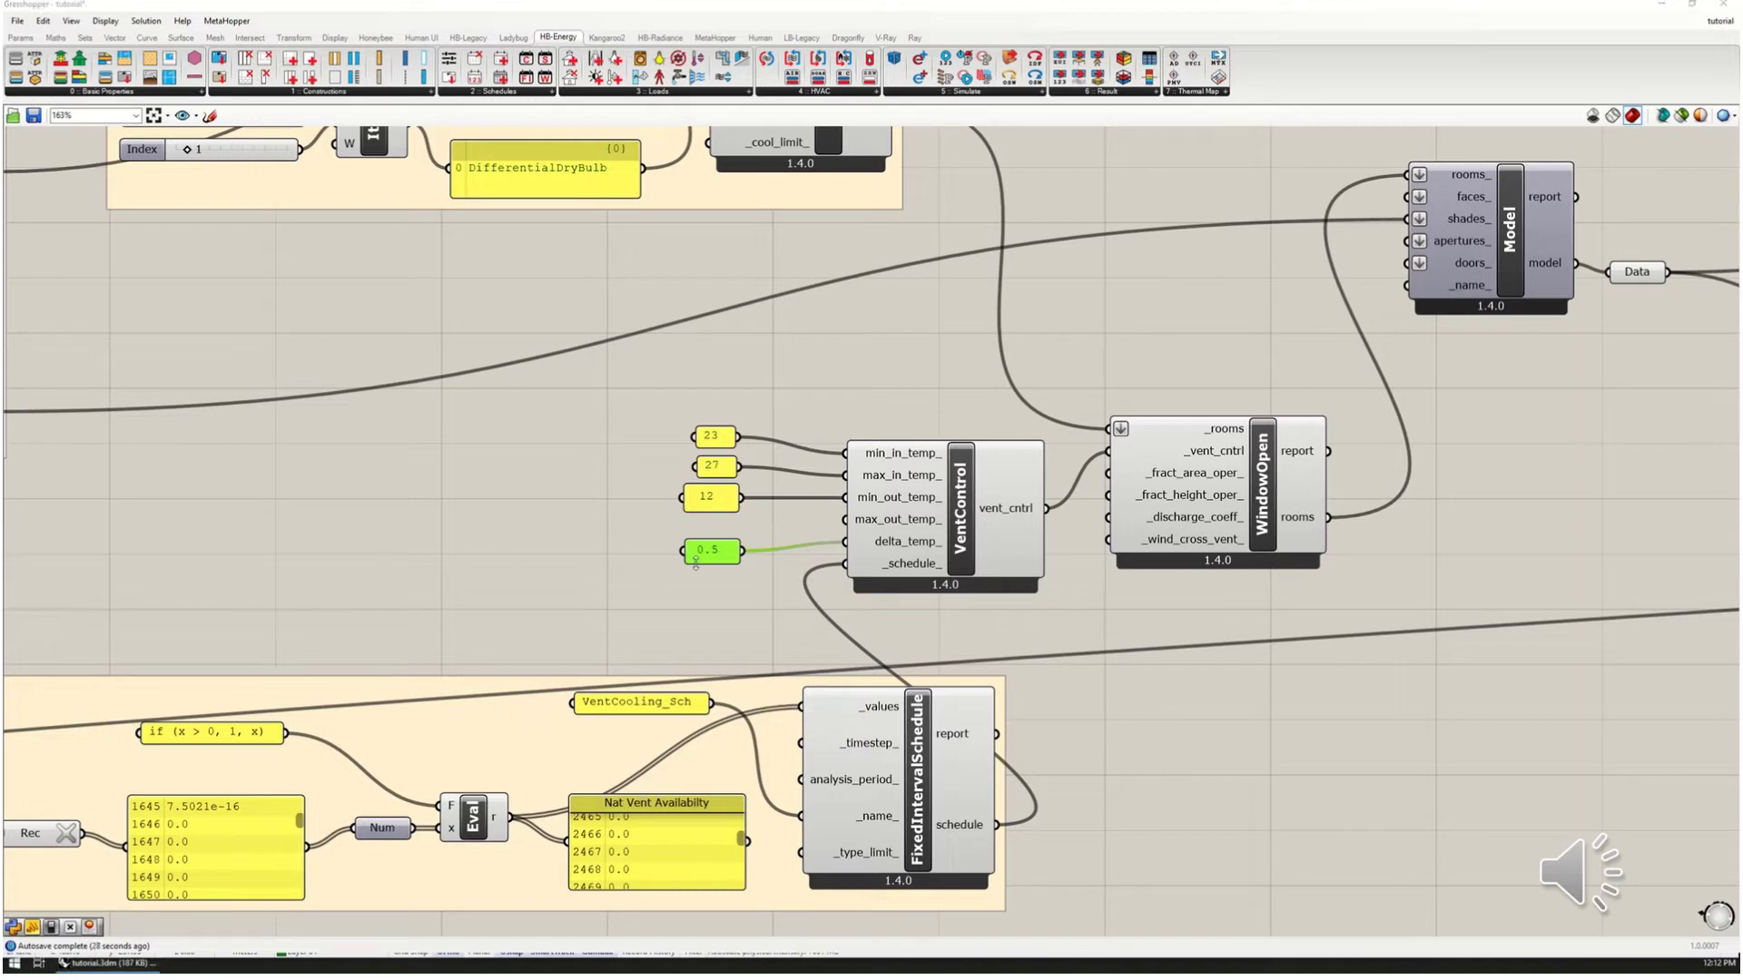
drag(727, 552, 729, 561)
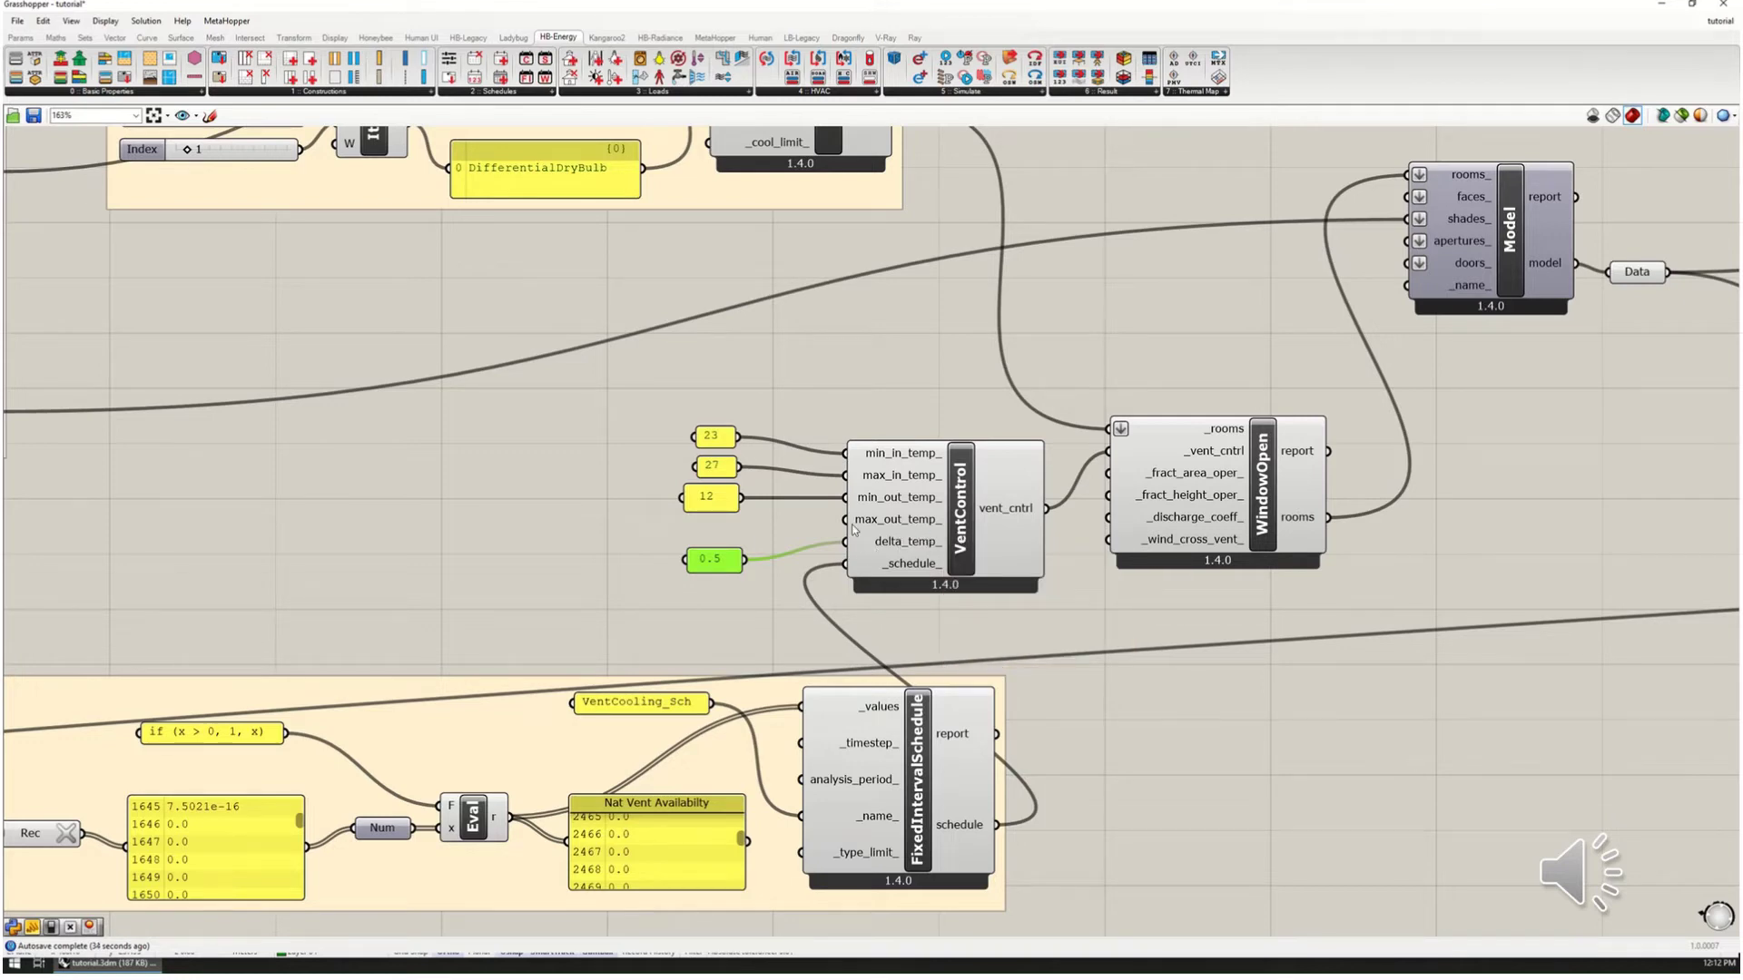
click(726, 468)
click(721, 562)
scroll(972, 550, down, 3)
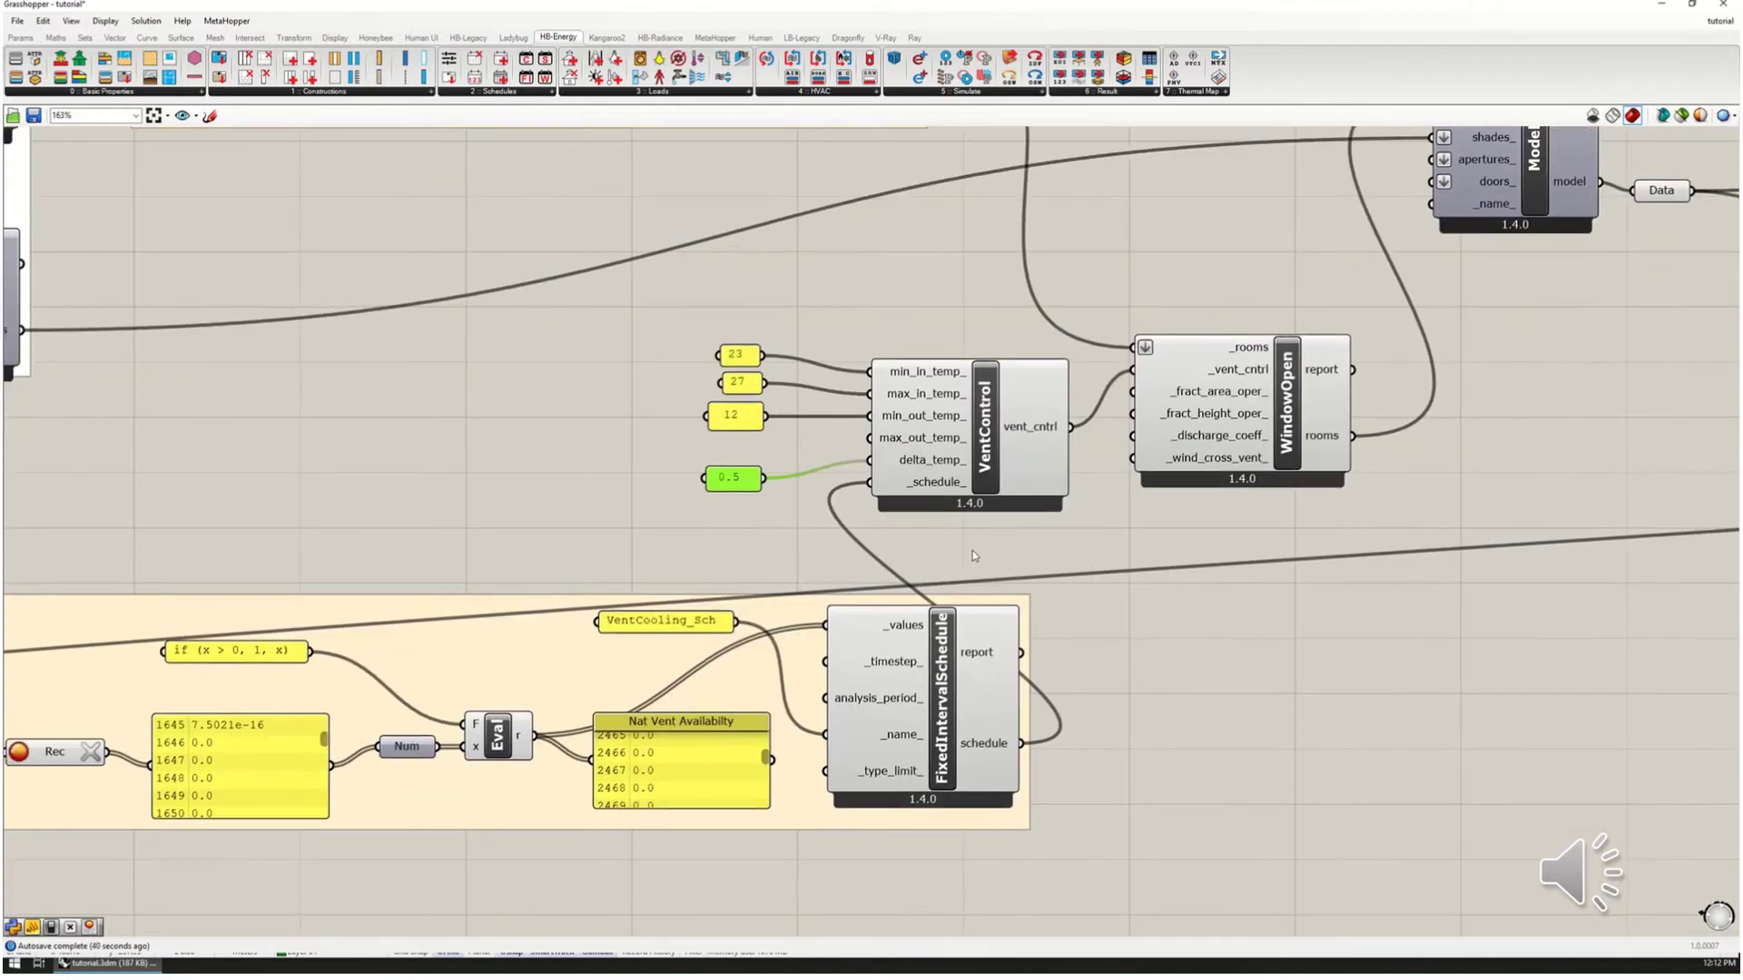
Step: Move the loose 24/32 gene pool beside the Clg Setback Thermostat pools down next to the GenePoolToDaySch component
scroll(972, 550, down, 2)
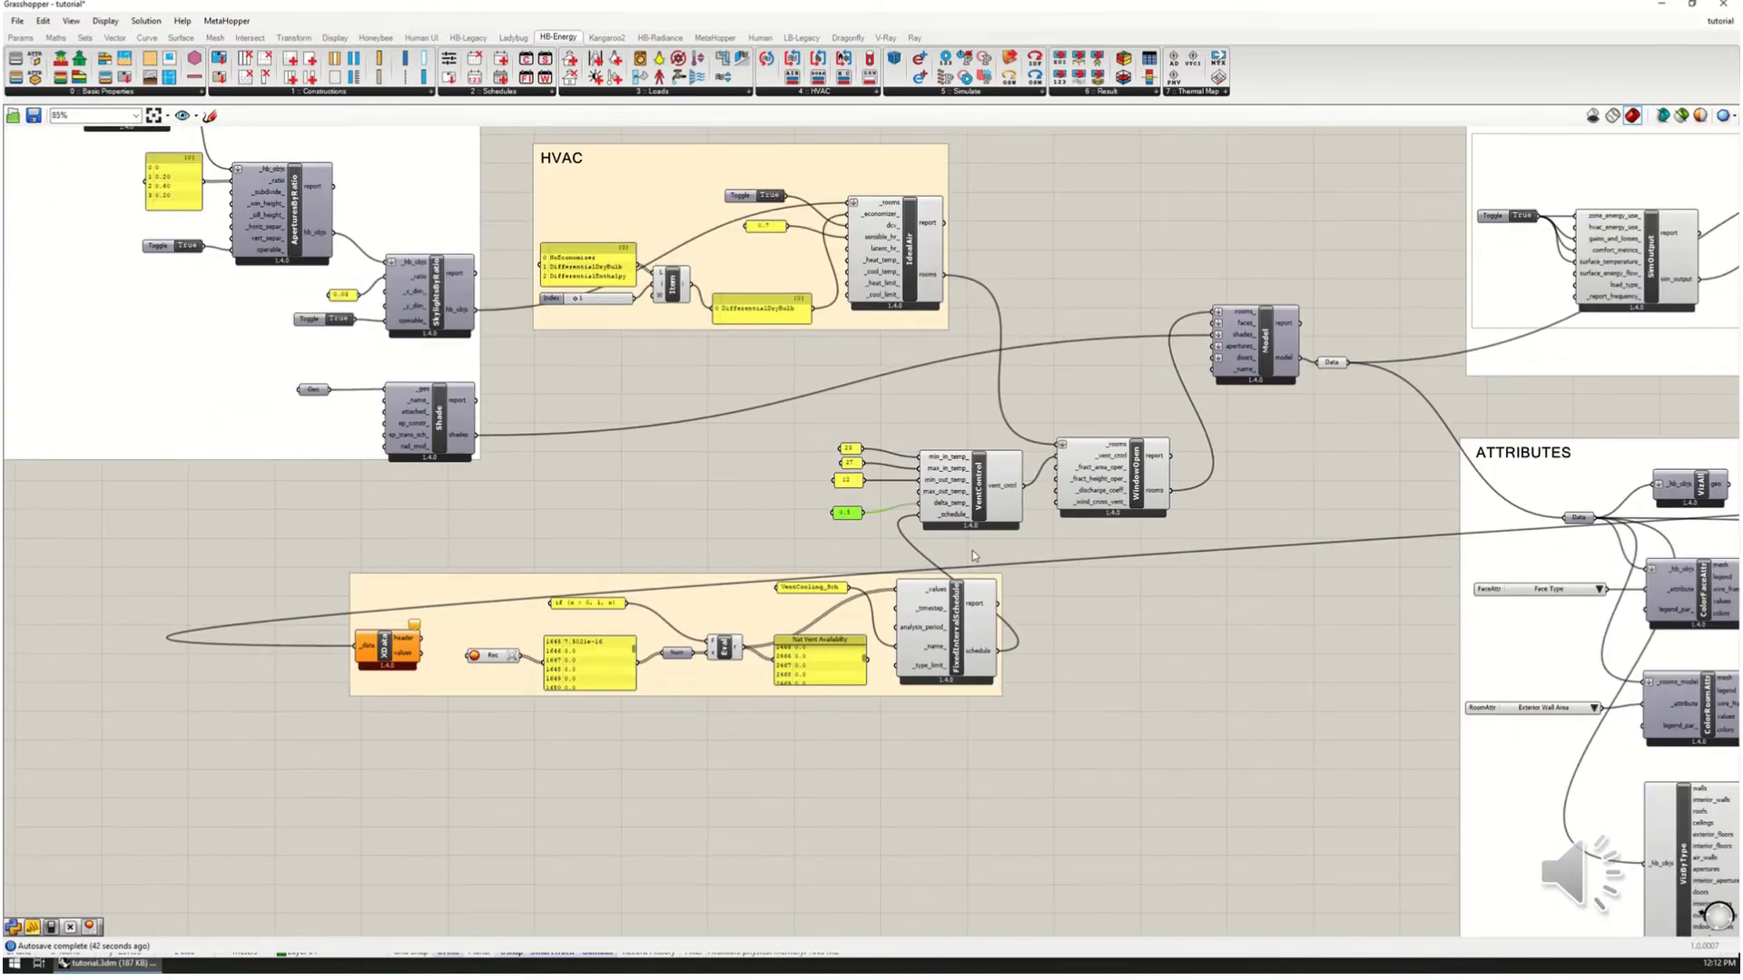
right_drag(972, 550, 1381, 502)
scroll(1381, 502, down, 8)
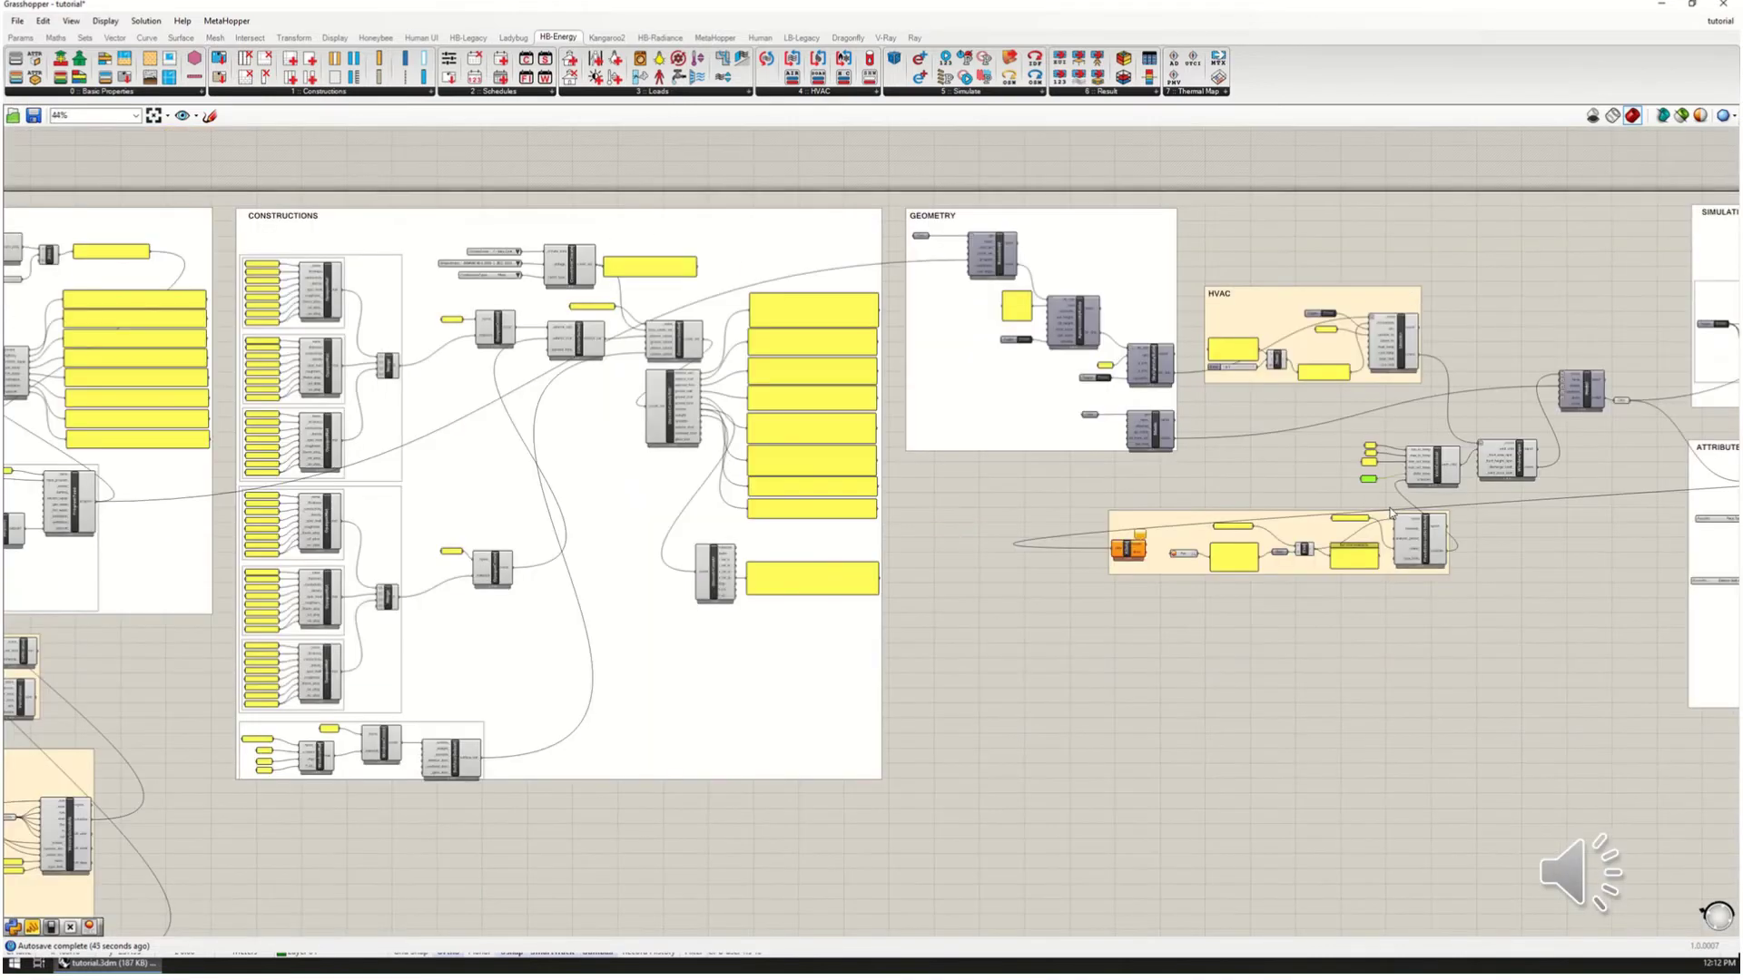
scroll(810, 616, up, 10)
scroll(811, 617, up, 4)
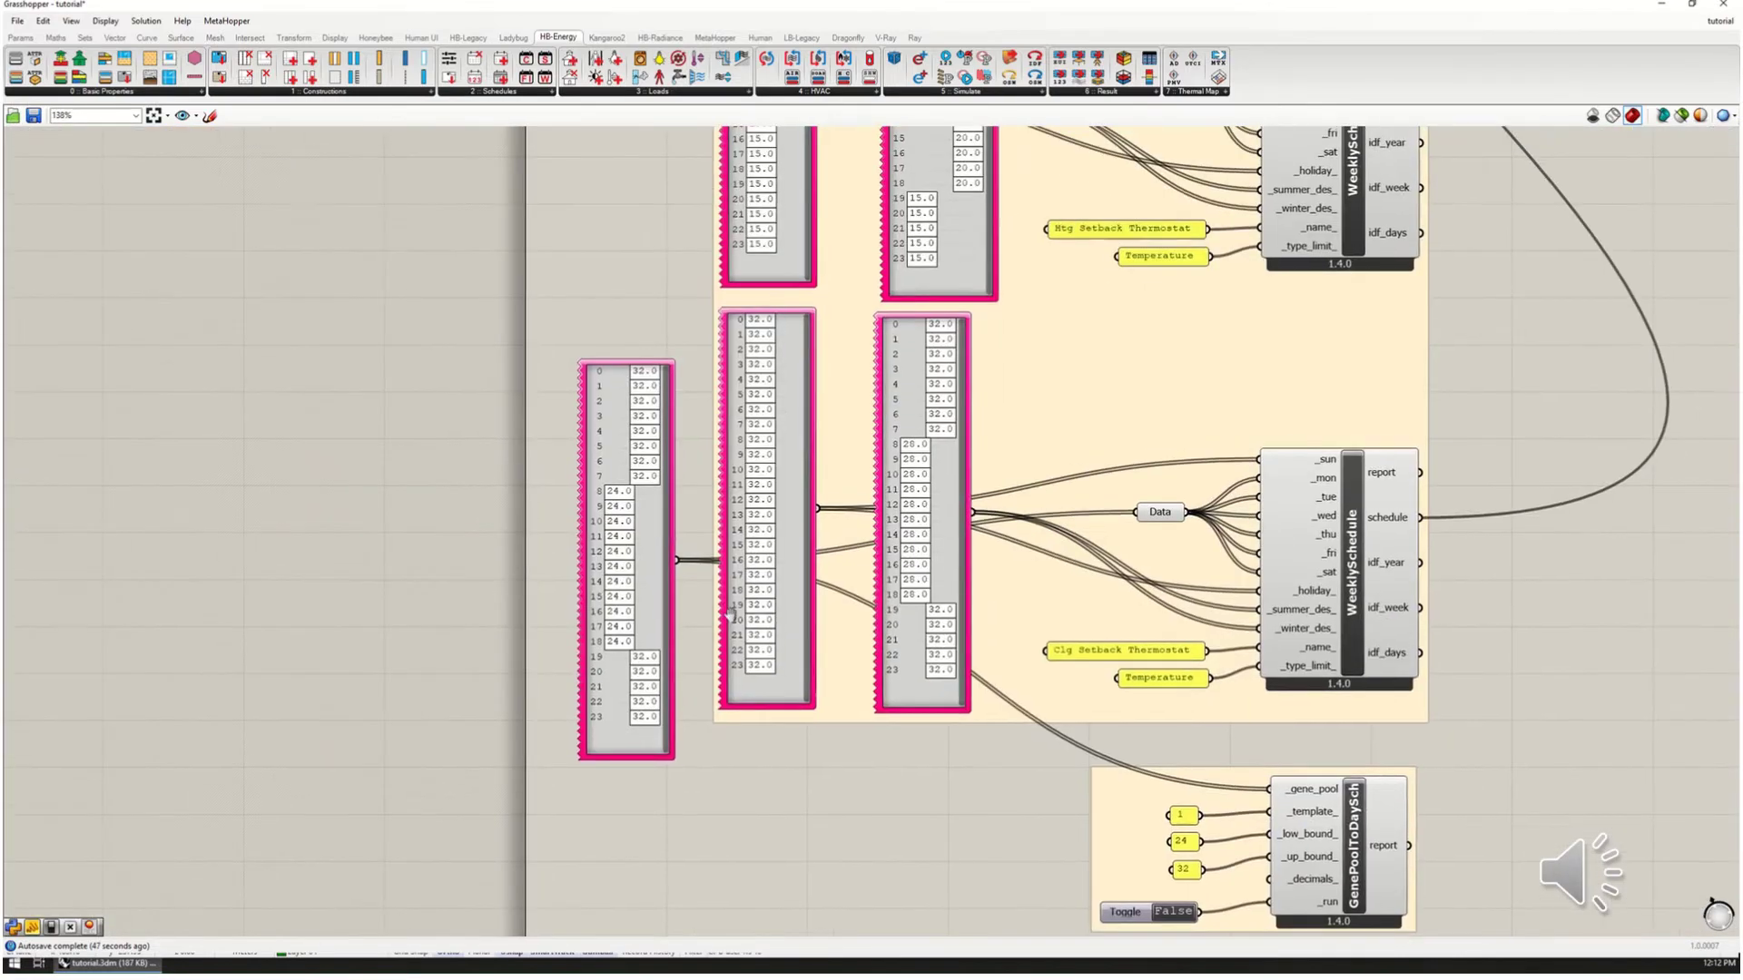
mouse_move(791, 627)
mouse_down()
mouse_move(880, 549)
mouse_move(953, 626)
mouse_up()
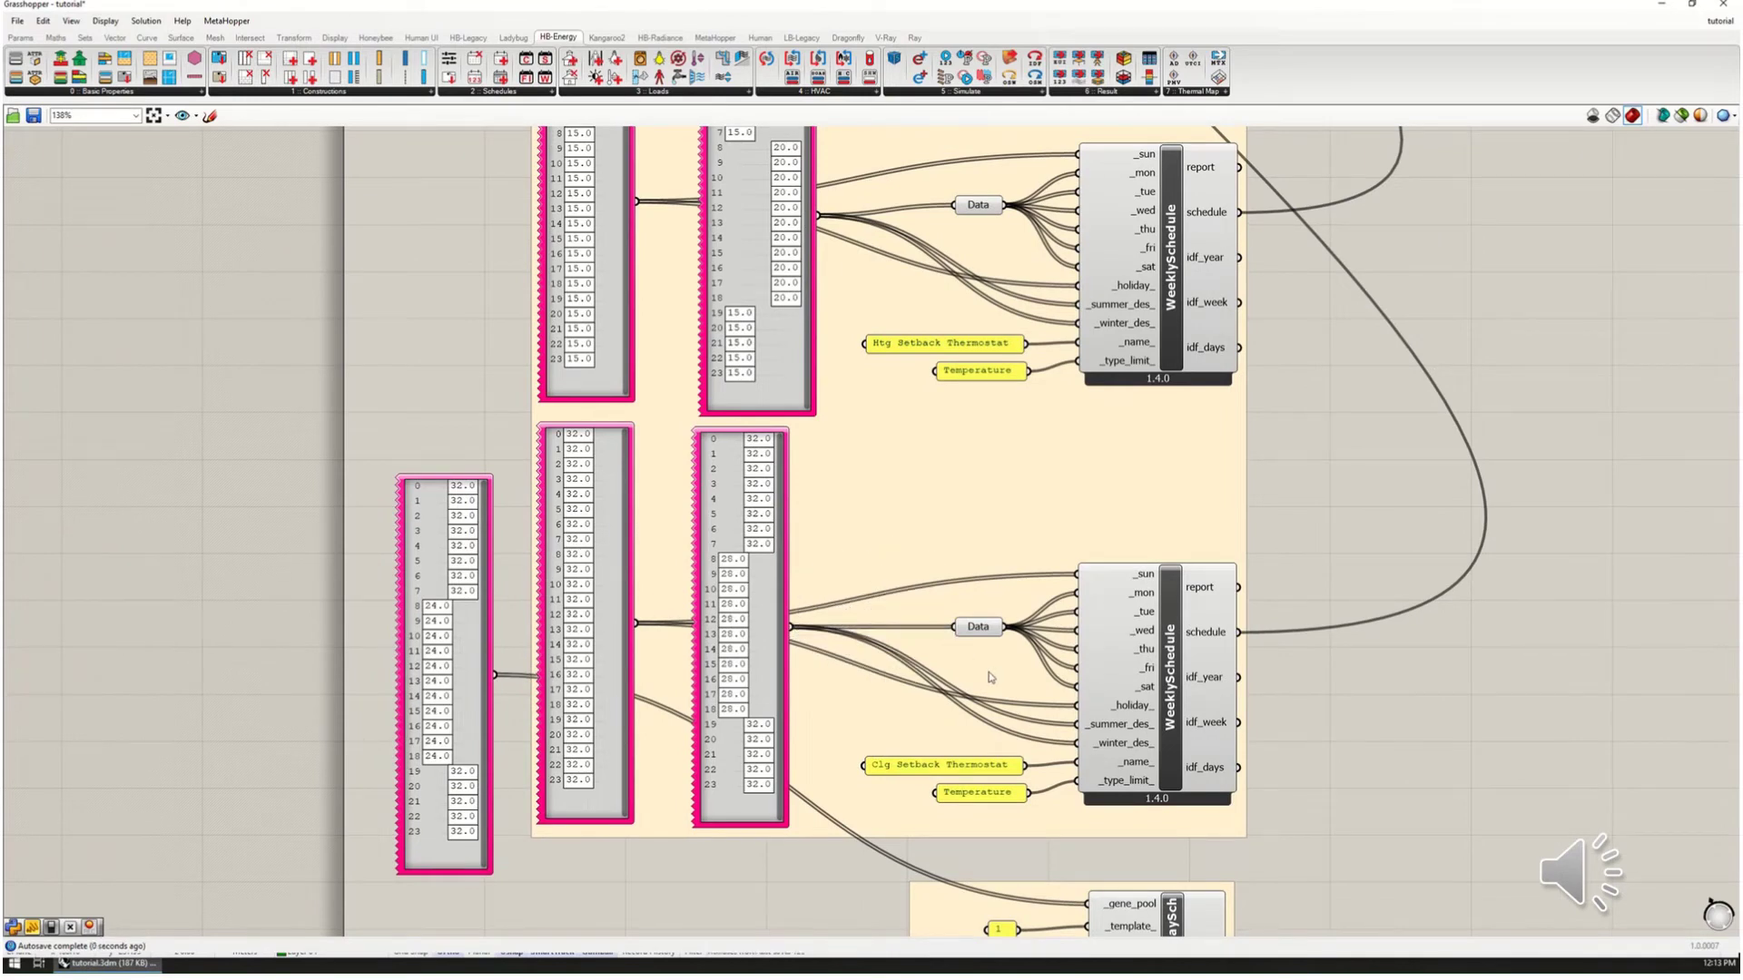
right_drag(1002, 697, 772, 703)
drag(193, 579, 182, 797)
scroll(411, 426, down, 3)
drag(275, 626, 359, 745)
scroll(821, 703, down, 5)
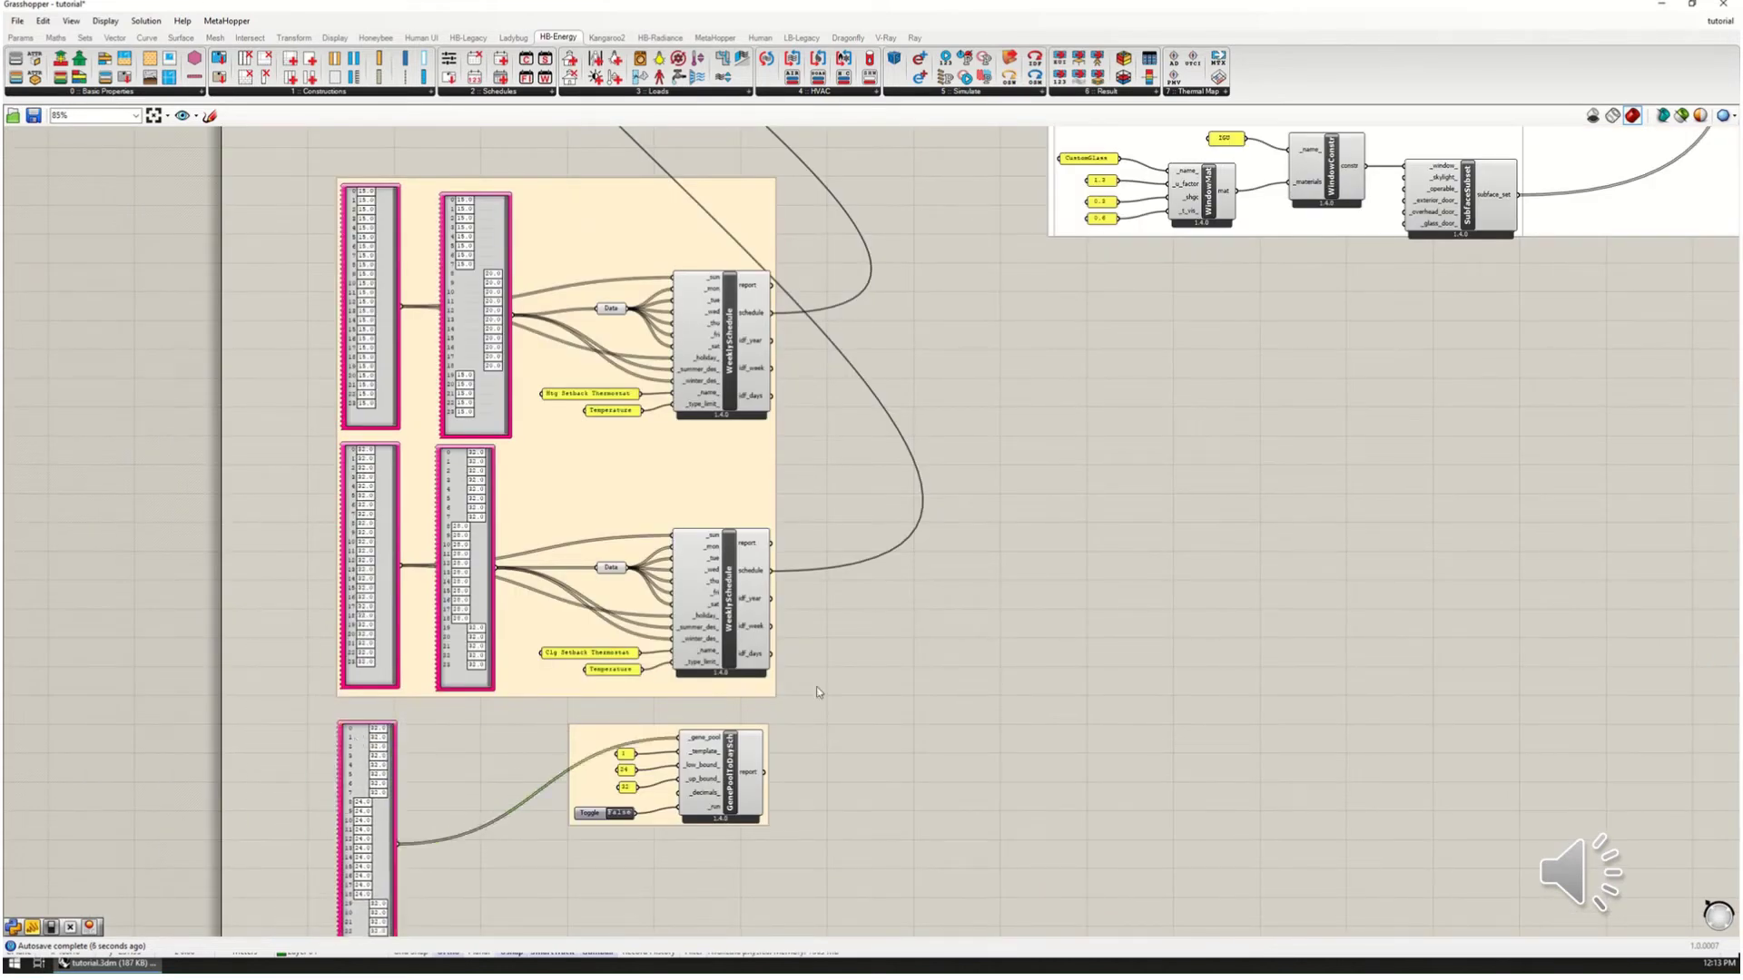
Step: Widen the gap between VentControl and WindowOpen by moving the two components apart
right_drag(992, 544, 599, 645)
scroll(972, 558, up, 8)
scroll(599, 645, down, 8)
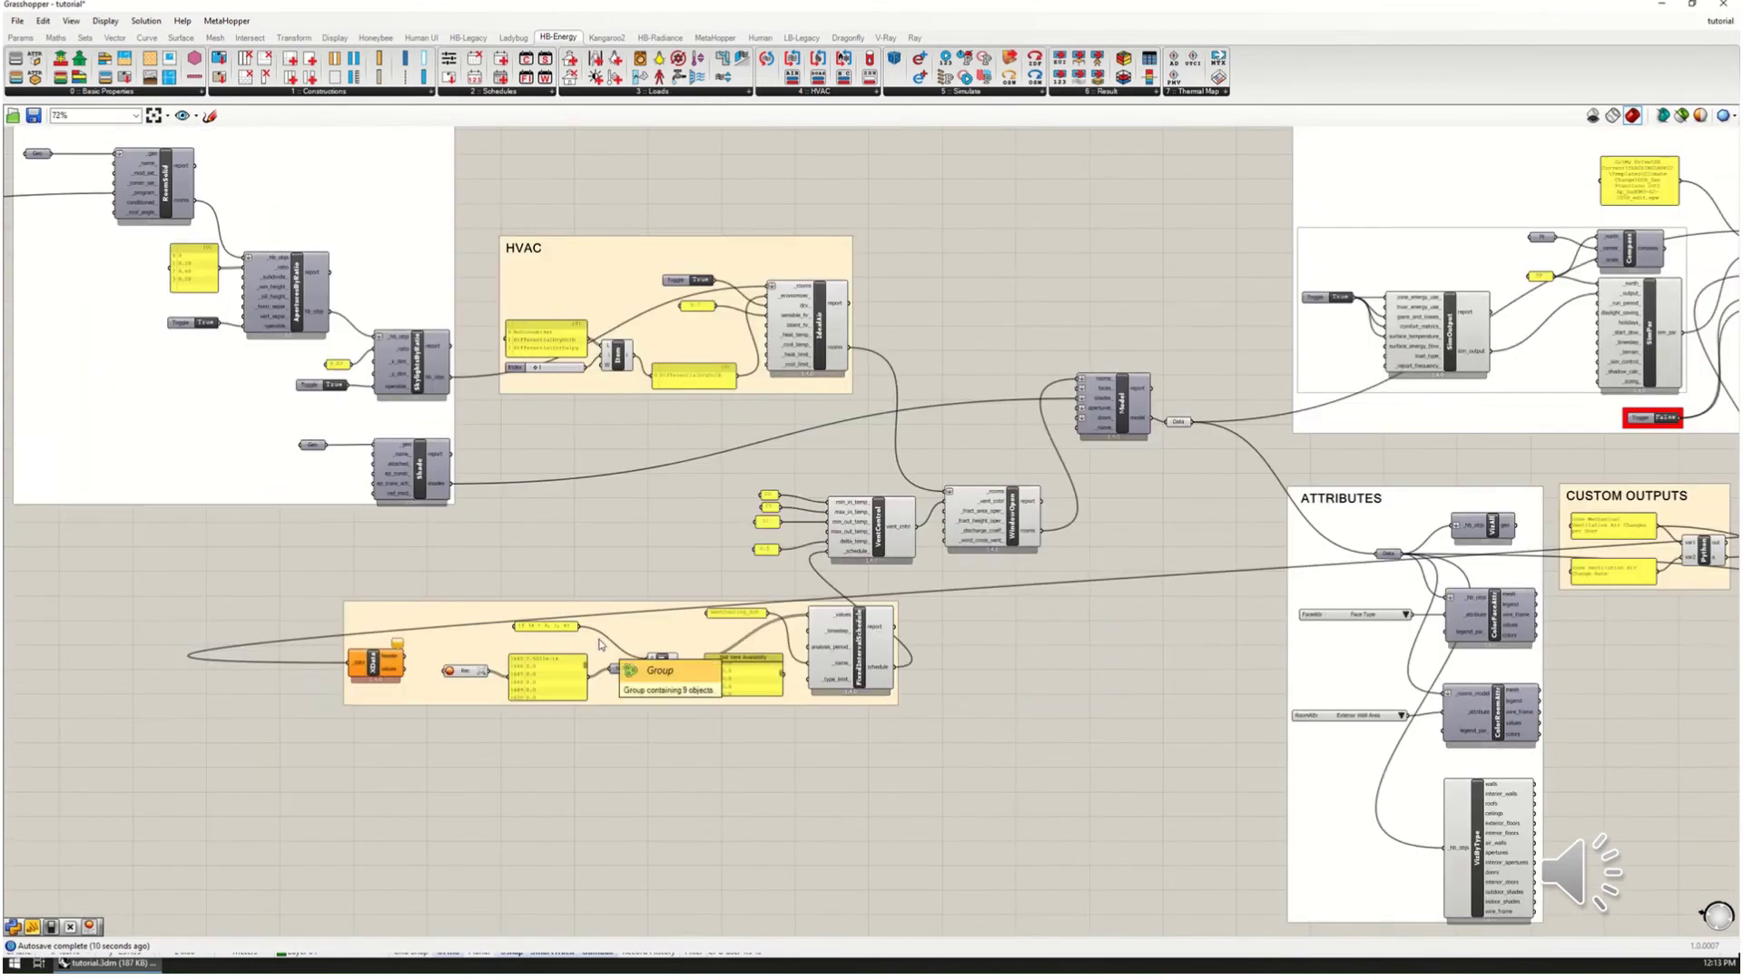
scroll(944, 513, up, 6)
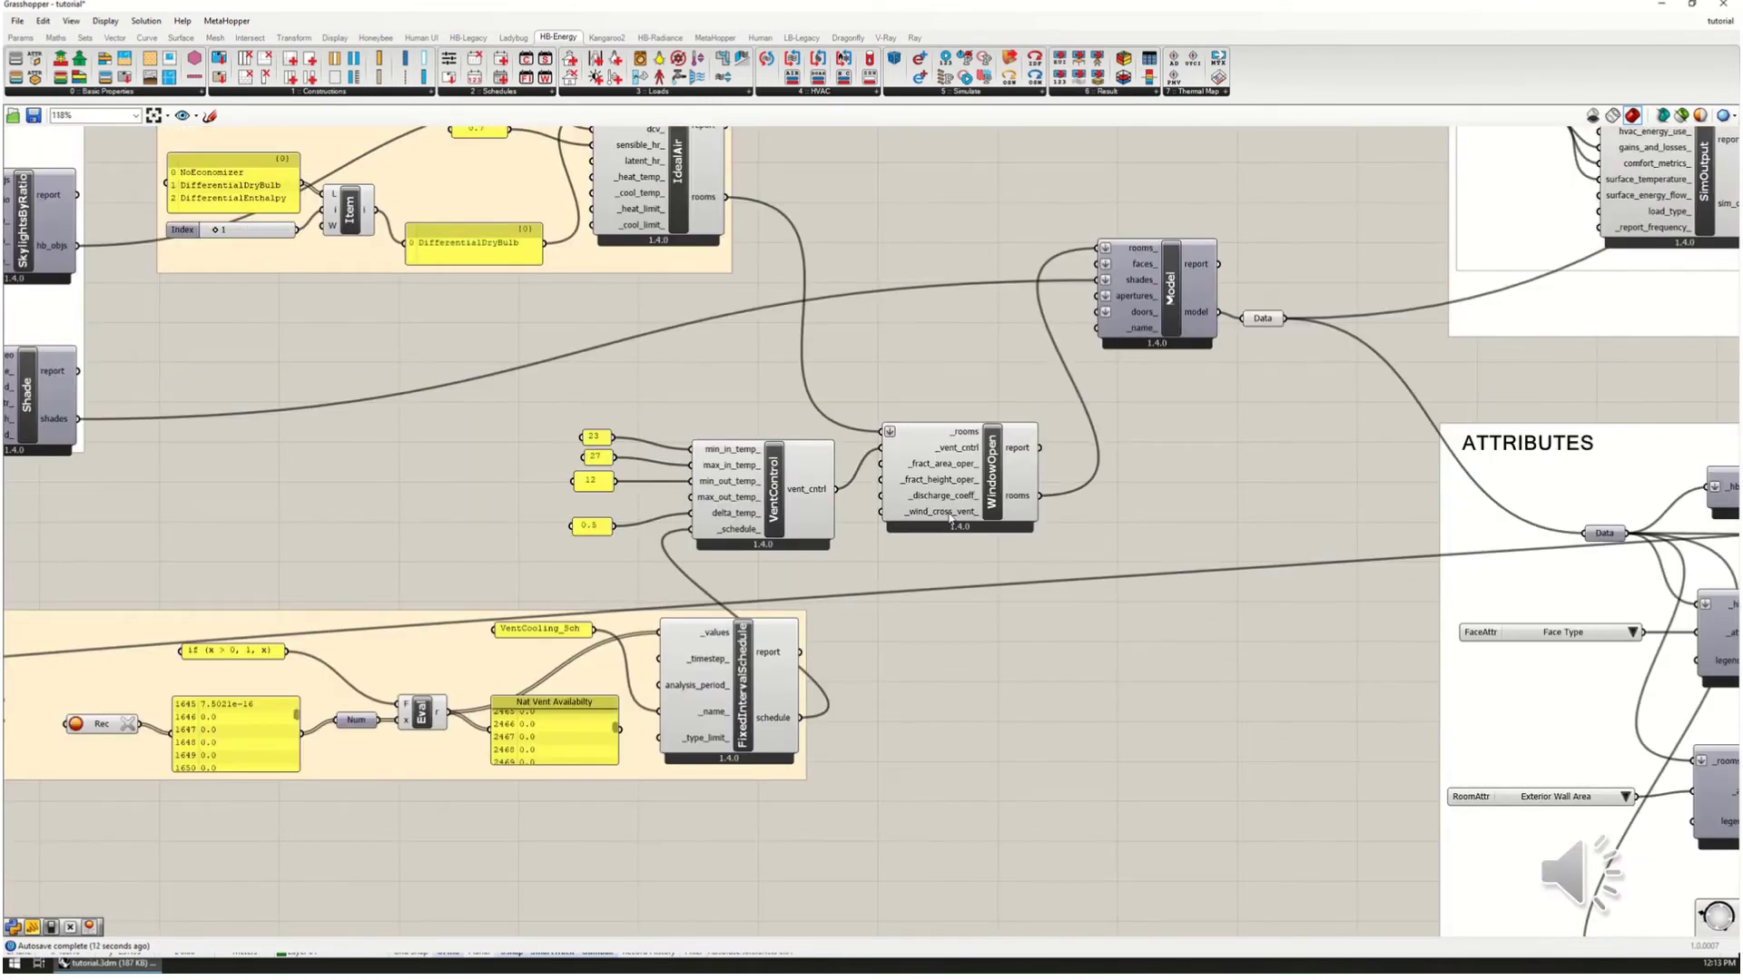
drag(783, 522, 742, 509)
drag(964, 496, 978, 498)
scroll(977, 490, up, 3)
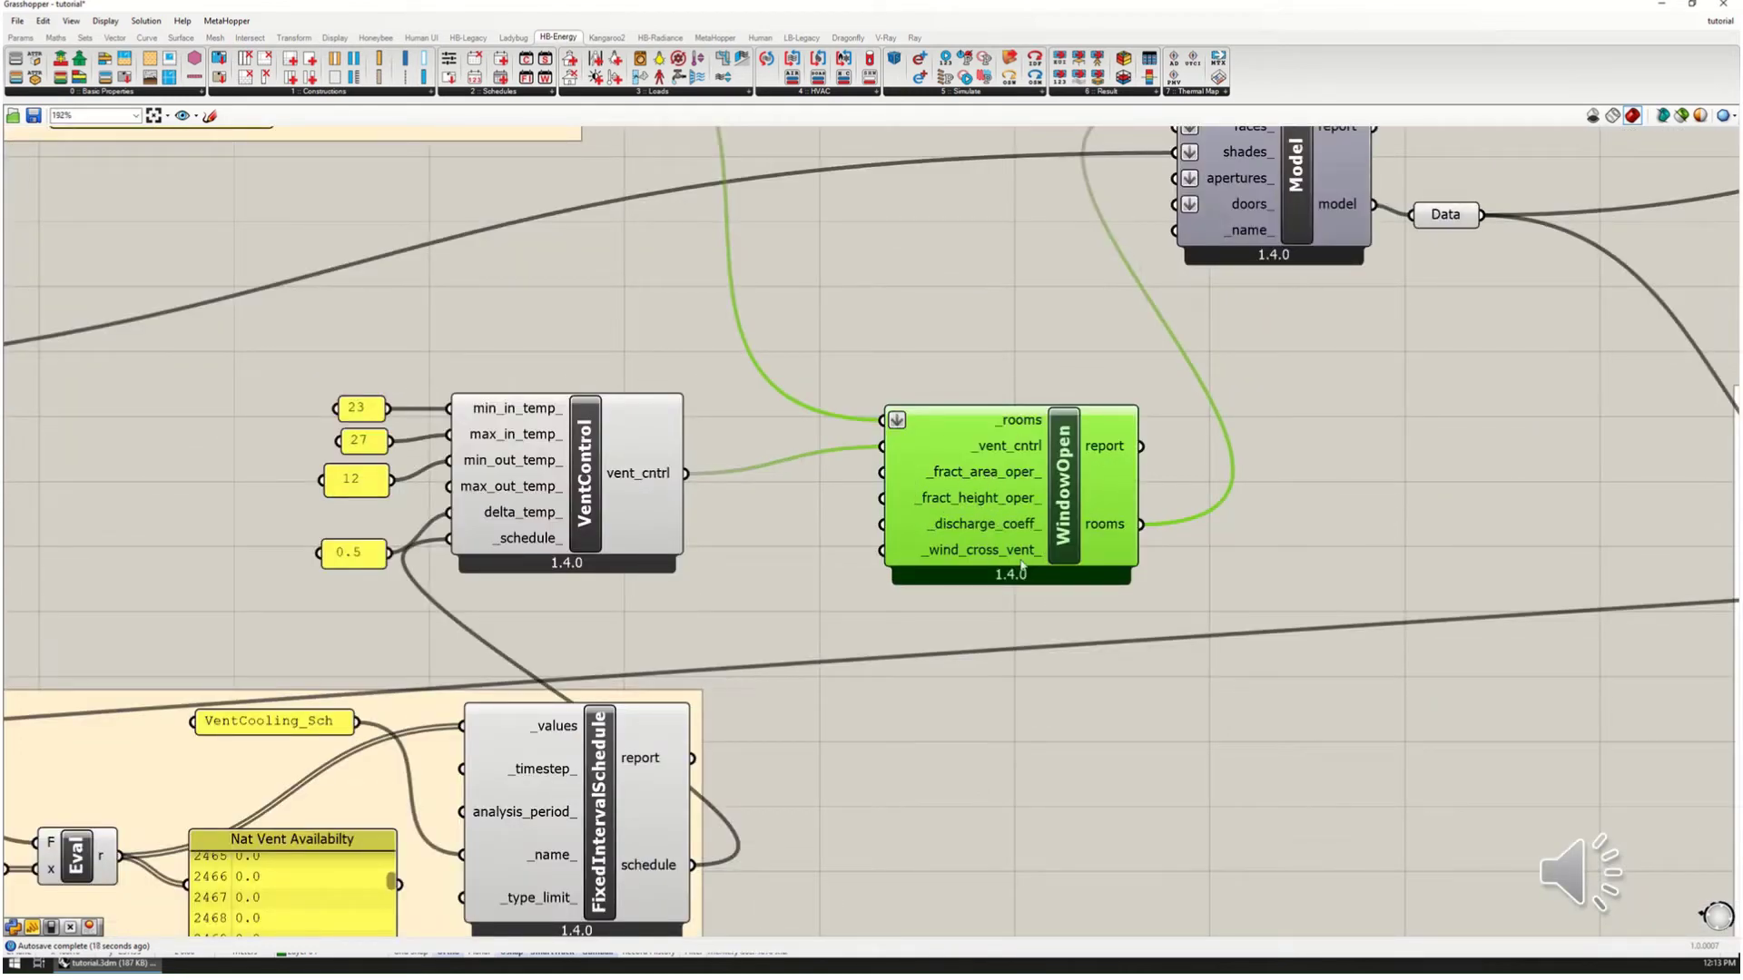
Step: Show Rhino beside the Grasshopper definition, maximize the Perspective view and frame the building model in it
double_click(1137, 5)
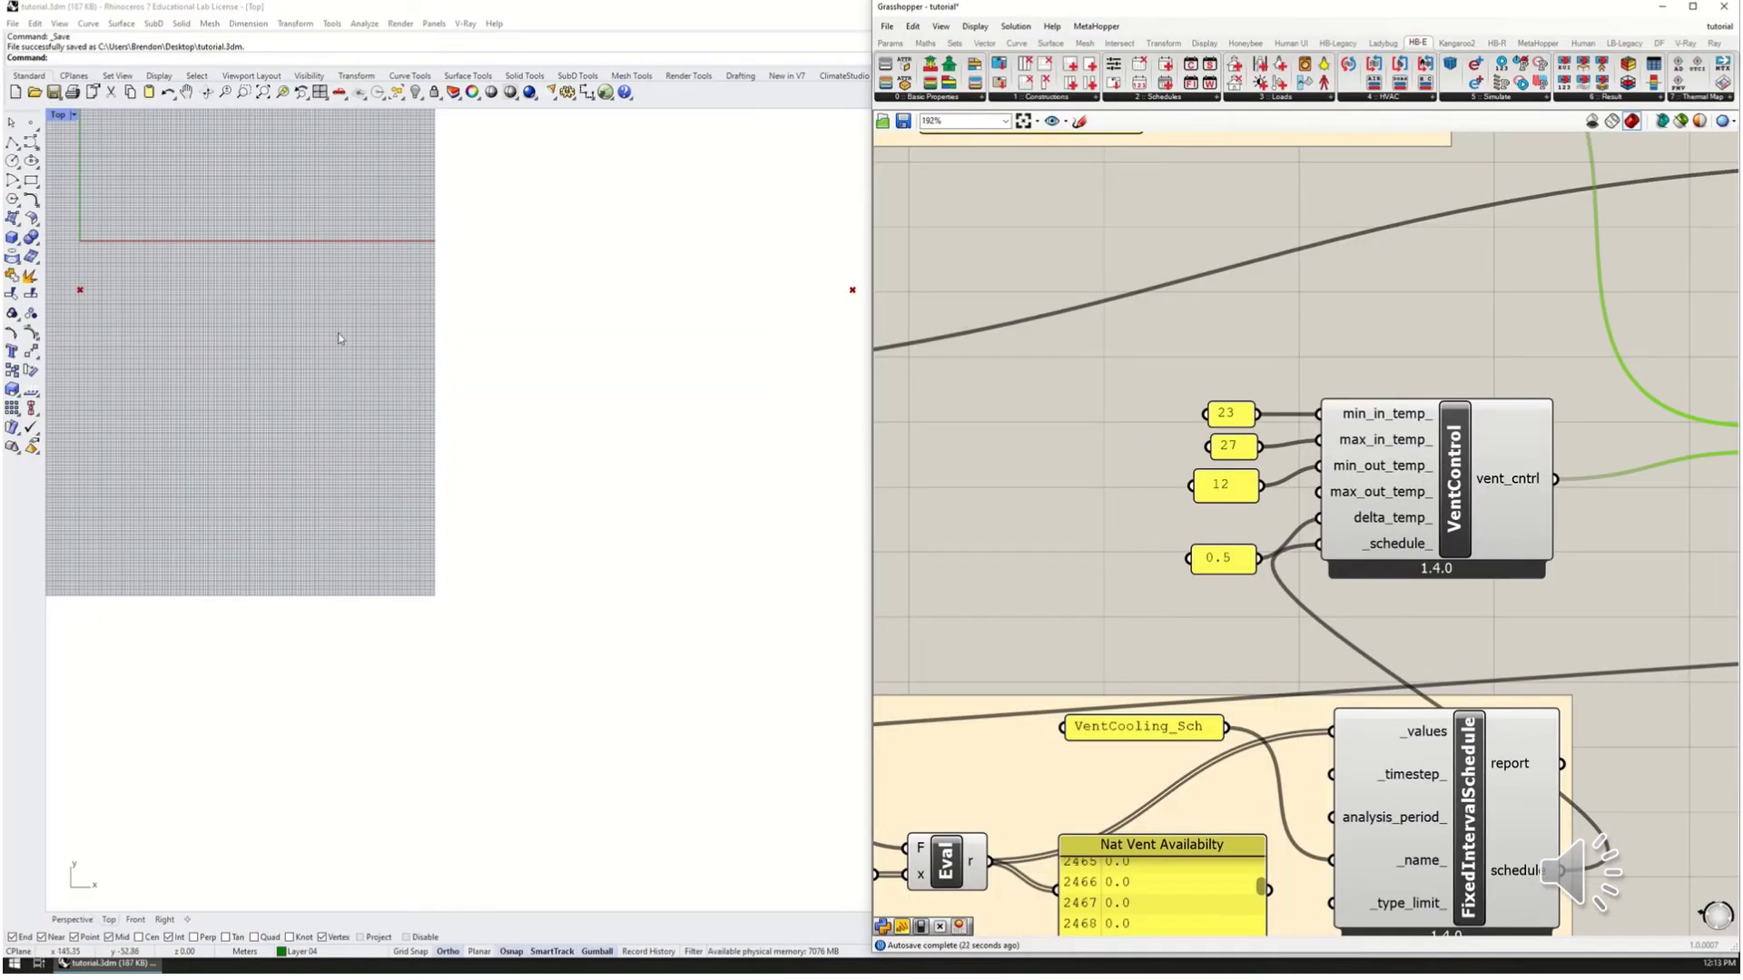
double_click(57, 115)
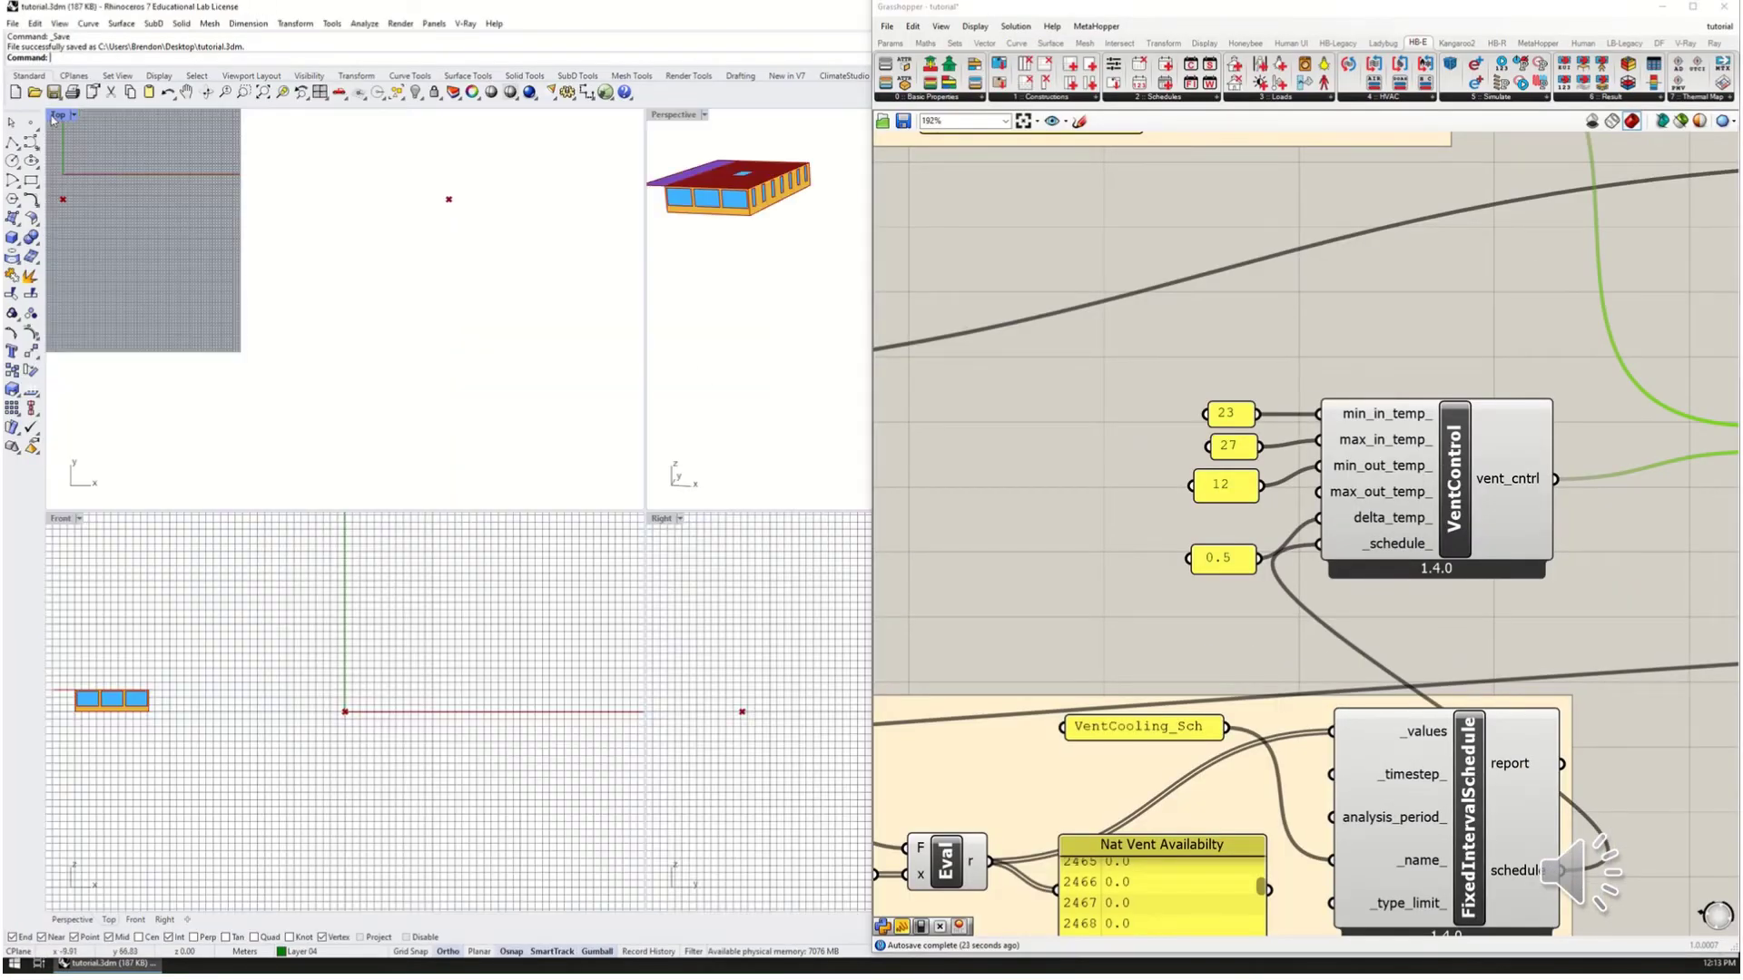
double_click(674, 115)
shift+right_drag(265, 327, 567, 491)
right_drag(687, 527, 722, 536)
Step: Add a .5 panel, connect it to WindowOpen's _fract_area_oper_ input and place it beside that input
scroll(1416, 526, right, 5)
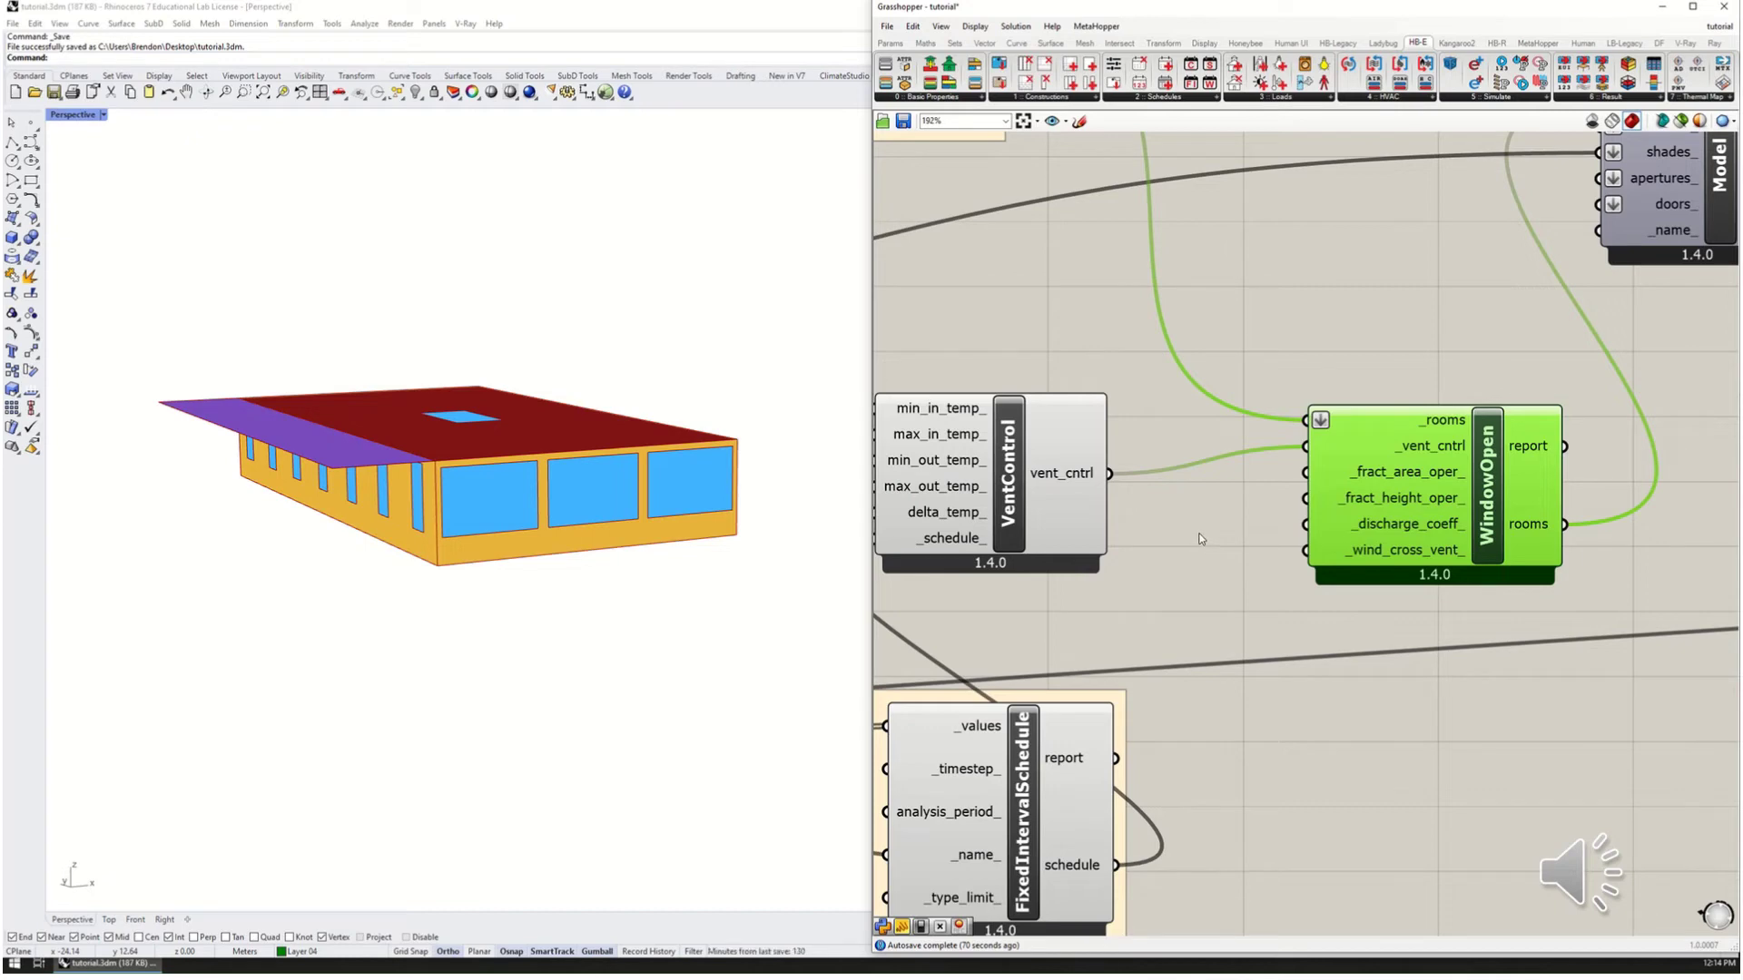
right_drag(1217, 548, 1244, 540)
double_click(1234, 523)
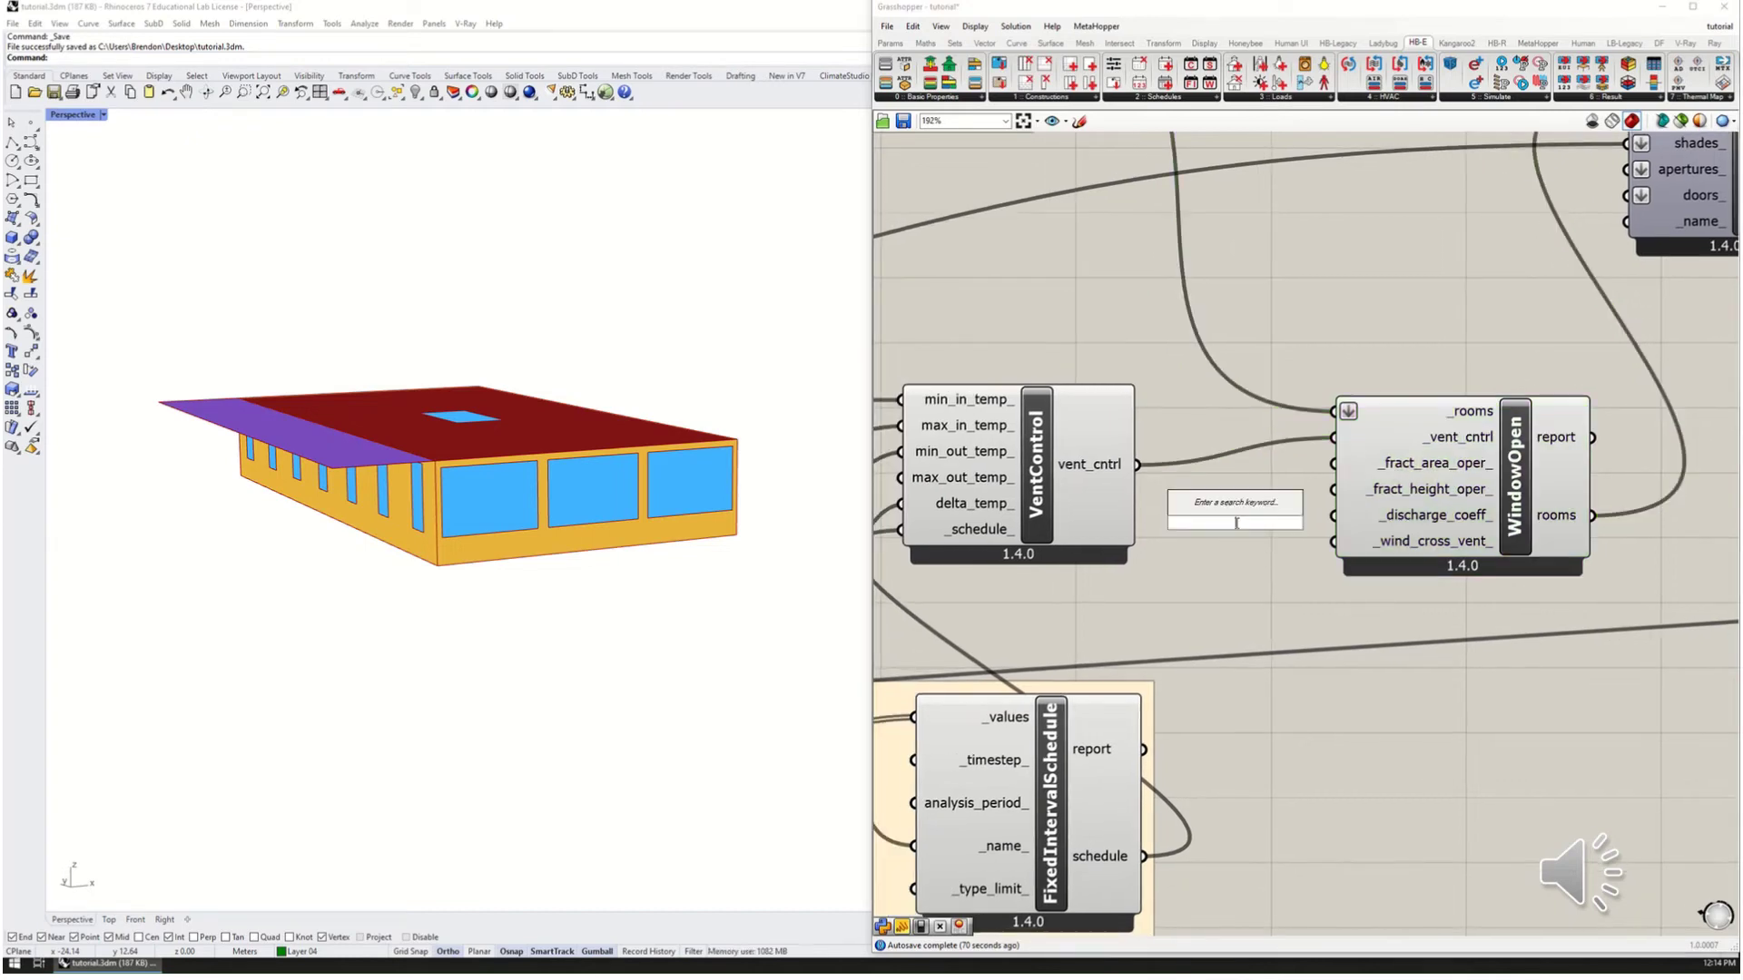
text(Panel.5)
key(Return)
drag(1261, 522, 1332, 462)
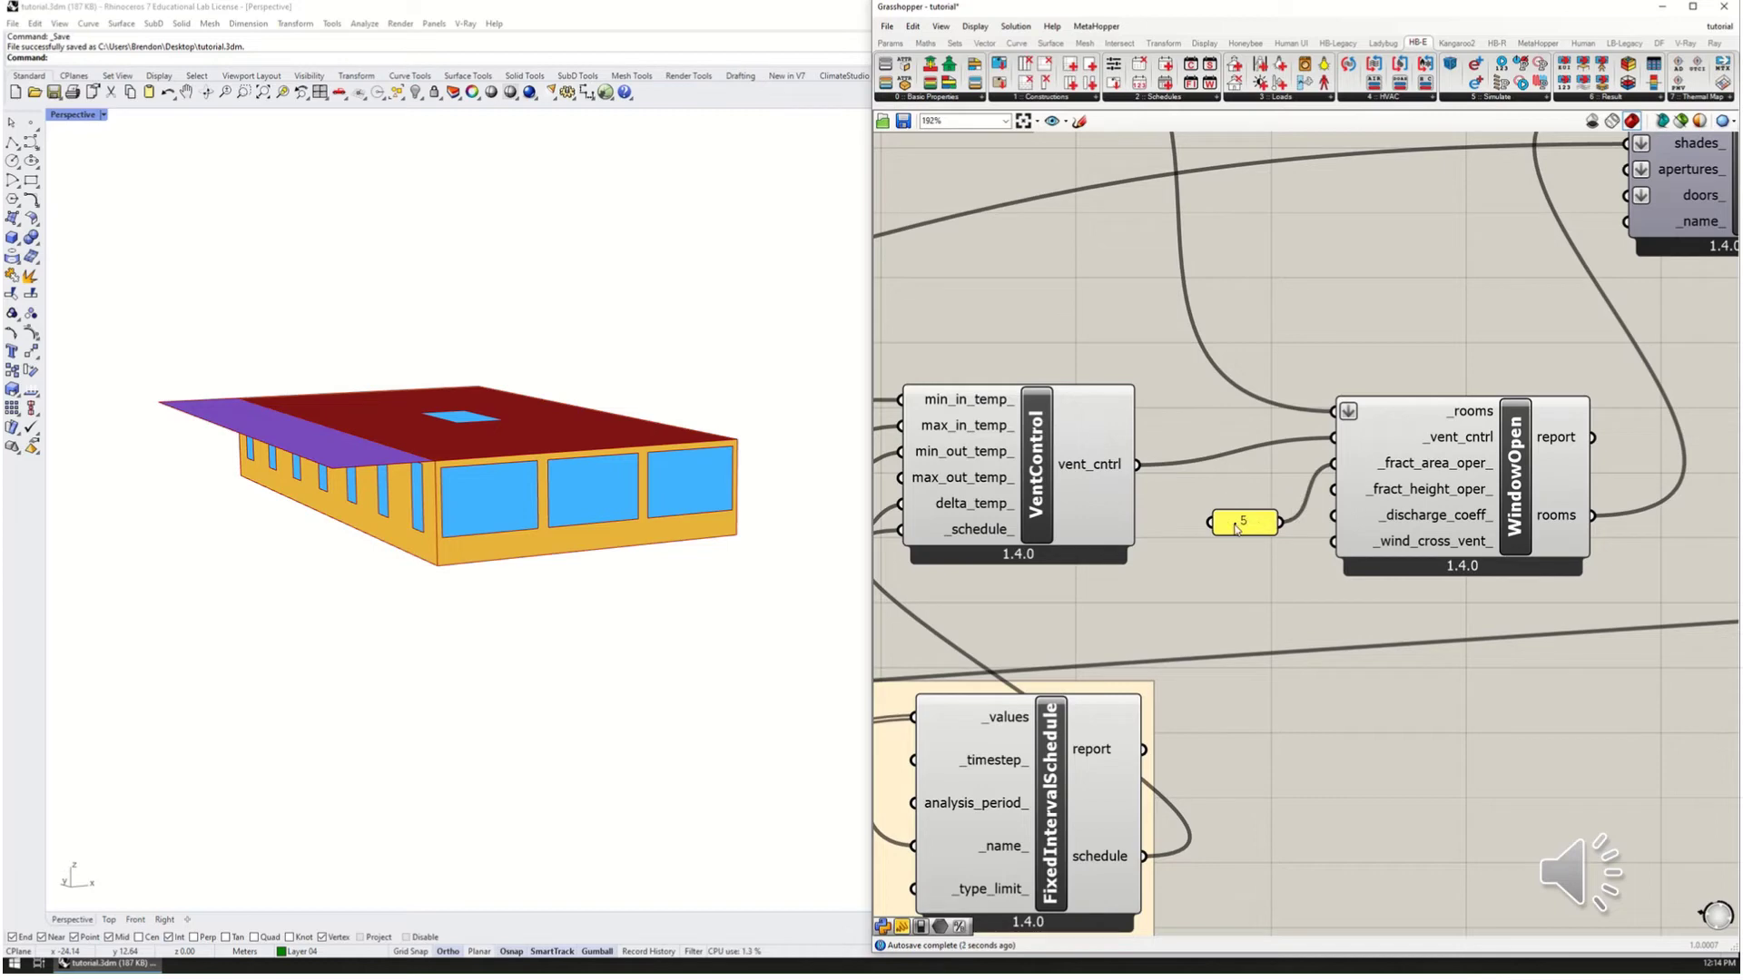
drag(1231, 521, 1213, 487)
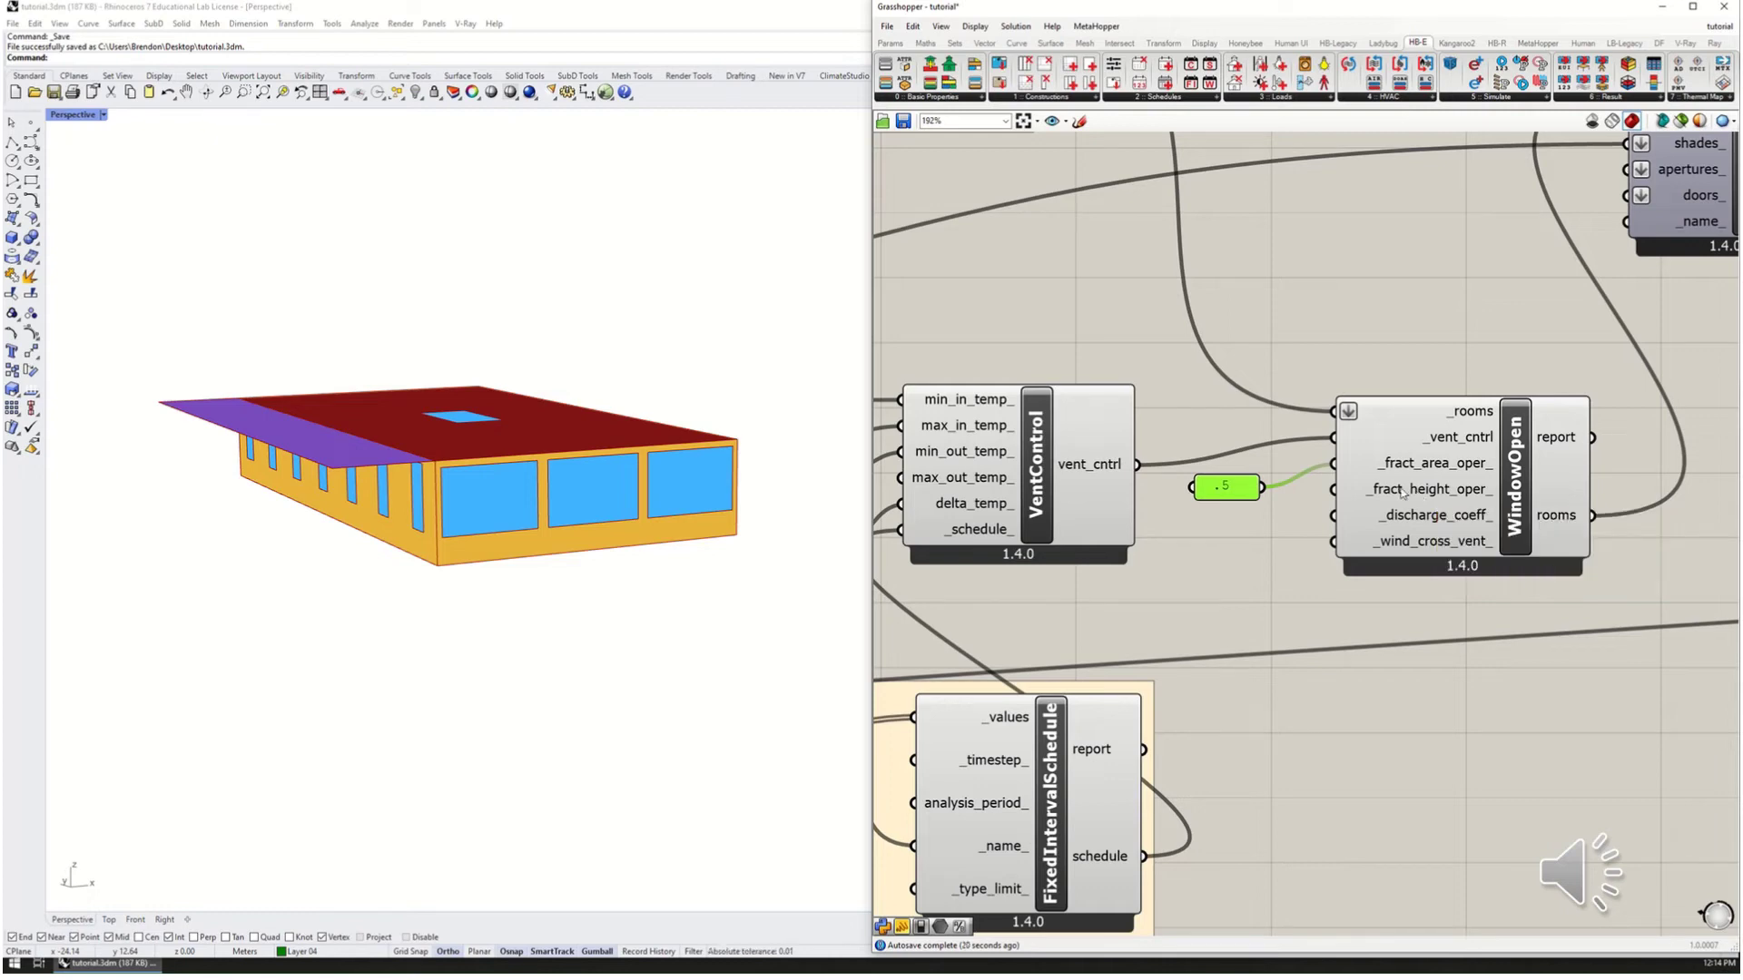
mouse_move(1414, 515)
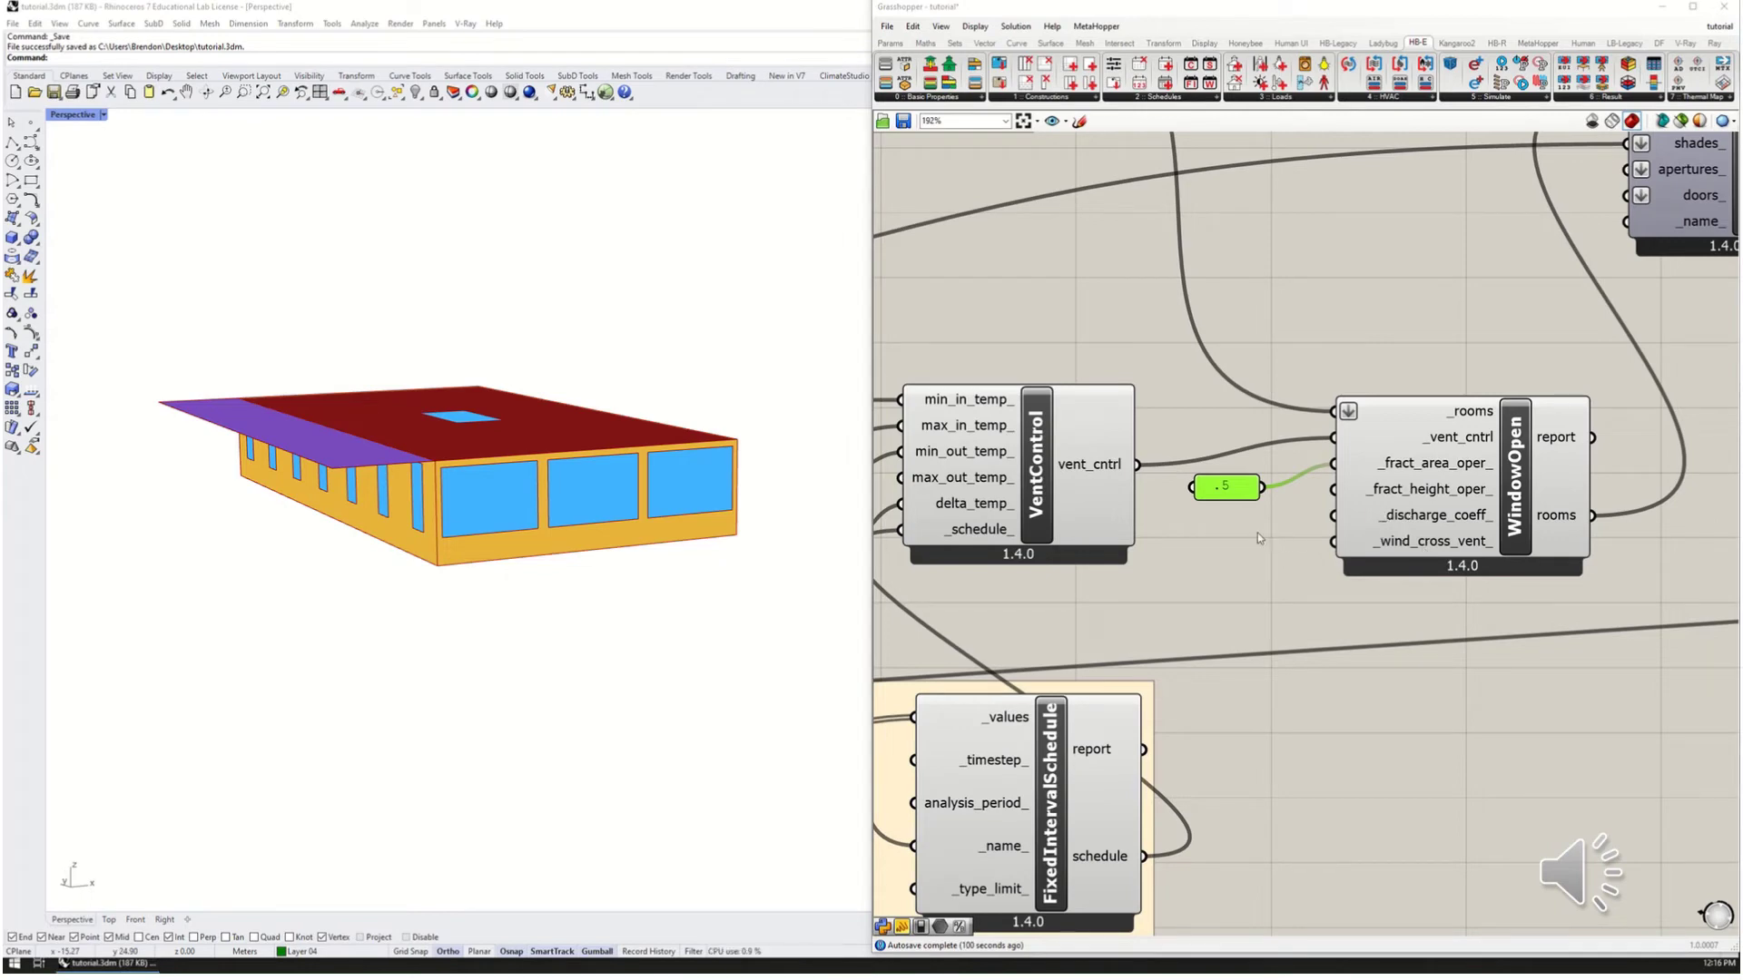
drag(1236, 493, 1243, 487)
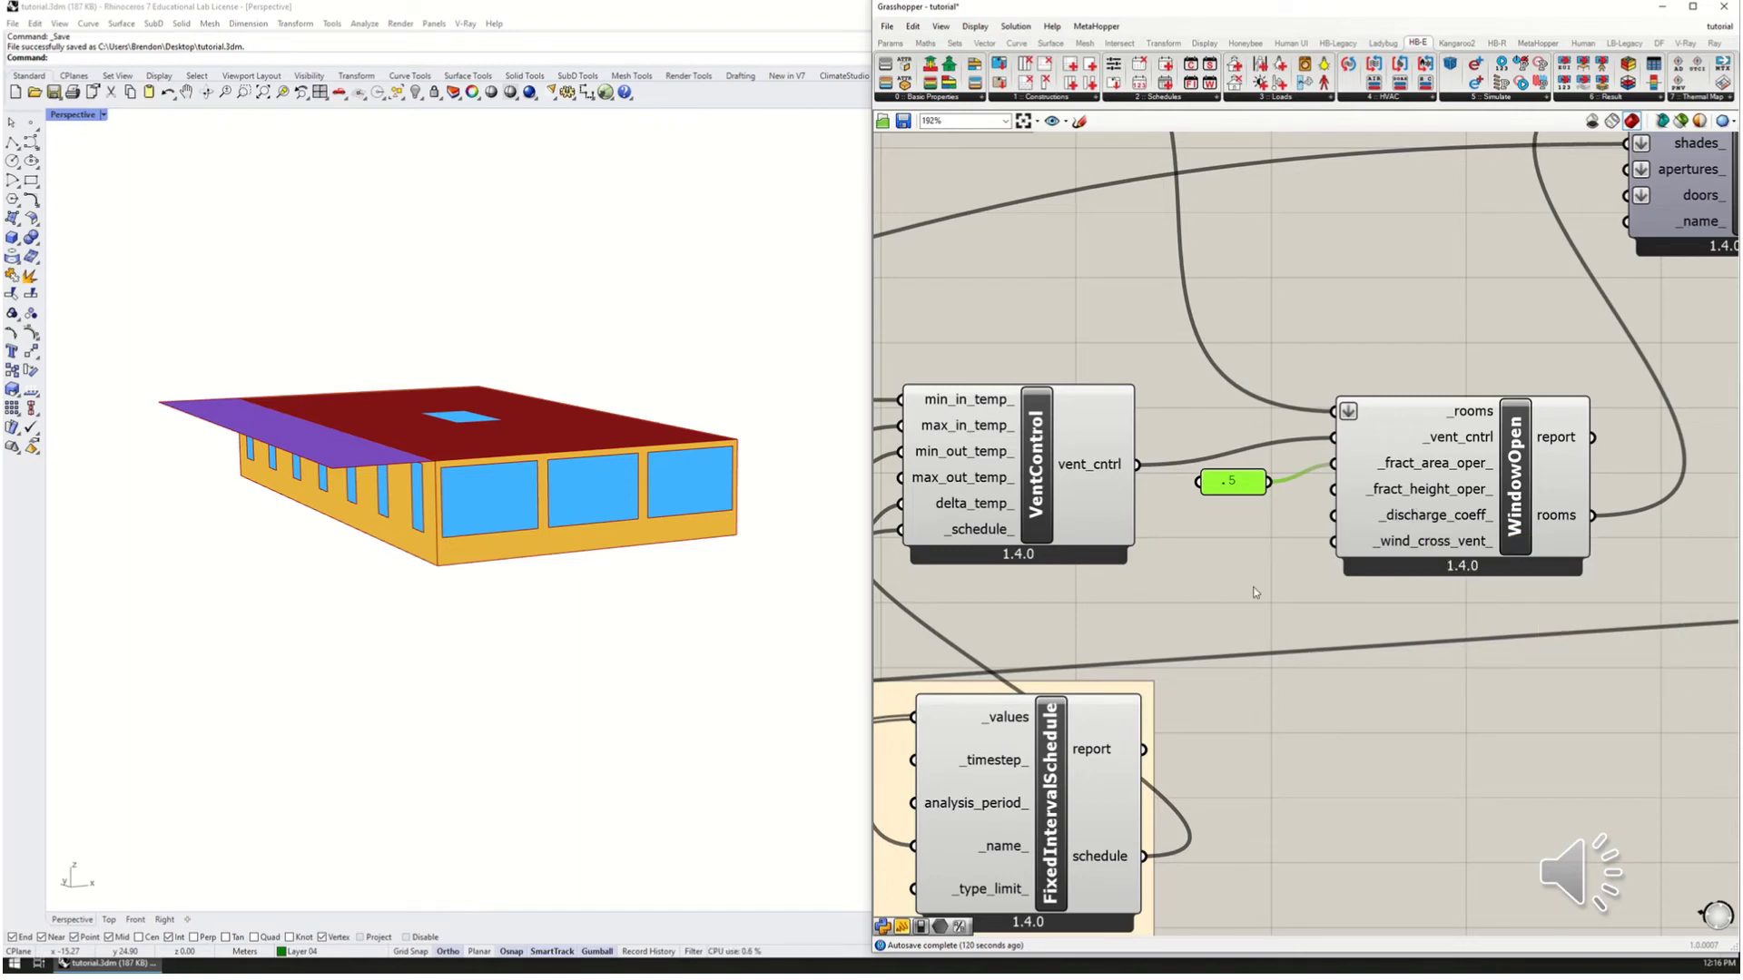
Step: Add a Boolean toggle, connect it to WindowOpen's _wind_cross_vent_ input and set it to True
mouse_move(1387, 550)
double_click(1239, 554)
text(toggle)
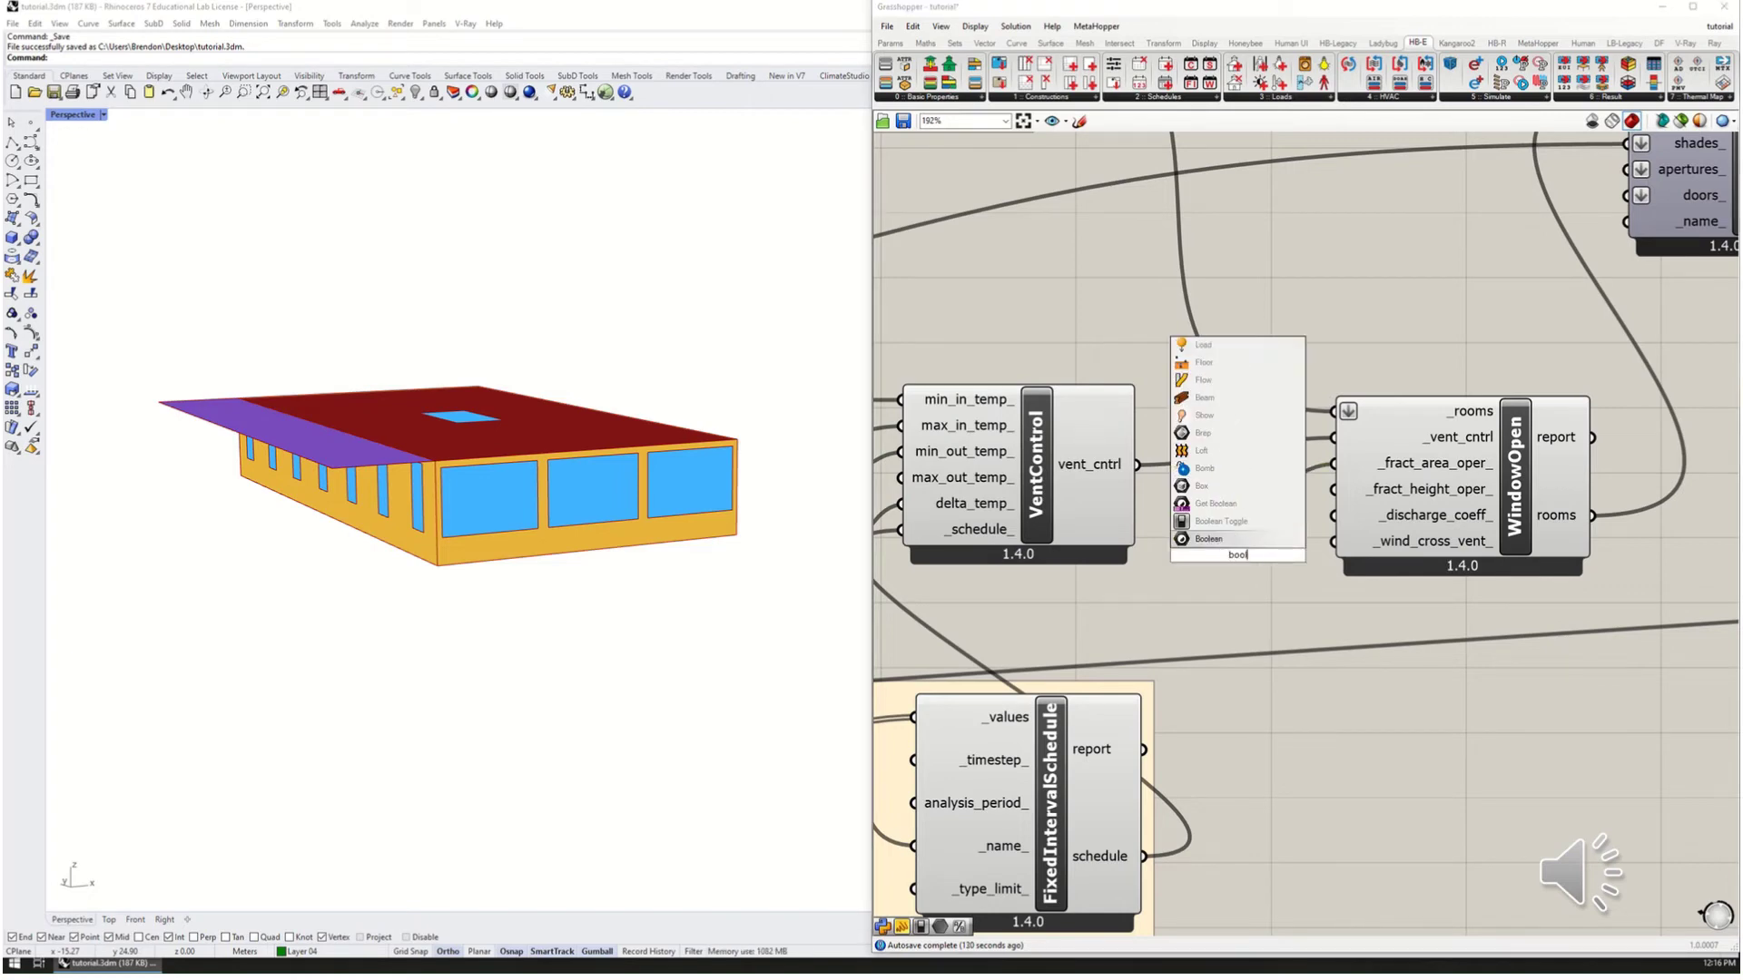
key(Return)
drag(1238, 560, 1432, 554)
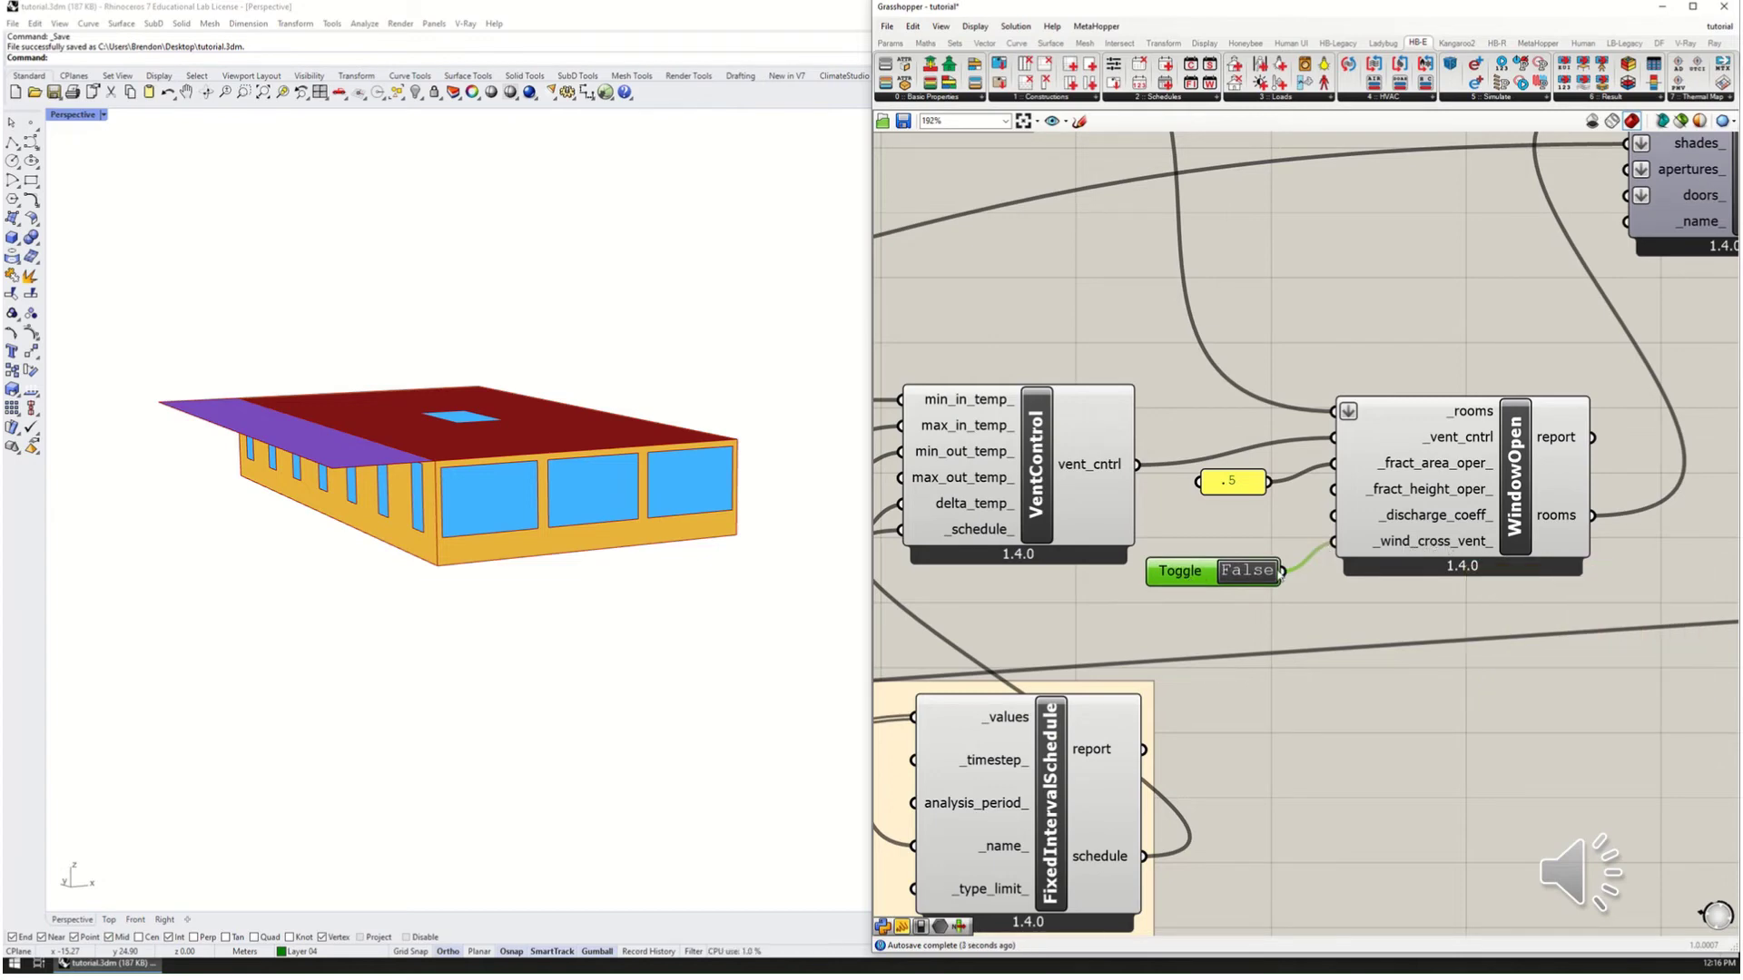
double_click(1253, 572)
mouse_move(1423, 550)
right_drag(1299, 602, 1264, 631)
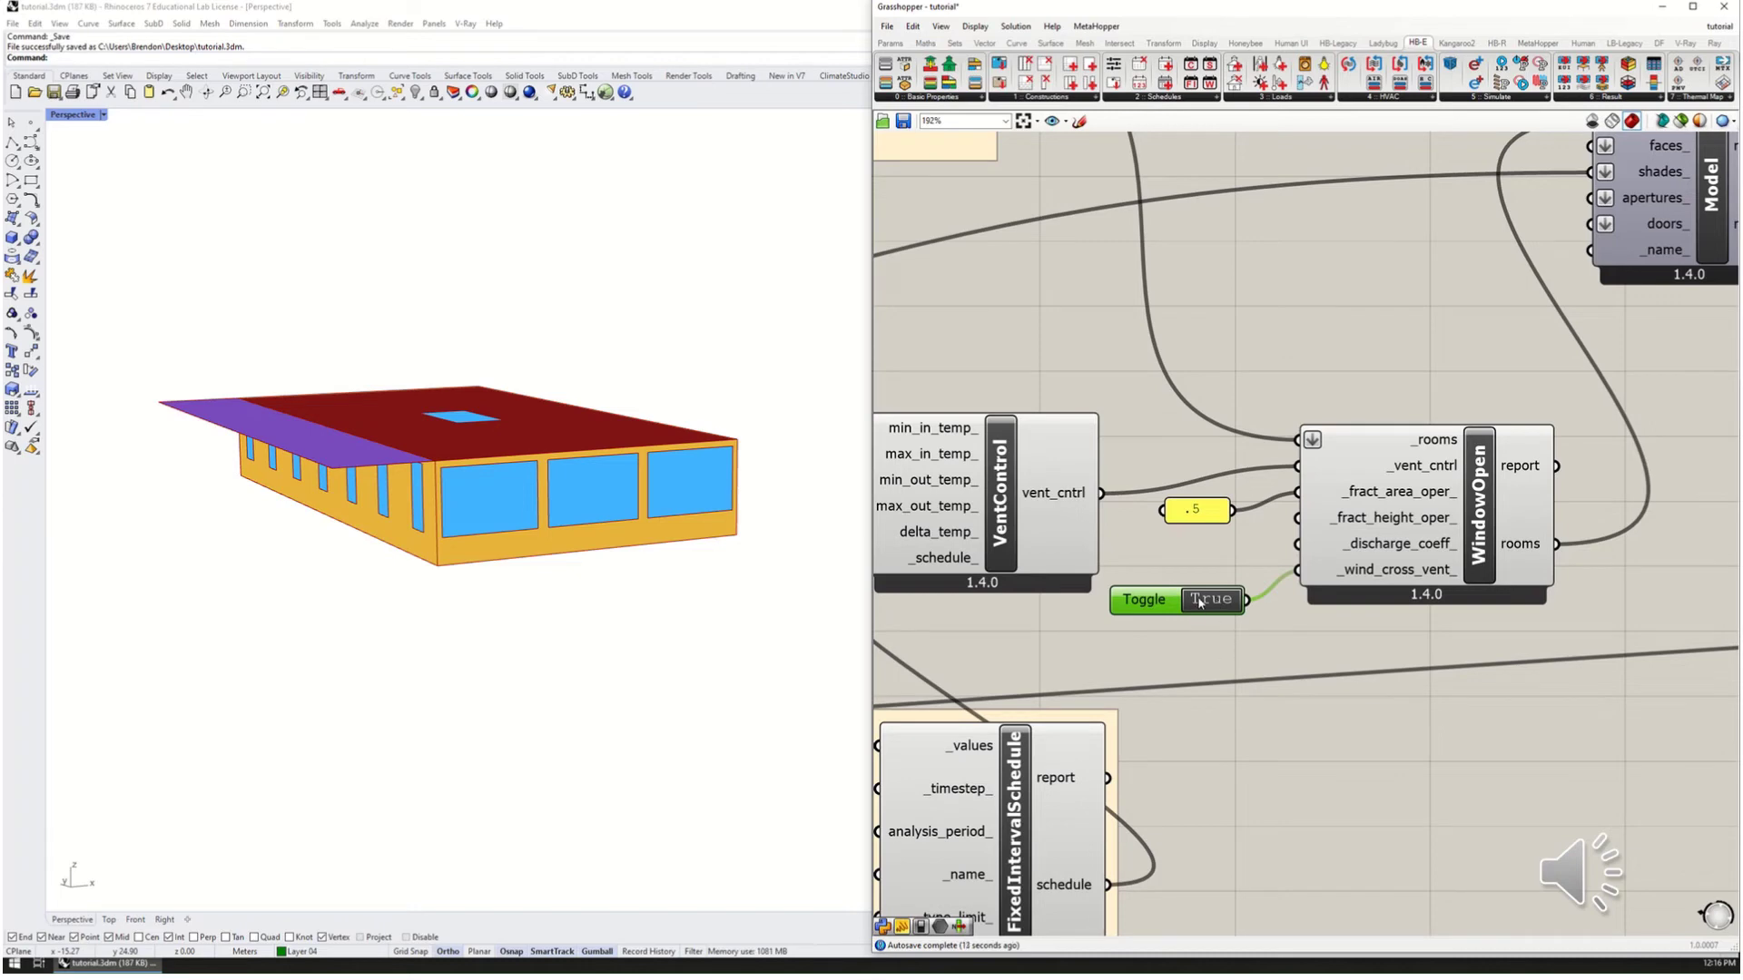
Step: Run the energy simulation by setting ModelToOSM's run toggle to True
scroll(1332, 478, down, 6)
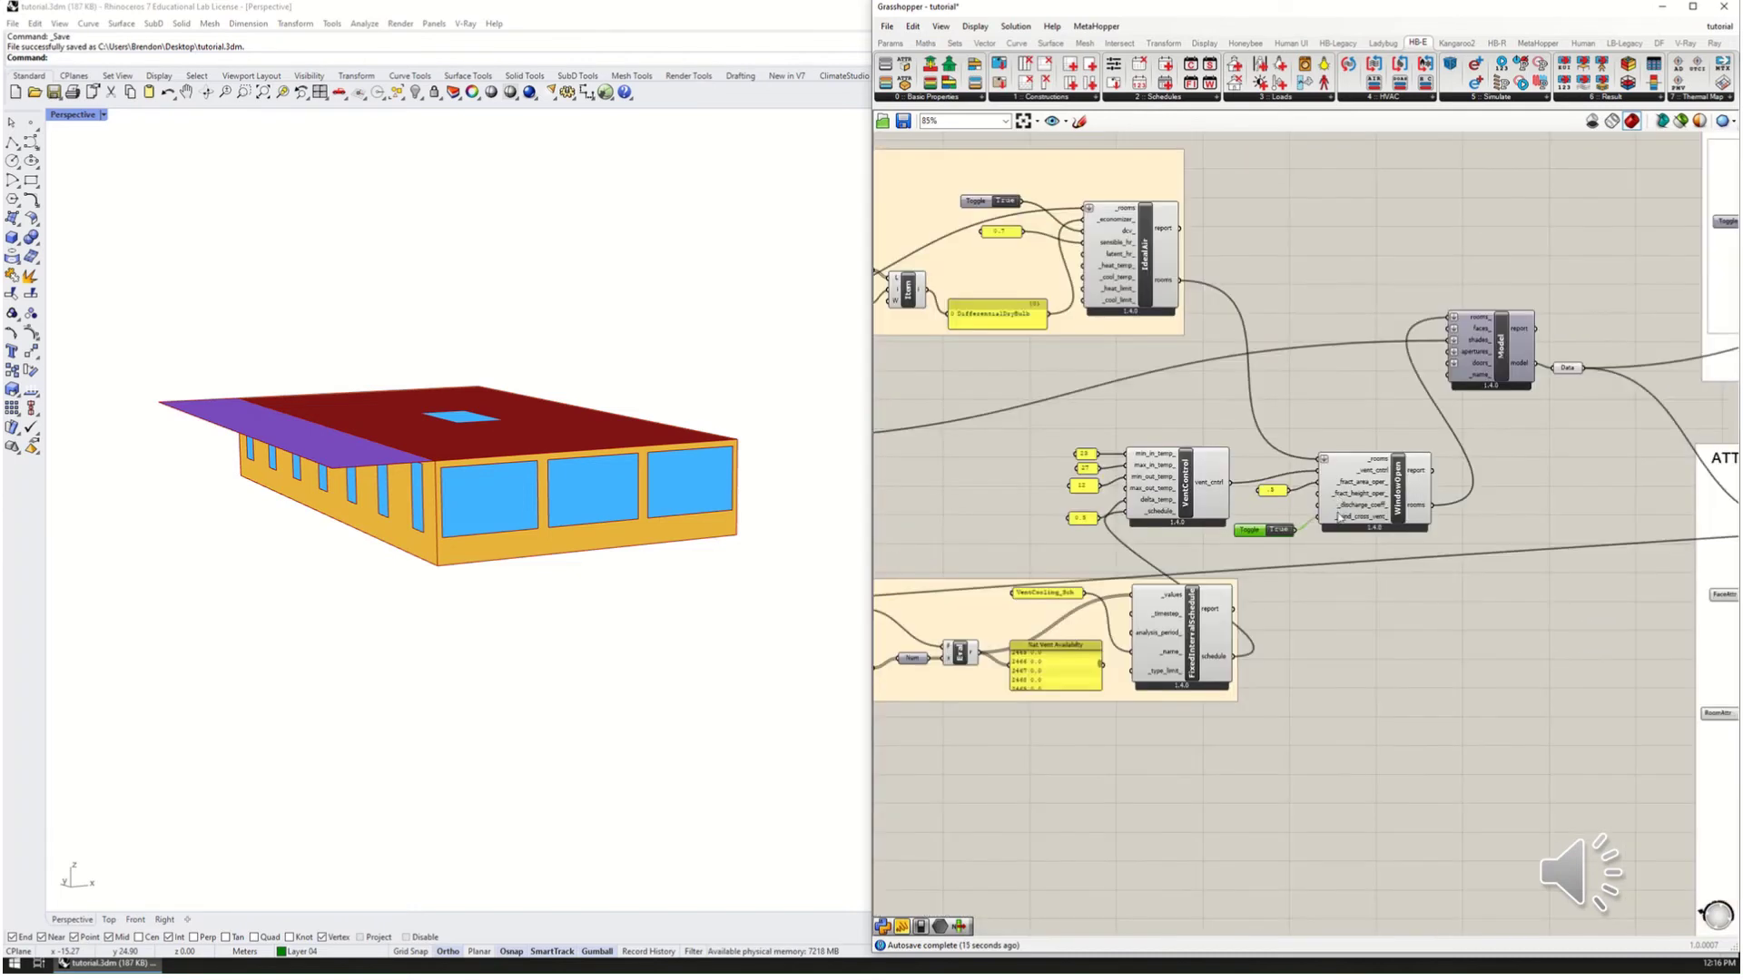
right_drag(1439, 511, 1255, 509)
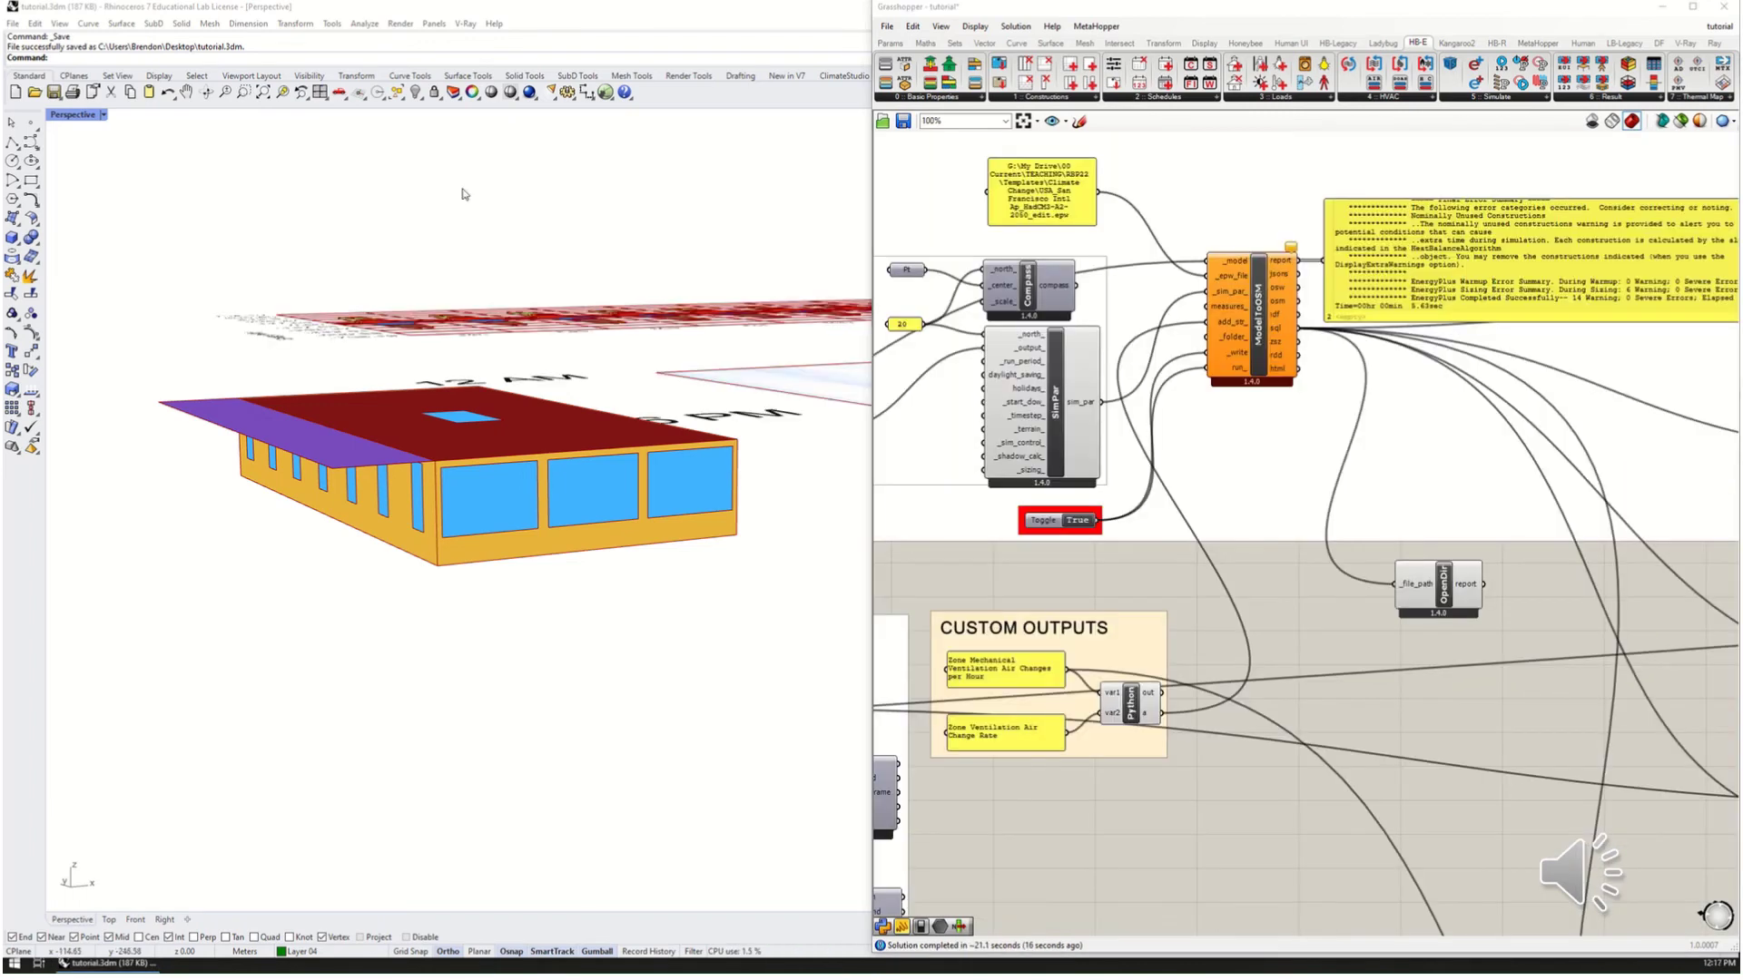
Step: Maximize Rhino's Top view and examine the zone operative temperature, cooling energy and heating energy charts
double_click(69, 115)
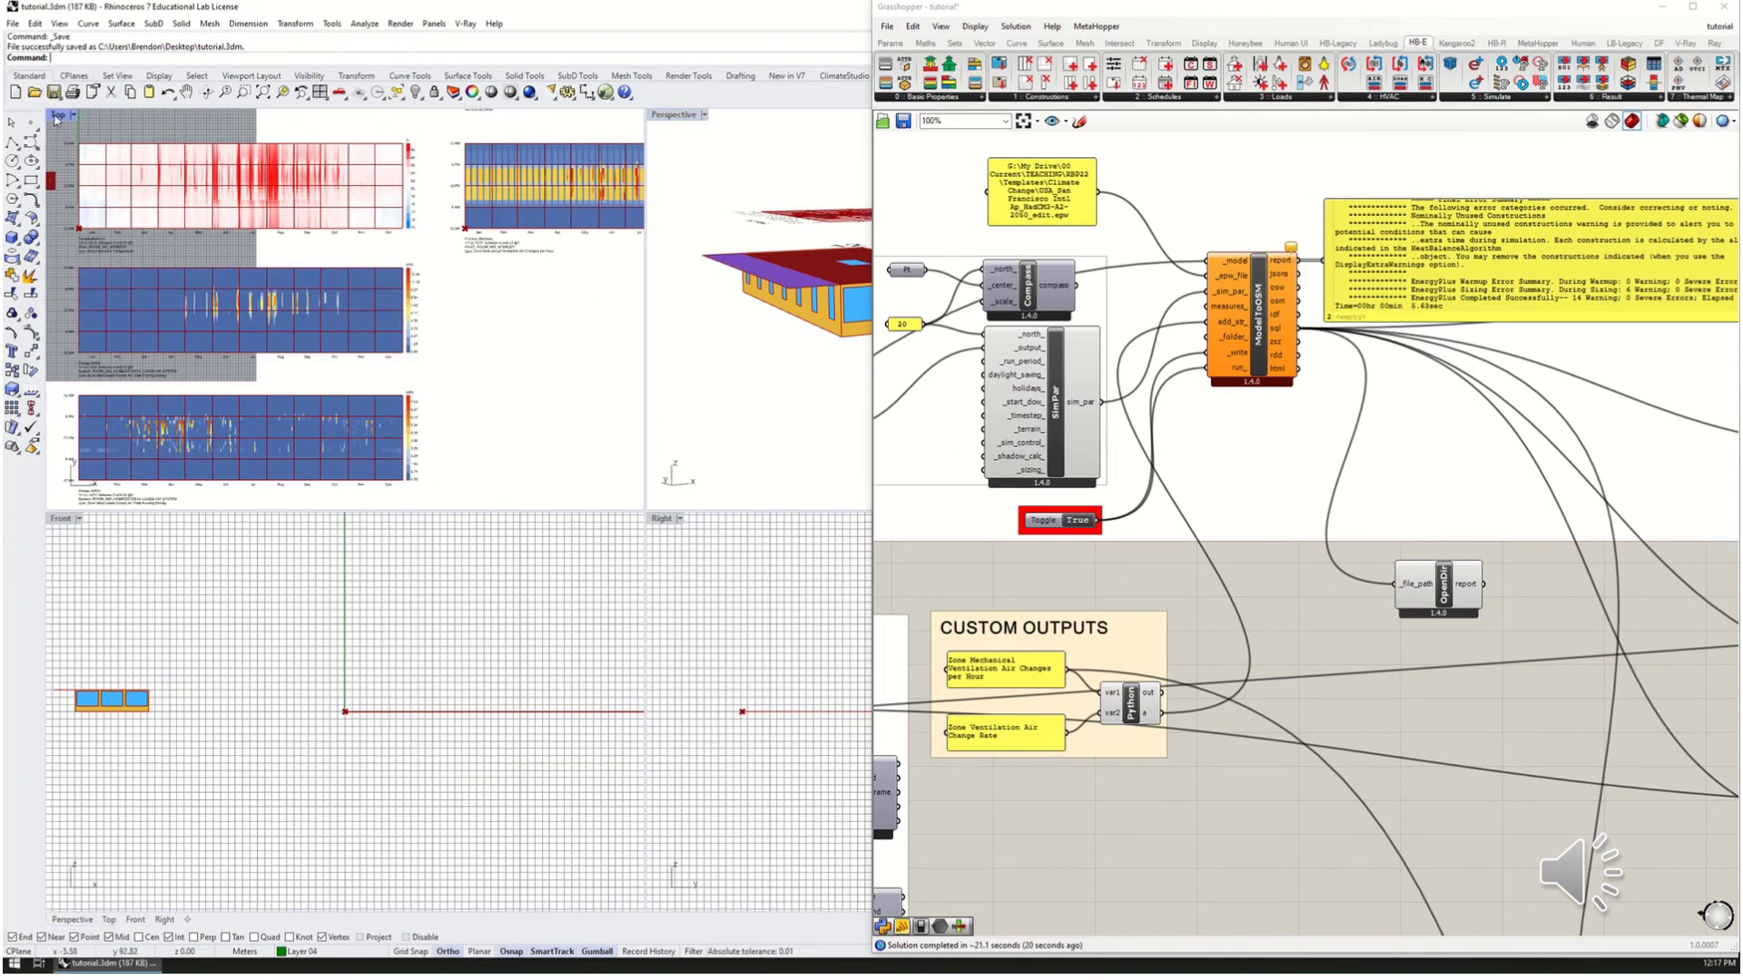
double_click(60, 116)
scroll(446, 461, down, 2)
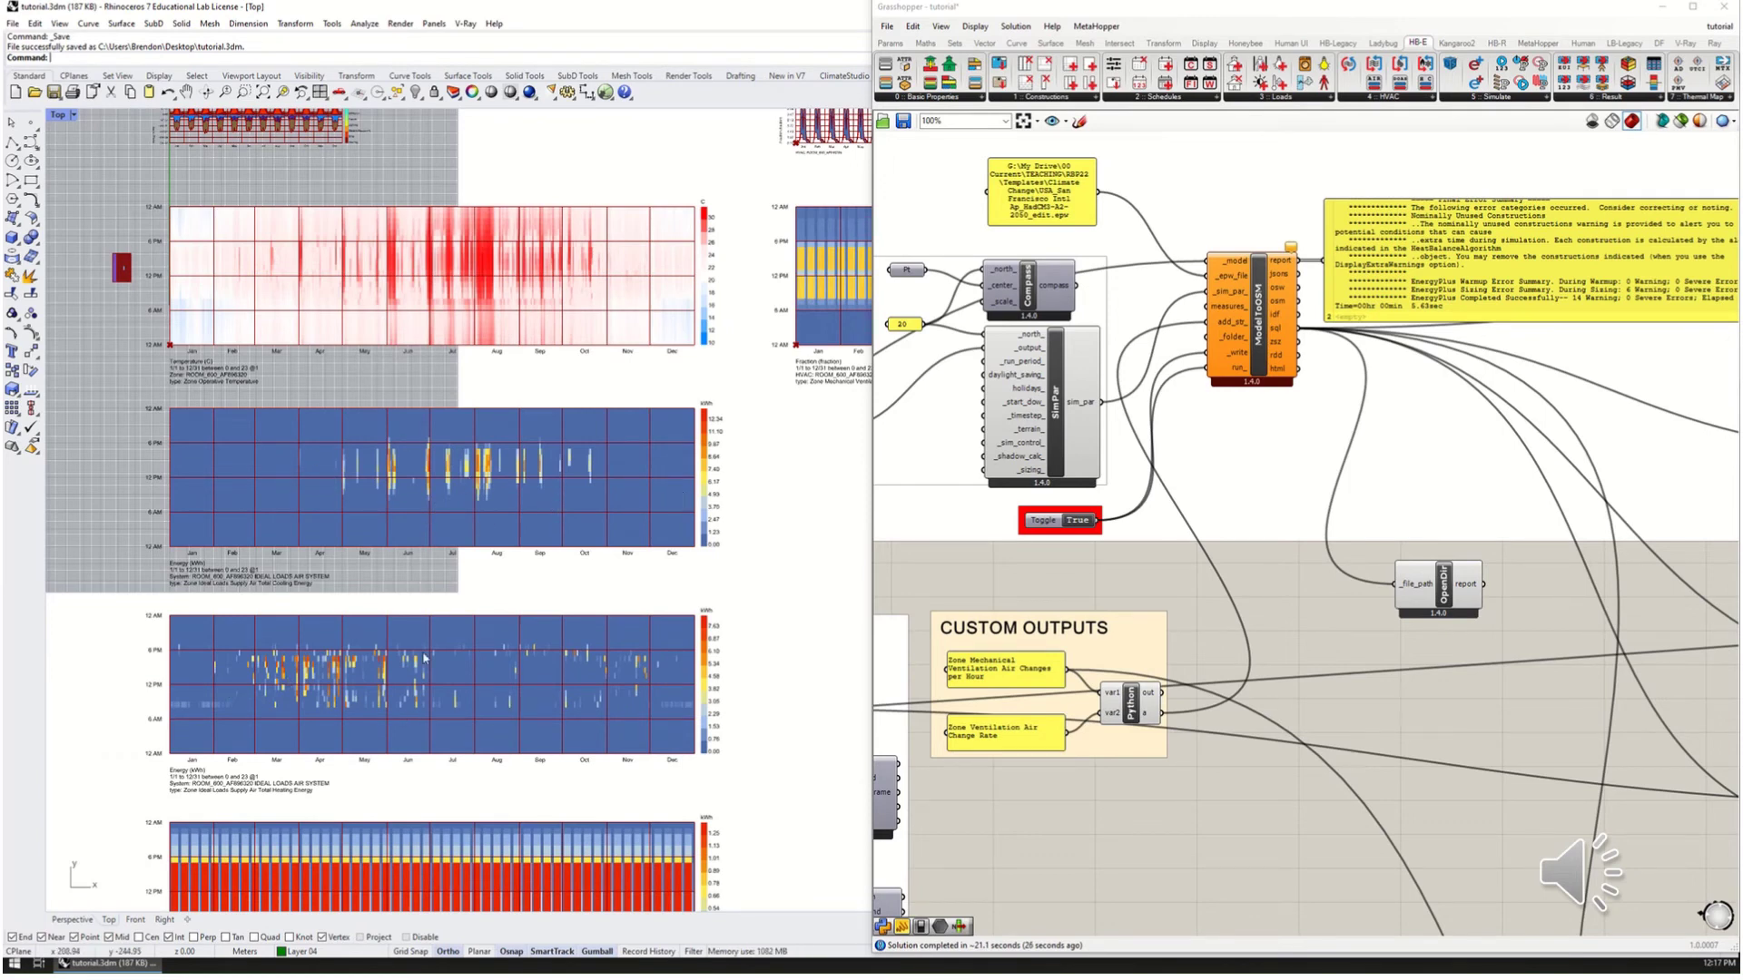
right_drag(395, 302, 204, 258)
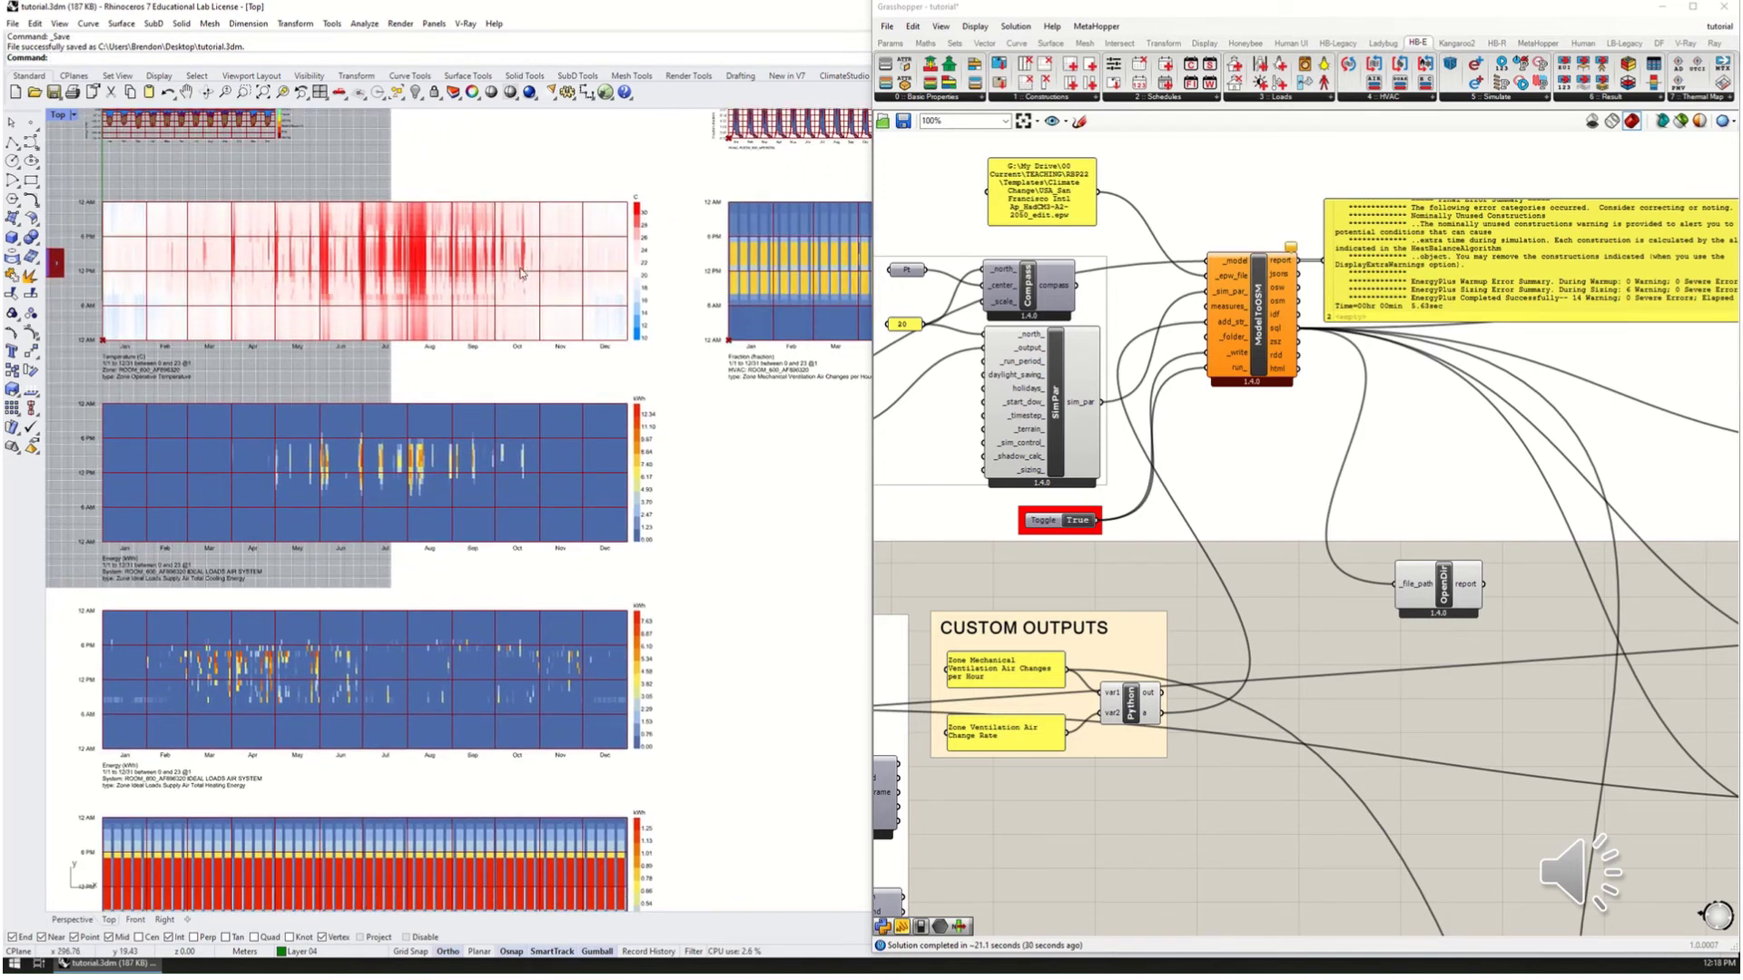
scroll(415, 331, up, 2)
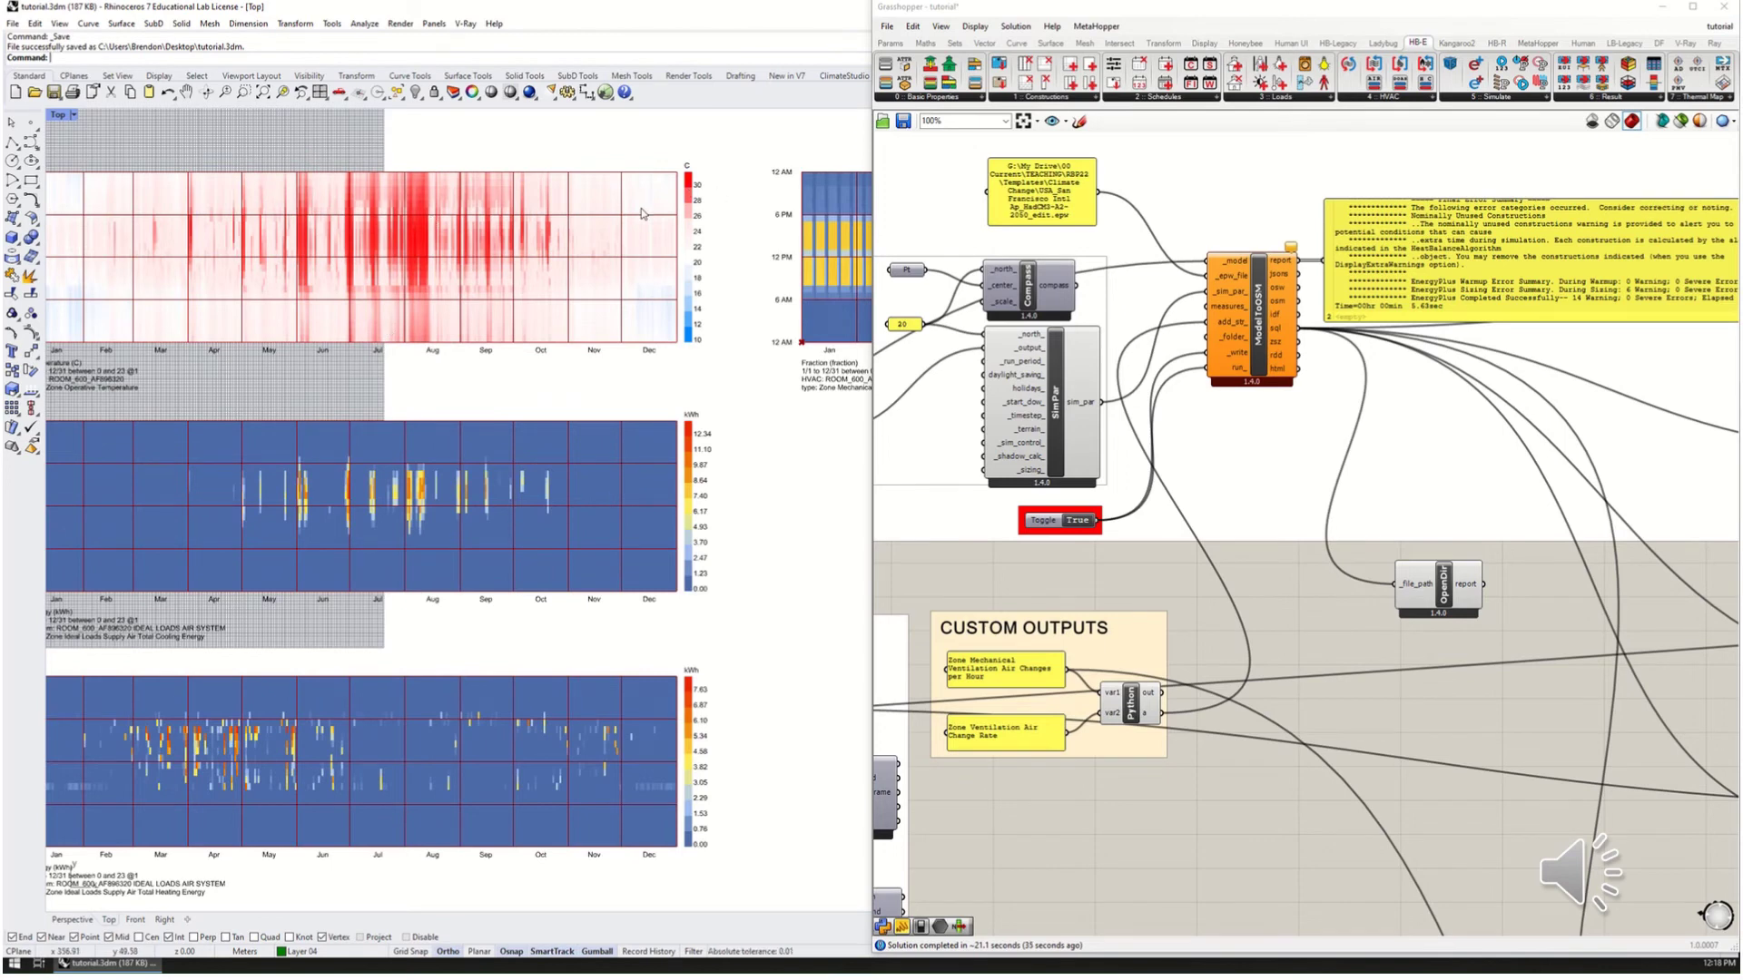
right_drag(466, 338, 539, 351)
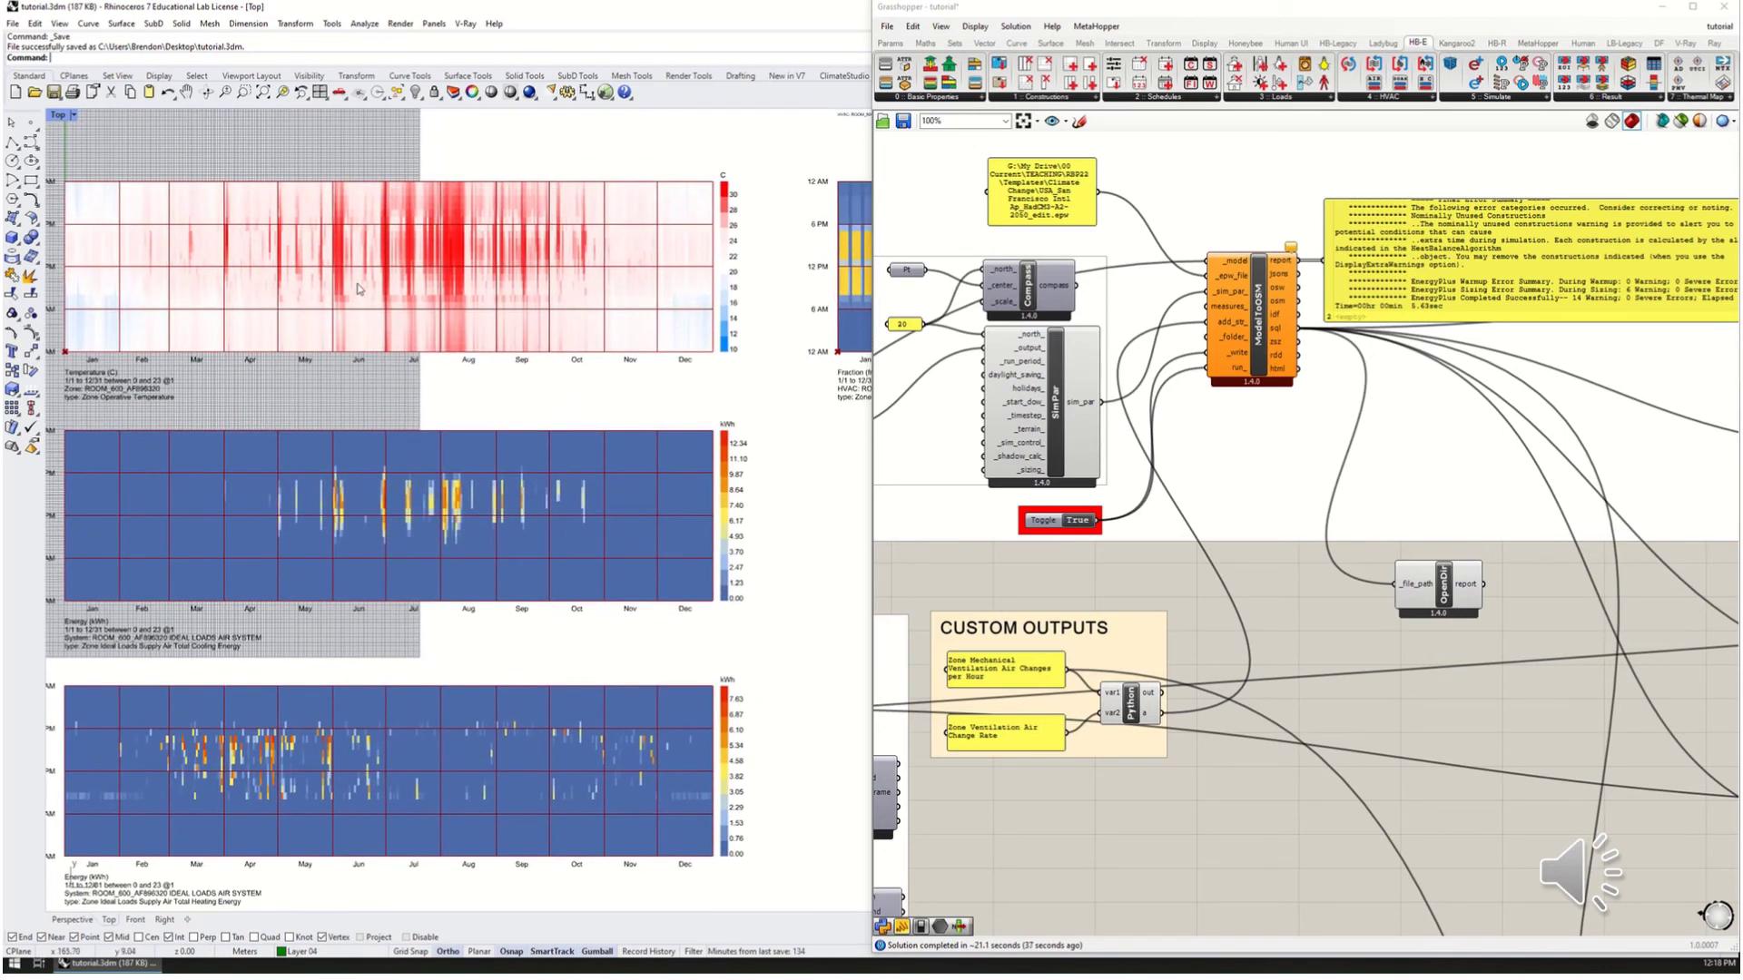
Step: Examine the hourly and monthly charts of Zone Mechanical Ventilation Air Changes per Hour
scroll(360, 286, down, 2)
right_drag(481, 286, 92, 341)
scroll(473, 349, up, 1)
right_drag(473, 350, 368, 380)
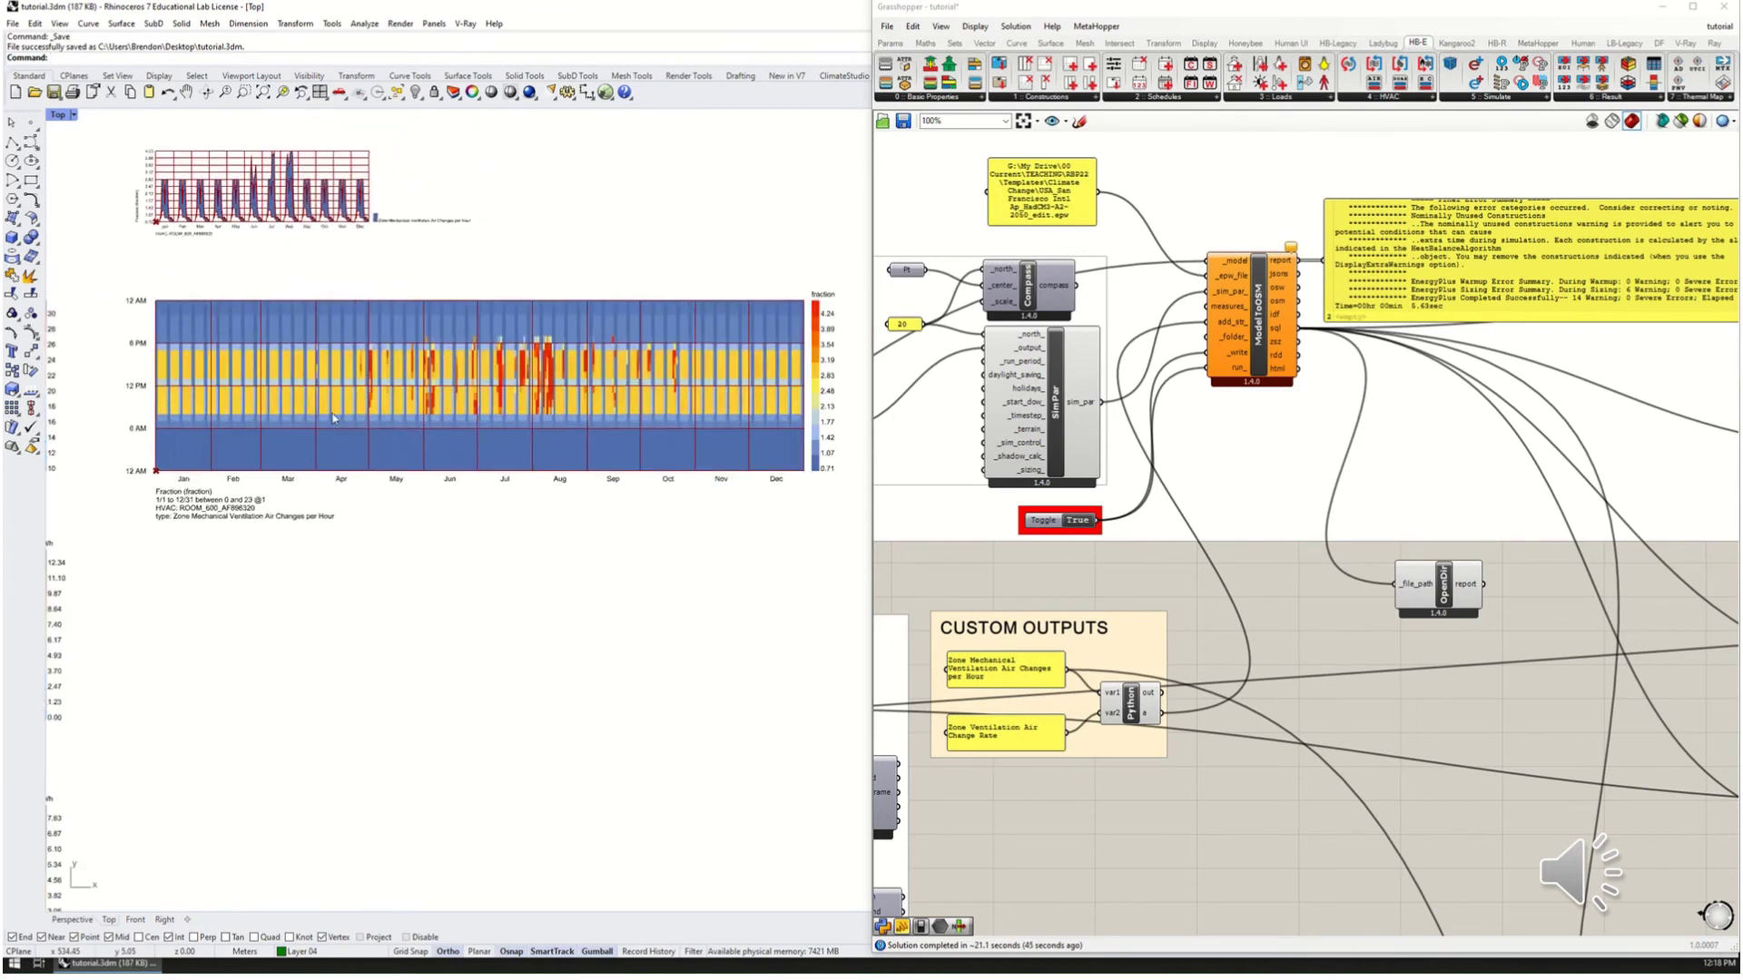
right_drag(431, 391, 401, 483)
scroll(401, 478, down, 2)
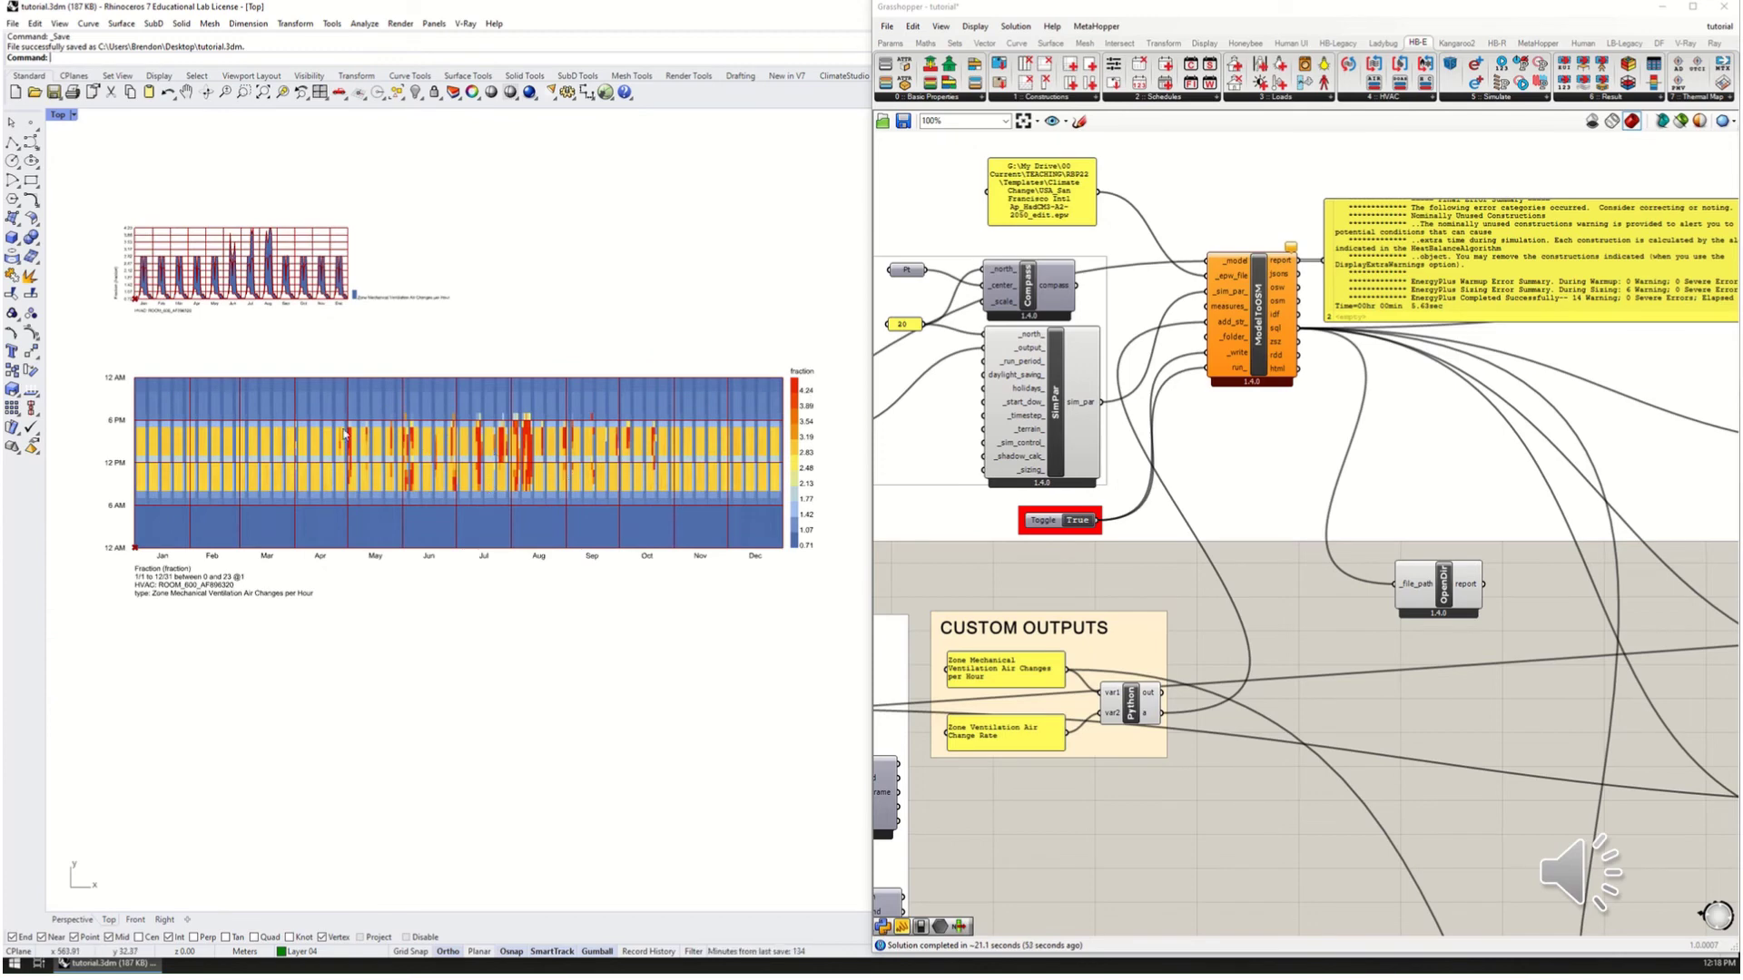
scroll(345, 434, up, 2)
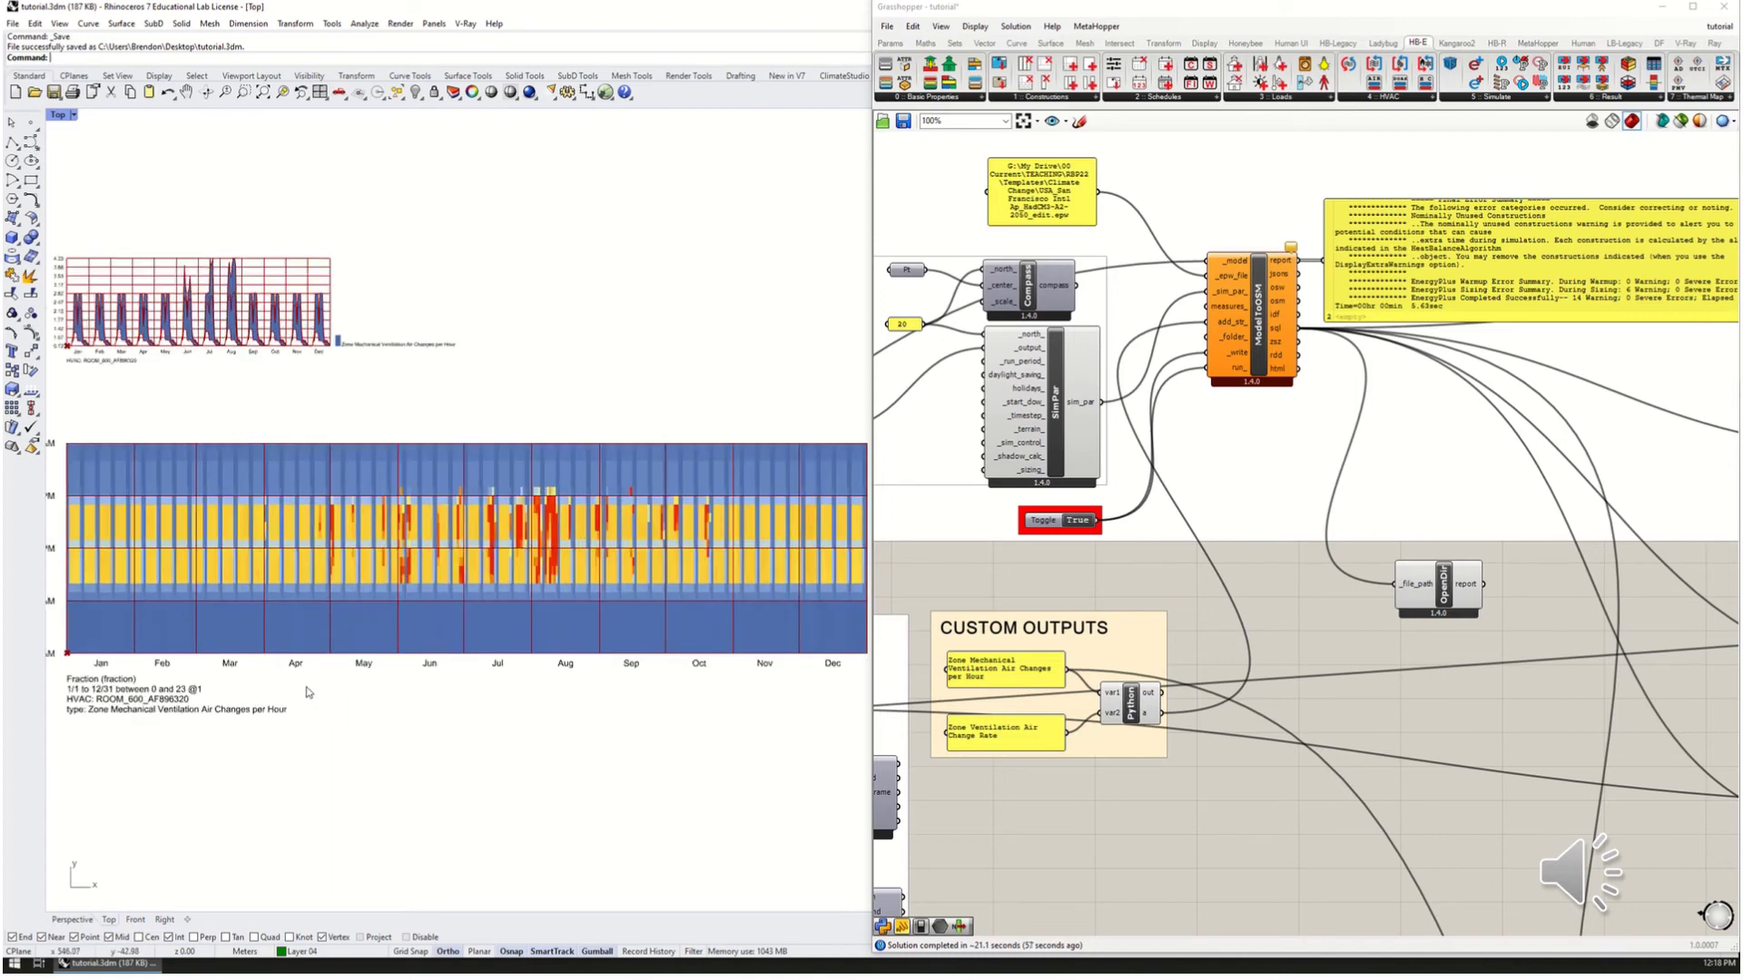
right_drag(347, 700, 362, 681)
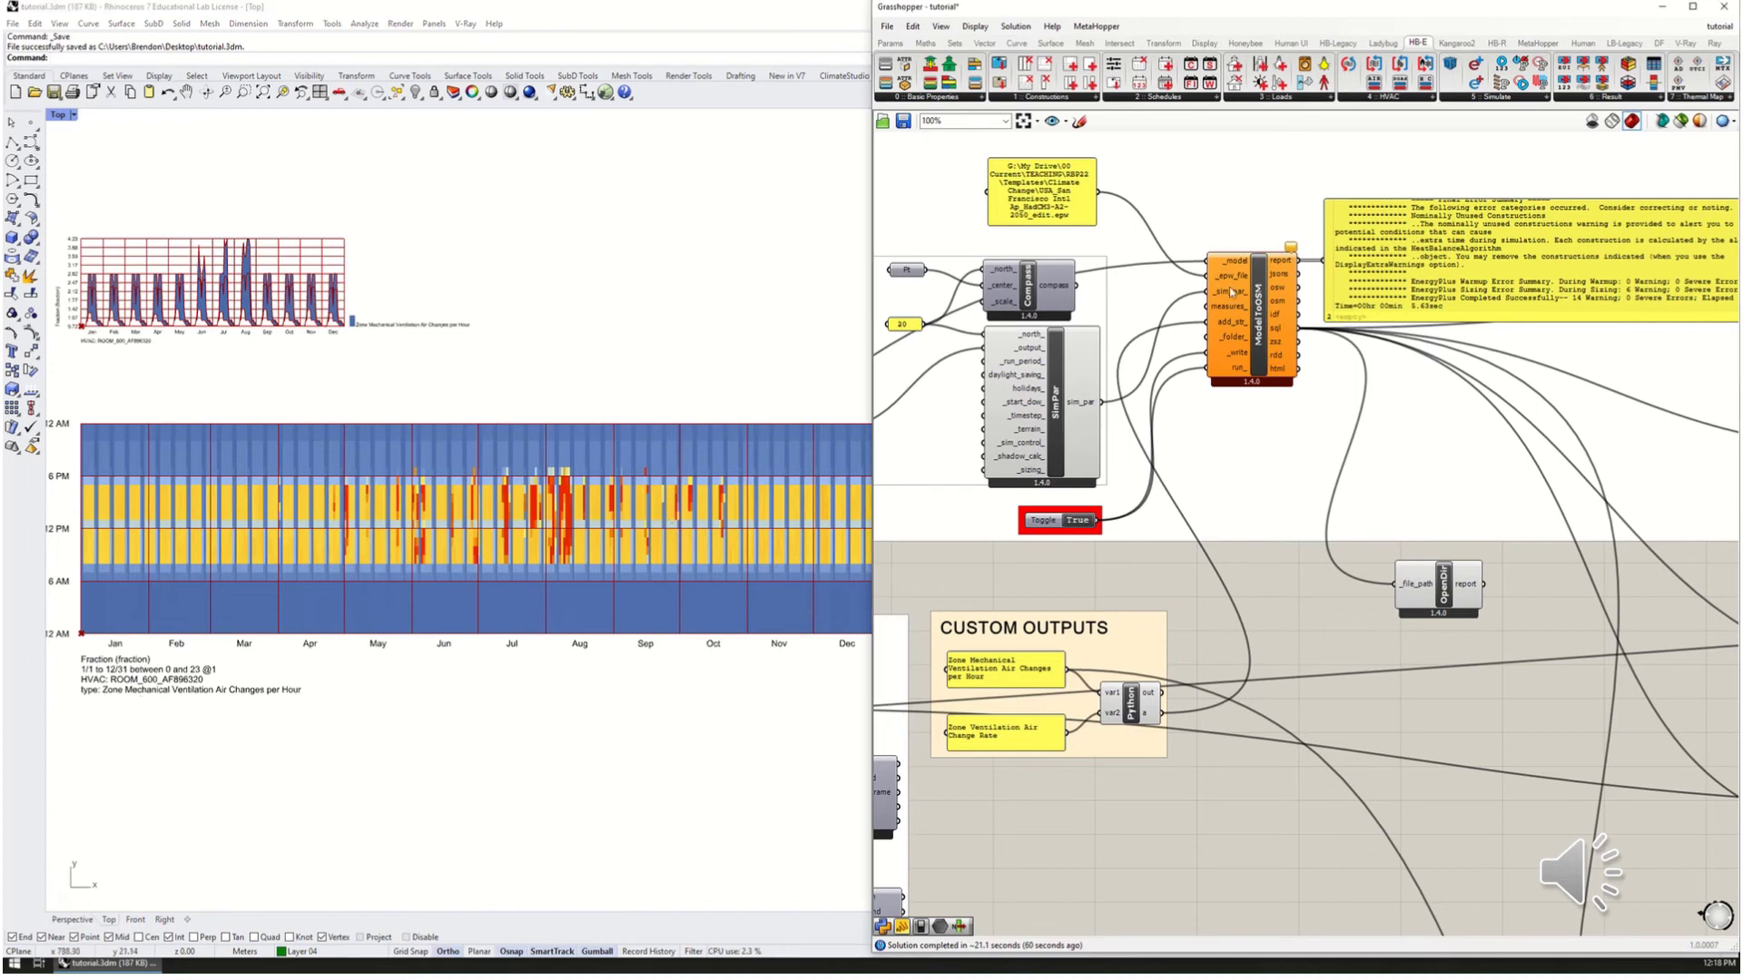
Step: Connect the Zone Ventilation Air Change Rate panel to CustomResult's _output_names_ input, replacing the mechanical ventilation output name
scroll(1229, 292, down, 5)
scroll(1145, 482, up, 4)
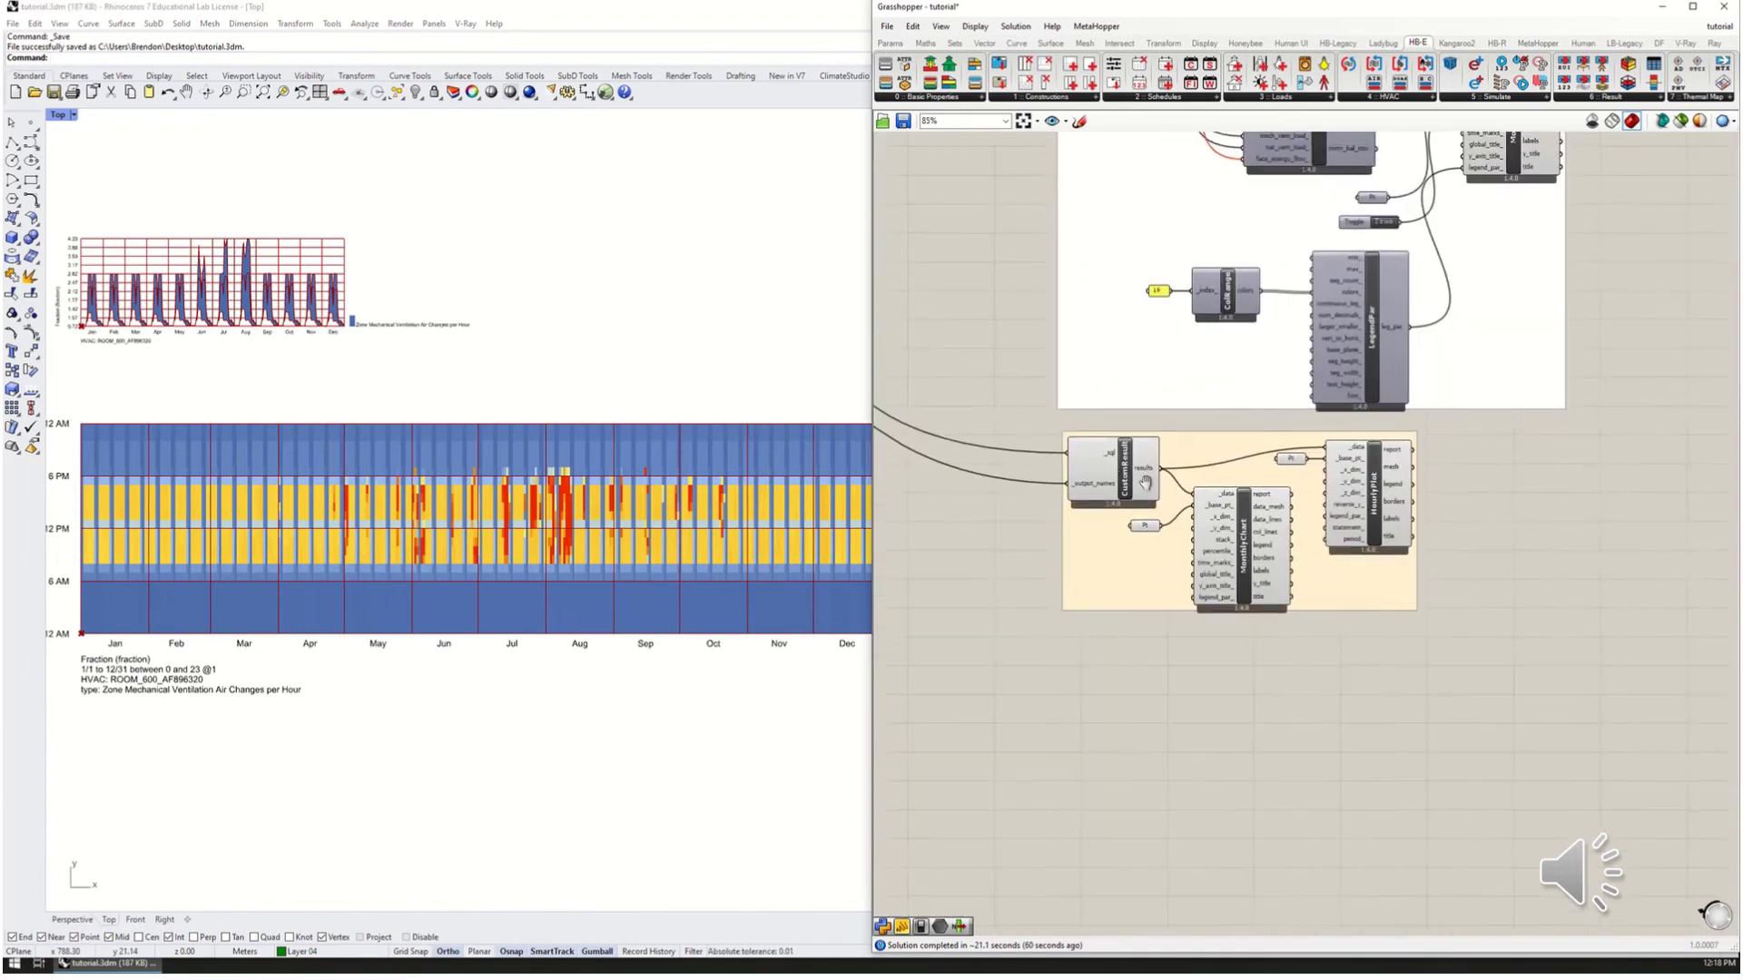
right_drag(1146, 482, 1218, 522)
scroll(1356, 510, down, 5)
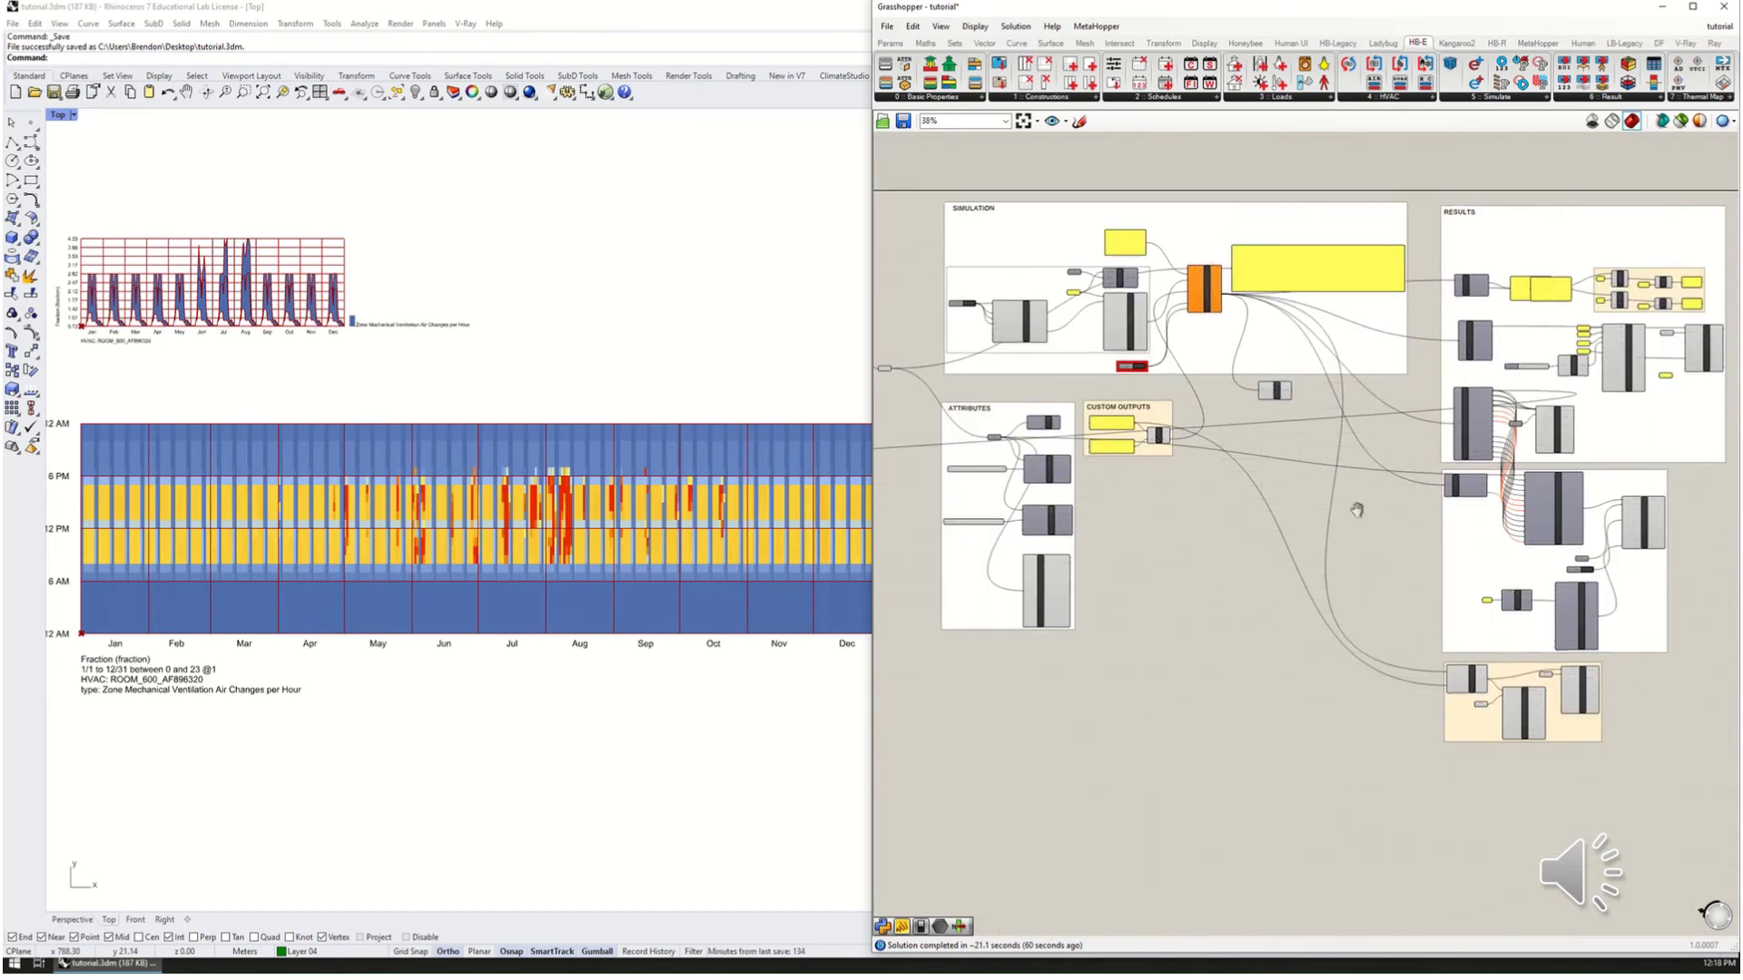
right_drag(1355, 510, 1274, 711)
scroll(1036, 647, up, 9)
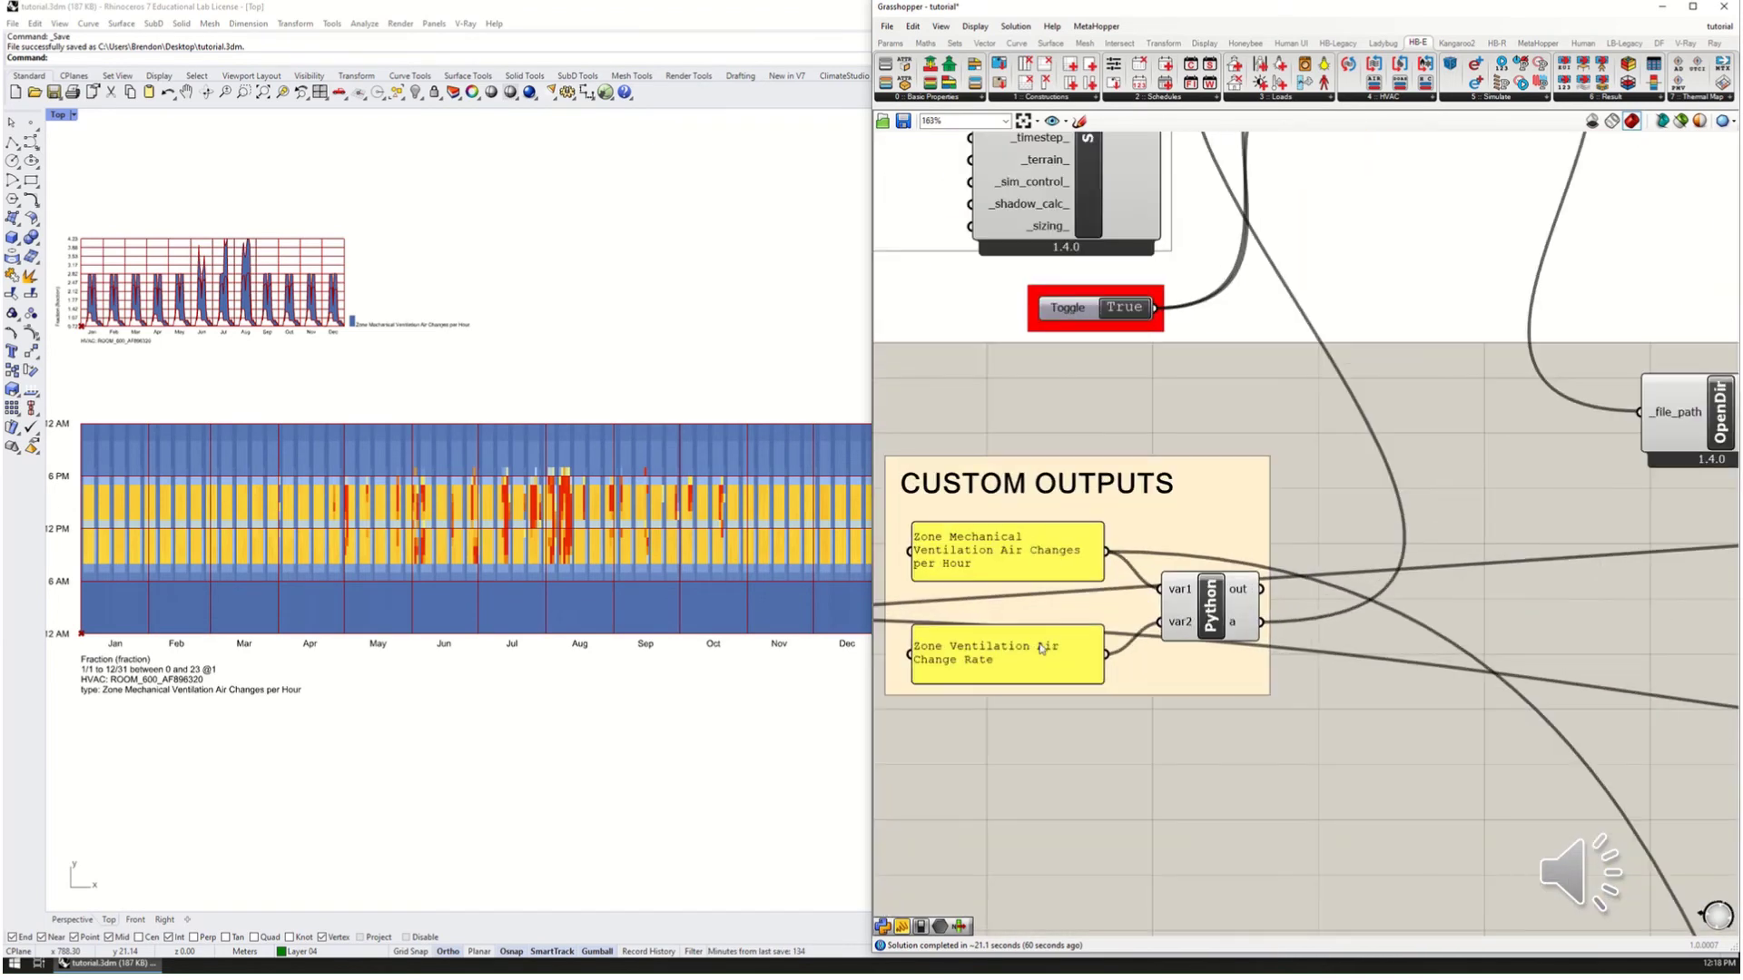
drag(937, 663, 940, 660)
drag(1109, 651, 1568, 819)
scroll(1125, 426, down, 4)
scroll(1561, 816, up, 3)
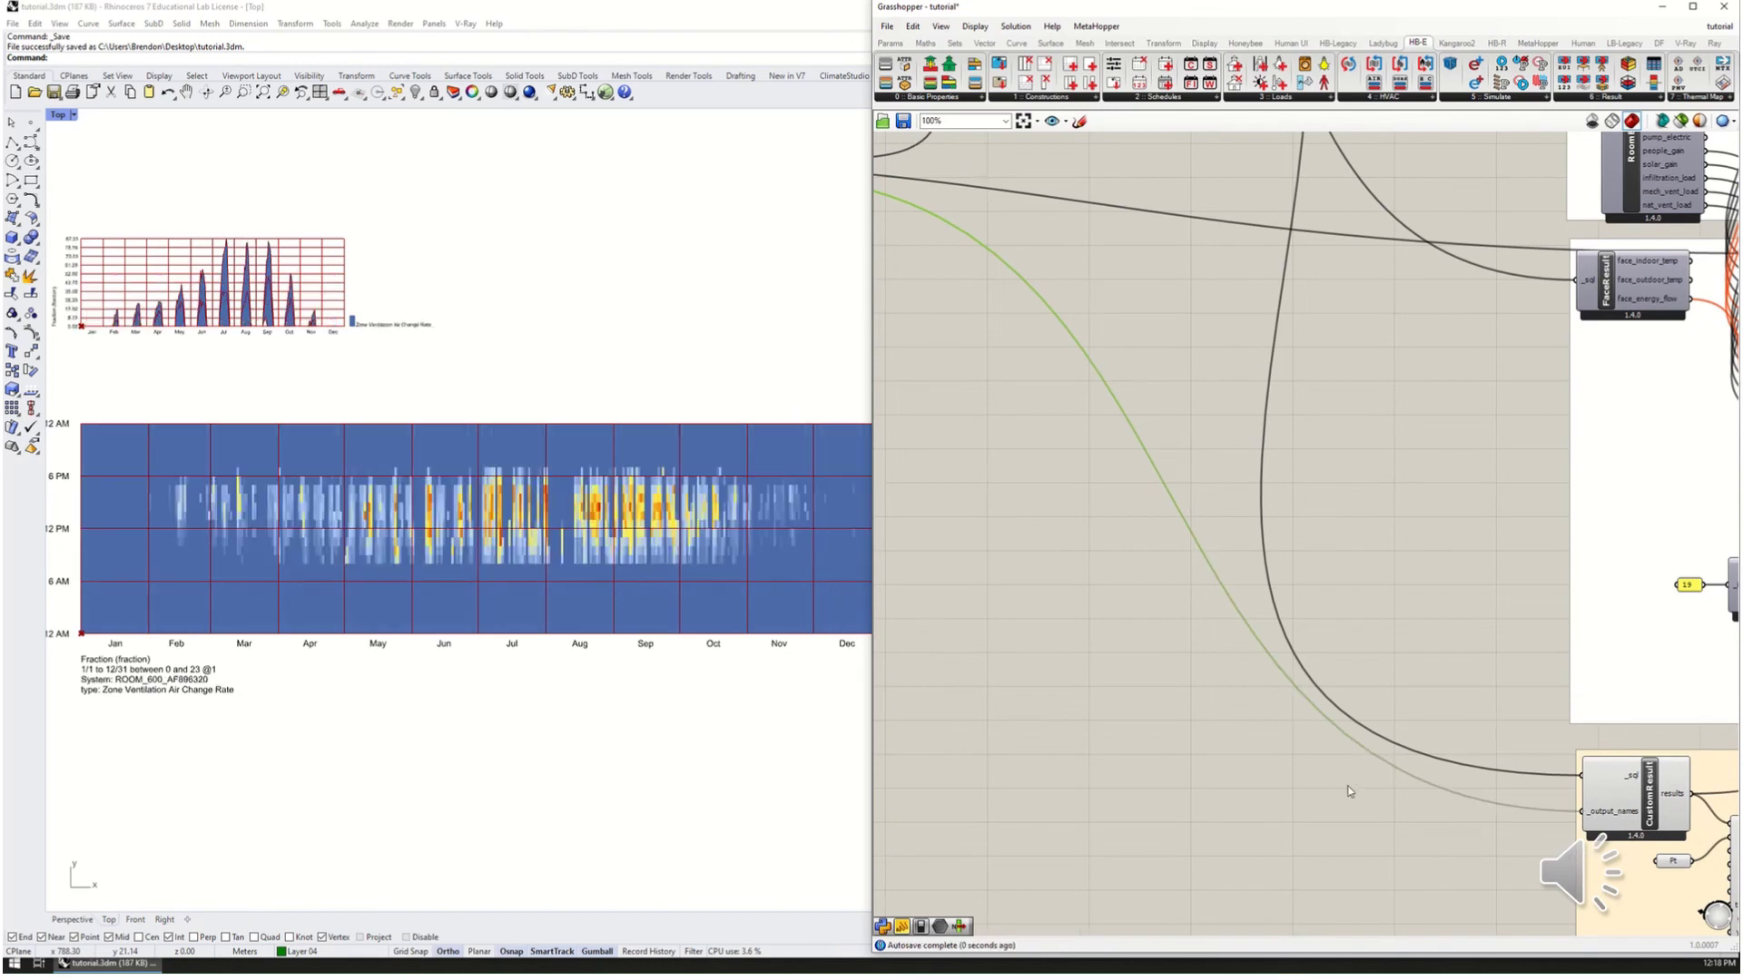
right_drag(1608, 809, 1194, 691)
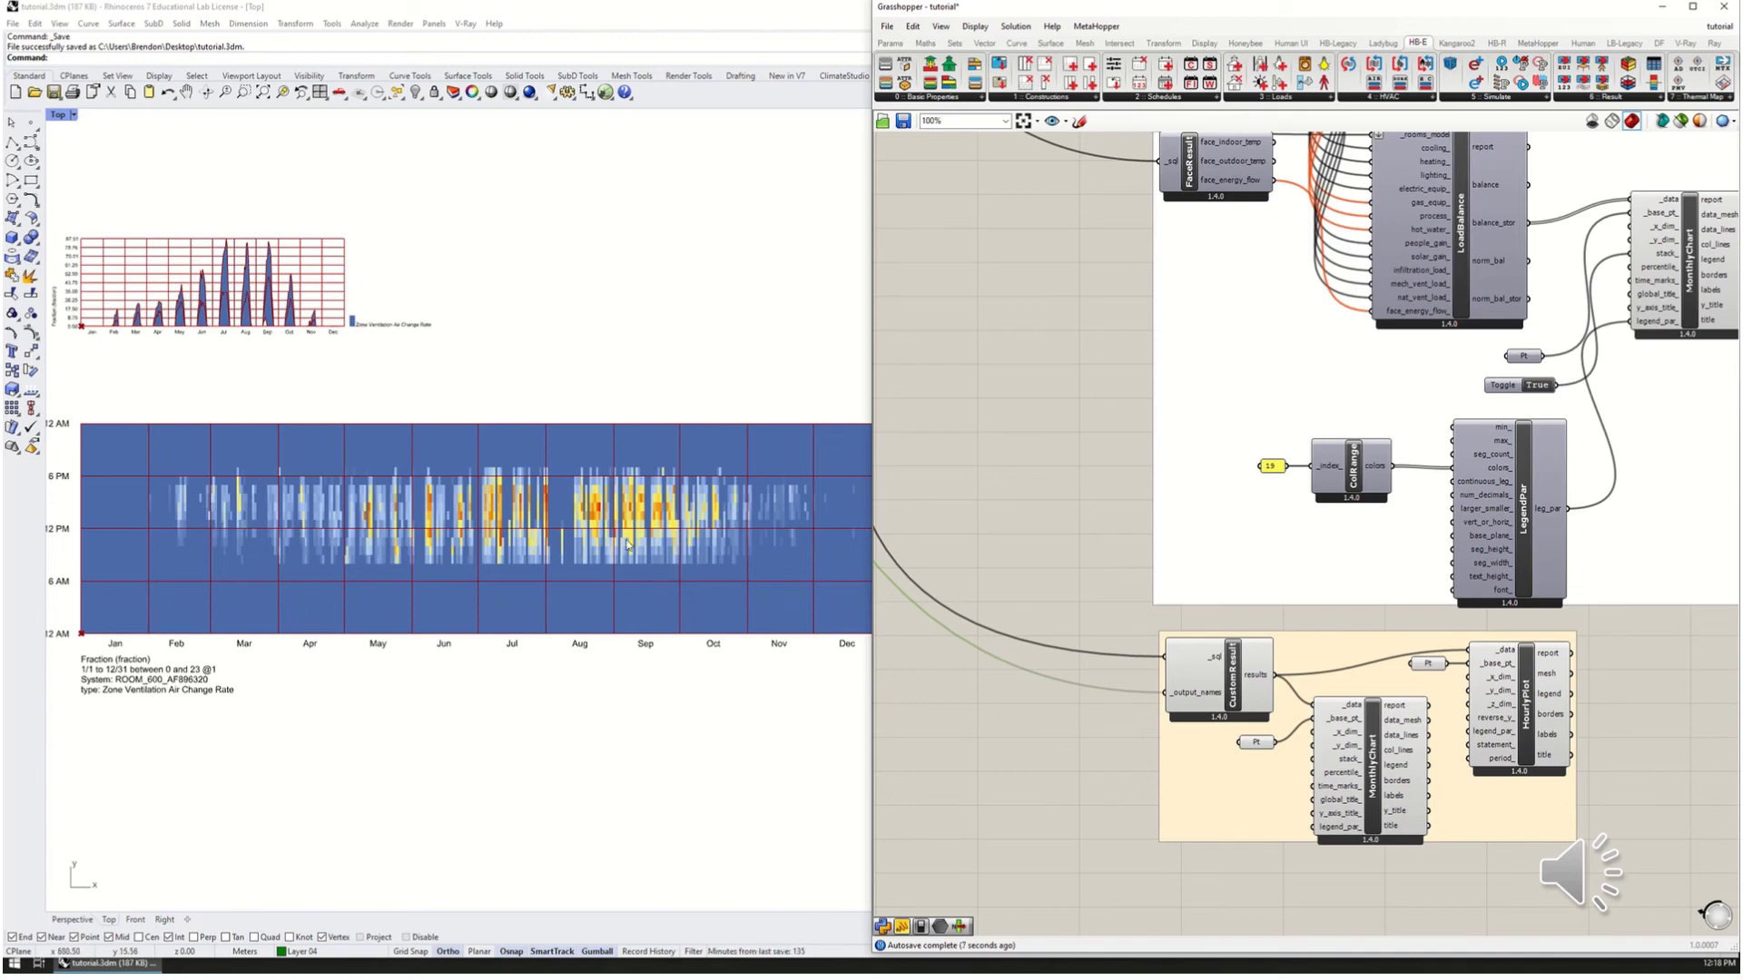
Step: Examine the hourly Zone Ventilation Air Change Rate chart across the year, including its color legend
right_drag(164, 354, 51, 382)
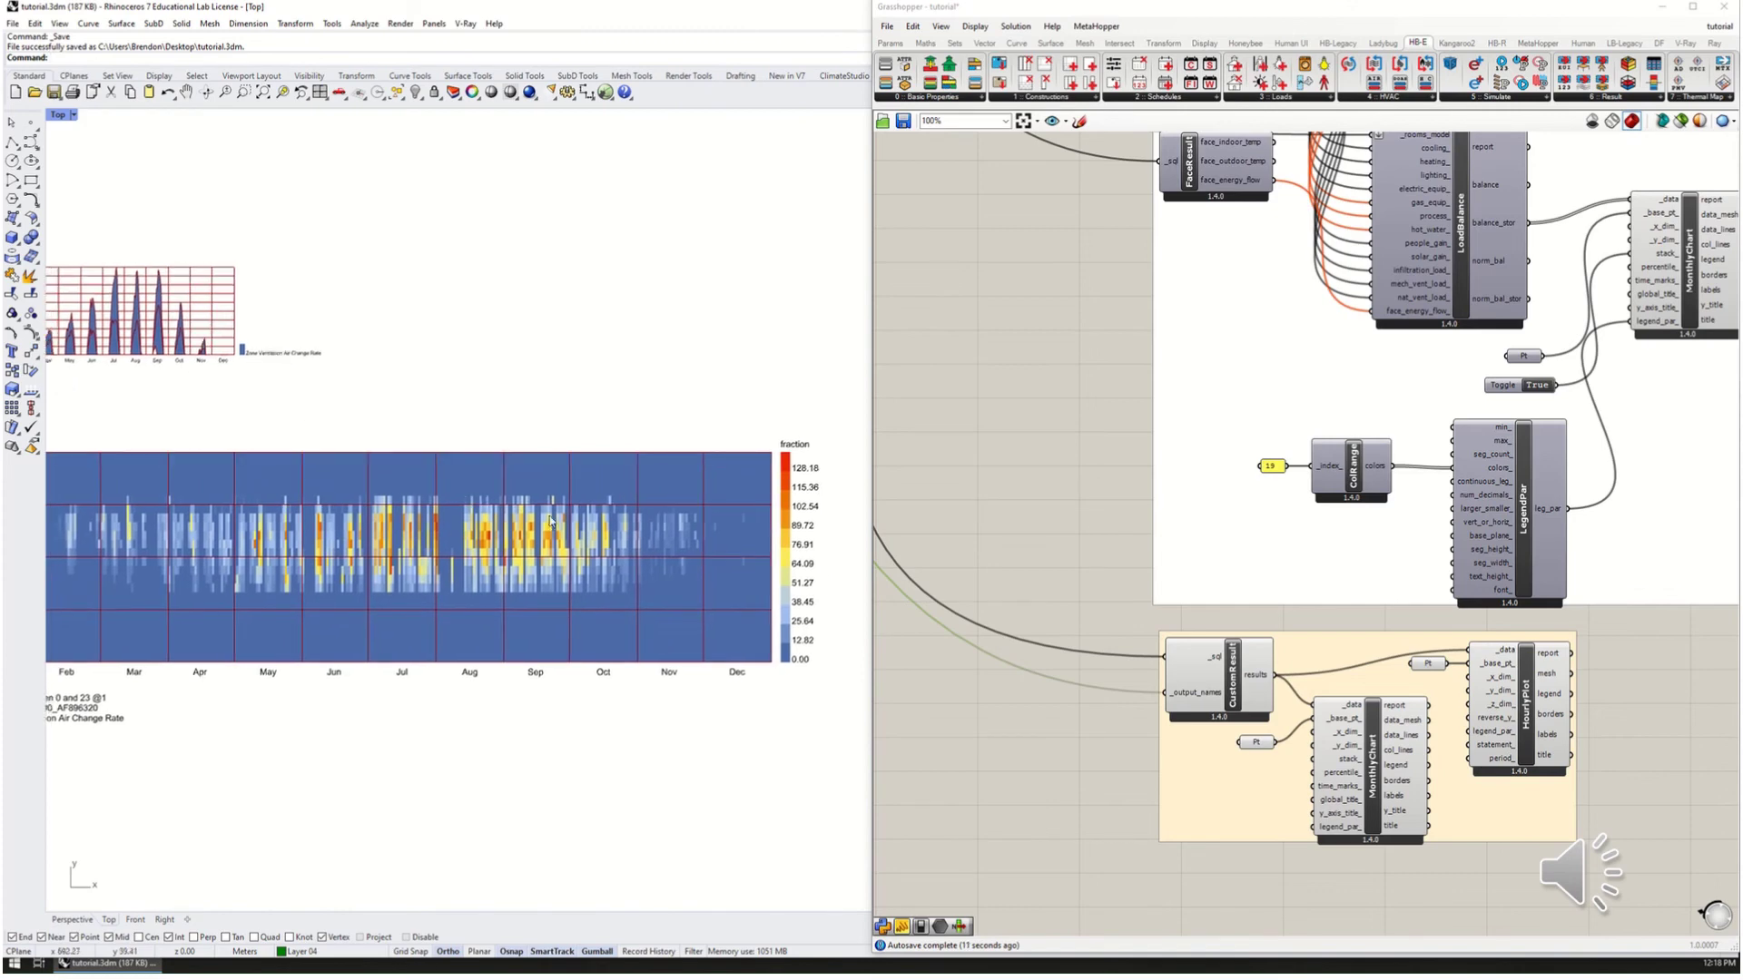
scroll(803, 520, up, 2)
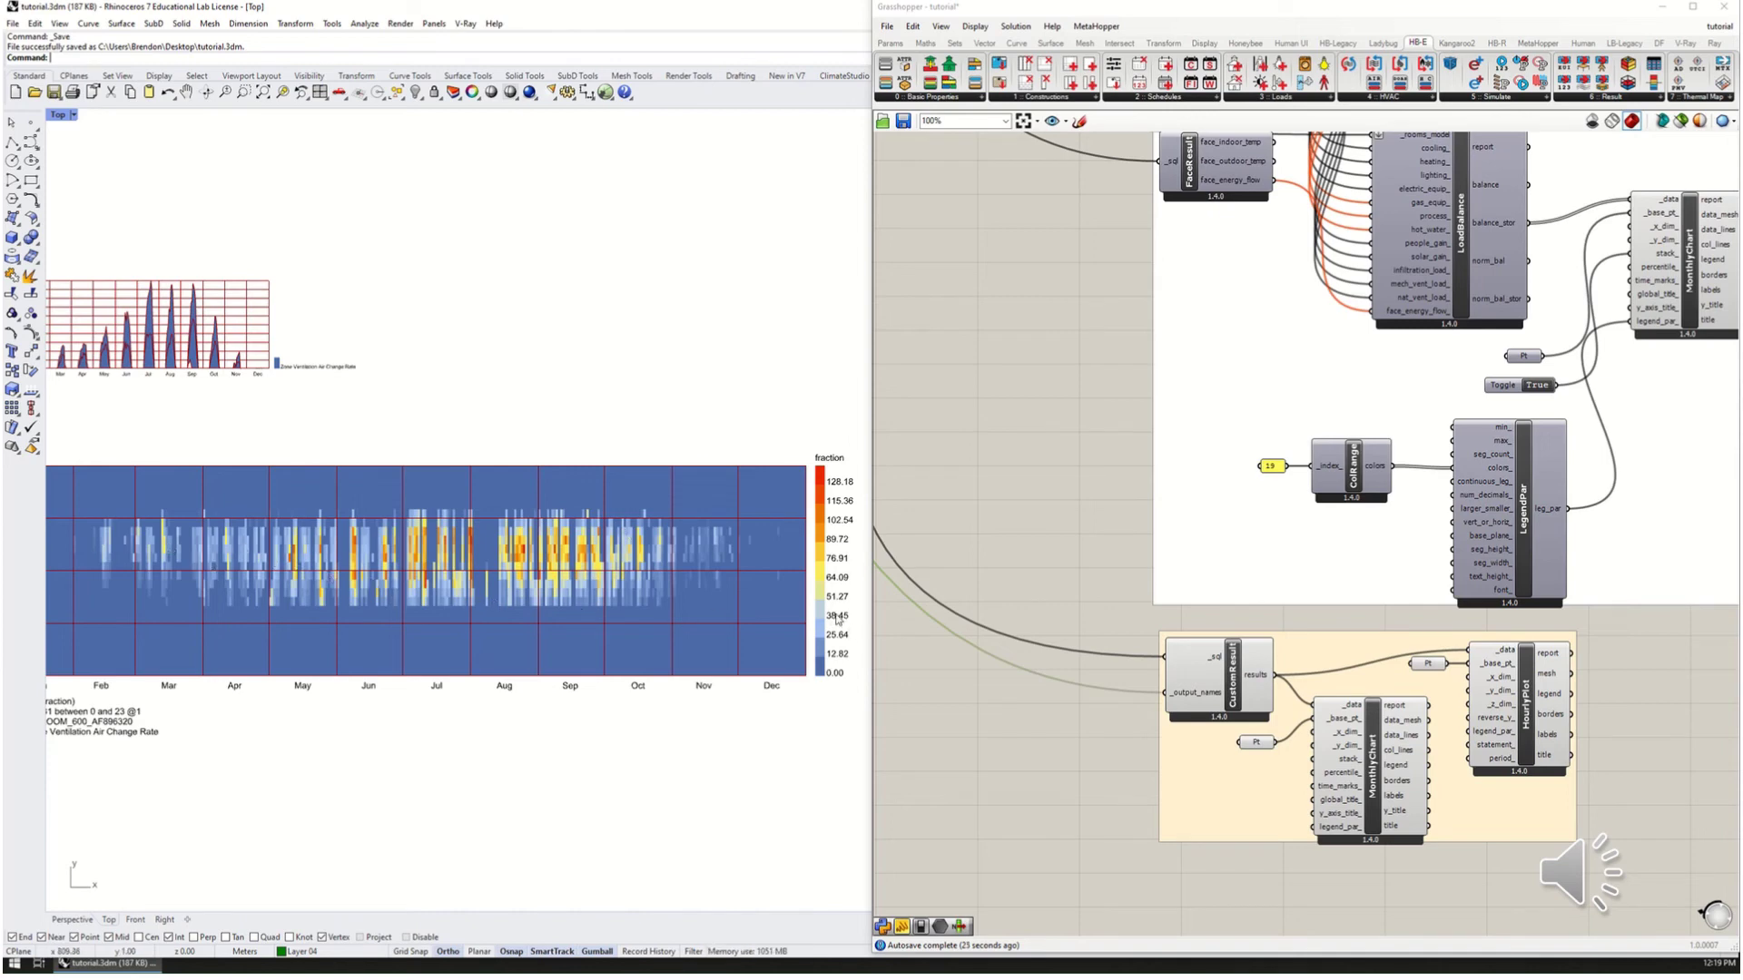
right_drag(454, 545, 506, 554)
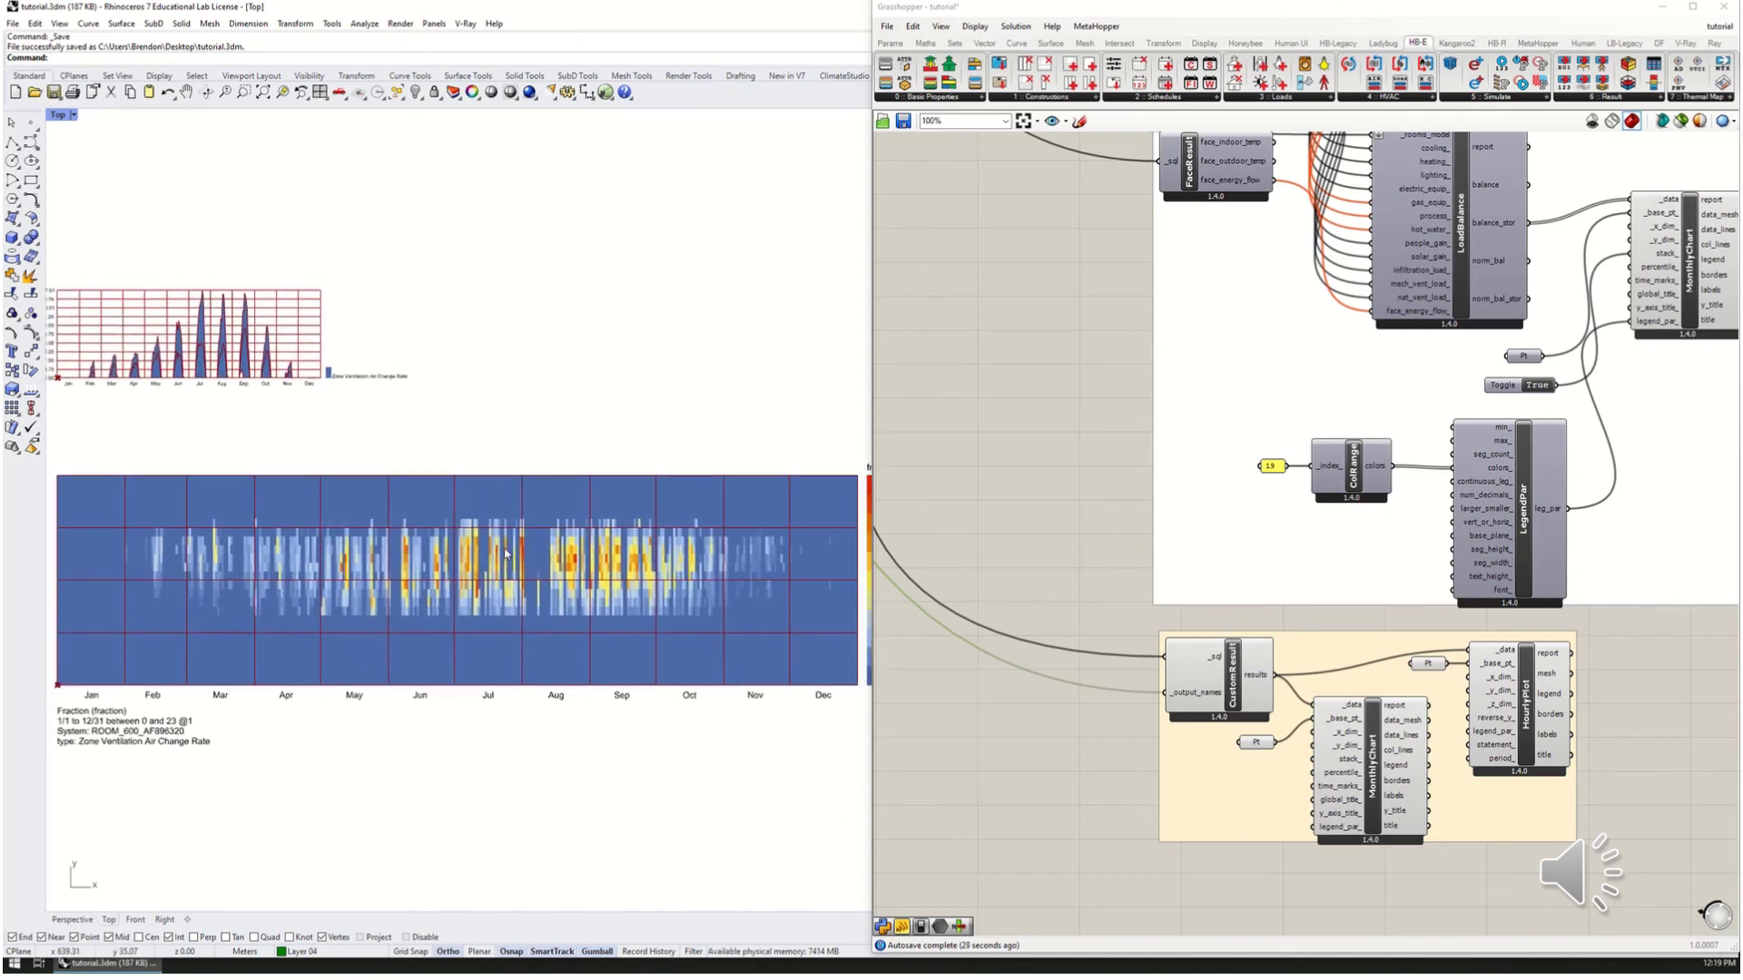
scroll(506, 552, down, 2)
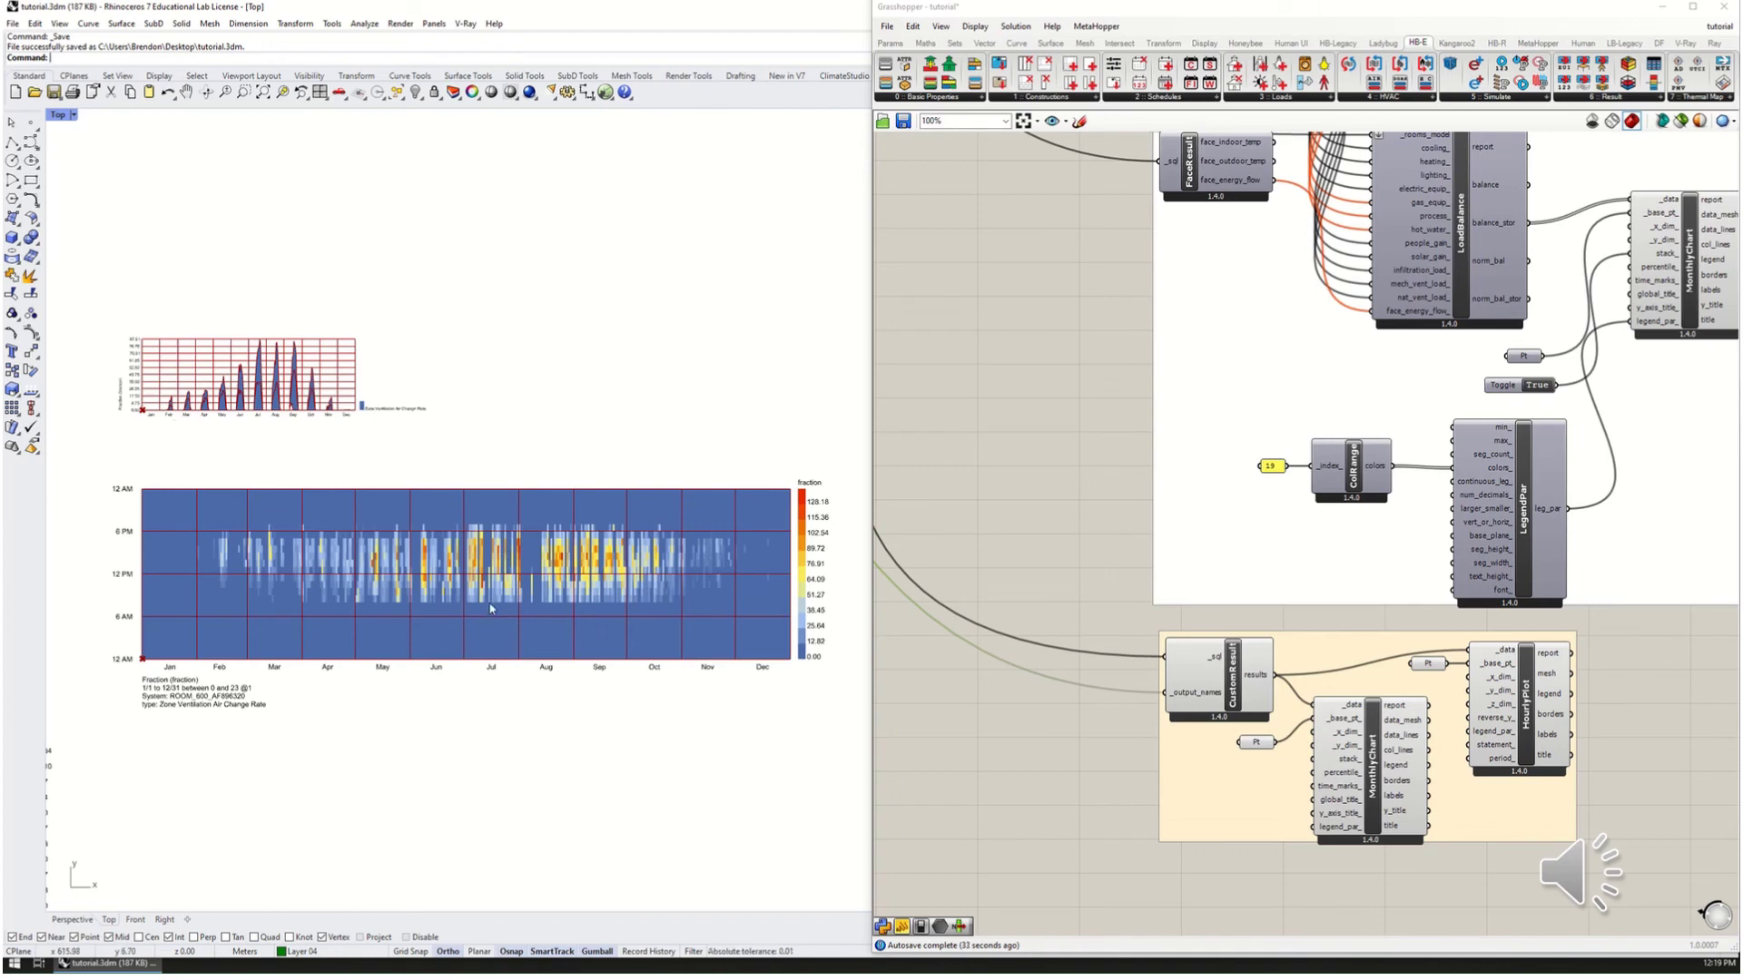
scroll(463, 554, up, 1)
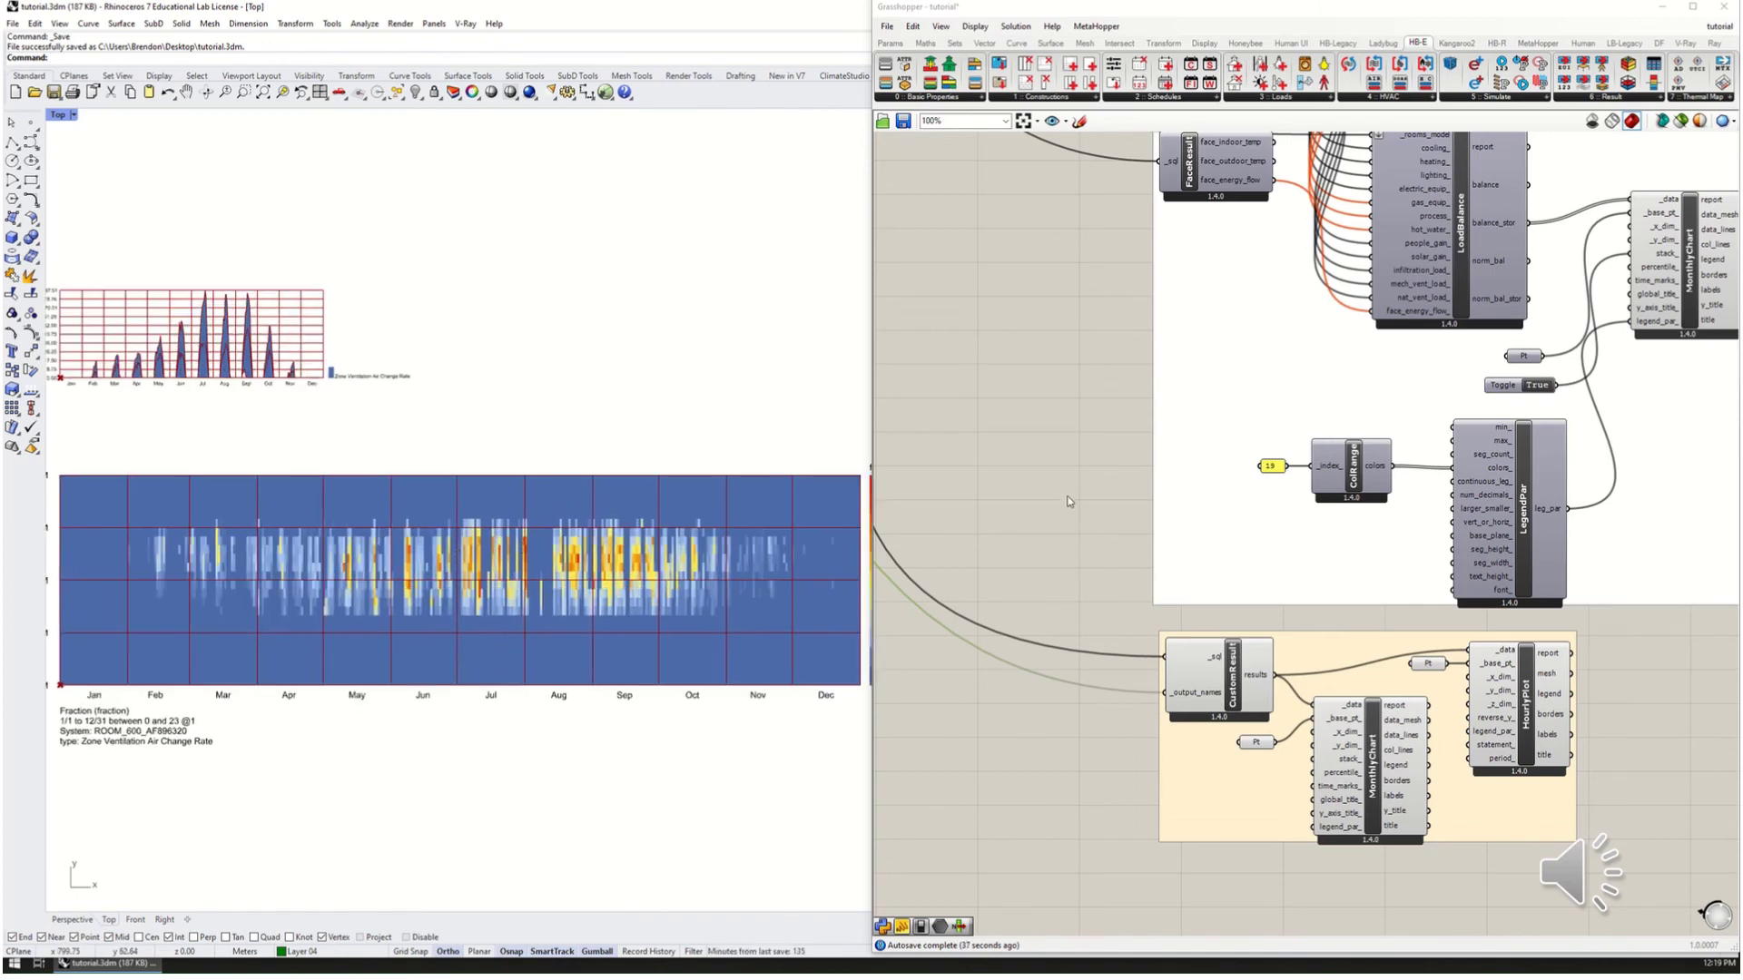
Step: Review the EUI end-use panels and the heating and cooling values divided by 2.5 and 4.5 in the Results group
scroll(1453, 559, down, 5)
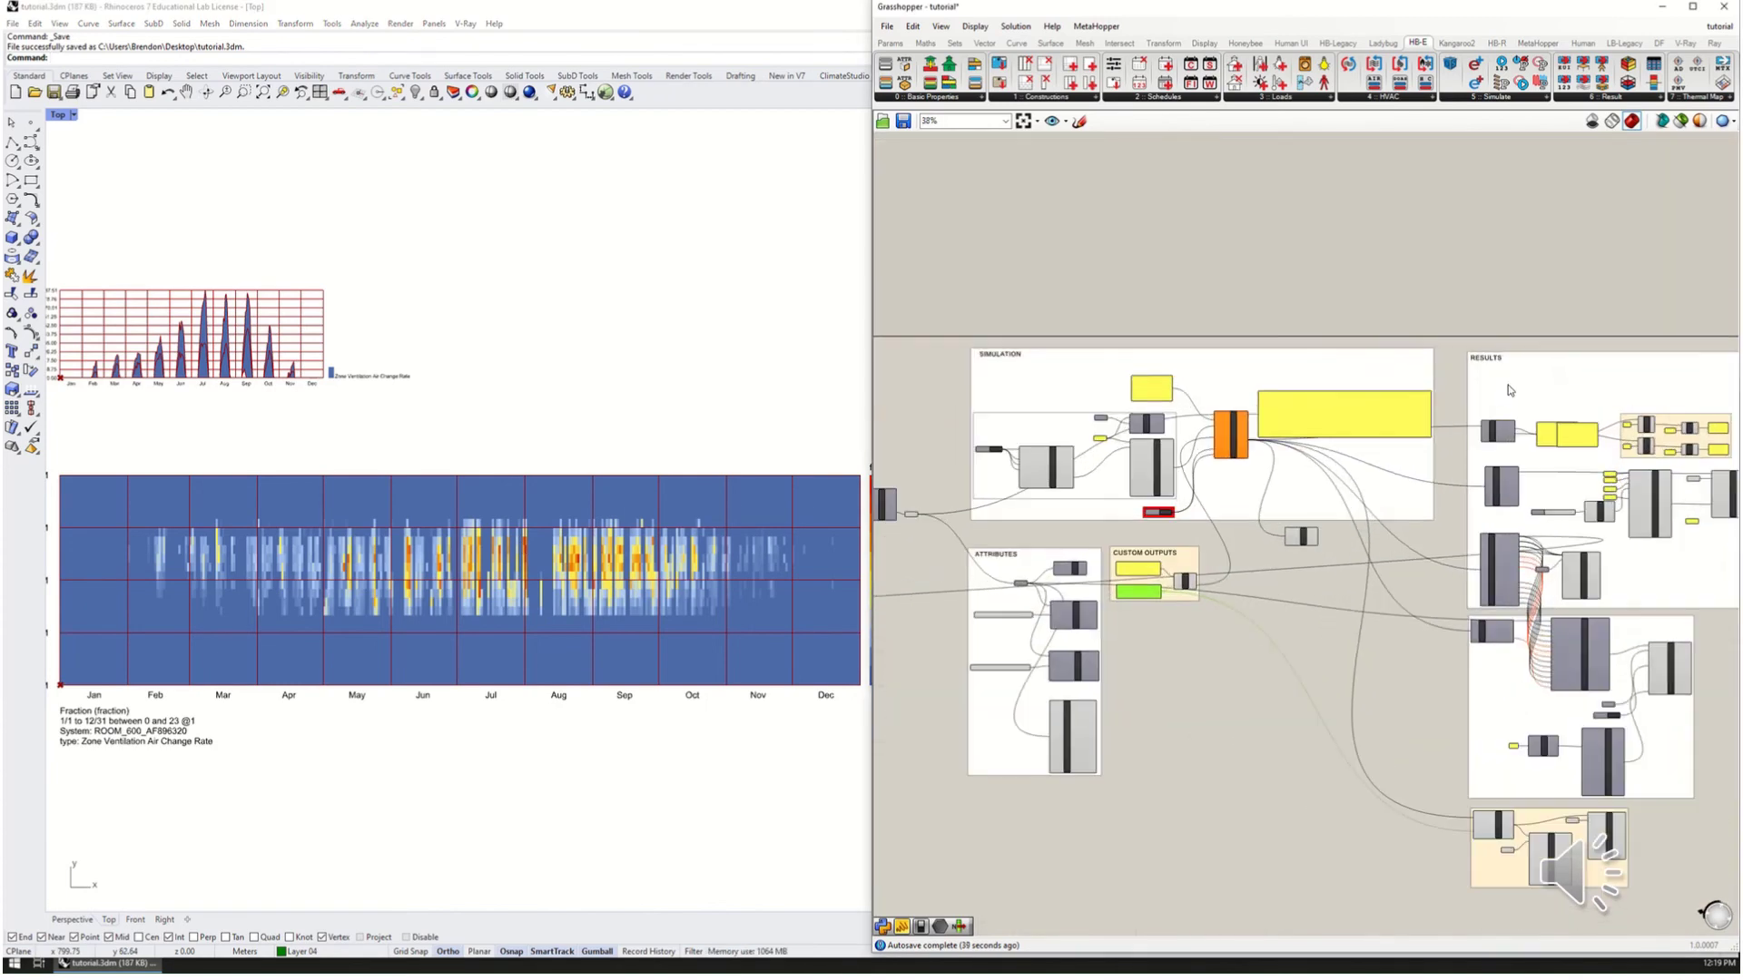
scroll(1503, 449, up, 5)
right_drag(1409, 558, 1503, 556)
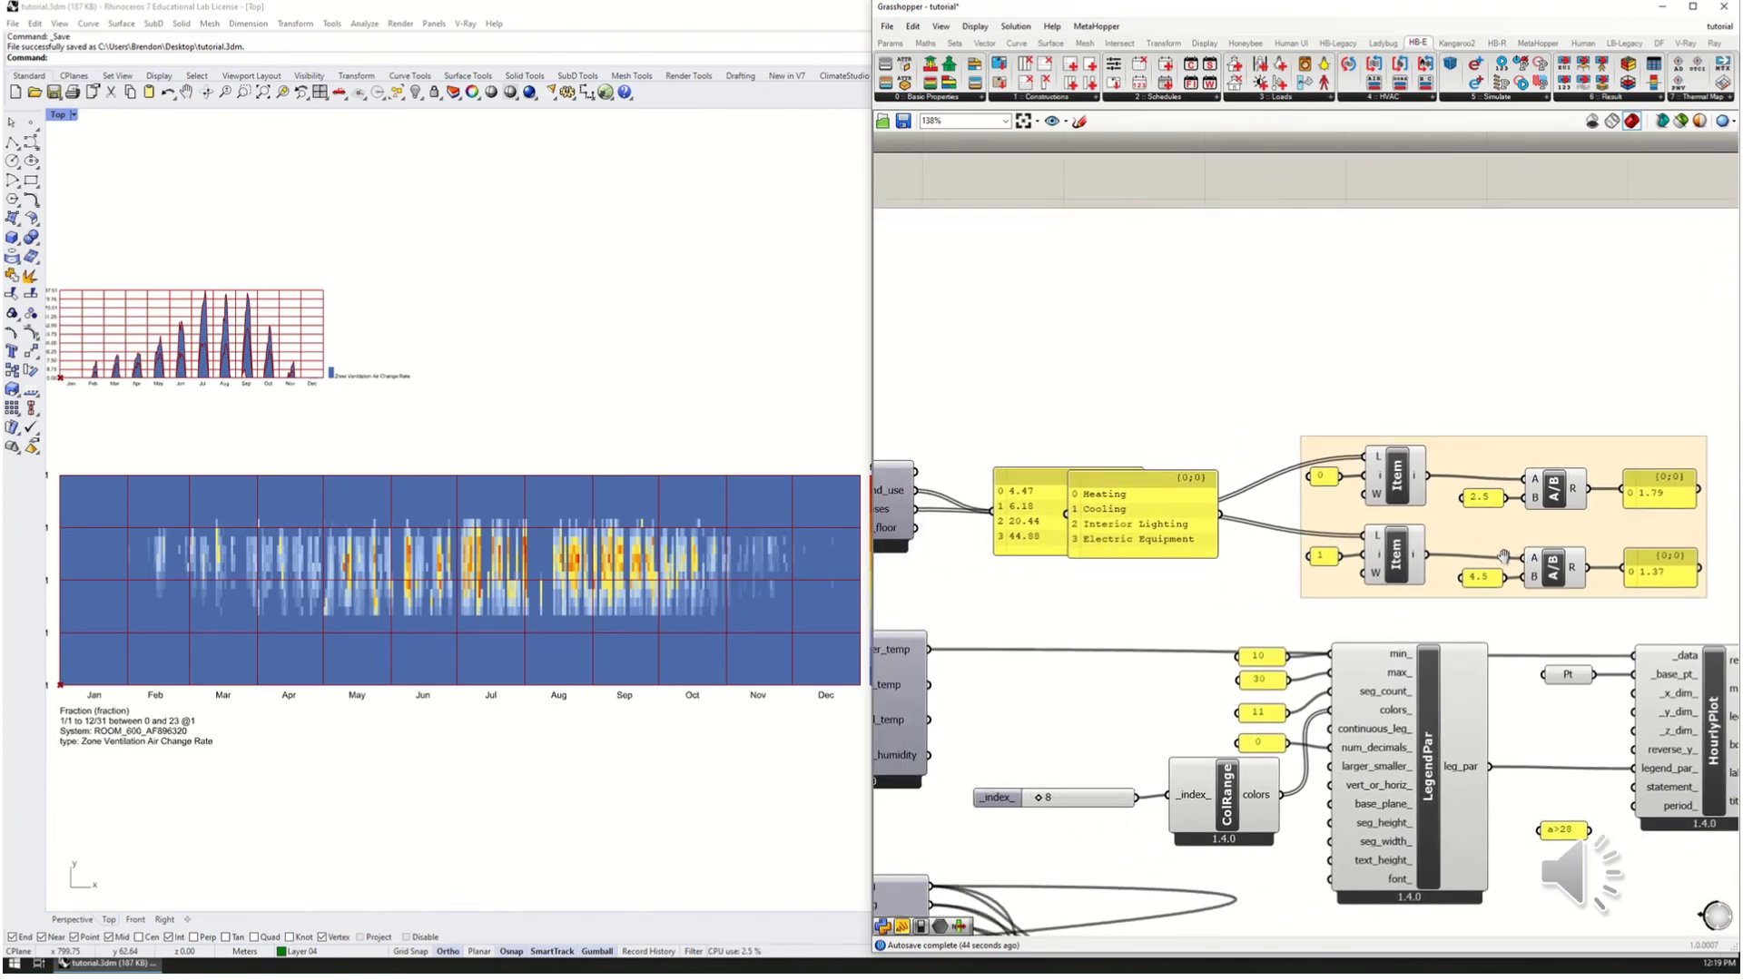
drag(1153, 519, 1157, 514)
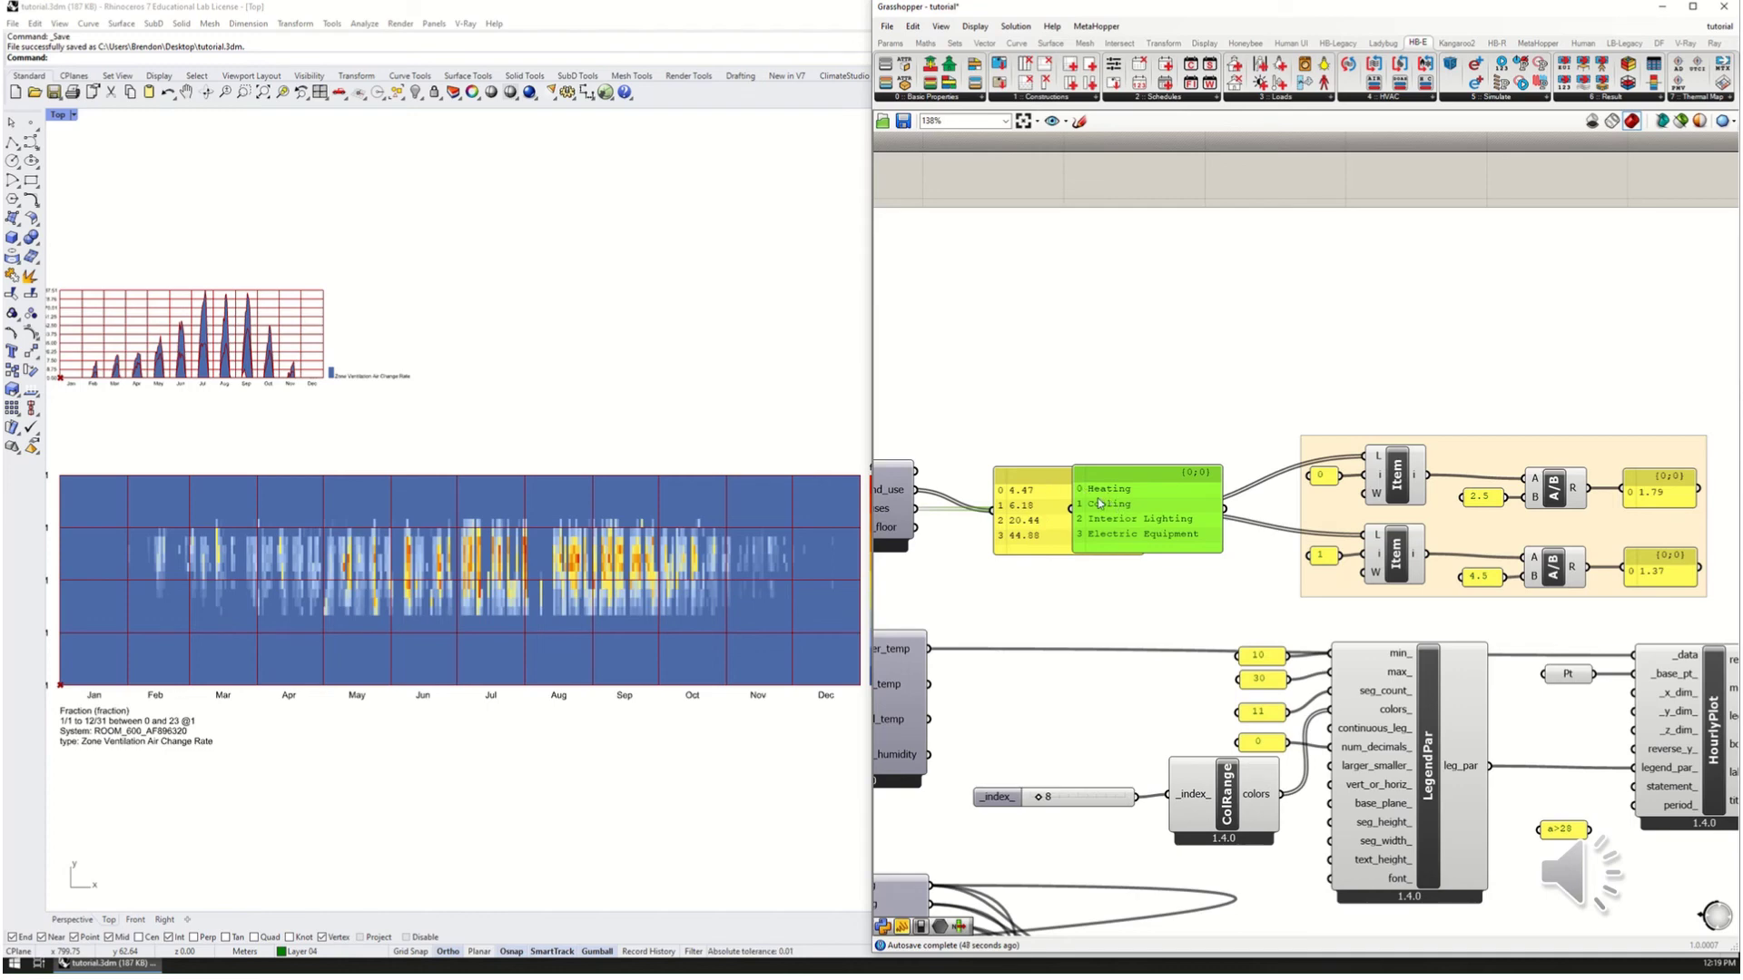
right_drag(1472, 554, 1451, 542)
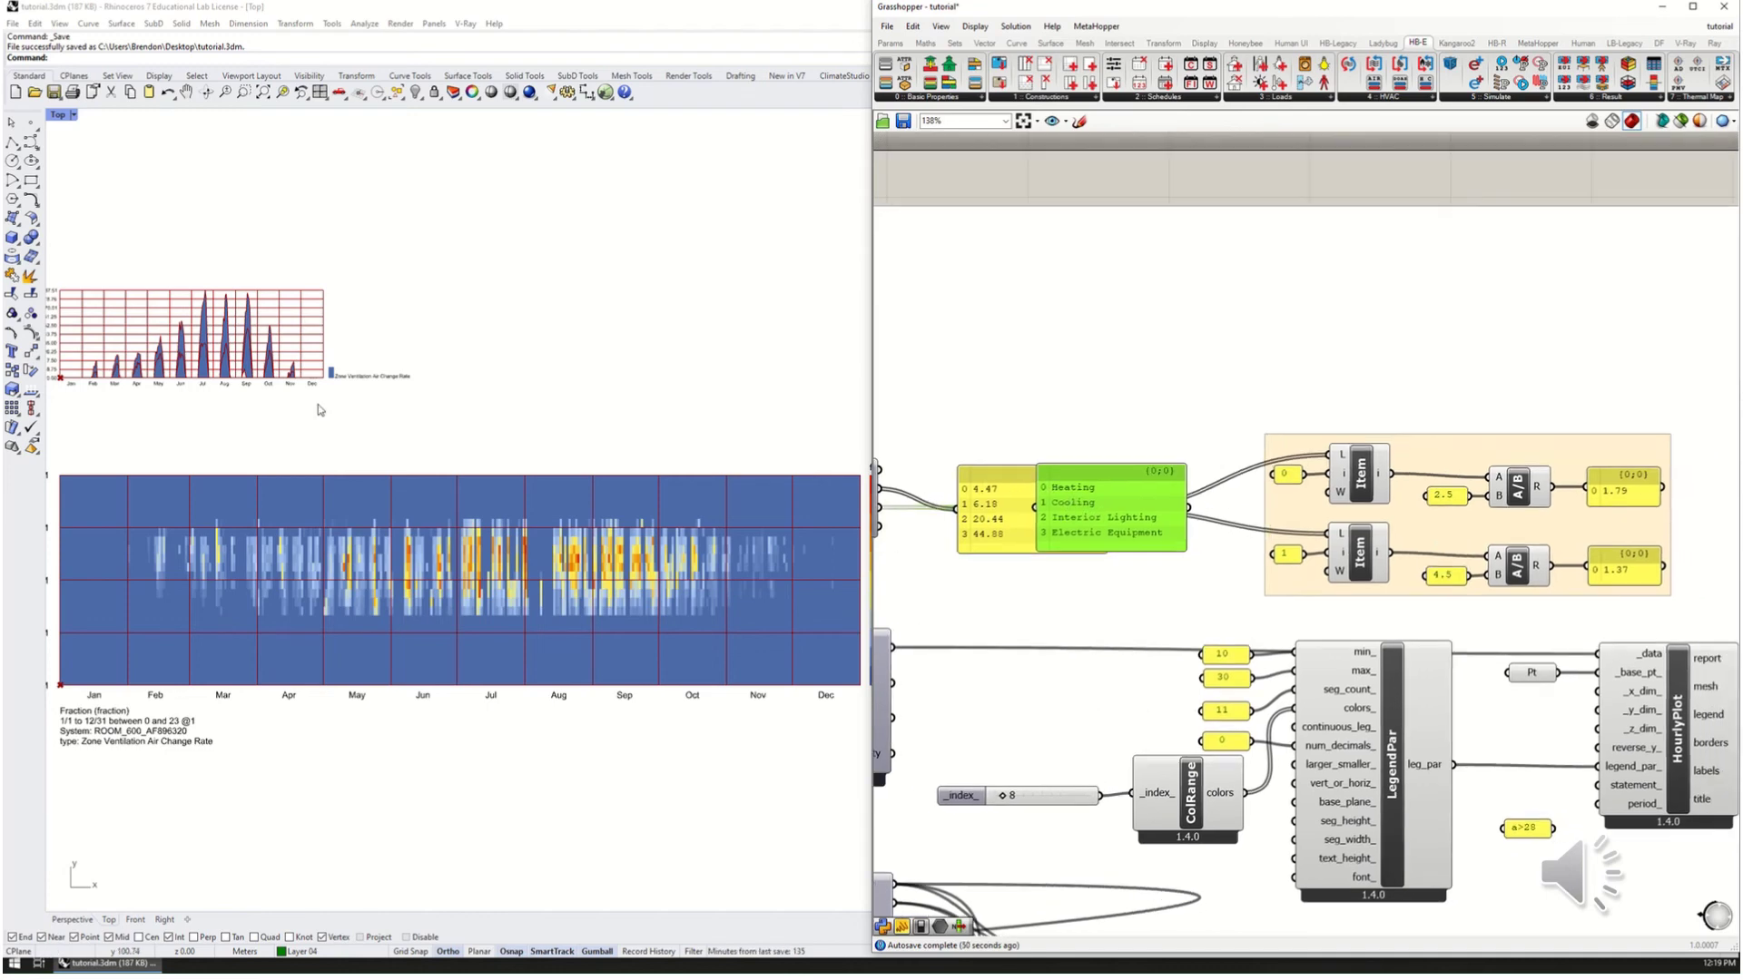
Step: Compare the hourly zone operative temperature, cooling energy and heating energy charts in the Top view
scroll(313, 431, down, 5)
right_drag(427, 471, 593, 561)
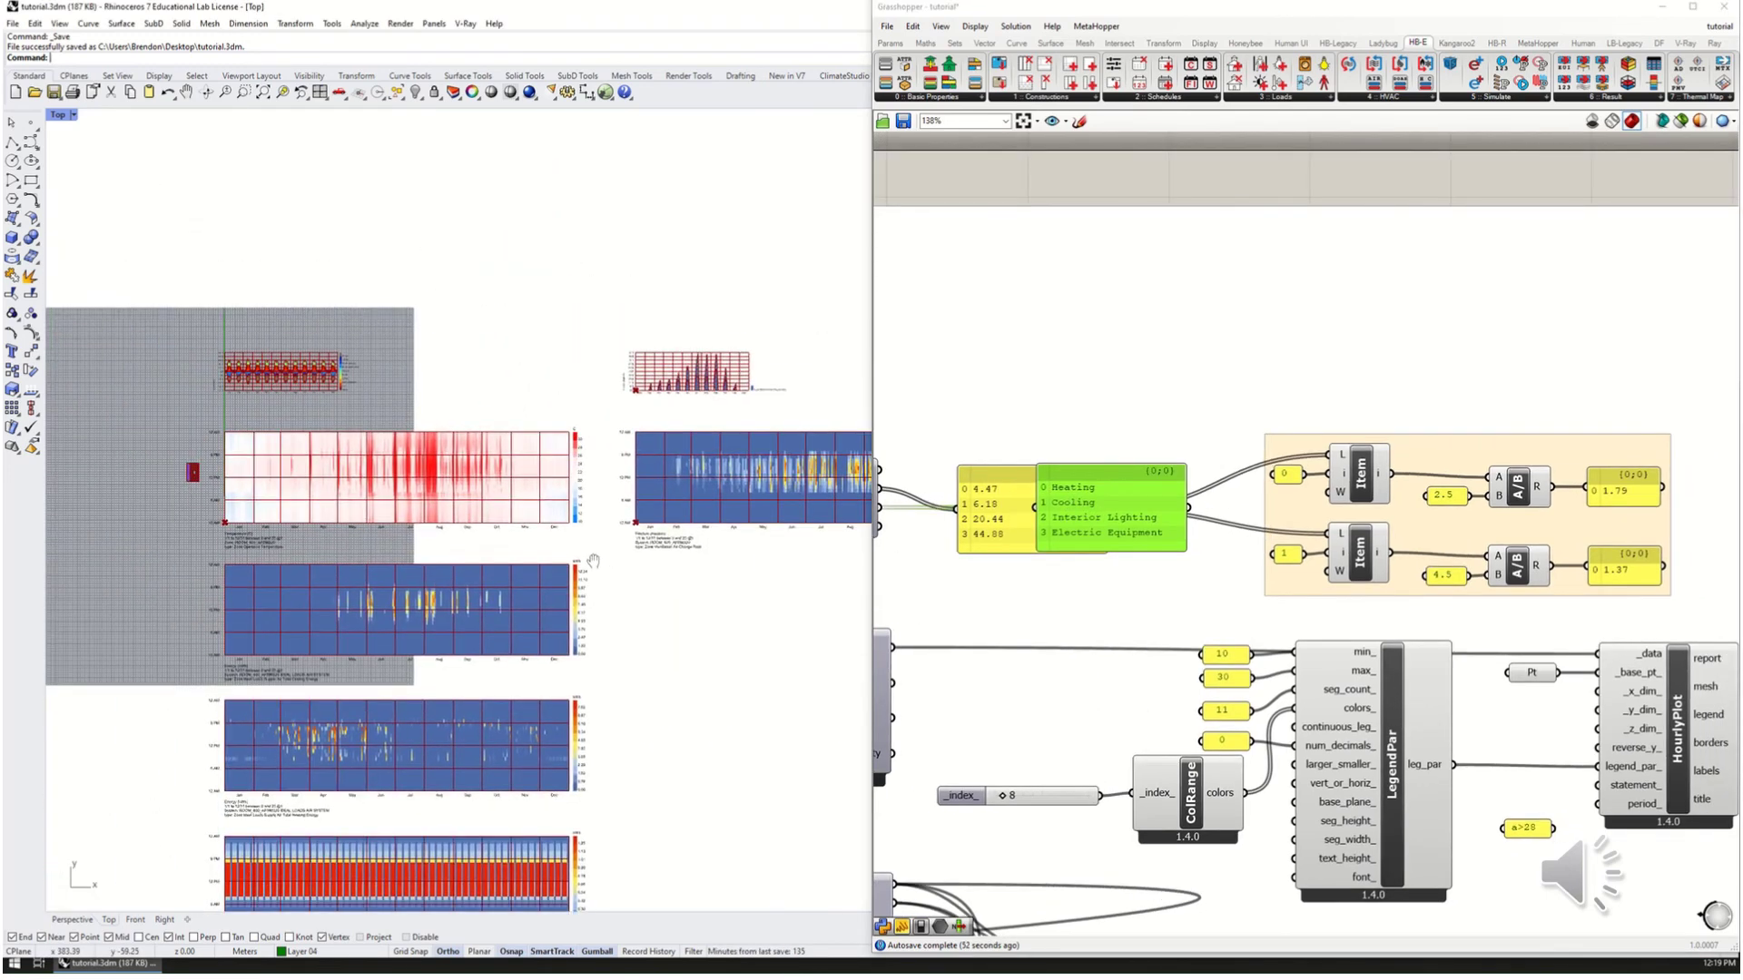
scroll(445, 524, up, 3)
scroll(375, 350, down, 1)
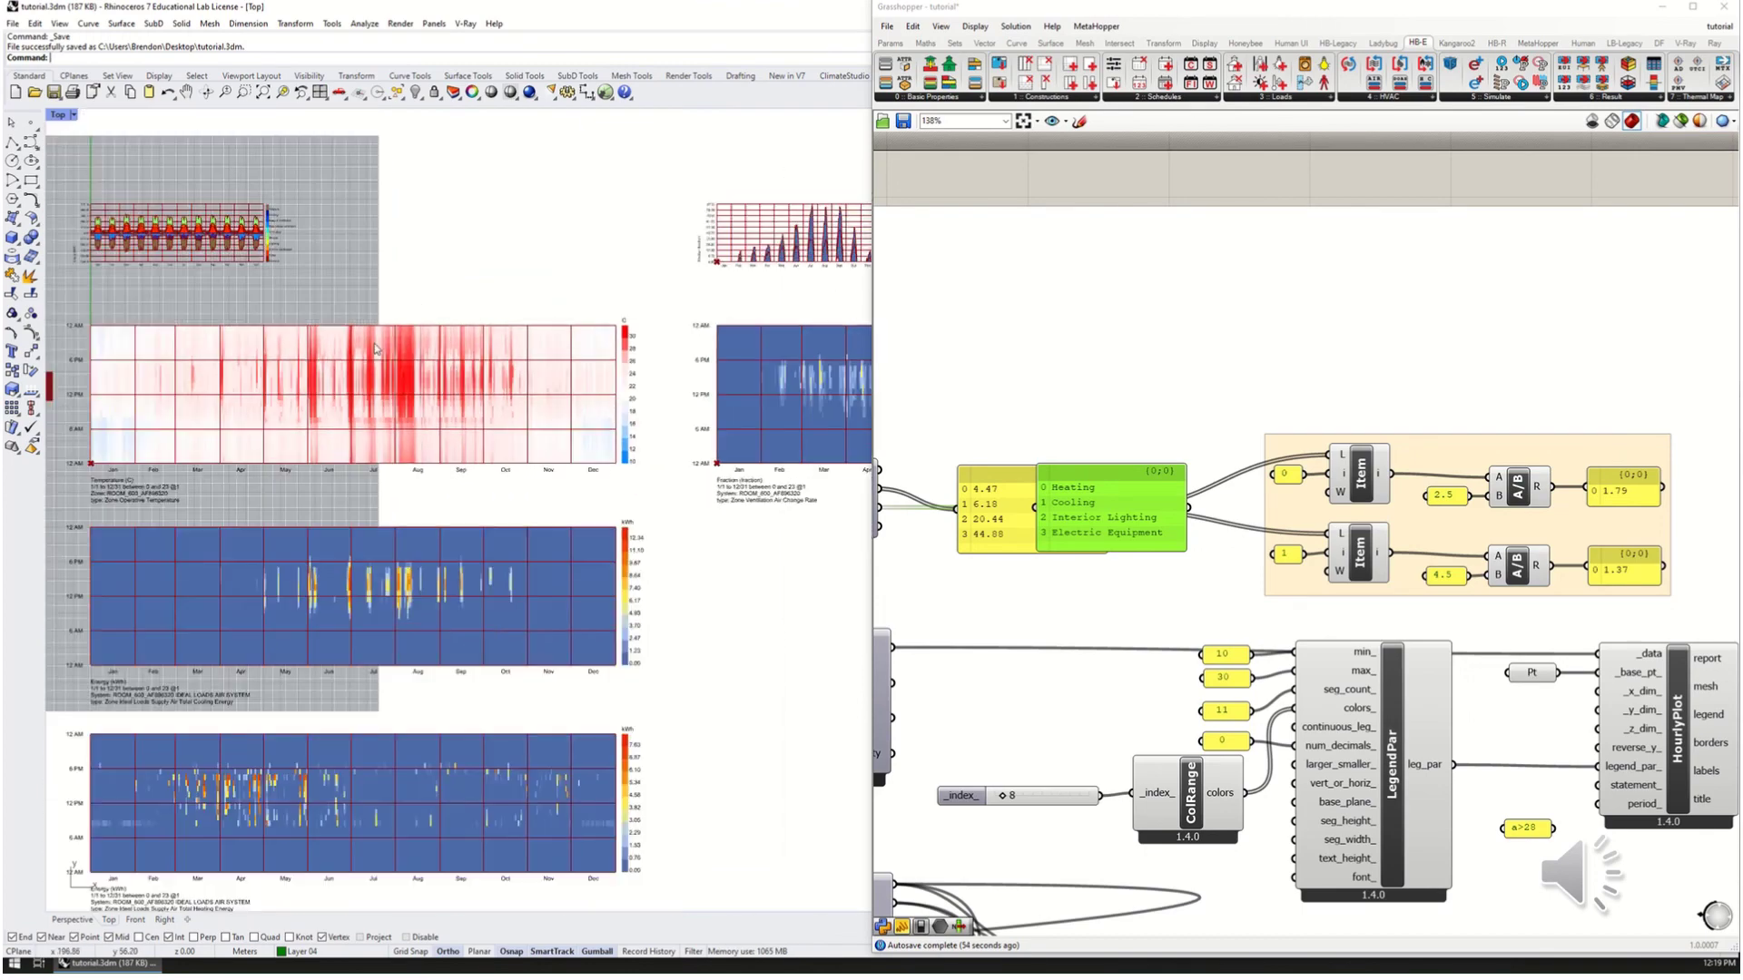
right_drag(467, 429, 385, 459)
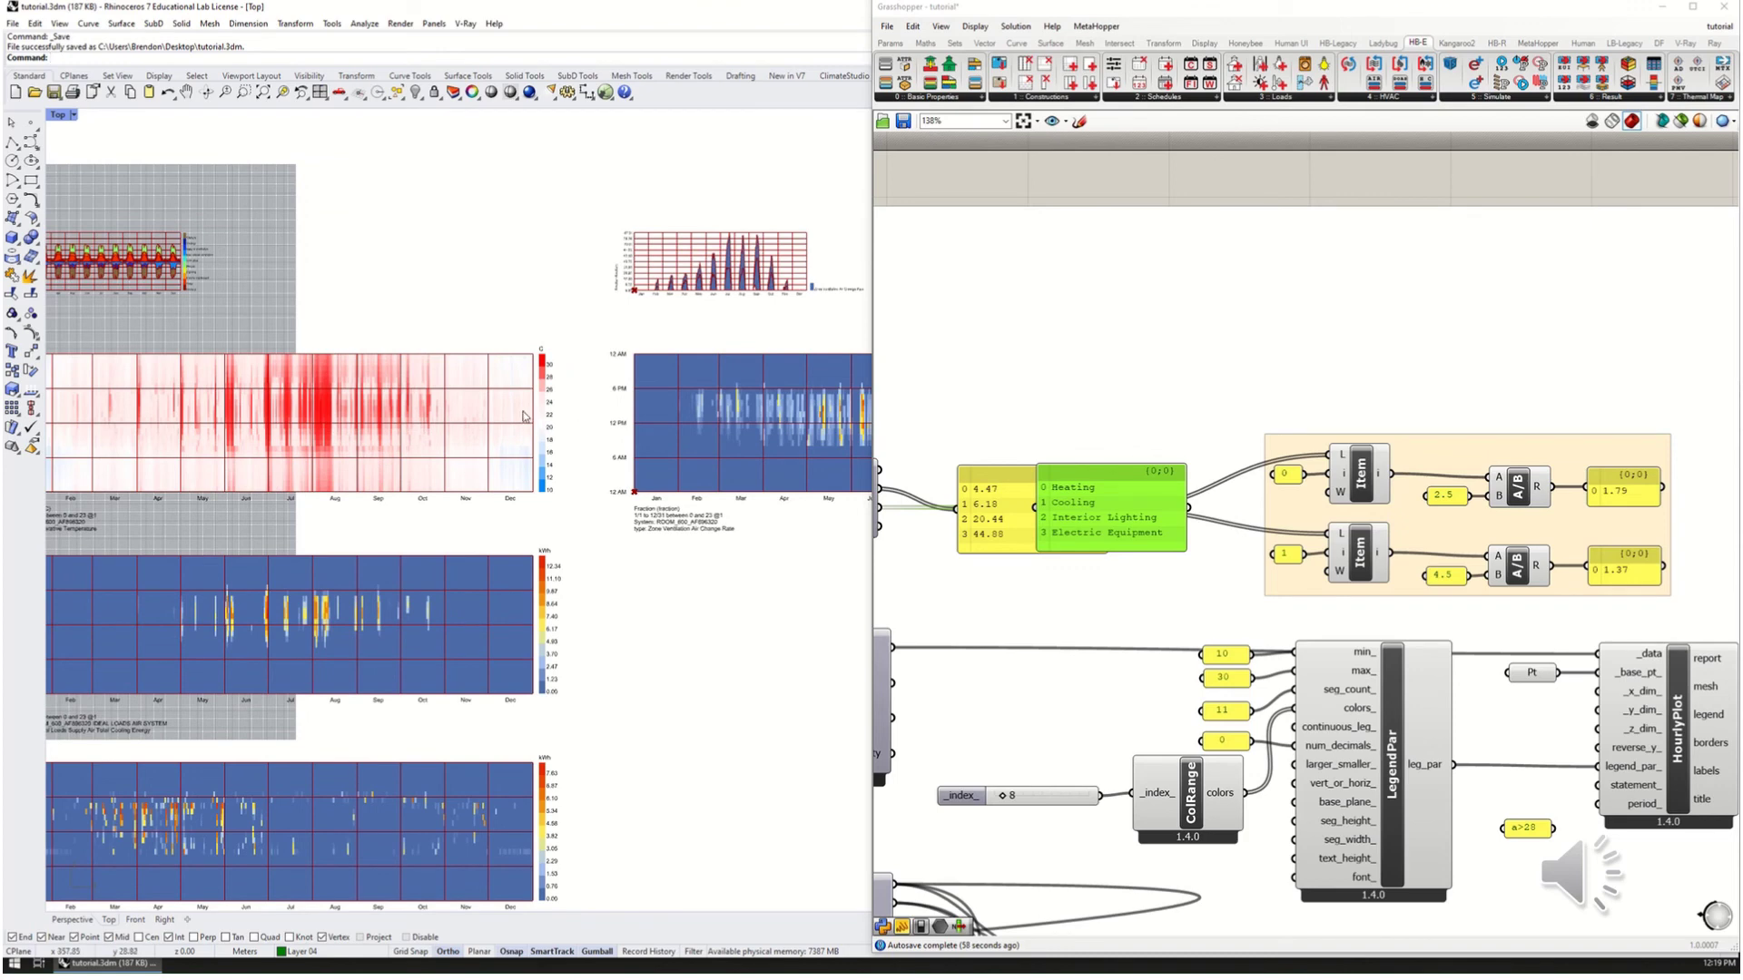
right_drag(524, 417, 732, 451)
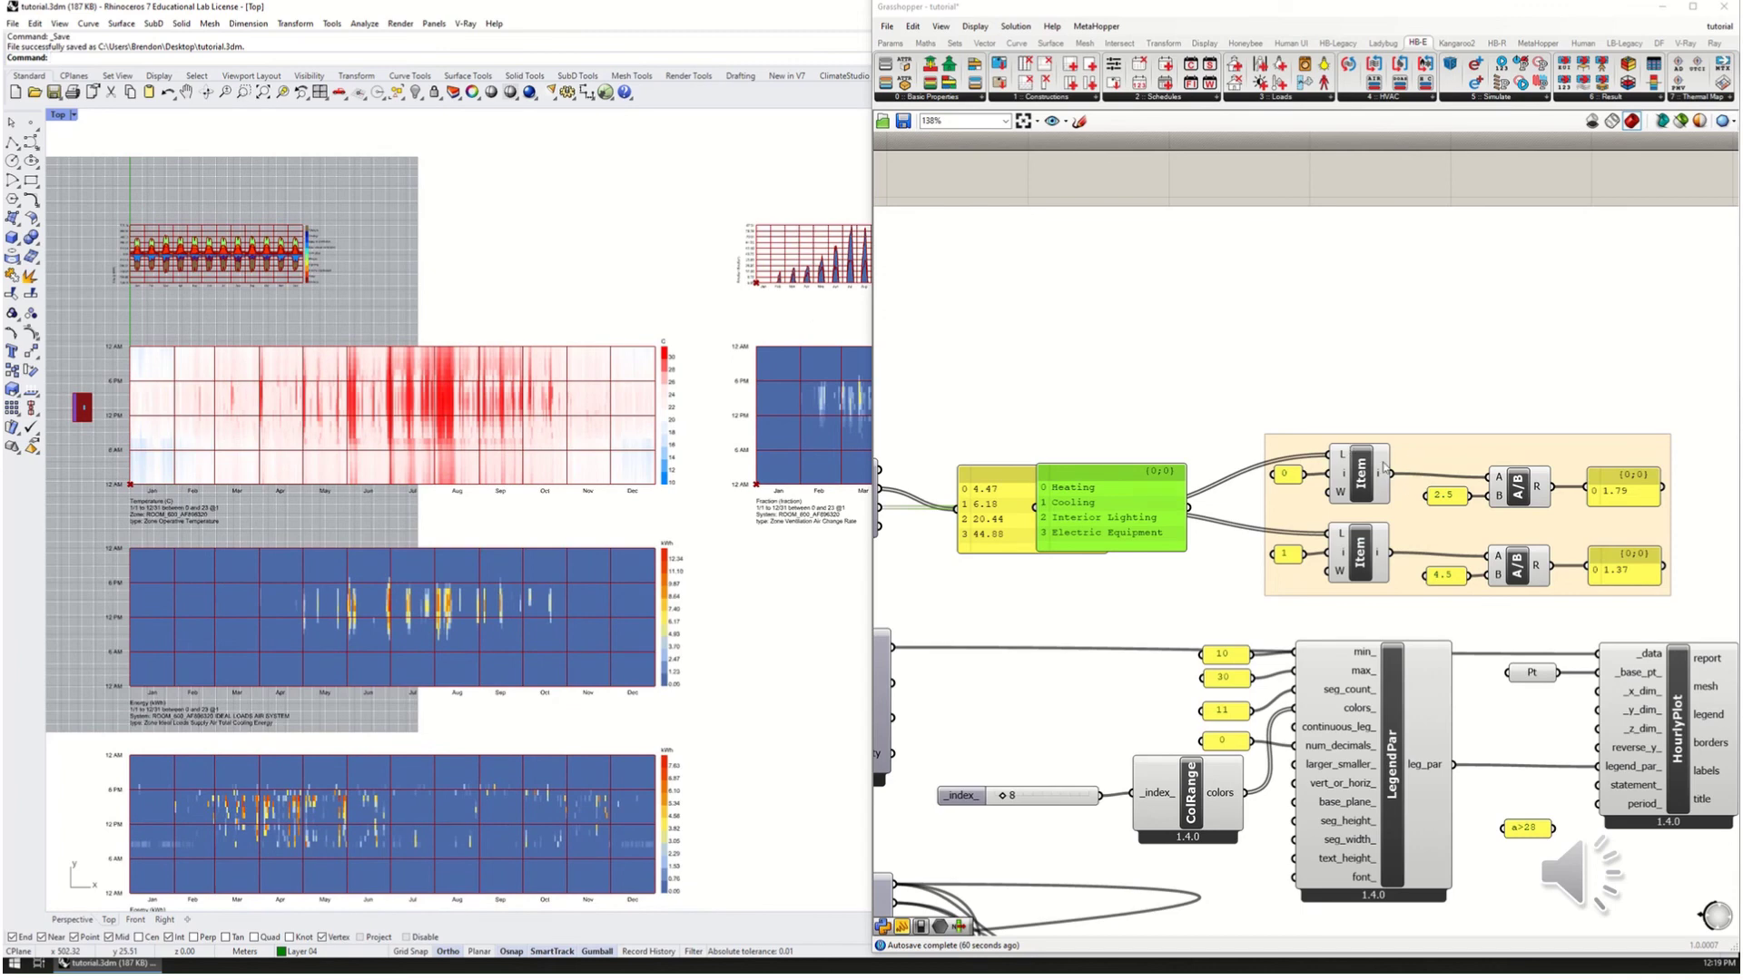
Step: Connect the a>28 panel to the operative temperature HourlyPlot's statement_ input and inspect the filtered hours against the cooling energy chart
right_drag(1561, 640, 1445, 510)
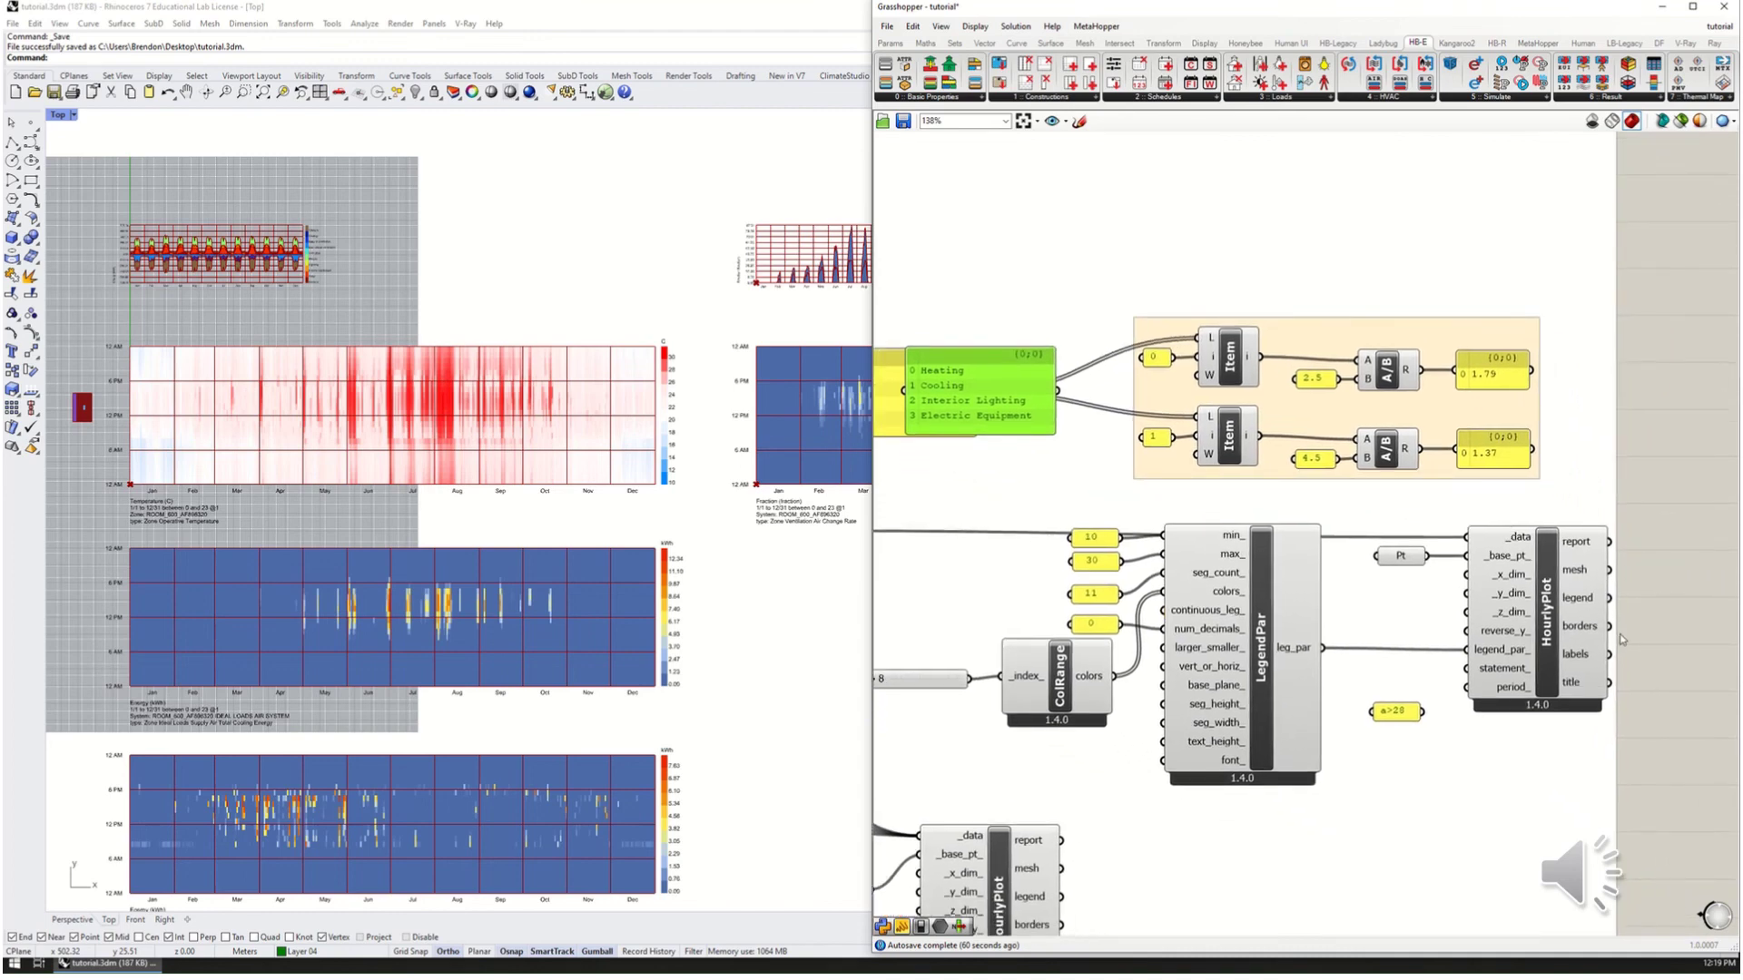
scroll(1621, 638, up, 2)
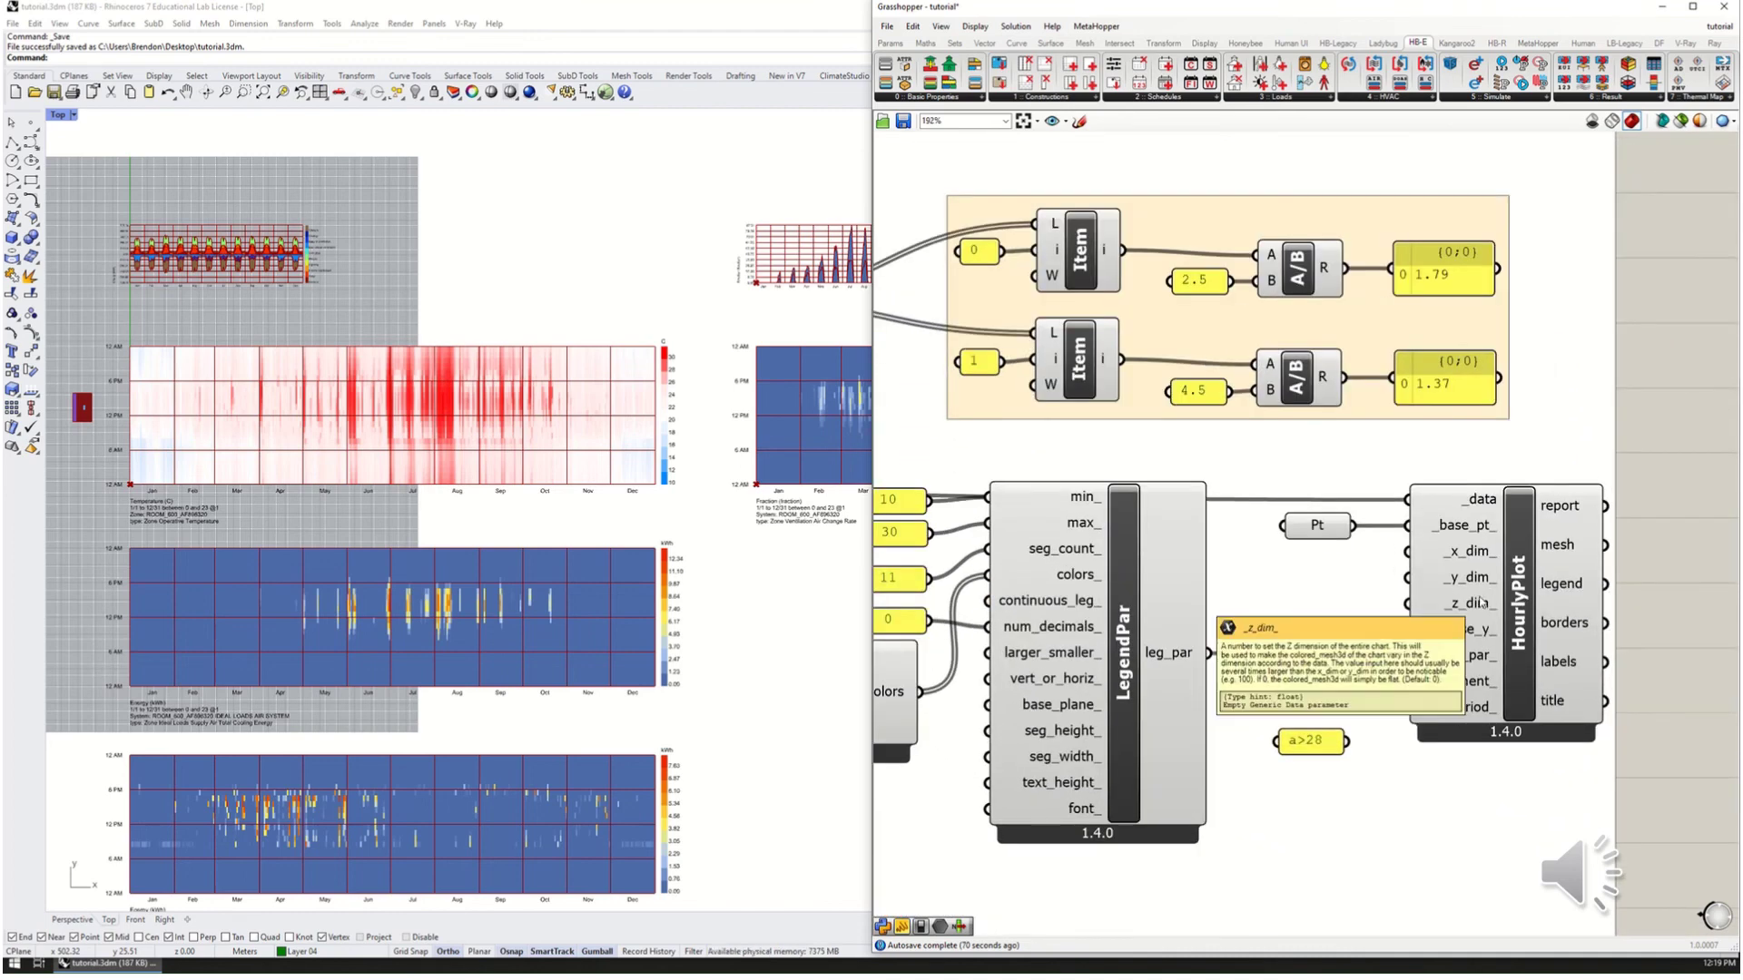
drag(1312, 743, 1307, 745)
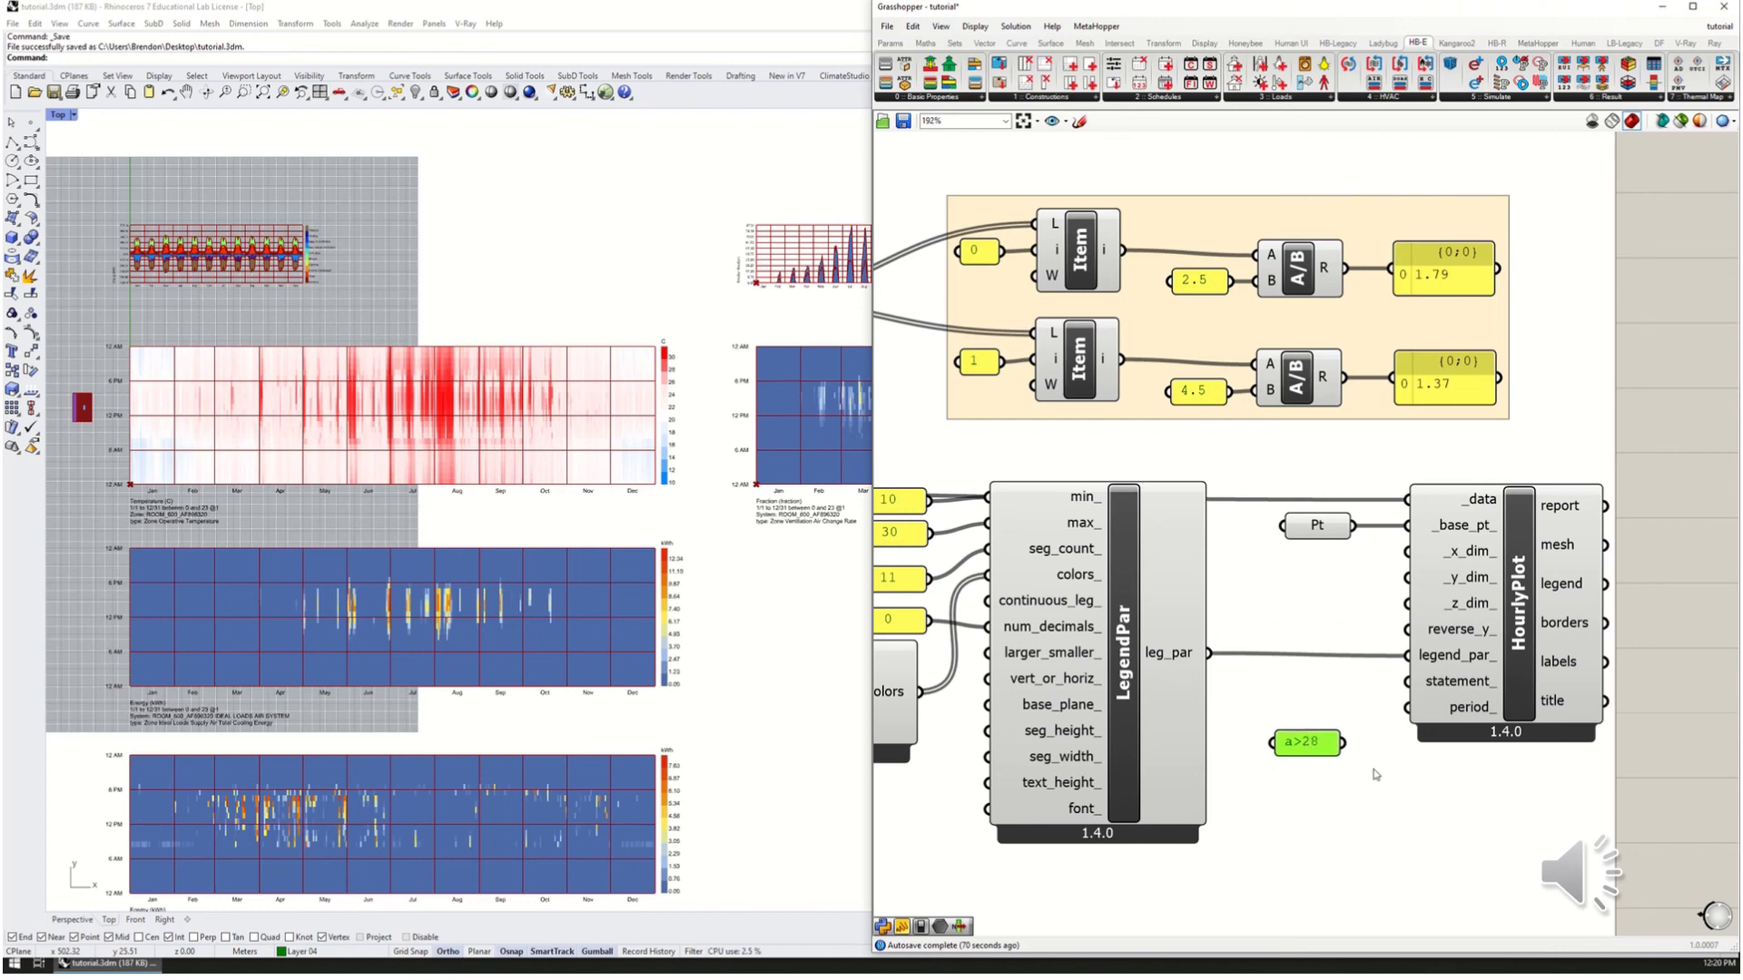
drag(1345, 743, 1405, 682)
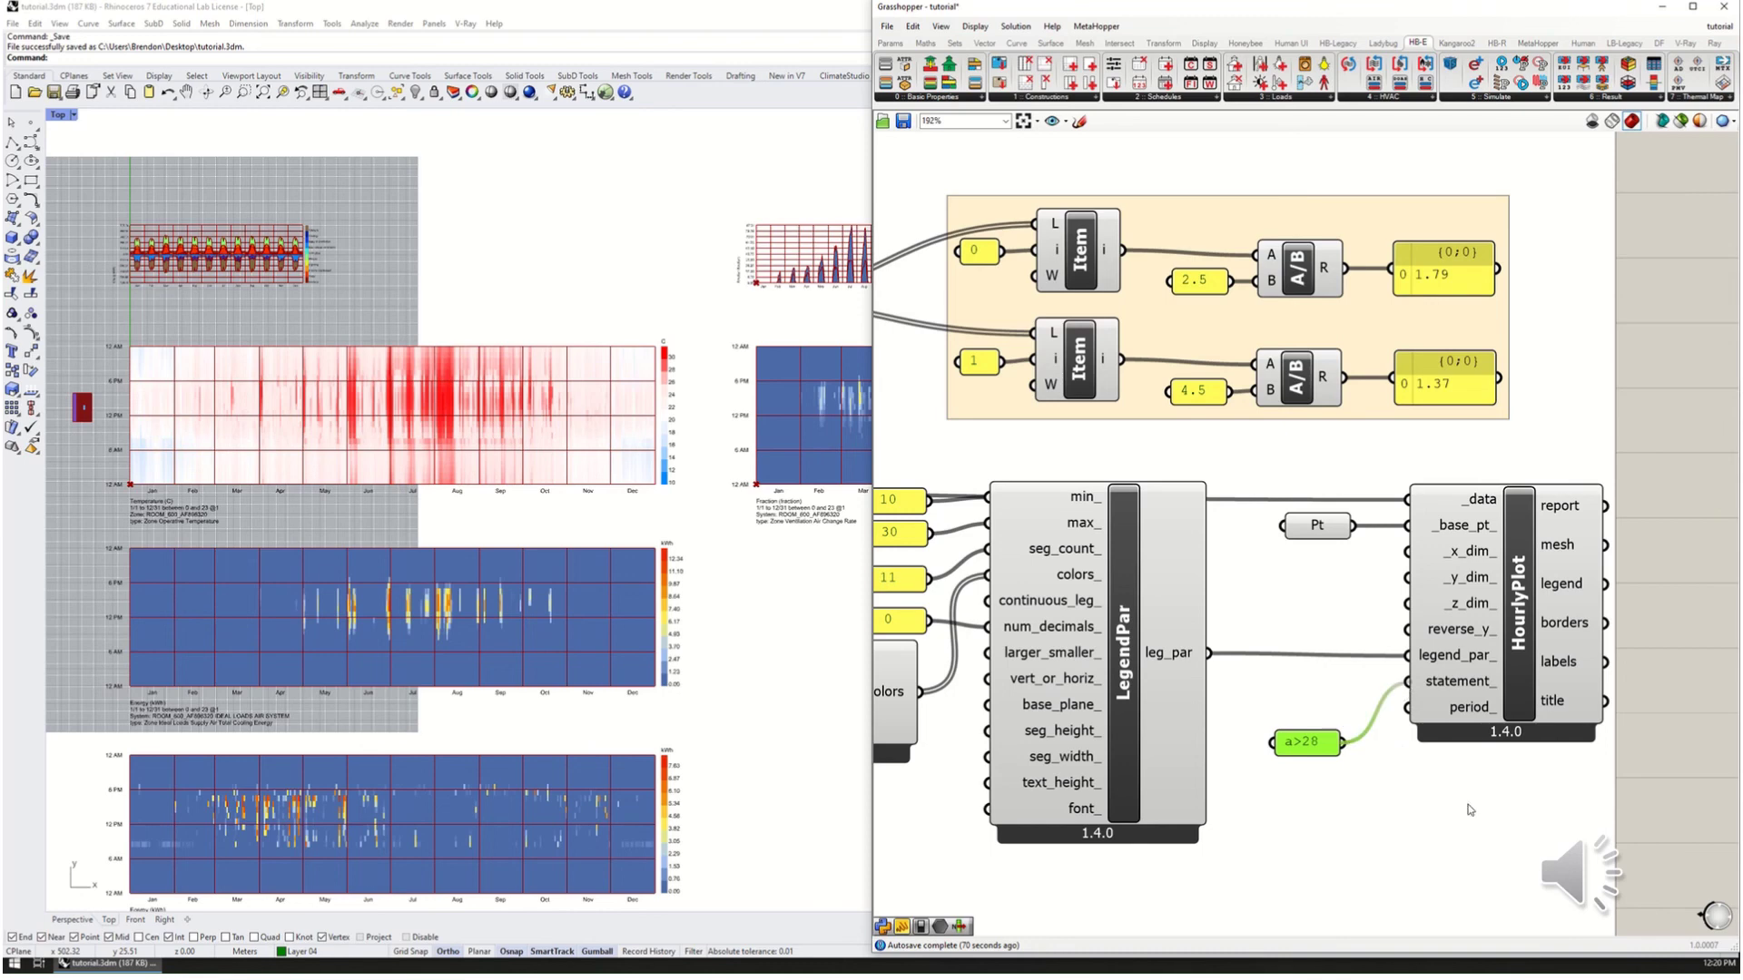
click(1507, 710)
scroll(378, 421, up, 3)
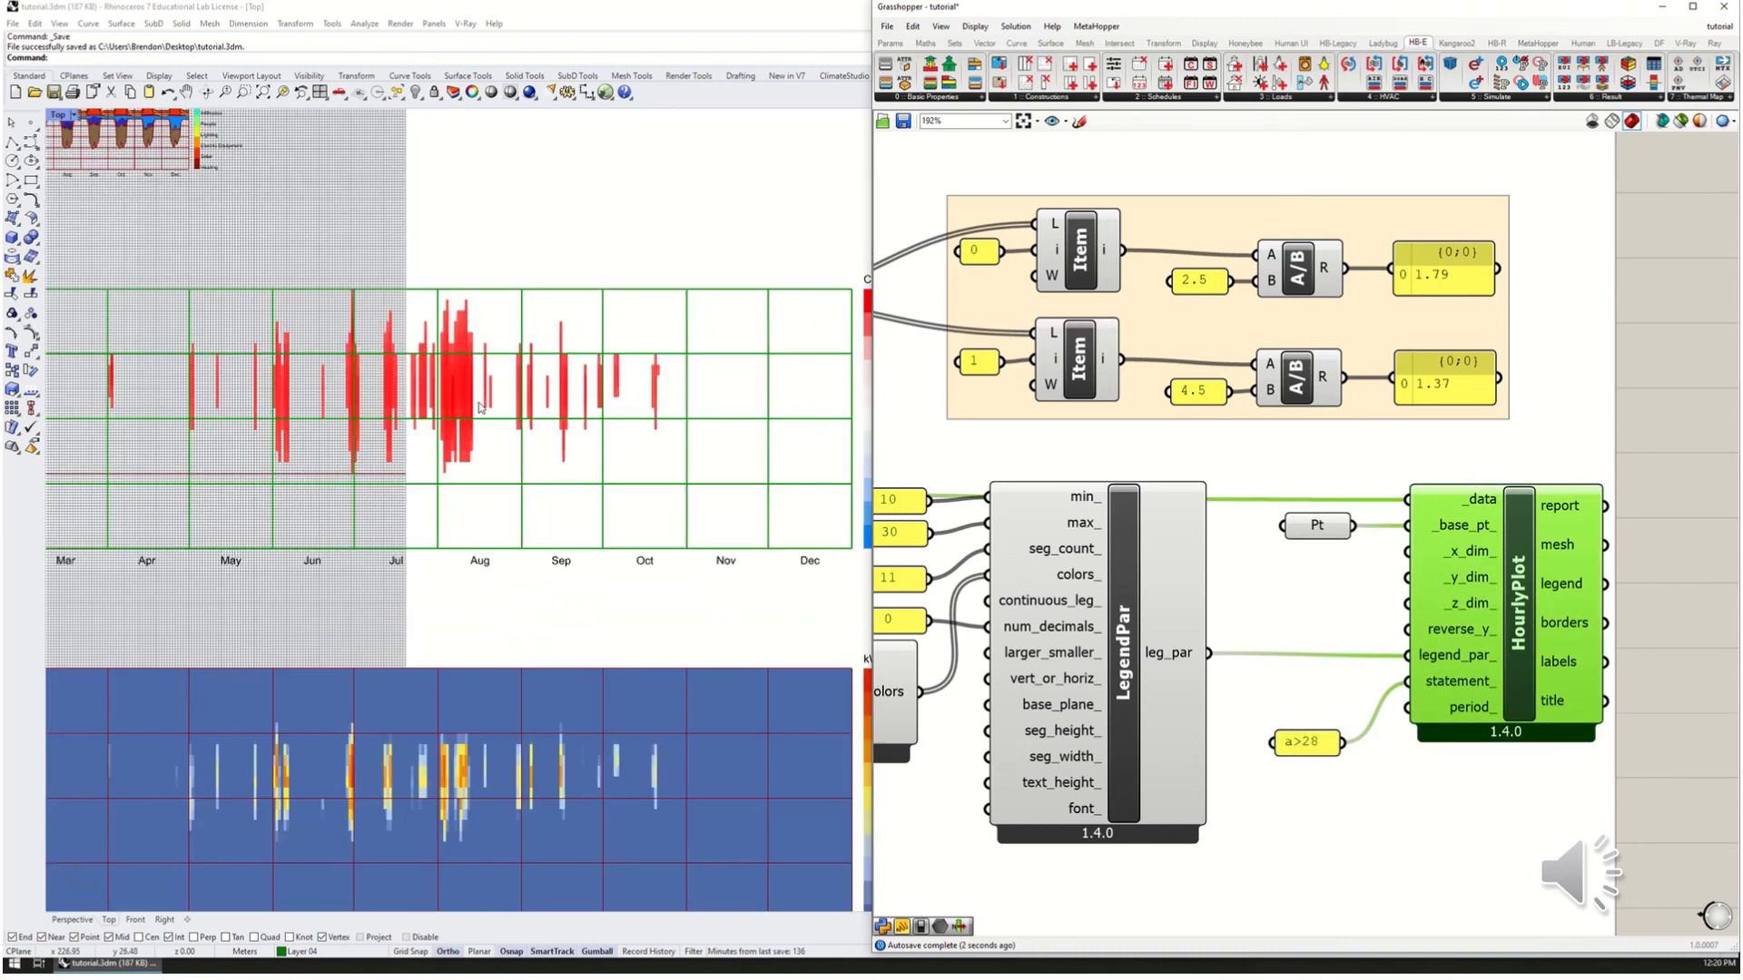
scroll(377, 420, down, 1)
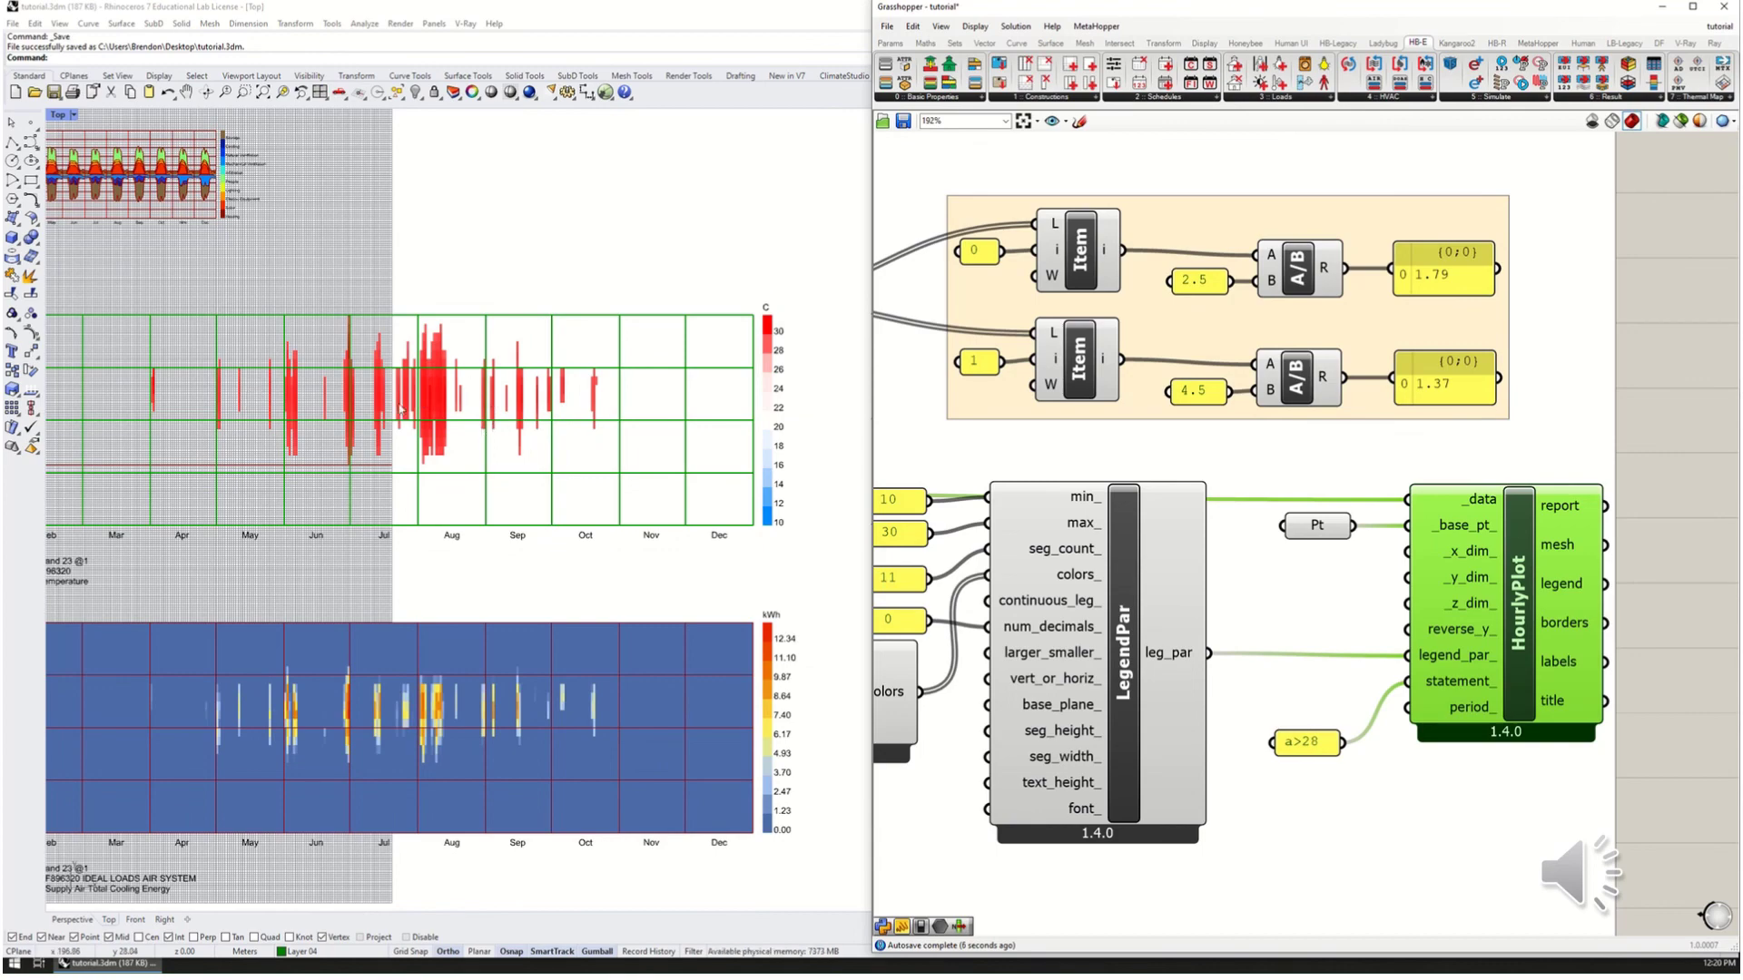
Step: Feed RoomComfortResult's air_temp into the filtered HourlyPlot's _data input for comparison, and reconnect oper_temp in its place
scroll(1316, 553, down, 4)
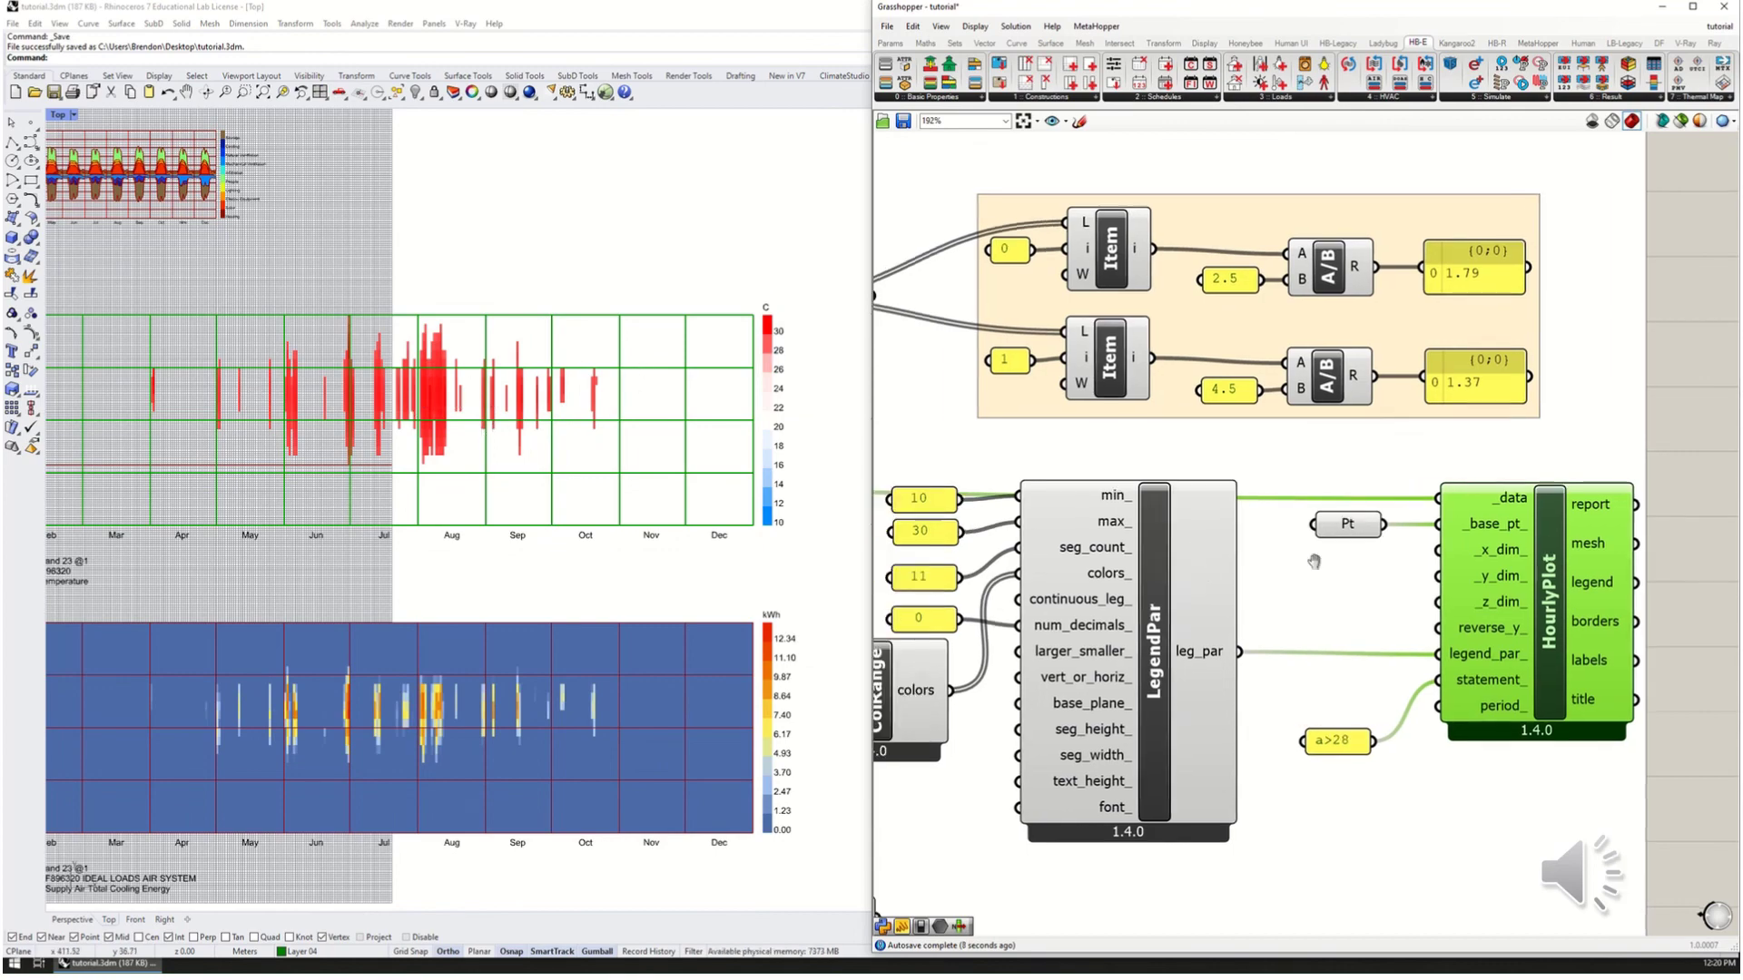
drag(1033, 559, 1544, 542)
drag(1724, 541, 1721, 542)
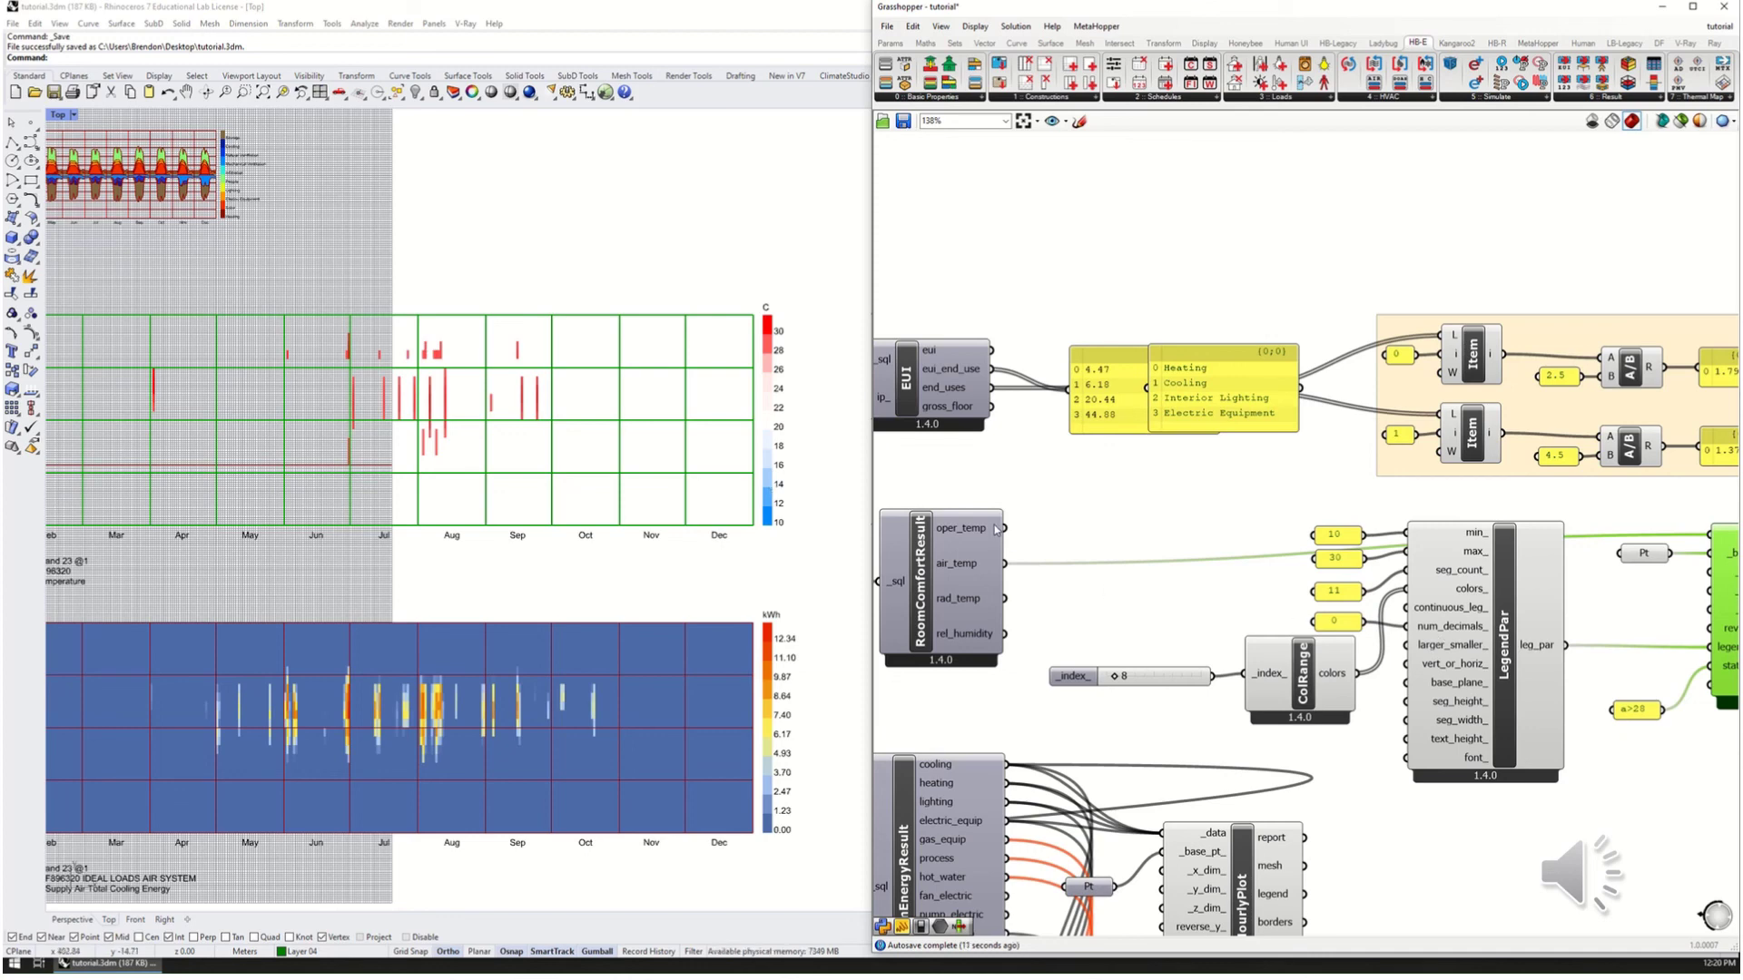
drag(1005, 528, 1709, 534)
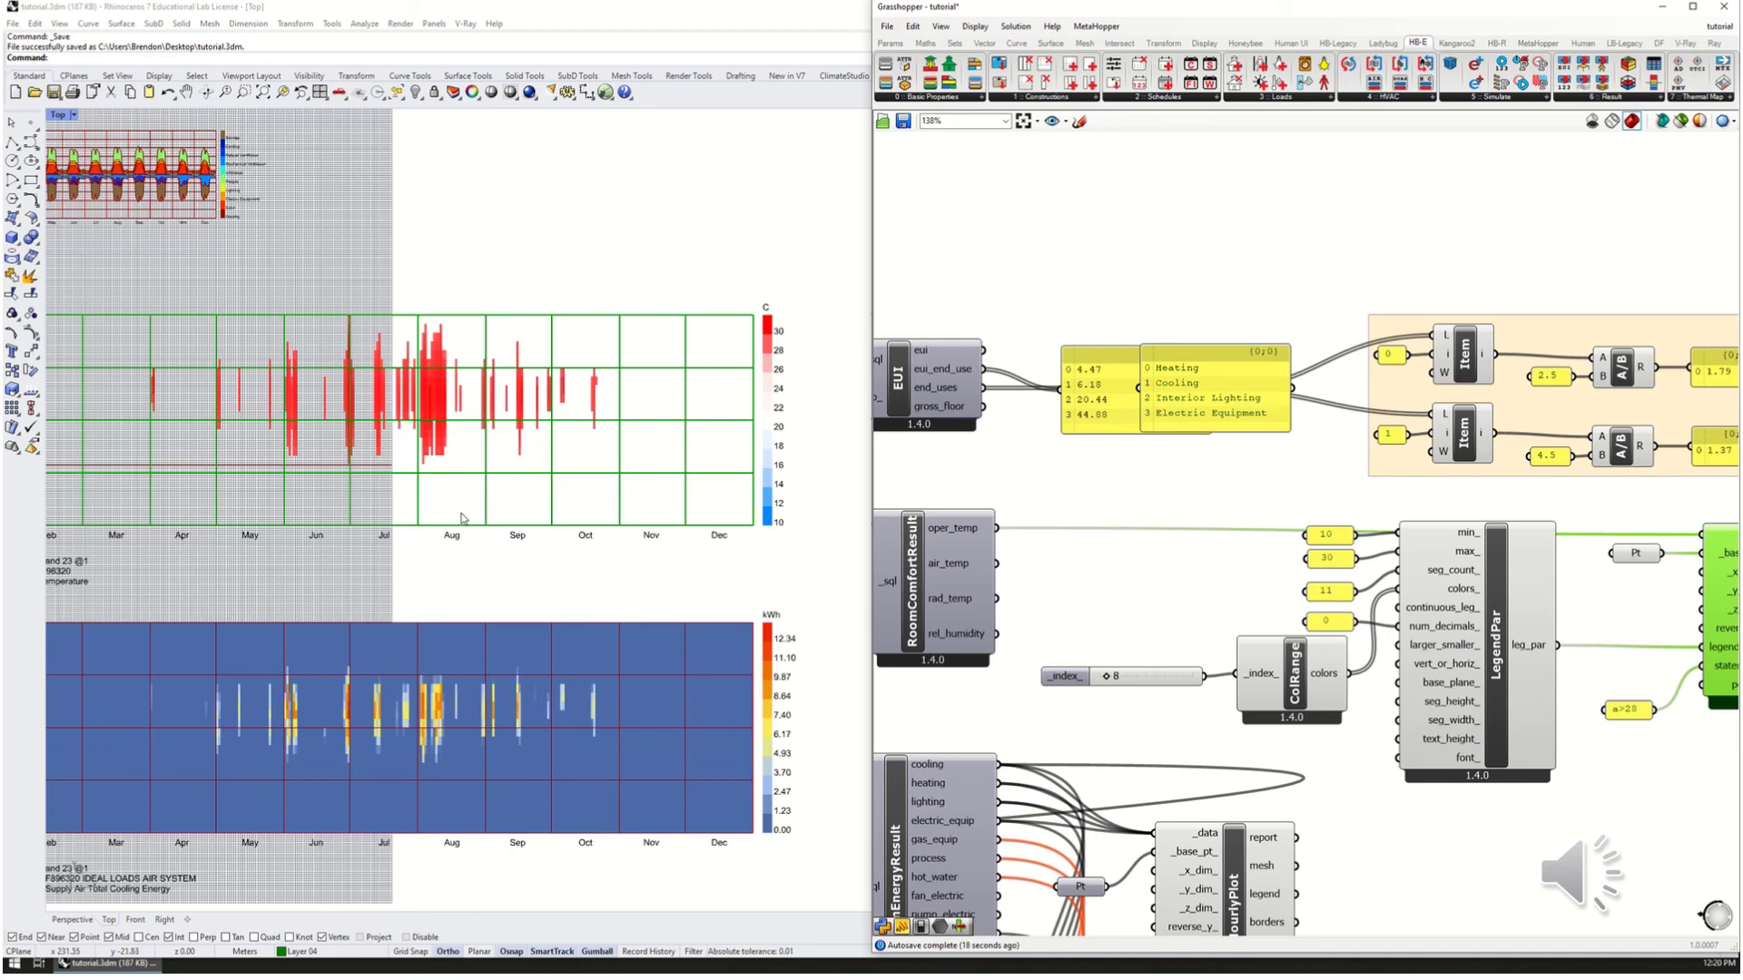
scroll(557, 469, down, 1)
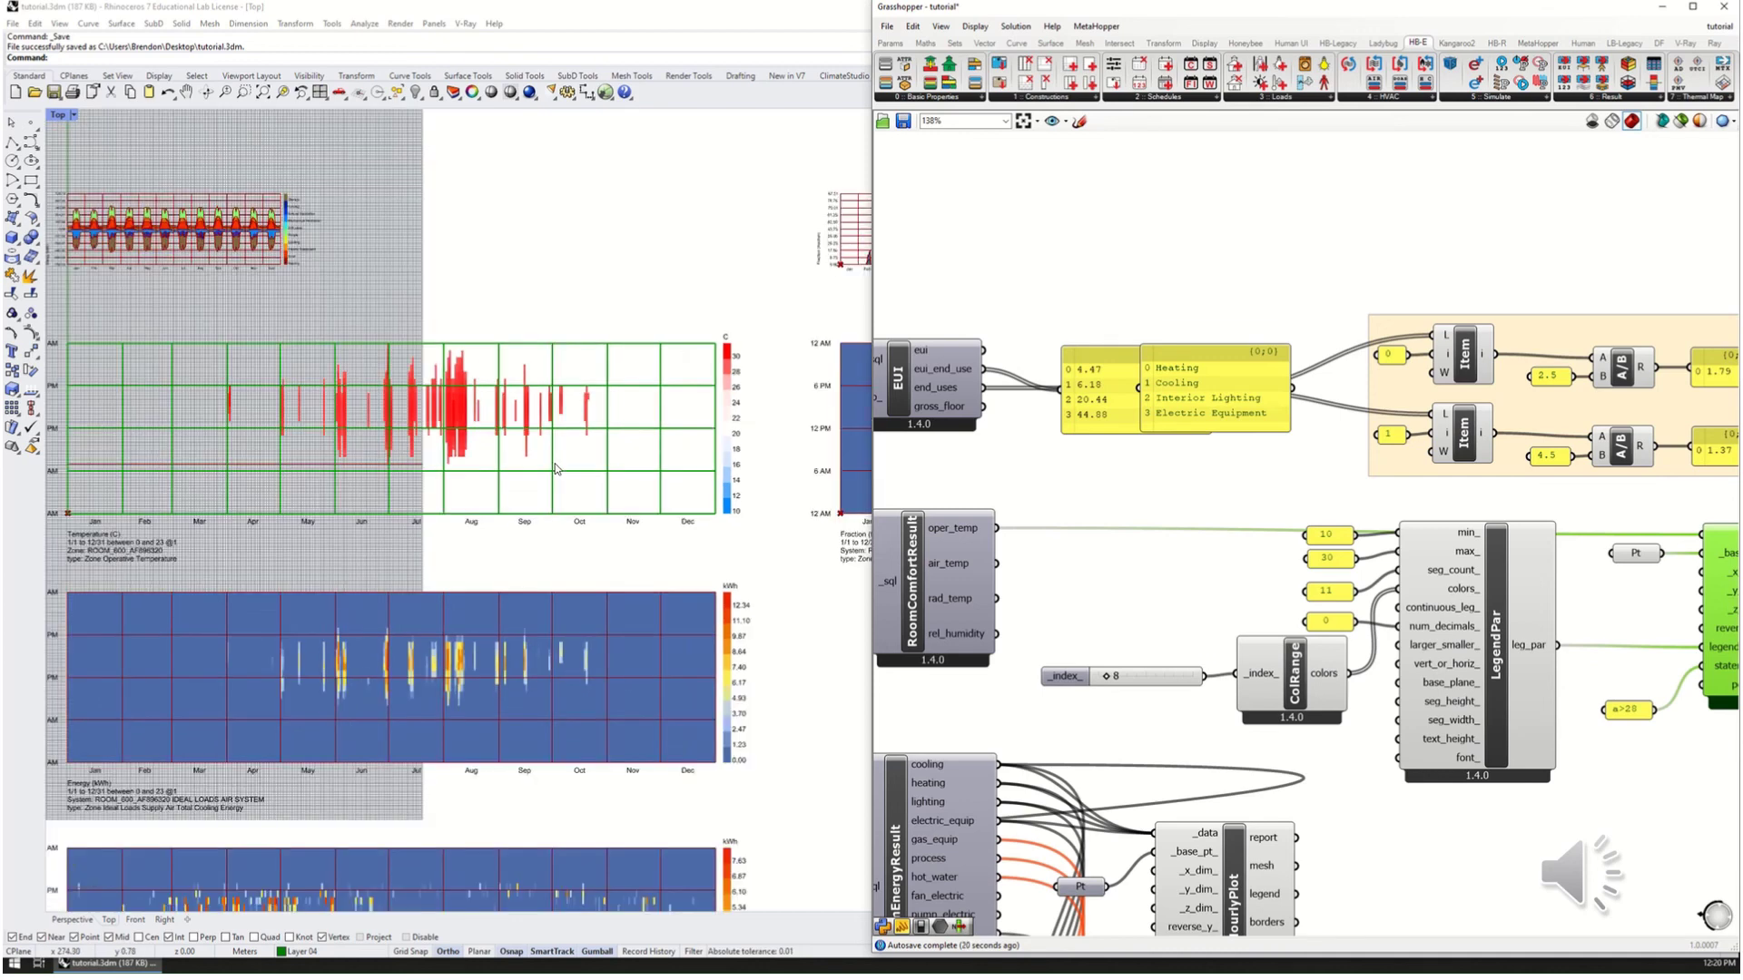